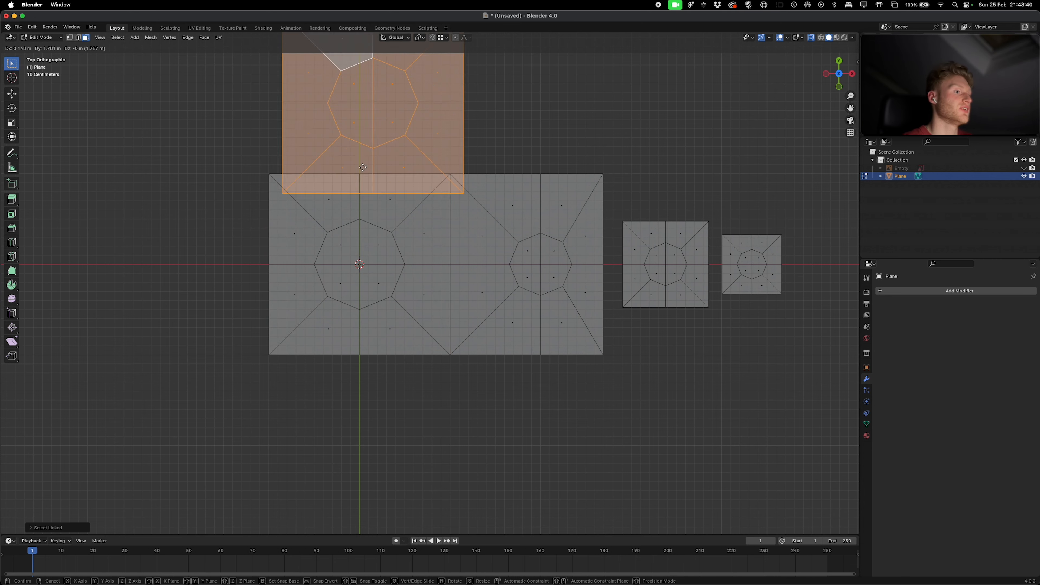
Step: Move the duplicated large octagon tile with increment snapping so its lower-left corner meets the original's upper-right corner
{"action": "key", "text": "Escape"}
{"action": "left_click", "coordinate": [440, 37]}
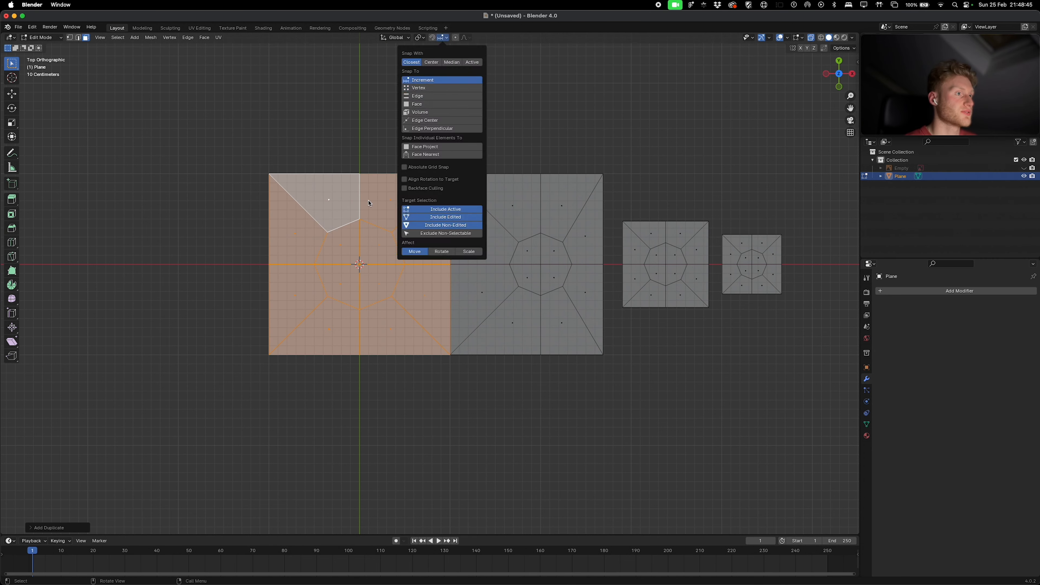
{"action": "key", "text": "g"}
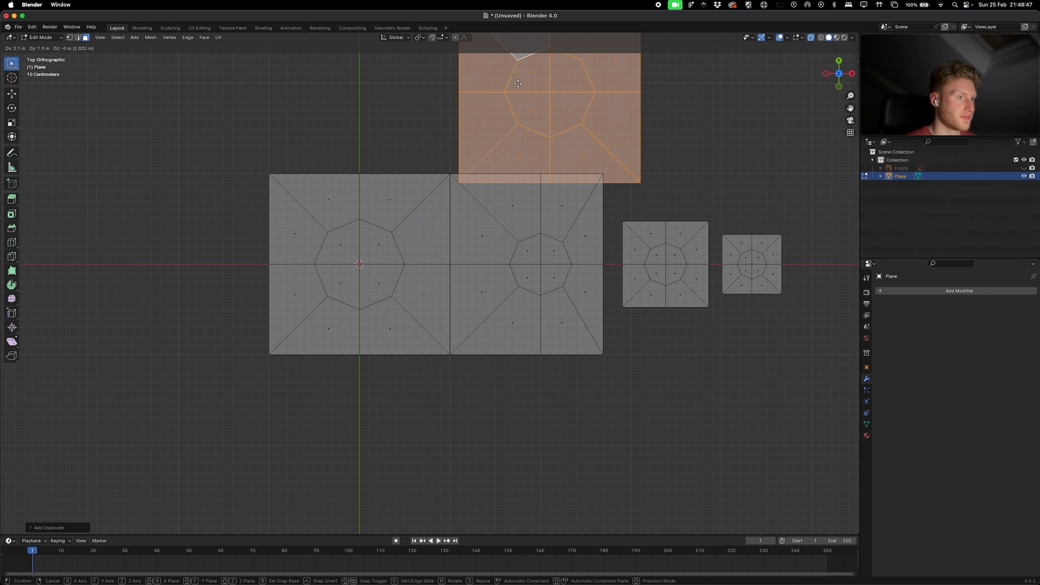
{"action": "left_click", "coordinate": [544, 216]}
{"action": "key", "text": "Tab"}
{"action": "key", "text": "Tab"}
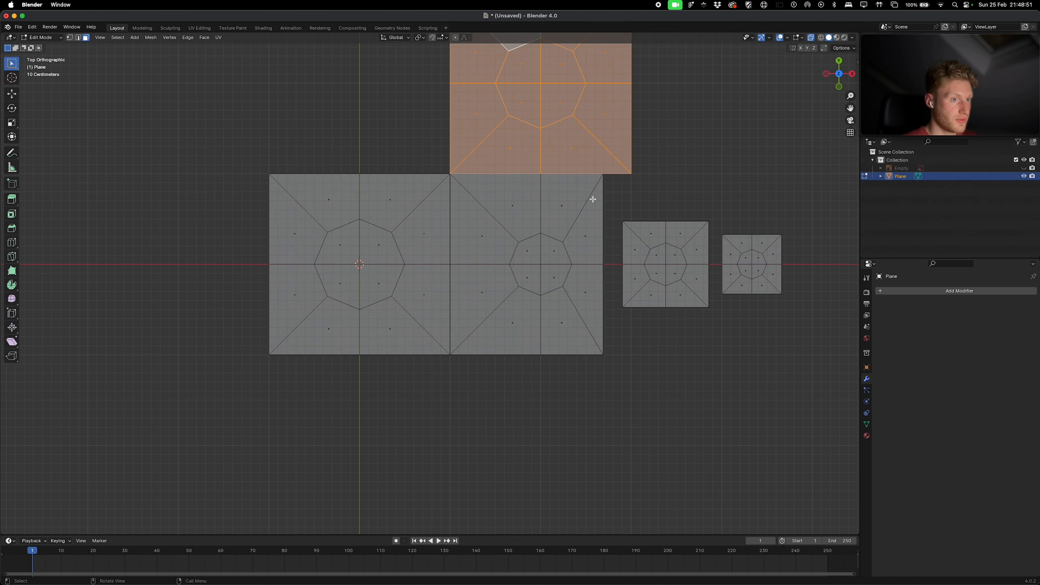
Step: Duplicate the upper tile twice to the right, edge to edge, to form a row of three guide tiles
{"action": "key", "text": "shift+d"}
{"action": "left_click", "coordinate": [726, 166]}
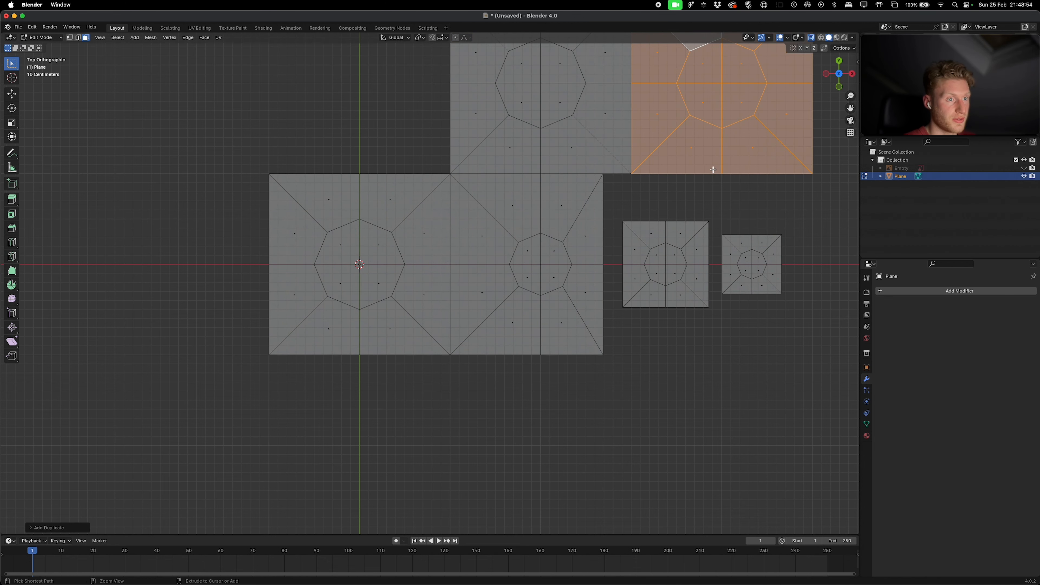
{"action": "key", "text": "shift+d"}
{"action": "scroll", "coordinate": [737, 164], "scroll_direction": "right", "scroll_amount": 5, "text": "shift"}
{"action": "left_click", "coordinate": [748, 161]}
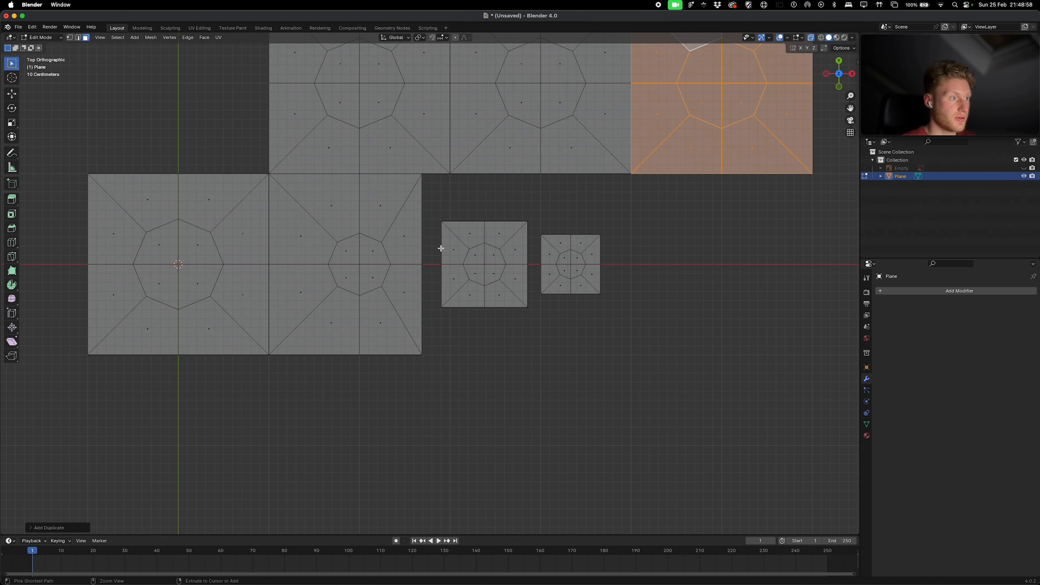
Step: Stretch the second tile's right edge to the corner of the guide tile above it, using vertex snapping
{"action": "key", "text": "1"}
{"action": "left_click_drag", "start_coordinate": [418, 168], "coordinate": [431, 375]}
{"action": "key", "text": "g"}
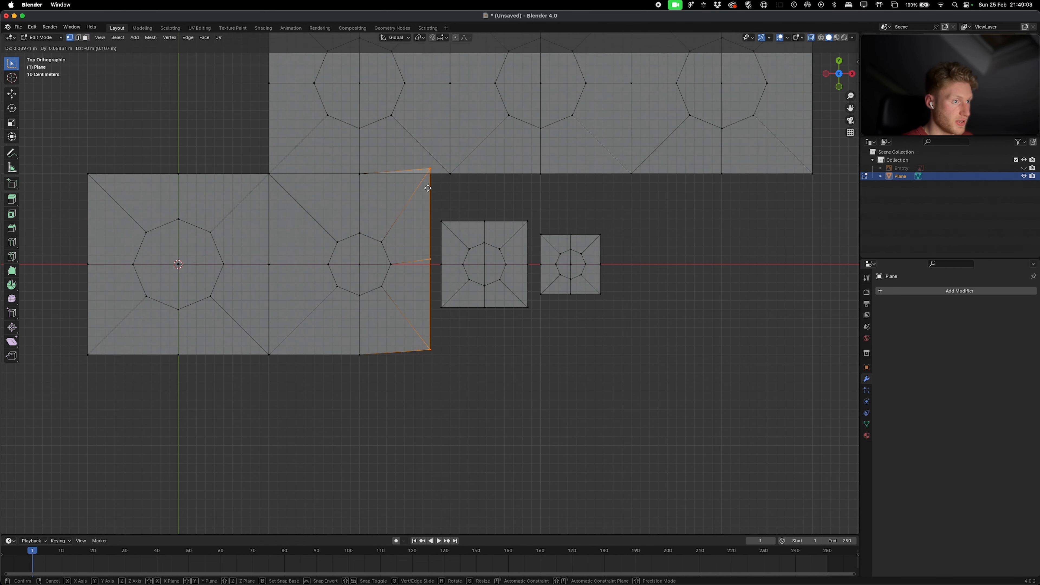
{"action": "left_click", "coordinate": [444, 37]}
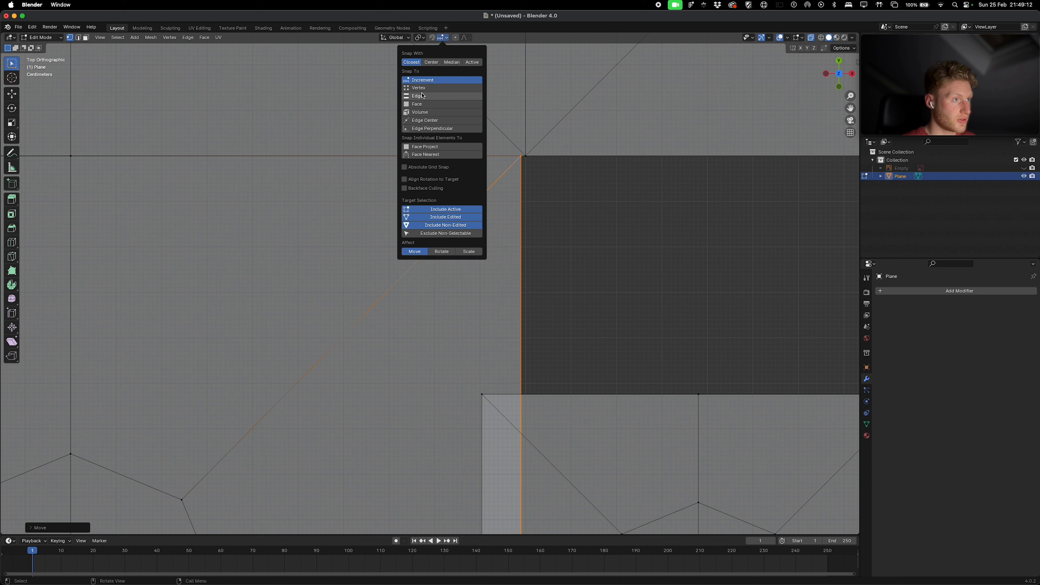
{"action": "left_click", "coordinate": [418, 88]}
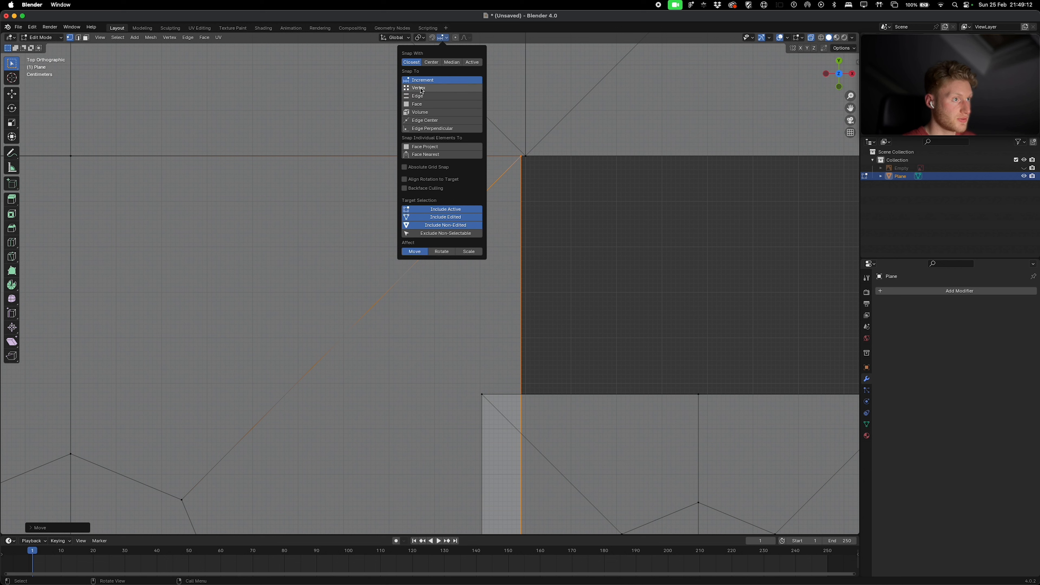
{"action": "key", "text": "g"}
{"action": "left_click", "coordinate": [522, 161]}
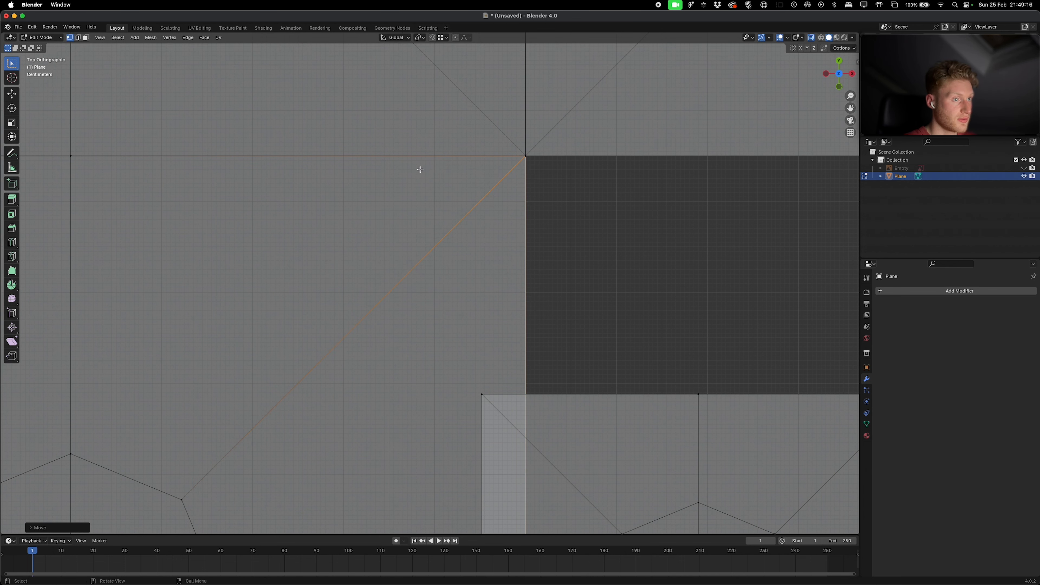
Step: Move the third octagon tile along X until its left side touches the second tile's right edge
{"action": "scroll", "coordinate": [409, 168], "scroll_direction": "left", "scroll_amount": 10}
{"action": "scroll", "coordinate": [406, 166], "scroll_direction": "left", "scroll_amount": 2}
{"action": "scroll", "coordinate": [406, 166], "scroll_direction": "right", "scroll_amount": 5}
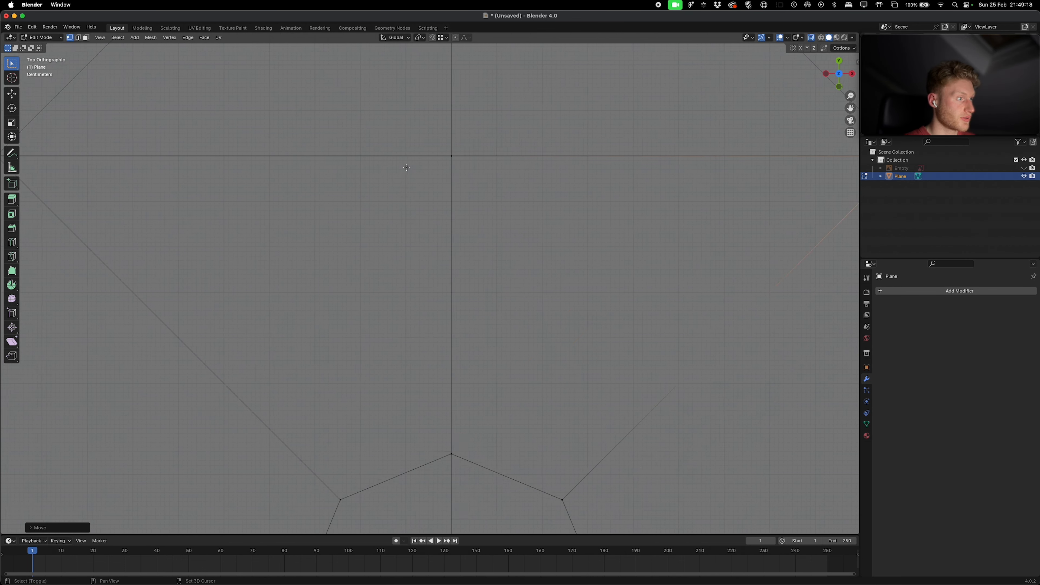
{"action": "scroll", "coordinate": [407, 166], "scroll_direction": "down", "scroll_amount": 5}
{"action": "scroll", "coordinate": [452, 190], "scroll_direction": "down", "scroll_amount": 3}
{"action": "left_click", "coordinate": [462, 372]}
{"action": "key", "text": "g"}
{"action": "key", "text": "x"}
{"action": "left_click", "coordinate": [477, 378]}
Step: Stretch the third tile's top and bottom edges along Y to line up with the second tile's top and bottom edges
{"action": "left_click_drag", "start_coordinate": [466, 303], "coordinate": [587, 323]}
{"action": "key", "text": "g"}
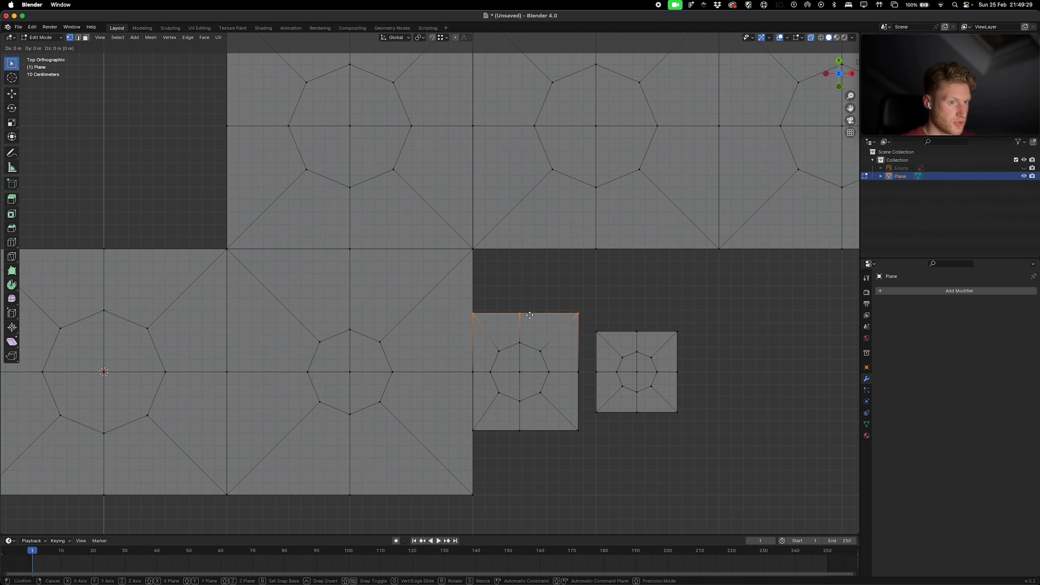
{"action": "key", "text": "y"}
{"action": "left_click", "coordinate": [532, 241]}
{"action": "left_click_drag", "start_coordinate": [587, 420], "coordinate": [466, 442]}
{"action": "key", "text": "g"}
{"action": "key", "text": "y"}
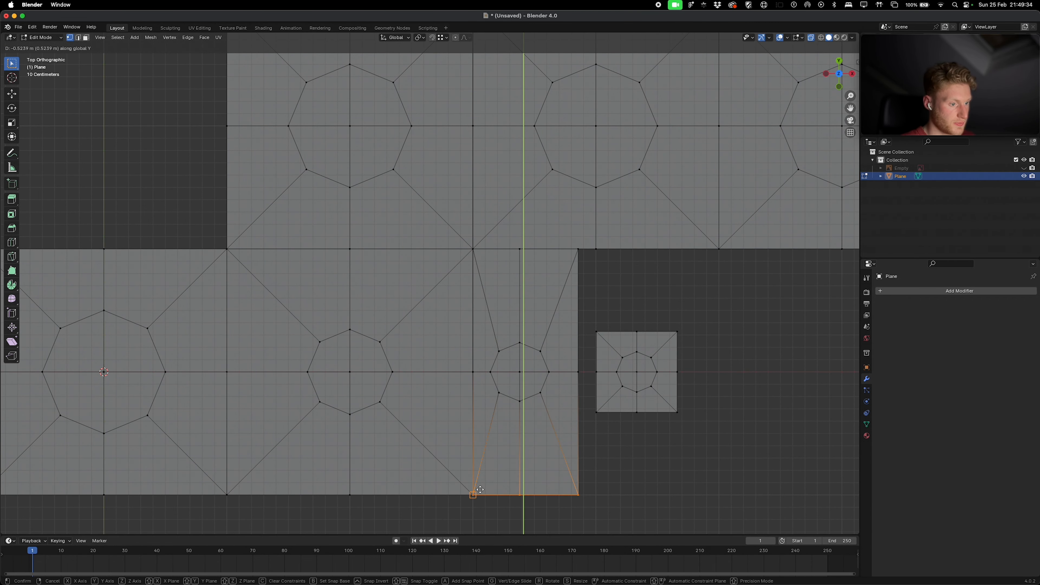
{"action": "left_click", "coordinate": [605, 398]}
Step: Move the smallest tile about 1.3 m along X away from the third tile, and select the third tile's right edge vertices
{"action": "left_click_drag", "start_coordinate": [581, 318], "coordinate": [700, 451]}
{"action": "key", "text": "g"}
{"action": "key", "text": "x"}
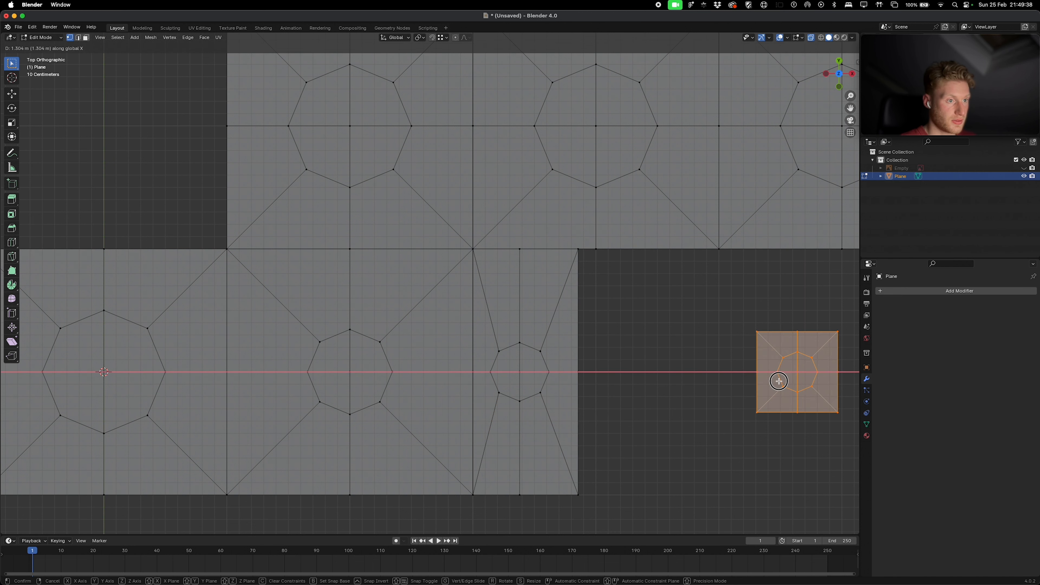
{"action": "left_click", "coordinate": [778, 379]}
{"action": "left_click_drag", "start_coordinate": [568, 240], "coordinate": [579, 529]}
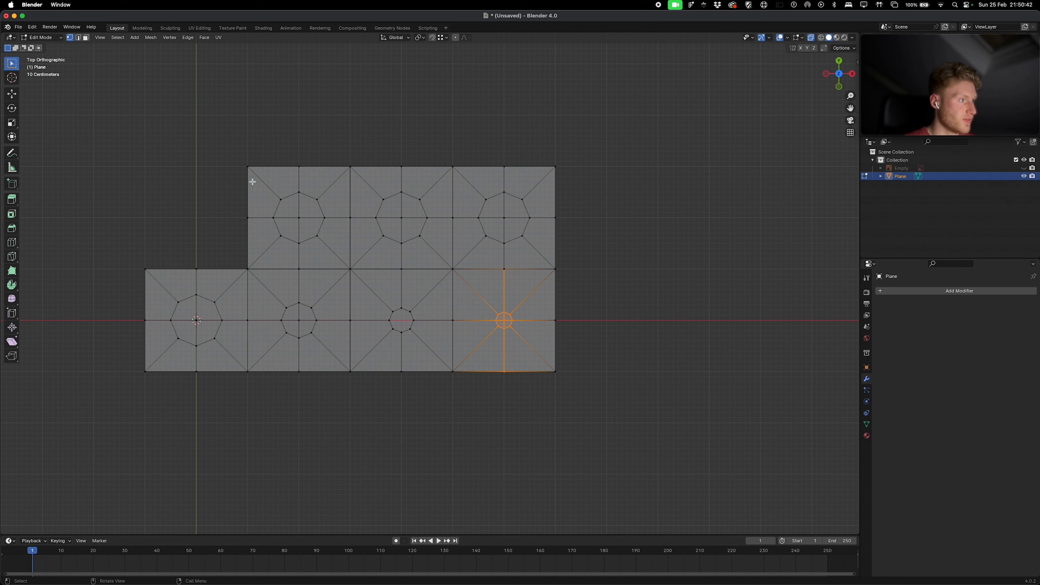
Step: Delete the three guide tiles above the bottom row
{"action": "left_click_drag", "start_coordinate": [239, 157], "coordinate": [577, 254]}
{"action": "left_click", "coordinate": [553, 168]}
{"action": "scroll", "coordinate": [553, 168], "scroll_direction": "left", "scroll_amount": 3}
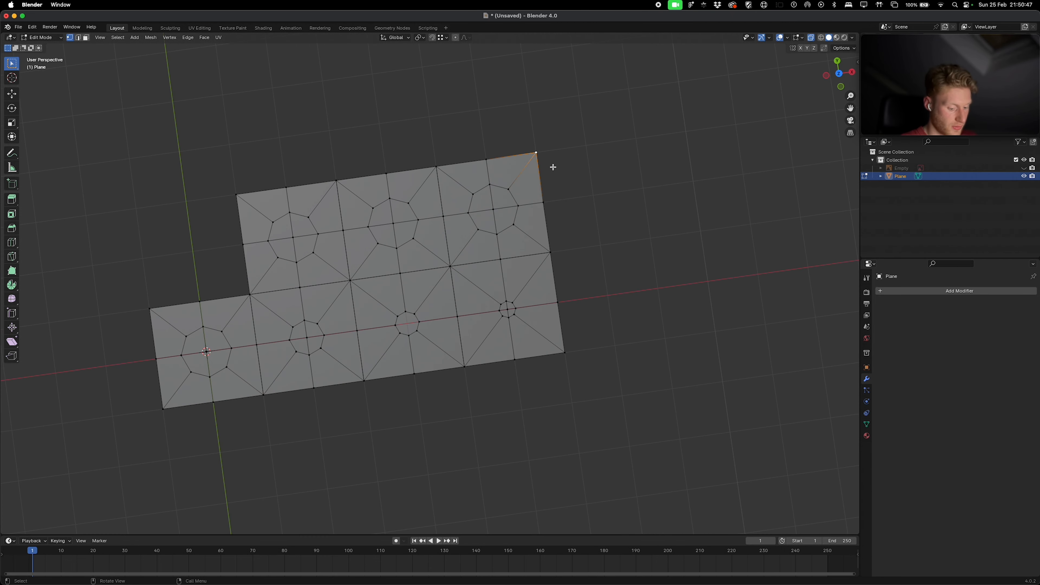
{"action": "key", "text": "l"}
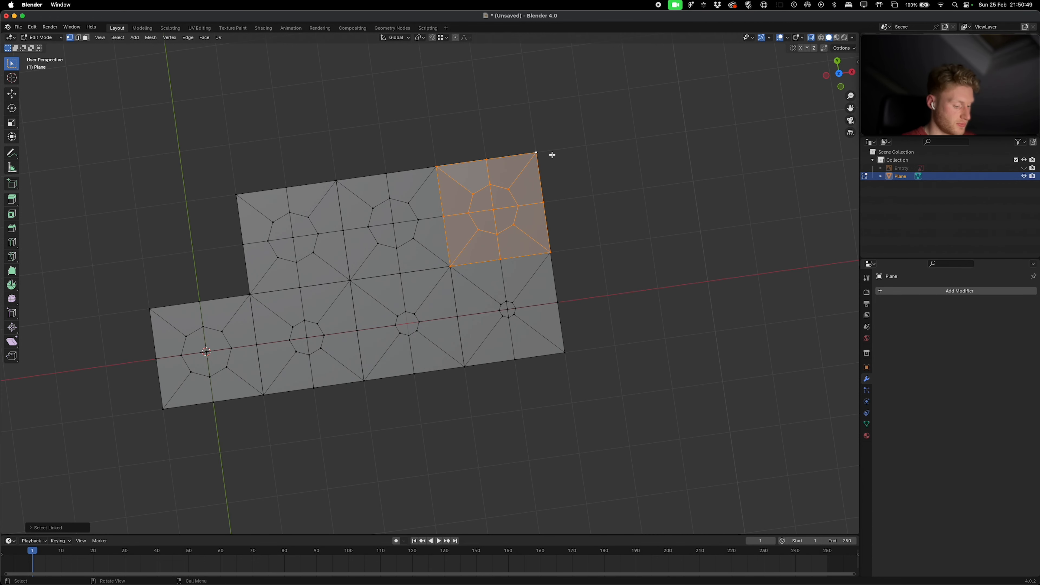
{"action": "key", "text": "x"}
{"action": "left_click", "coordinate": [553, 157]}
Step: Select the whole four-tile strip from the top view and merge its vertices by distance
{"action": "left_click", "coordinate": [839, 73]}
{"action": "left_click_drag", "start_coordinate": [627, 226], "coordinate": [81, 385]}
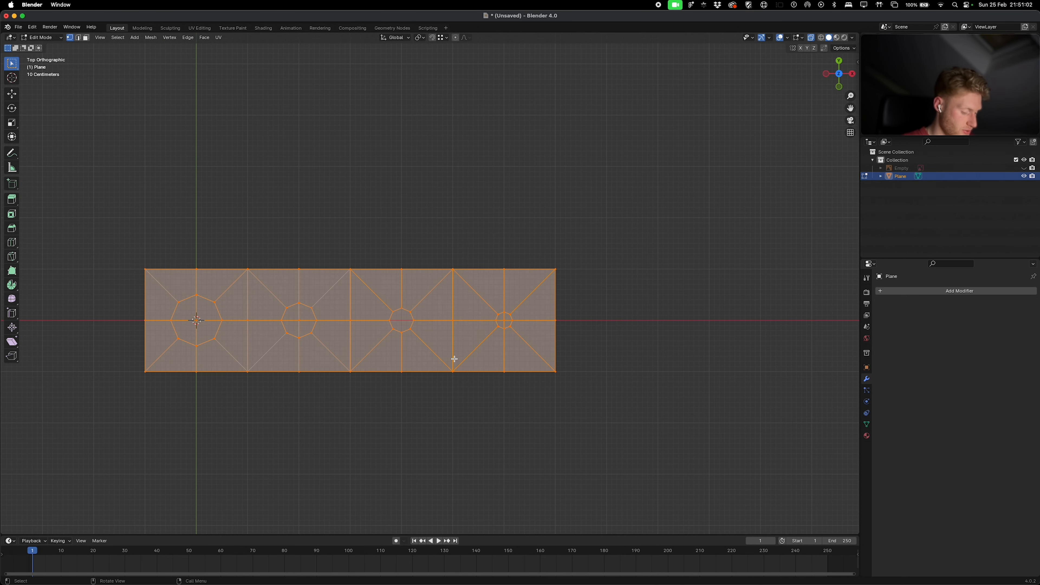
{"action": "key", "text": "m"}
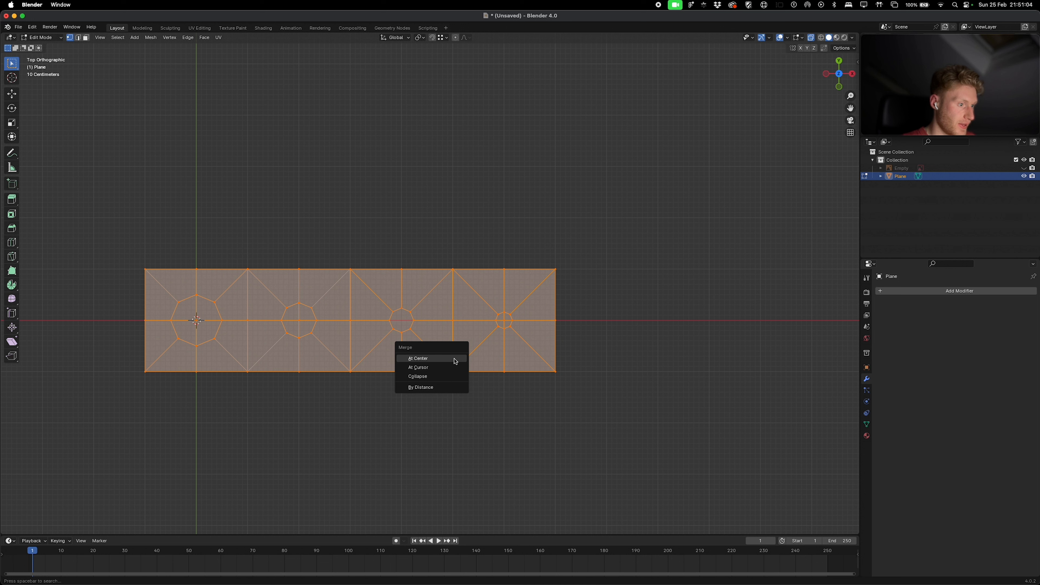
{"action": "left_click", "coordinate": [418, 387]}
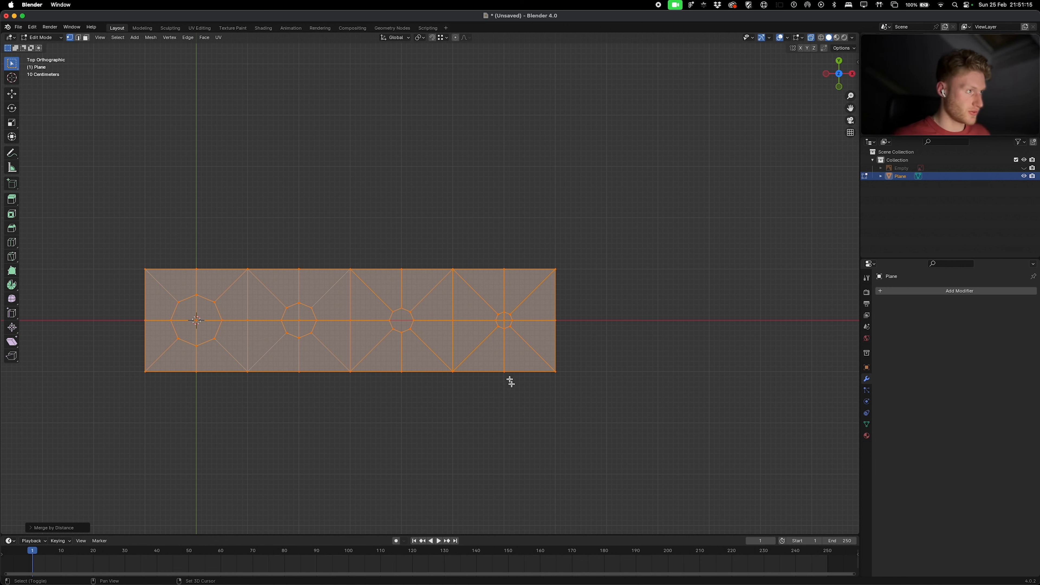
Step: Set the pivot point to the 3D Cursor, duplicate the strip in place and rotate the copy 180°
{"action": "left_click", "coordinate": [420, 38]}
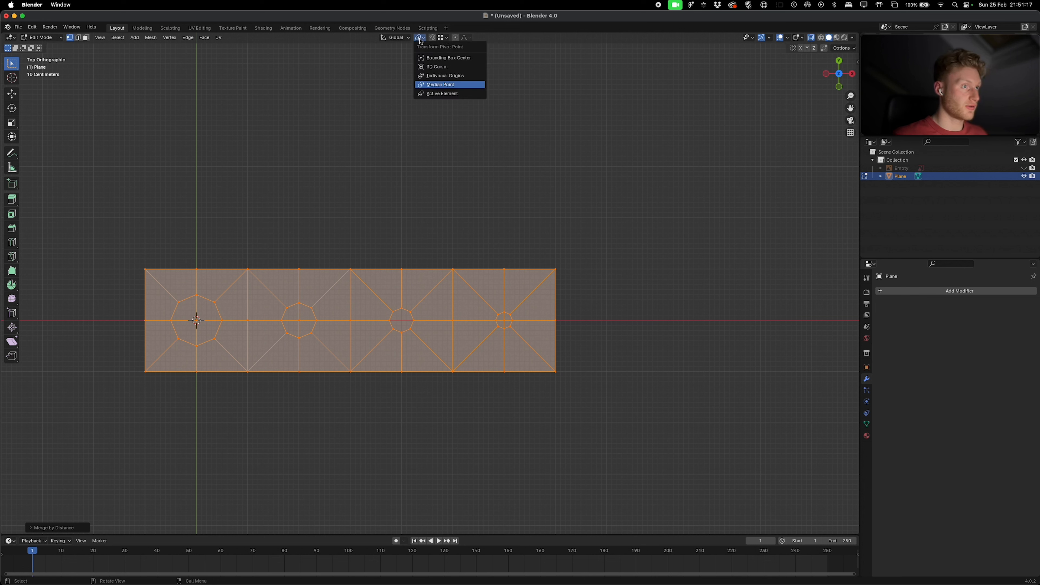
{"action": "left_click", "coordinate": [428, 67]}
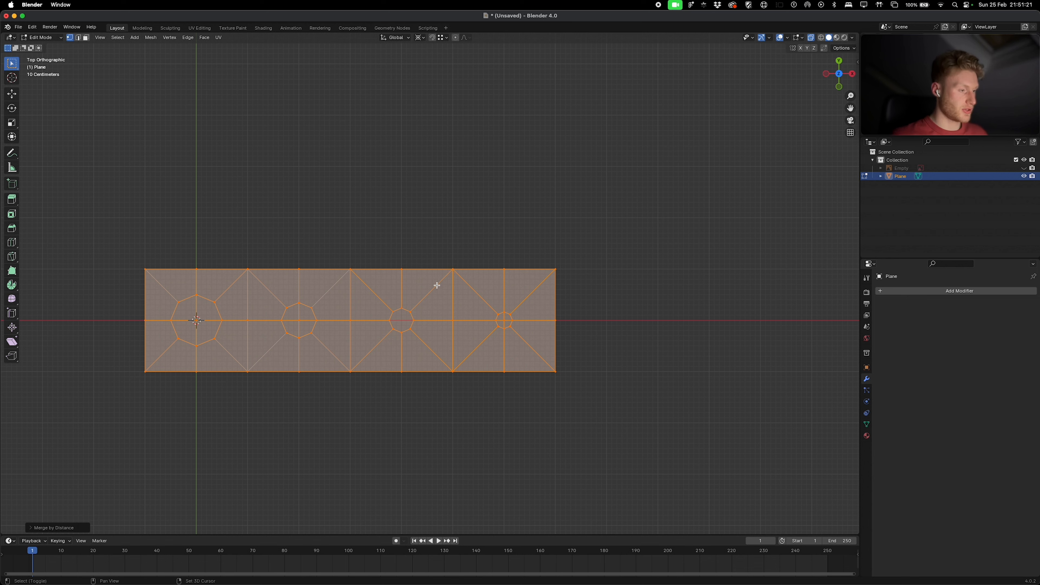
{"action": "key", "text": "shift+d"}
{"action": "right_click", "coordinate": [569, 210]}
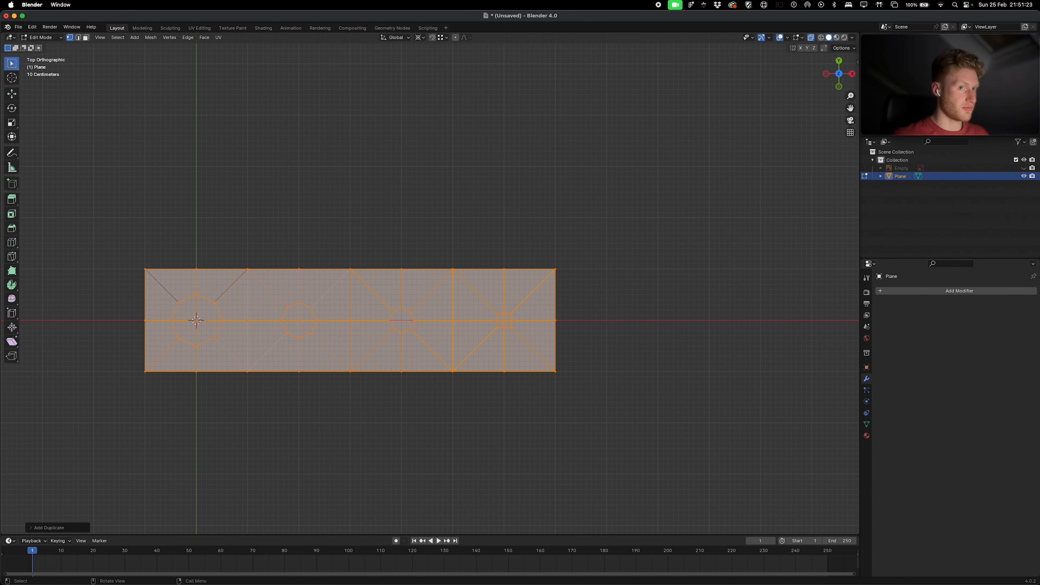
{"action": "type", "text": "r180"}
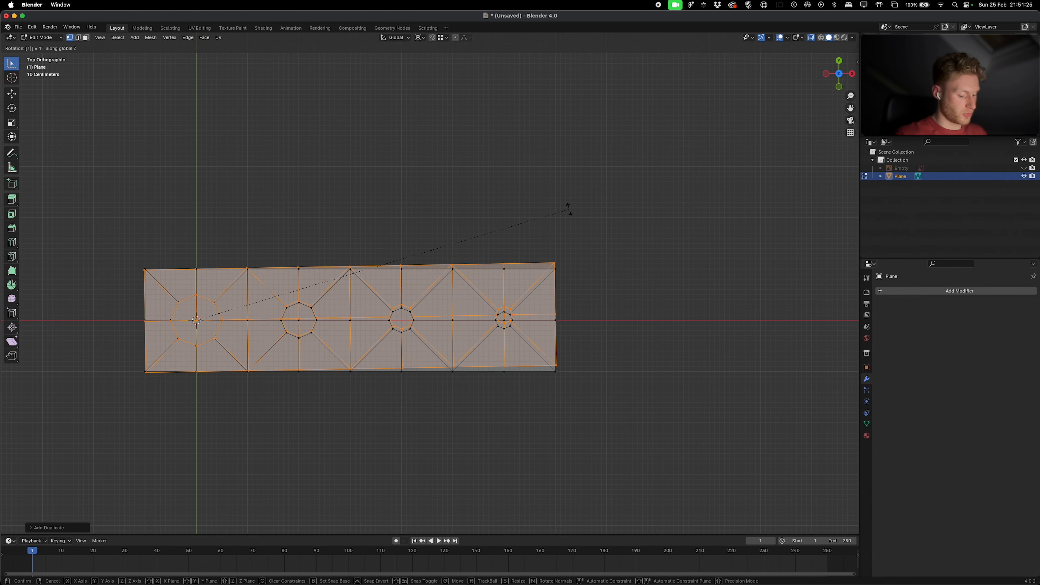
{"action": "key", "text": "Return"}
Step: Move the rotated copy along X until its smallest octagon tile coincides with the original strip's smallest tile
{"action": "scroll", "coordinate": [153, 251], "scroll_direction": "down", "scroll_amount": 2, "text": "ctrl"}
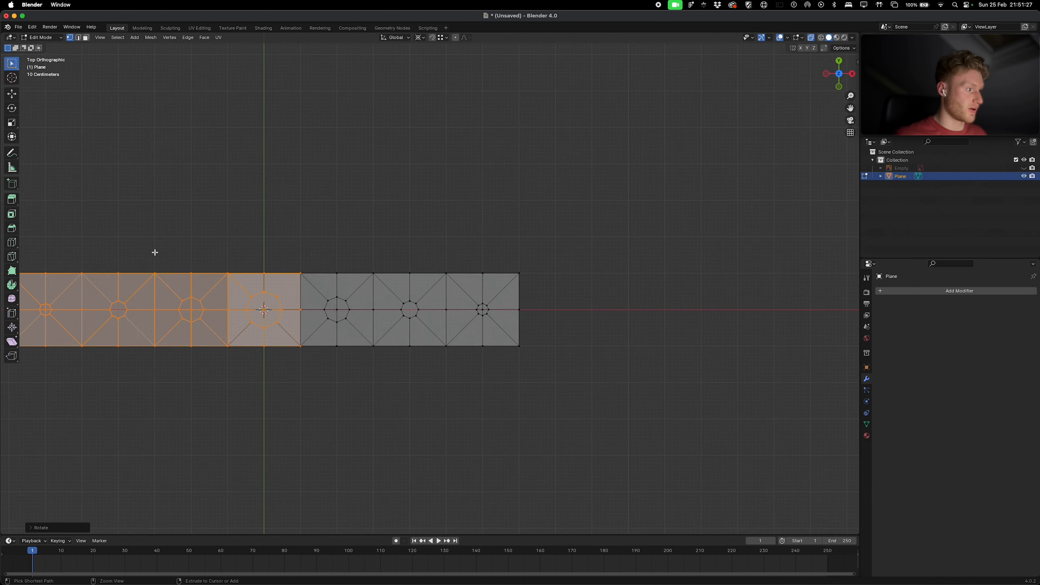
{"action": "scroll", "coordinate": [153, 251], "scroll_direction": "left", "scroll_amount": 4, "text": "shift"}
{"action": "key", "text": "g"}
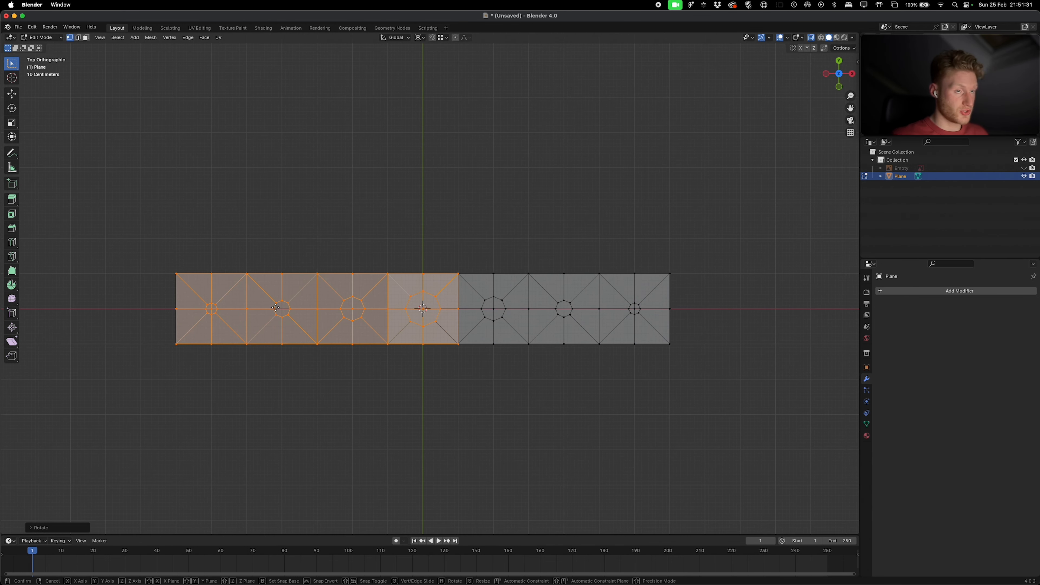
{"action": "key", "text": "x"}
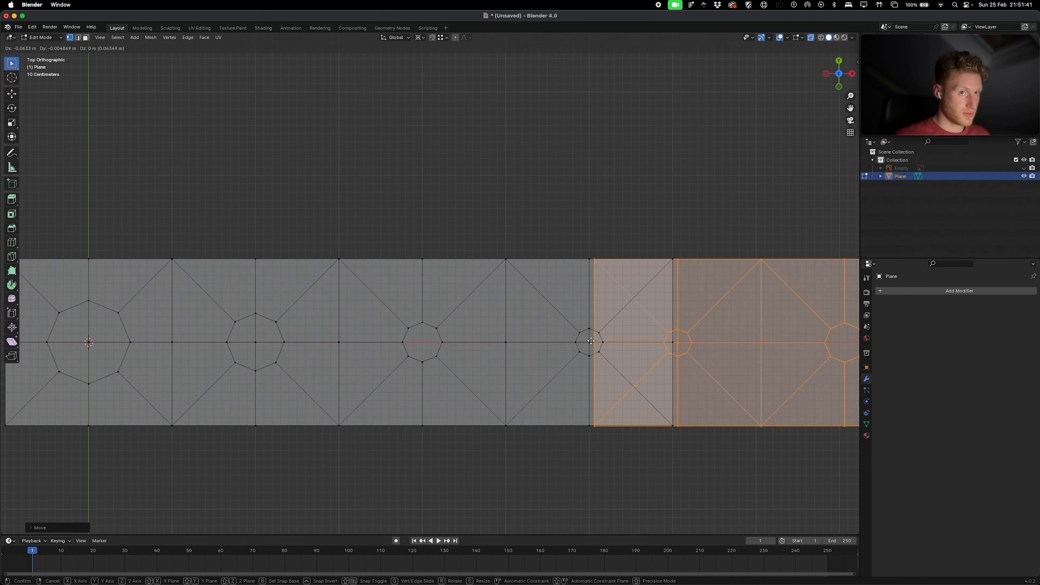
{"action": "key", "text": "x"}
{"action": "left_click", "coordinate": [509, 342]}
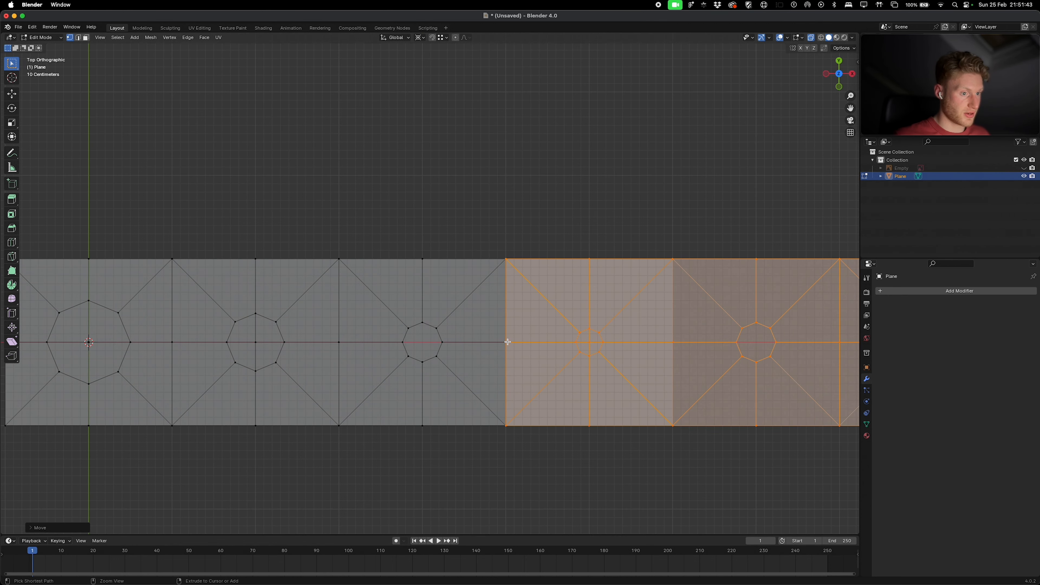
Step: Merge all vertices of both strips by distance and leave mesh editing
{"action": "scroll", "coordinate": [509, 342], "scroll_direction": "down", "scroll_amount": 3}
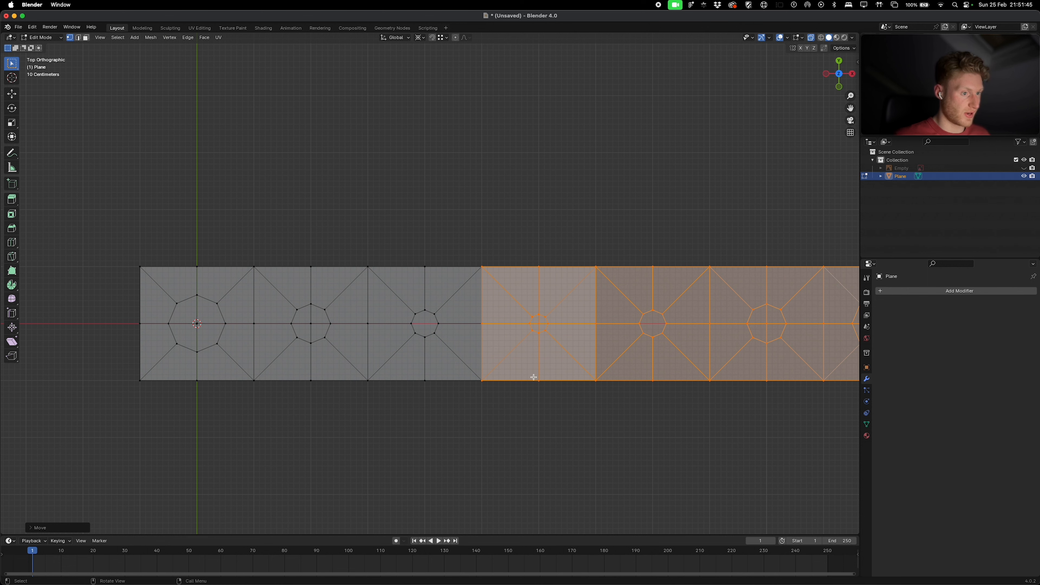
{"action": "key", "text": "a"}
{"action": "key", "text": "m"}
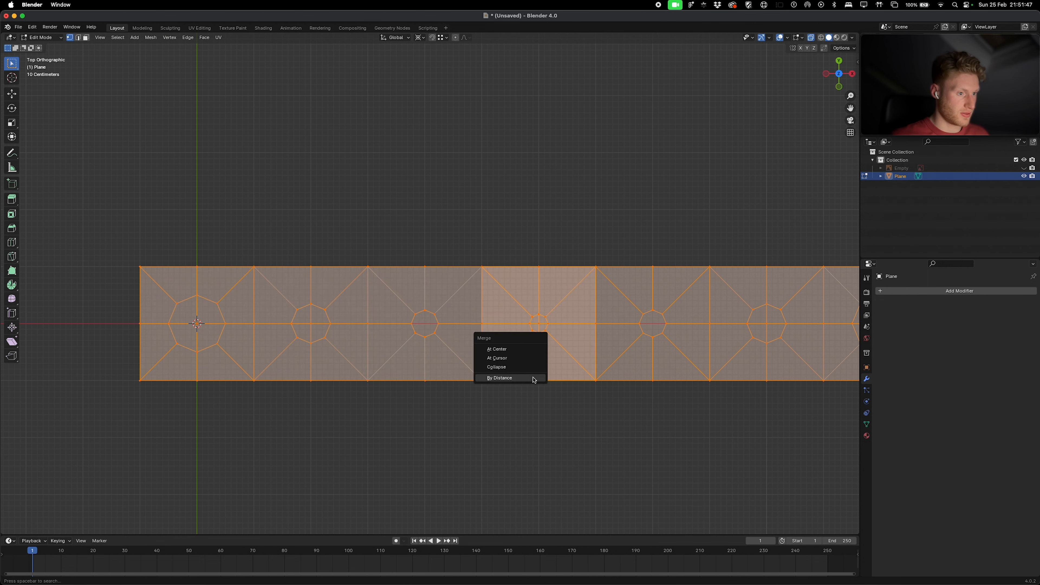
{"action": "left_click", "coordinate": [534, 378]}
{"action": "key", "text": "Tab"}
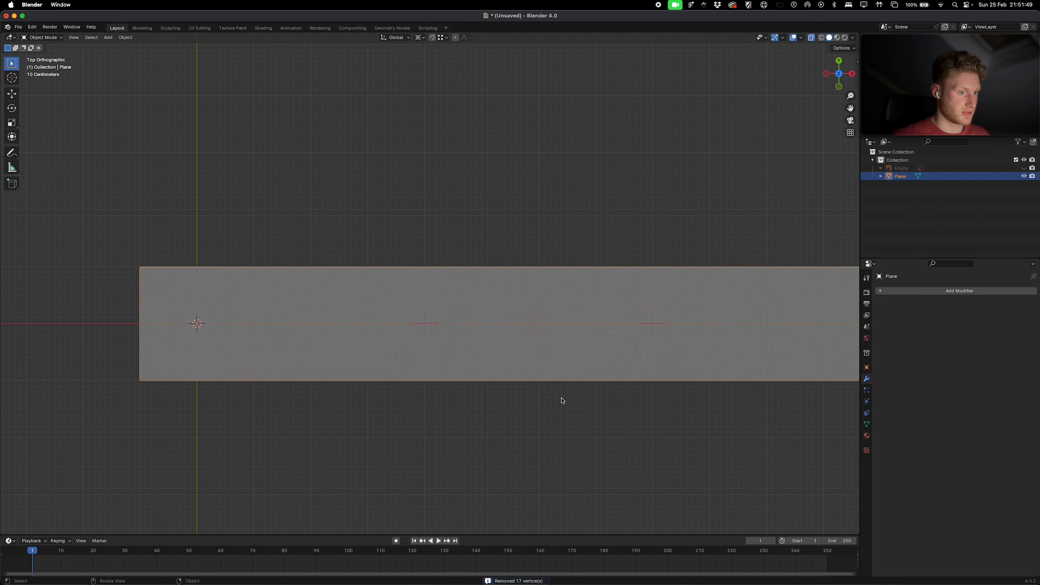
Step: Examine the joined strip and its mesh in perspective and from the top
{"action": "scroll", "coordinate": [561, 399], "scroll_direction": "up", "scroll_amount": 5}
{"action": "scroll", "coordinate": [563, 401], "scroll_direction": "down", "scroll_amount": 6}
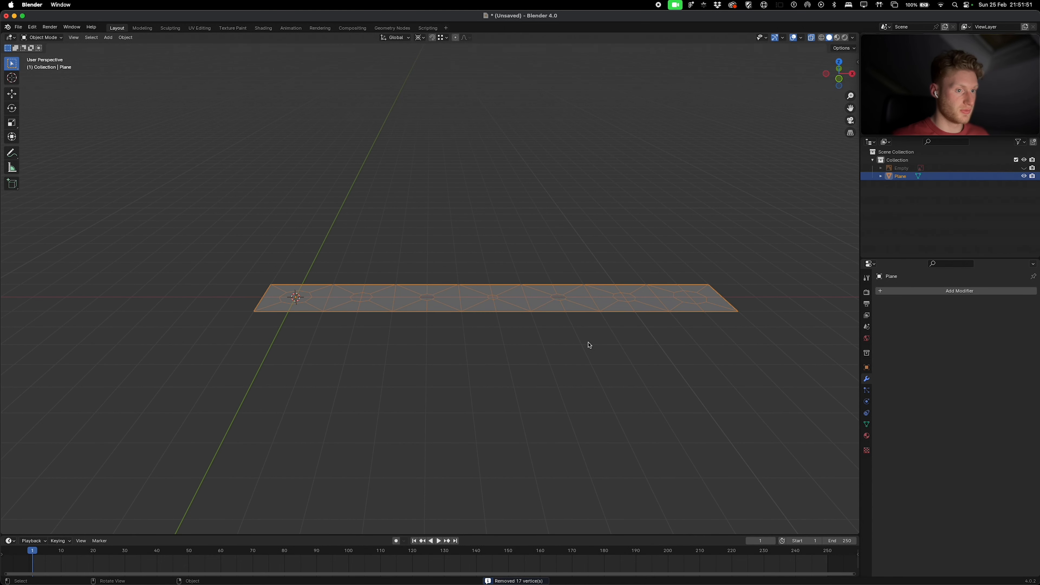
{"action": "key", "text": "Tab"}
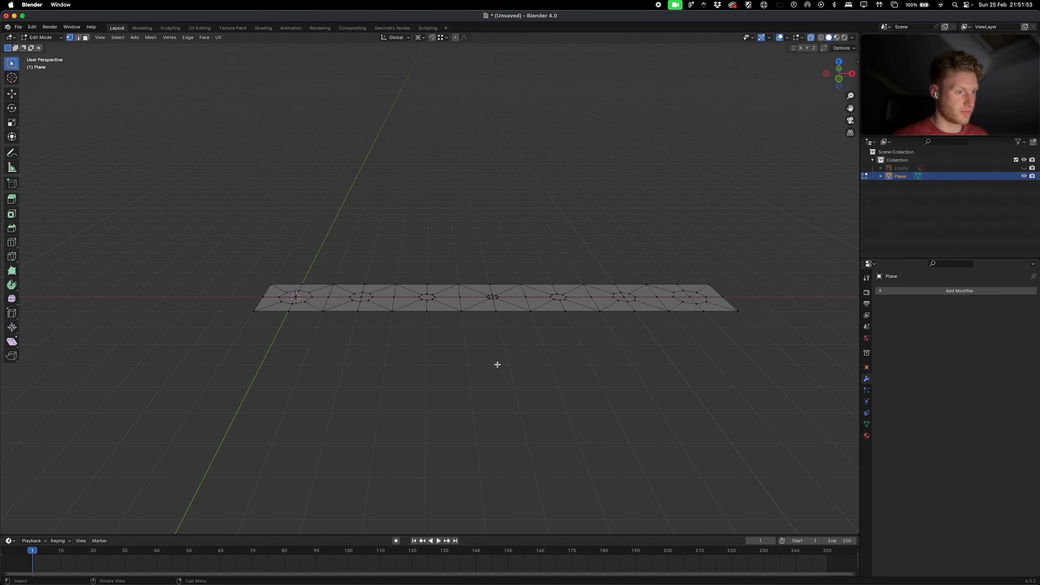
{"action": "key", "text": "Tab"}
{"action": "middle_click_drag", "start_coordinate": [312, 305], "coordinate": [429, 326]}
{"action": "middle_click_drag", "start_coordinate": [292, 302], "coordinate": [327, 295]}
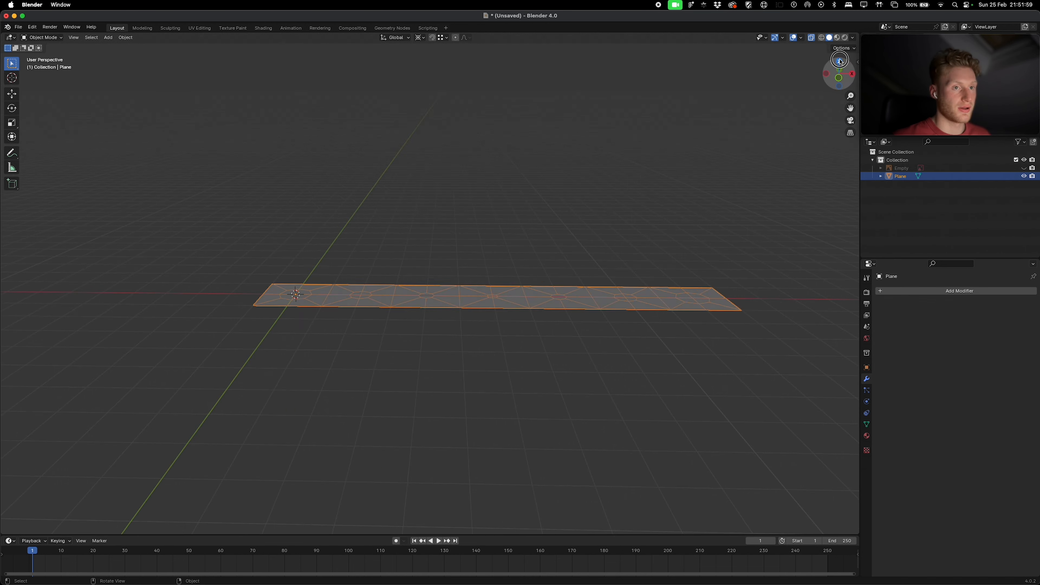
{"action": "left_click", "coordinate": [839, 64]}
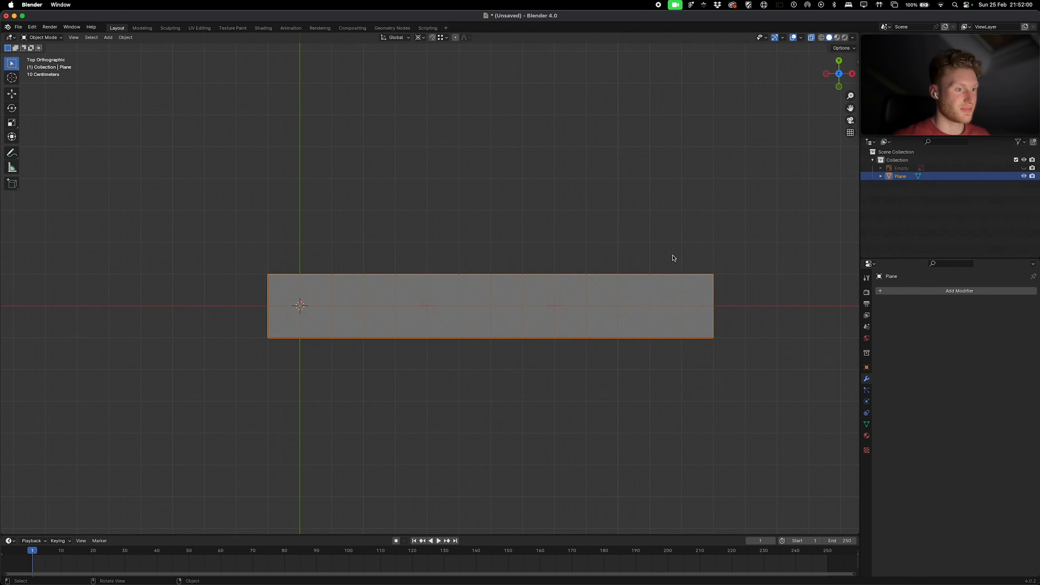
{"action": "key", "text": "Tab"}
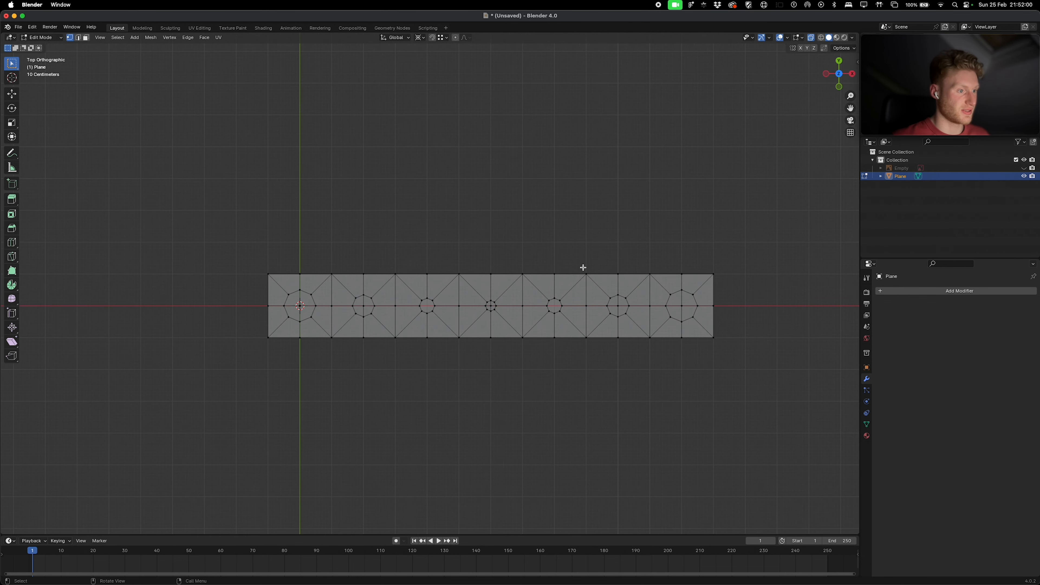
Step: Set the pivot point to Individual Origins, scale all the strip's octagons down in place and leave mesh editing
{"action": "left_click", "coordinate": [287, 293], "text": "shift"}
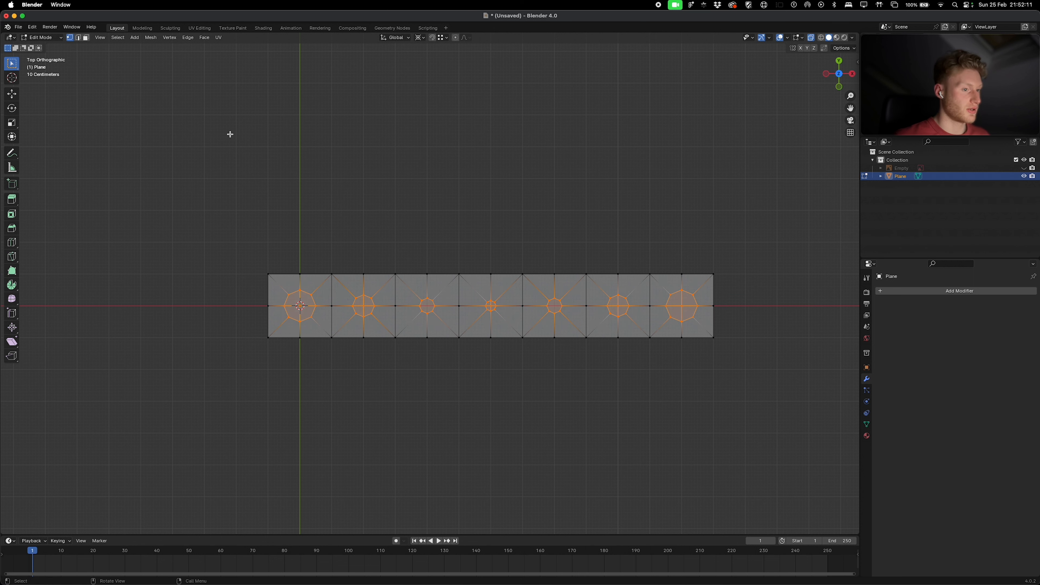
{"action": "left_click", "coordinate": [421, 39]}
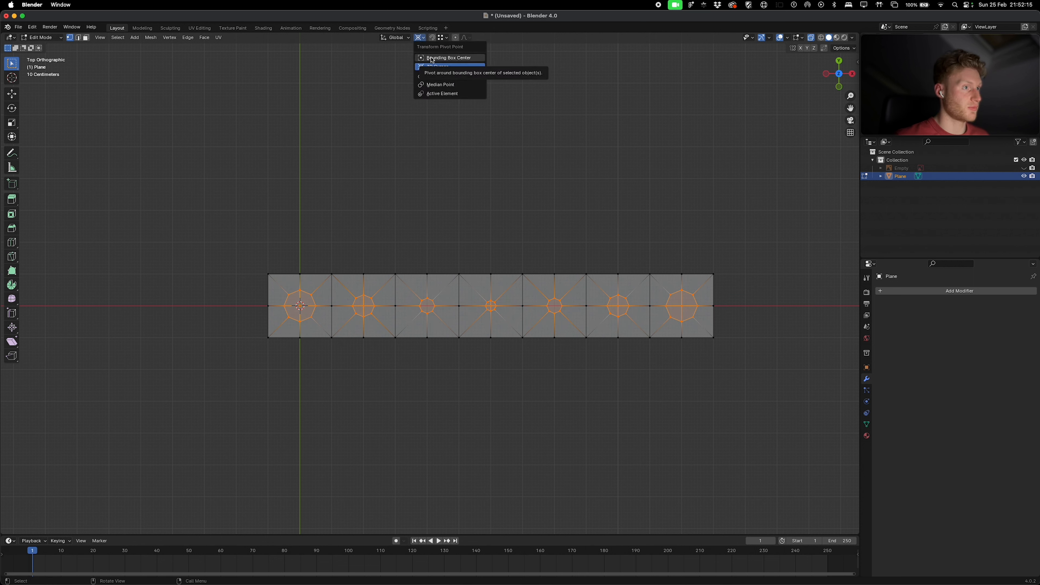
{"action": "left_click", "coordinate": [439, 85]}
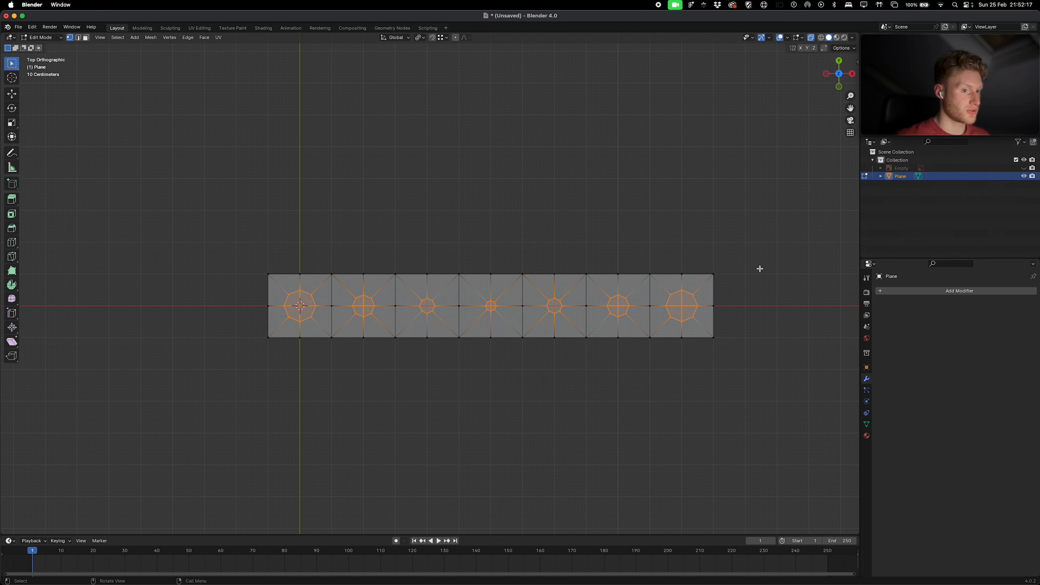
{"action": "key", "text": "s"}
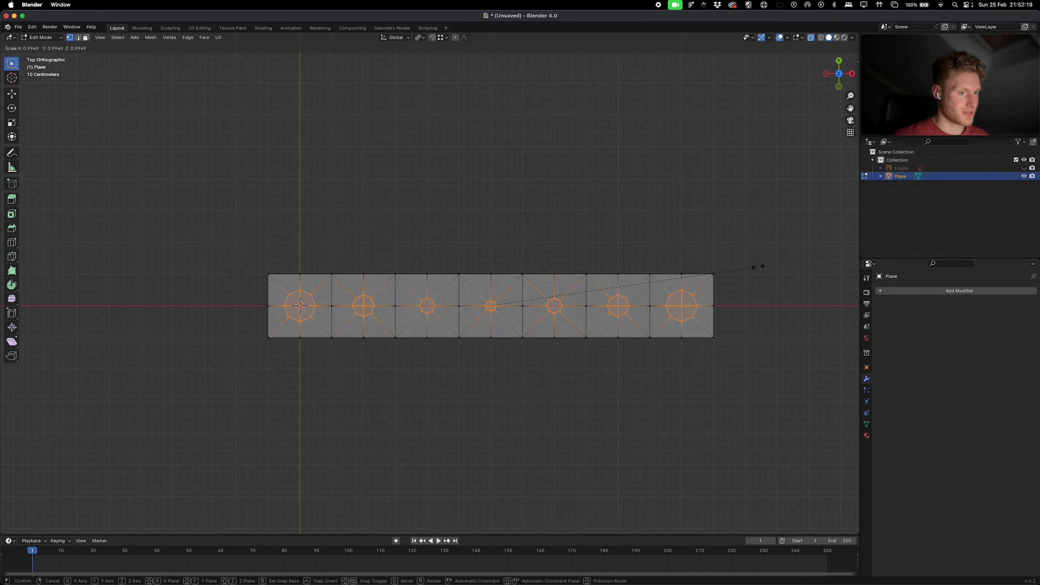
{"action": "left_click", "coordinate": [728, 235]}
{"action": "key", "text": "Tab"}
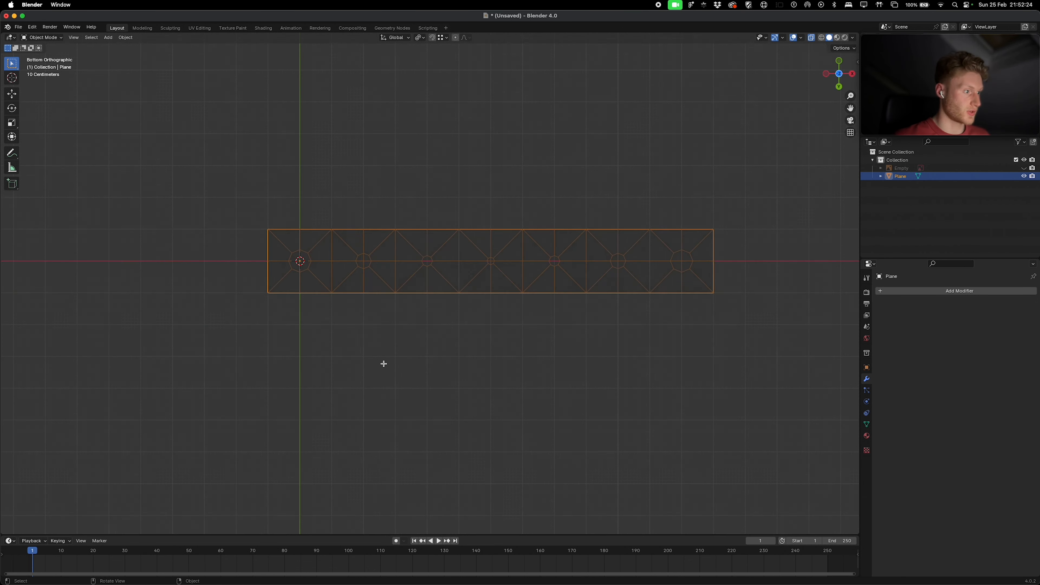
{"action": "scroll", "coordinate": [632, 250], "scroll_direction": "down", "scroll_amount": 3}
{"action": "scroll", "coordinate": [567, 283], "scroll_direction": "left", "scroll_amount": 5}
{"action": "key", "text": "Tab"}
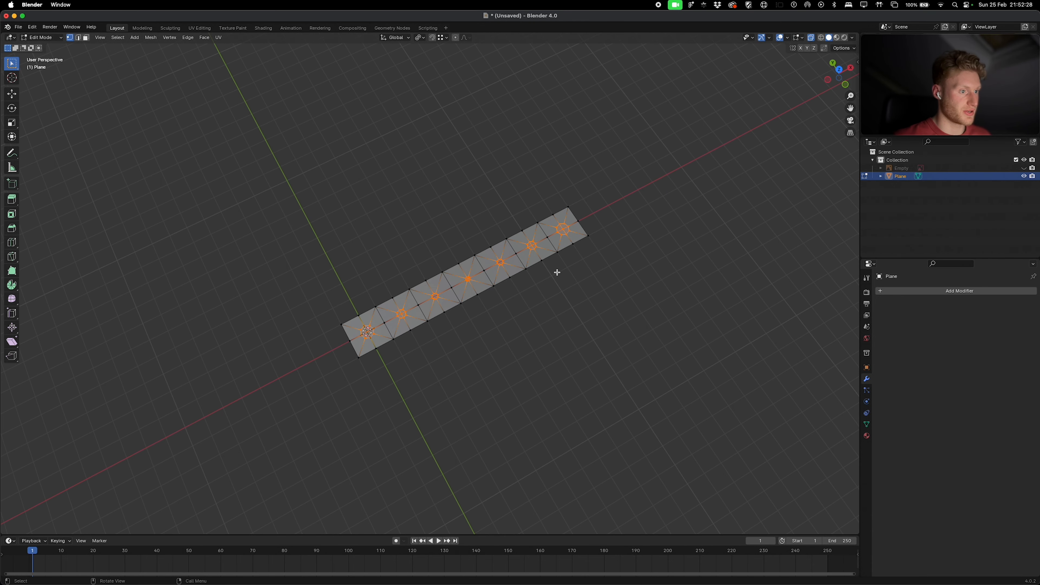
{"action": "key", "text": "Tab"}
{"action": "scroll", "coordinate": [561, 271], "scroll_direction": "left", "scroll_amount": 8}
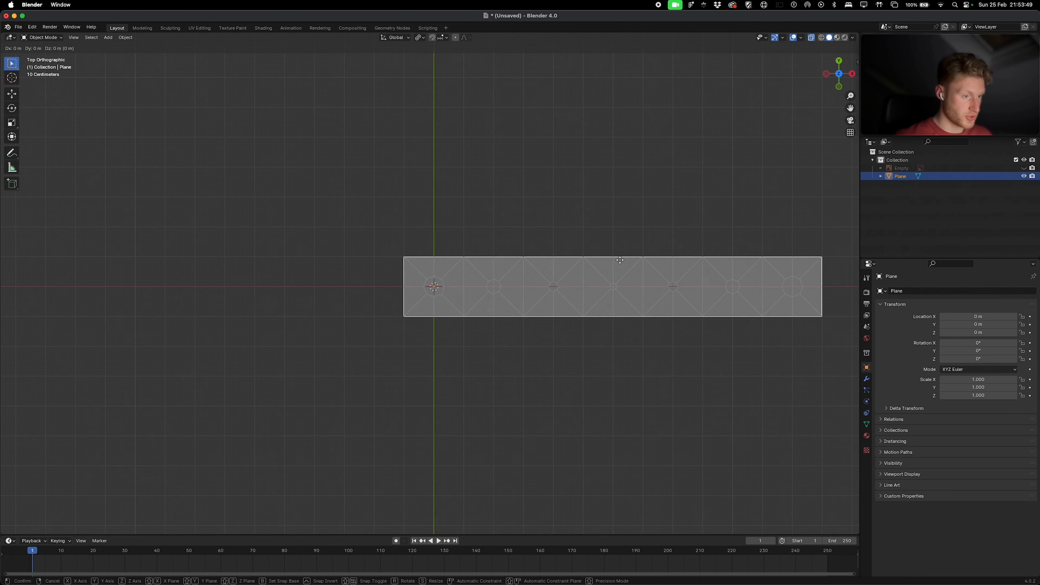
Step: Move the strip along X with snapping to location X -6 m, centring its middle tile on the world origin
{"action": "key", "text": "Escape"}
{"action": "key", "text": "g"}
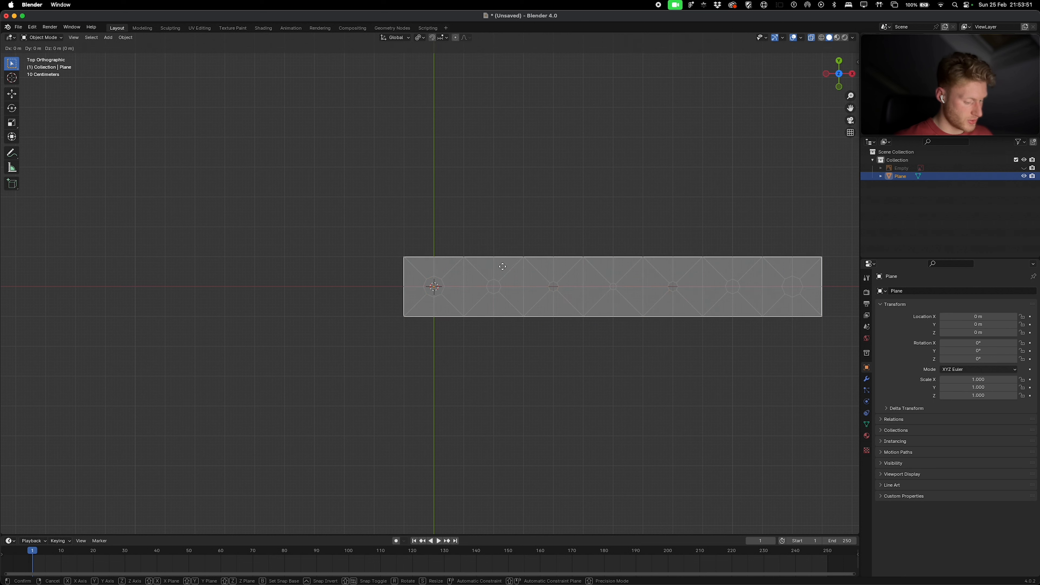
{"action": "key", "text": "x"}
{"action": "left_click", "coordinate": [299, 265], "text": "ctrl"}
{"action": "scroll", "coordinate": [518, 286], "scroll_direction": "down", "scroll_amount": 3}
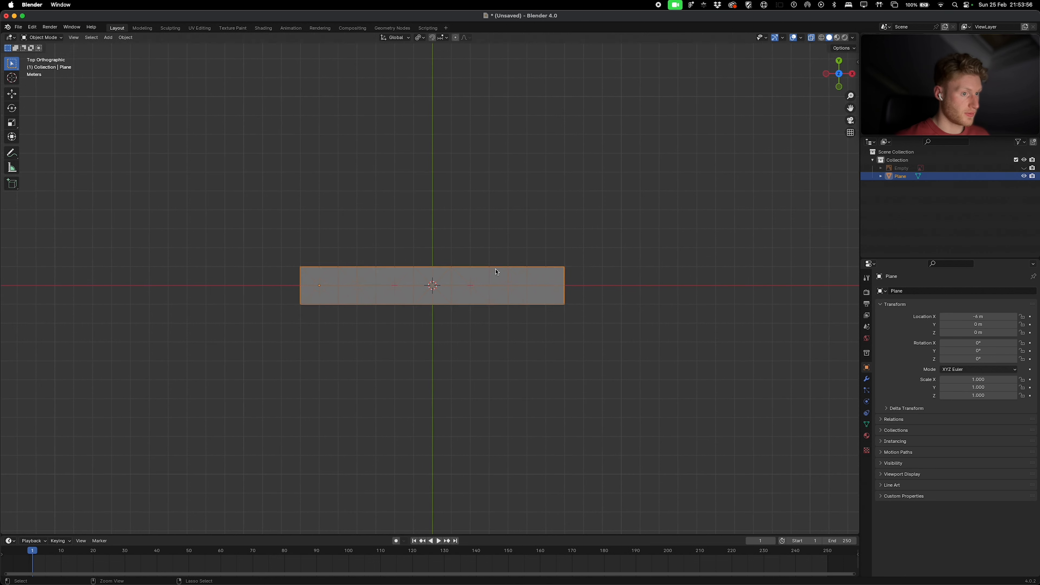
{"action": "left_click", "coordinate": [502, 249]}
{"action": "scroll", "coordinate": [503, 249], "scroll_direction": "left", "scroll_amount": 10}
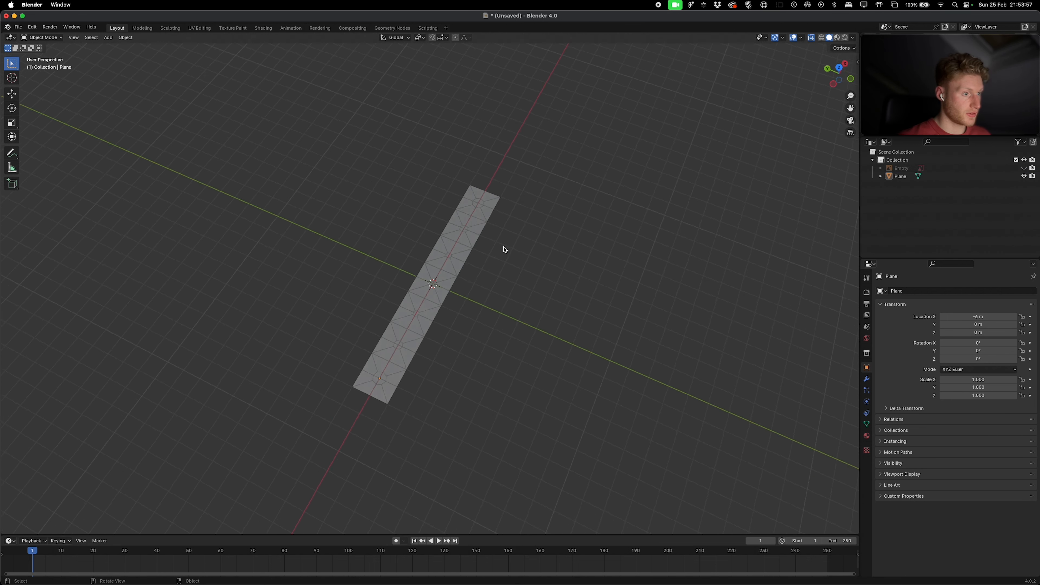
Step: Create a new collection in the scene and name it Stage_1_Bench
{"action": "left_click", "coordinate": [901, 176]}
{"action": "left_click", "coordinate": [896, 208]}
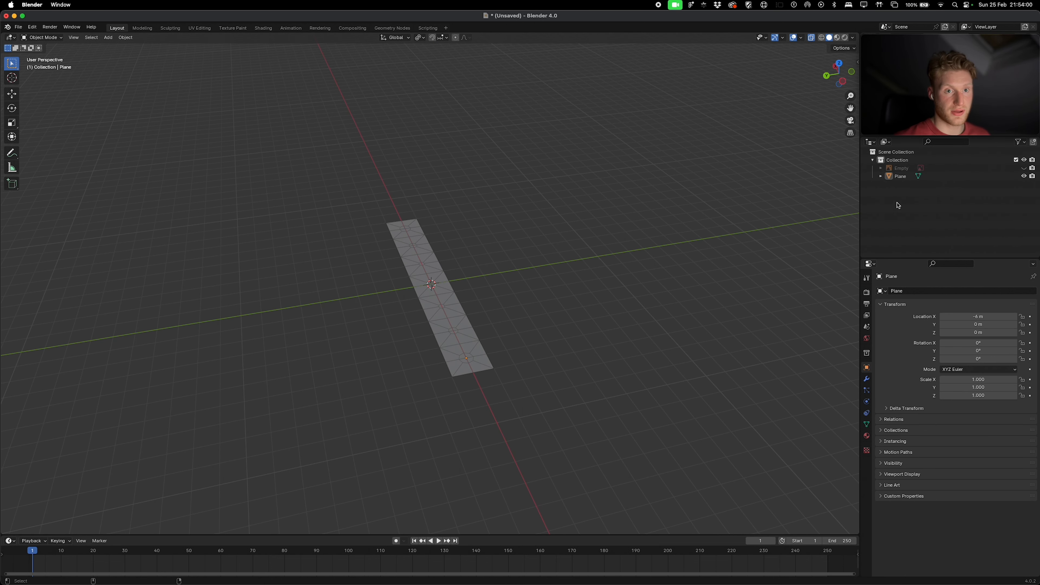
{"action": "right_click", "coordinate": [899, 198]}
{"action": "left_click", "coordinate": [899, 198]}
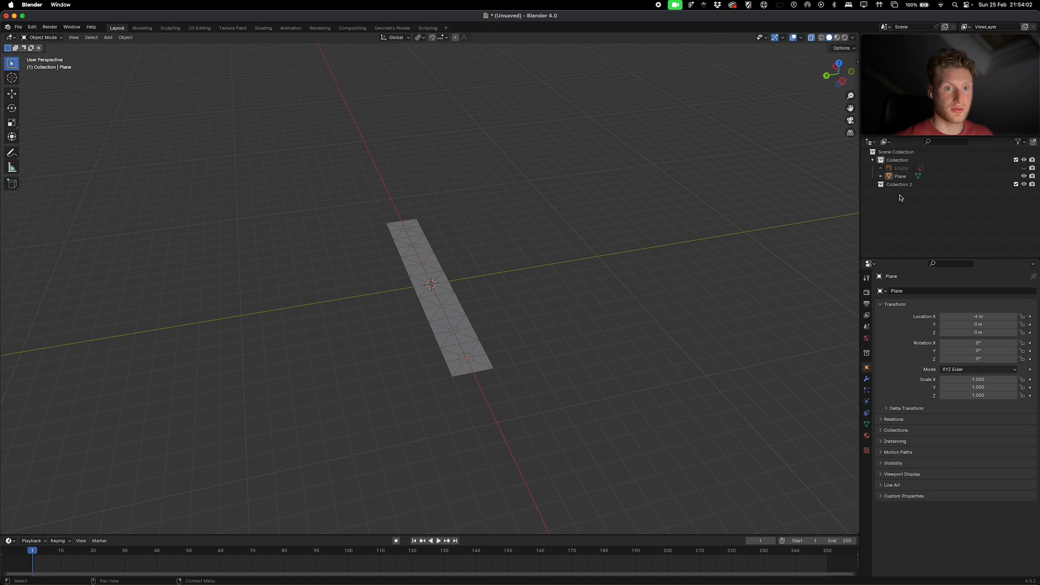
{"action": "double_click", "coordinate": [901, 183]}
{"action": "type", "text": "St"}
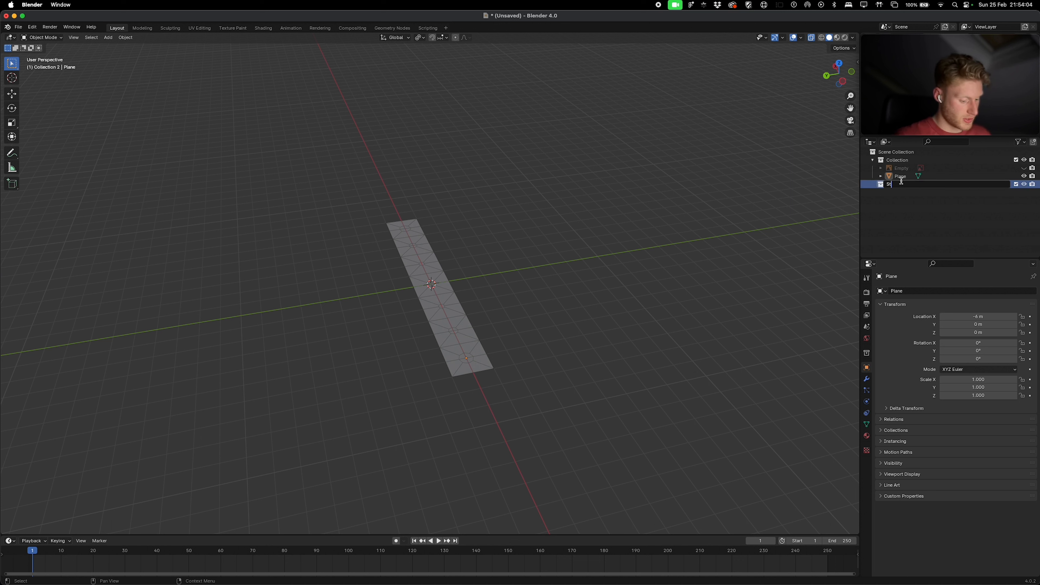
{"action": "type", "text": "age_1_B"}
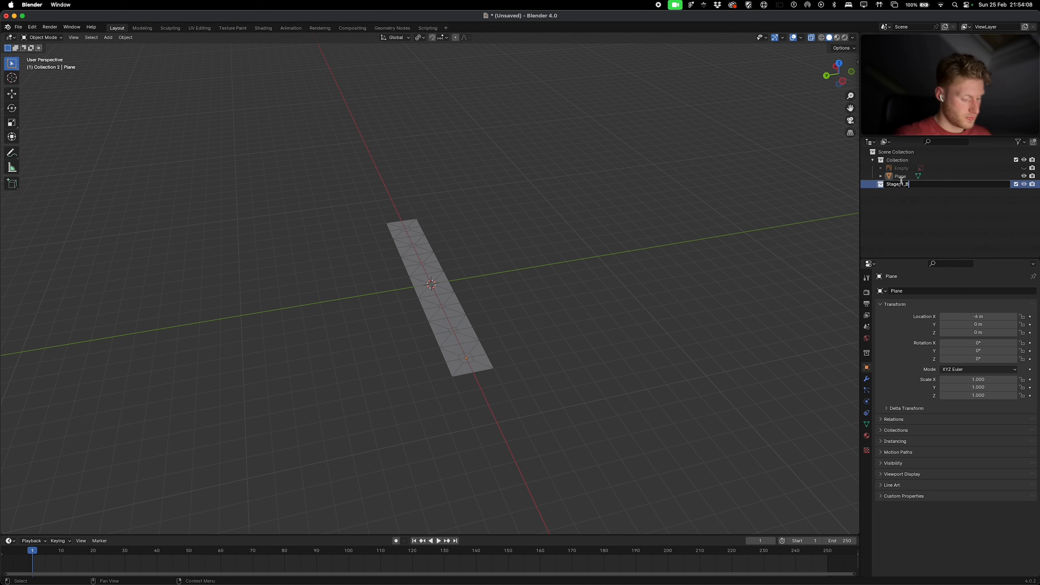
{"action": "type", "text": "ench"}
{"action": "key", "text": "Return"}
Step: Copy the Plane strip and paste the duplicate into the Stage_1_Bench collection
{"action": "left_click", "coordinate": [901, 176]}
{"action": "key", "text": "ctrl+c"}
{"action": "key", "text": "ctrl+v"}
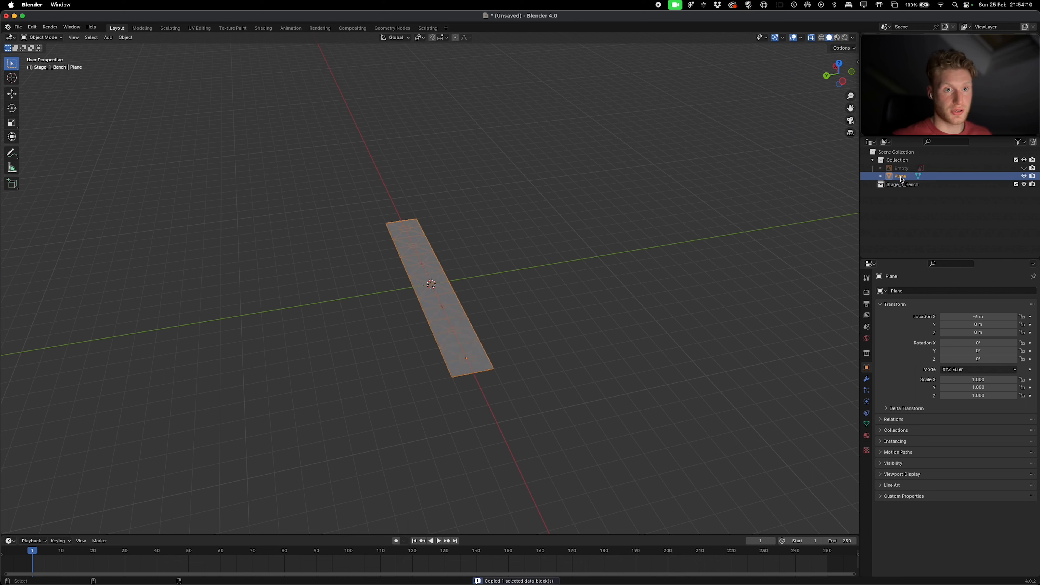
{"action": "left_click", "coordinate": [899, 193]}
{"action": "left_click", "coordinate": [906, 218]}
Step: Create another collection in the scene and name it Archive_Elements
{"action": "right_click", "coordinate": [906, 217]}
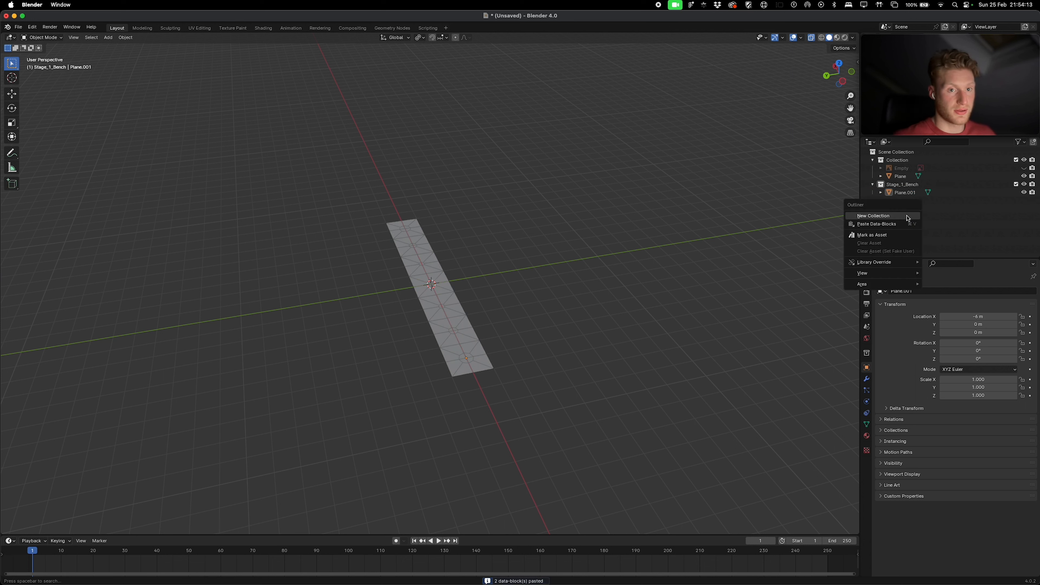
{"action": "left_click", "coordinate": [907, 216]}
{"action": "left_click", "coordinate": [901, 201]}
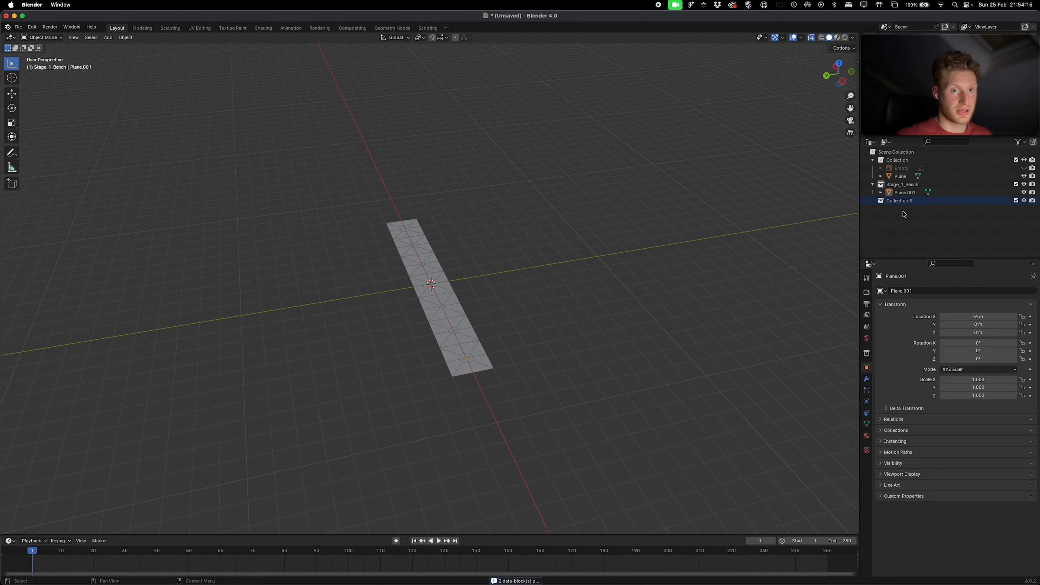
{"action": "right_click", "coordinate": [899, 230]}
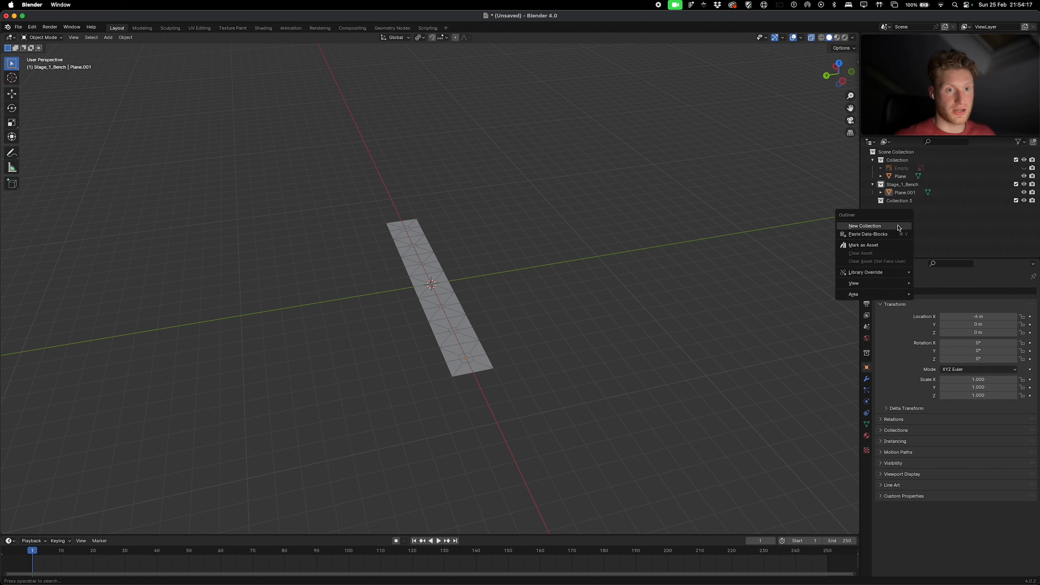
{"action": "double_click", "coordinate": [904, 201]}
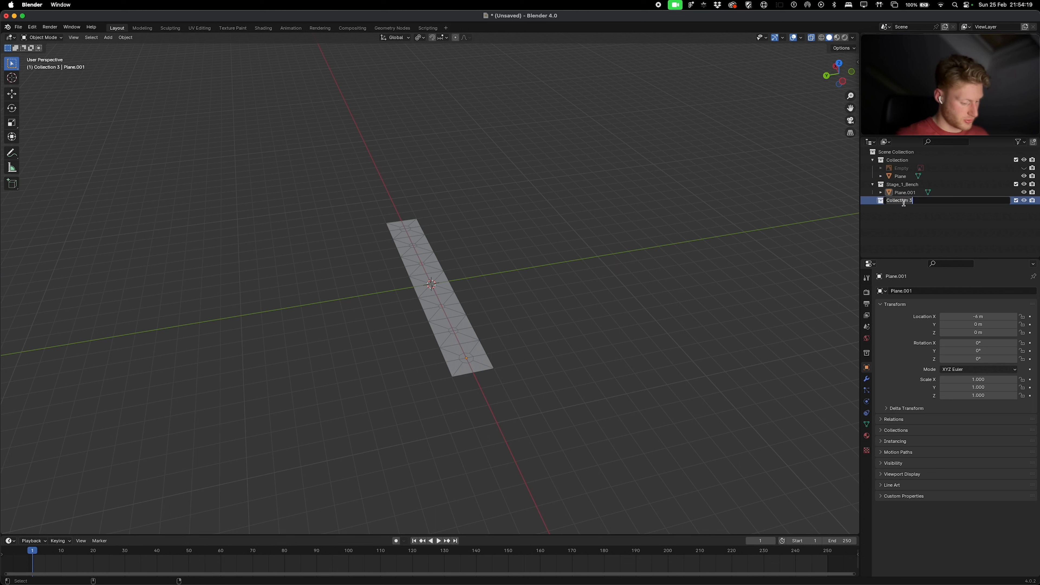
{"action": "type", "text": "Archive_Elements"}
{"action": "key", "text": "Return"}
Step: Nest the Stage_1_Bench collection inside Archive_Elements and hide Archive_Elements in the viewport
{"action": "left_click", "coordinate": [893, 188]}
{"action": "left_click_drag", "start_coordinate": [894, 188], "coordinate": [901, 192]}
{"action": "left_click", "coordinate": [1024, 184]}
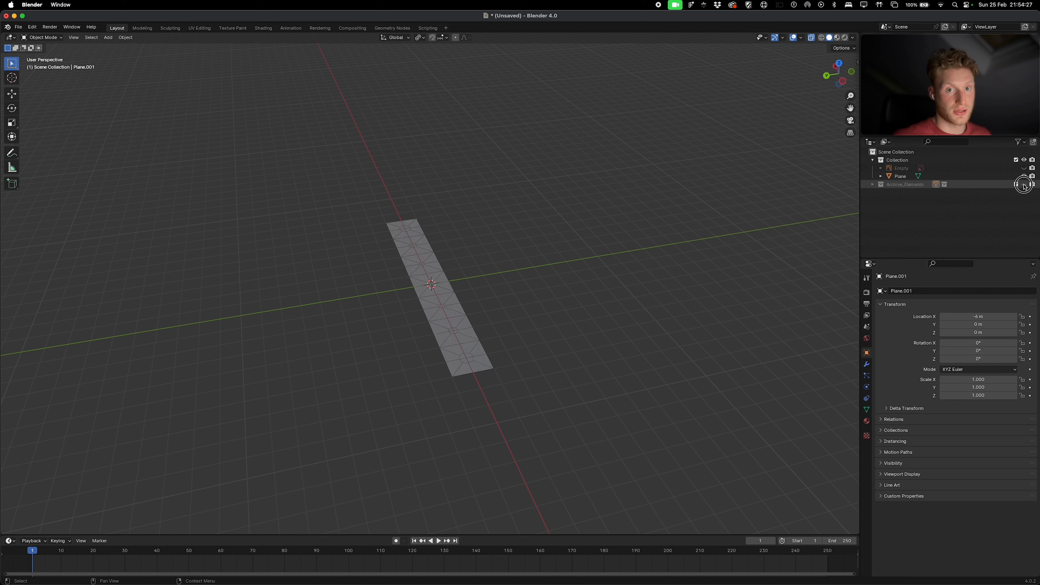
Step: Merge all vertices of the remaining Plane strip by distance and return to Object Mode
{"action": "left_click", "coordinate": [439, 272]}
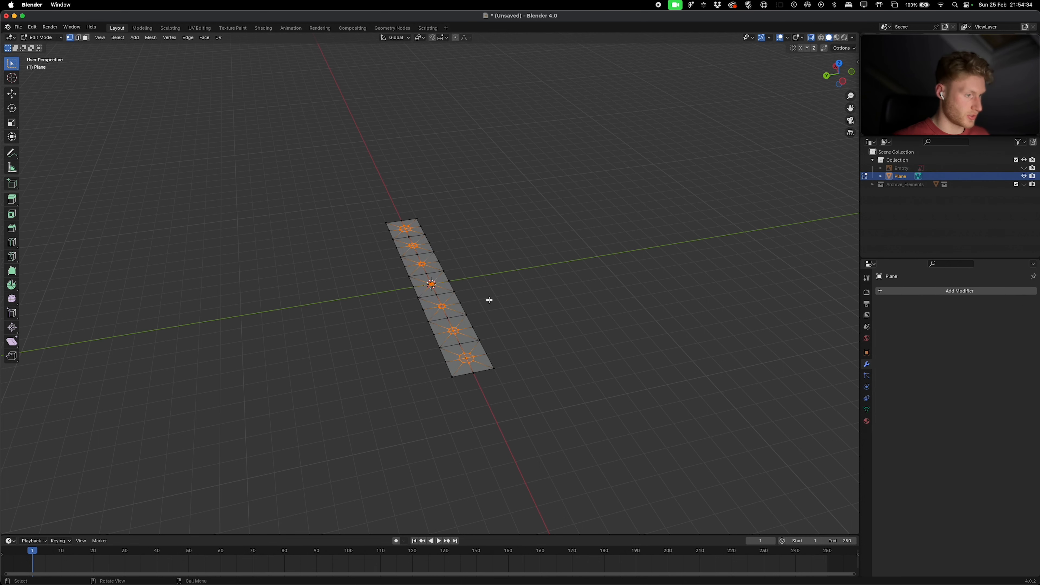
{"action": "key", "text": "a"}
{"action": "key", "text": "m"}
{"action": "left_click", "coordinate": [489, 300]}
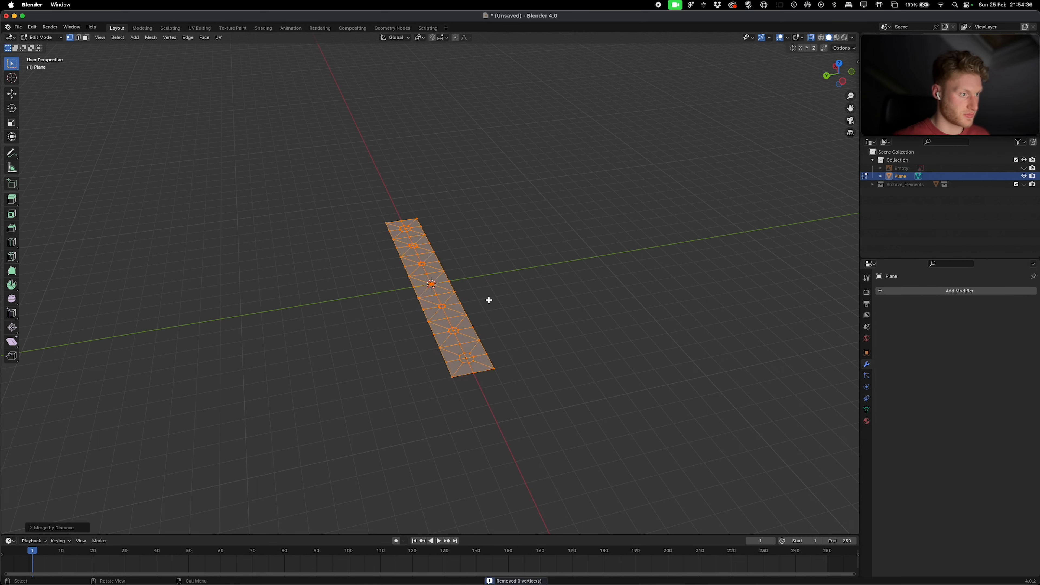
{"action": "key", "text": "Tab"}
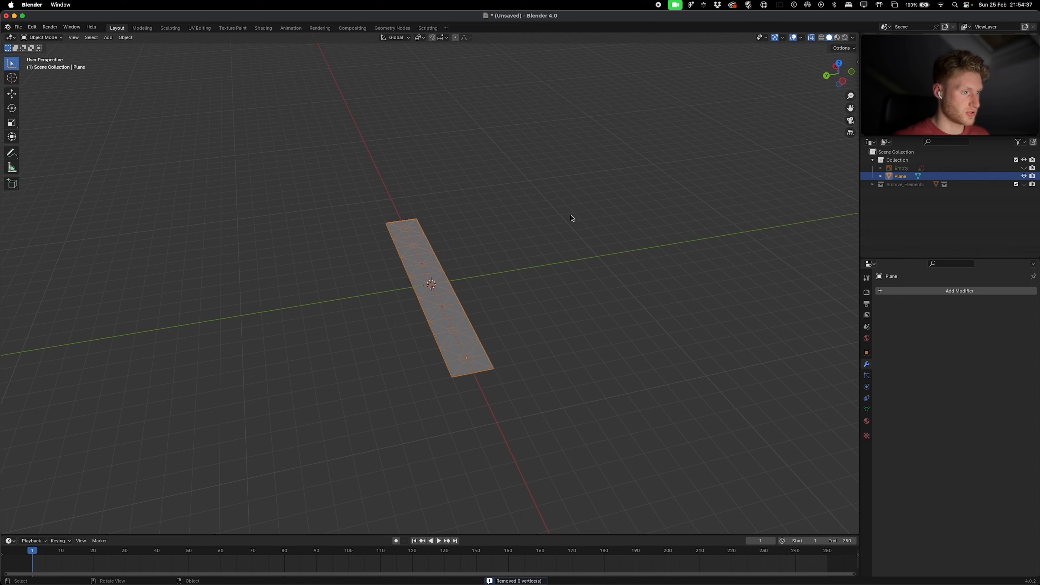
Step: Add an Array modifier to the Plane strip while viewing it from the top
{"action": "left_click", "coordinate": [840, 64]}
{"action": "left_click", "coordinate": [946, 291]}
{"action": "mouse_move", "coordinate": [946, 298]}
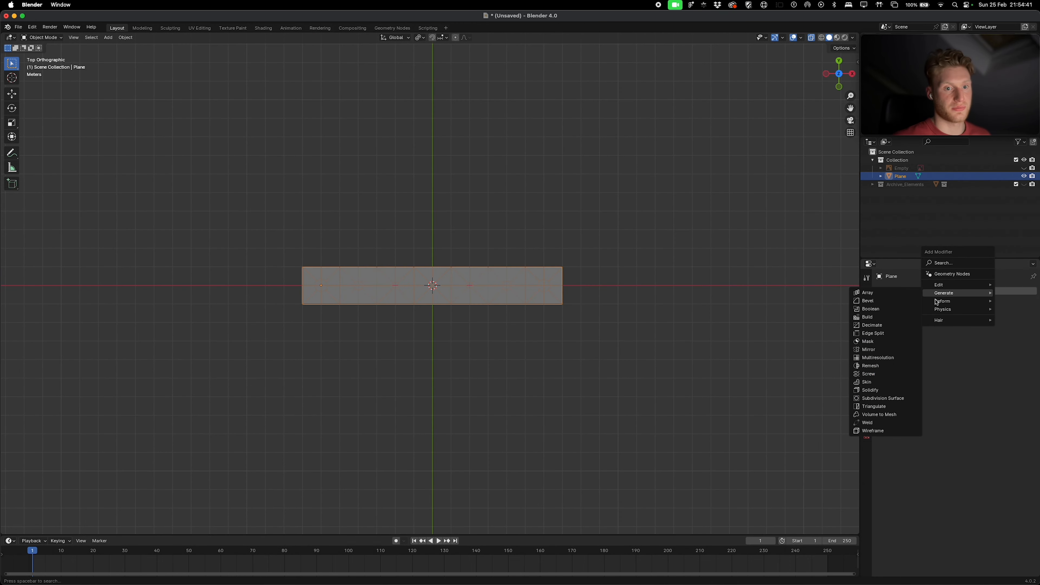
{"action": "left_click", "coordinate": [884, 296]}
Step: Configure the array with count 7, relative offset factors X 0 and Y 1, and Merge enabled
{"action": "left_click", "coordinate": [977, 351]}
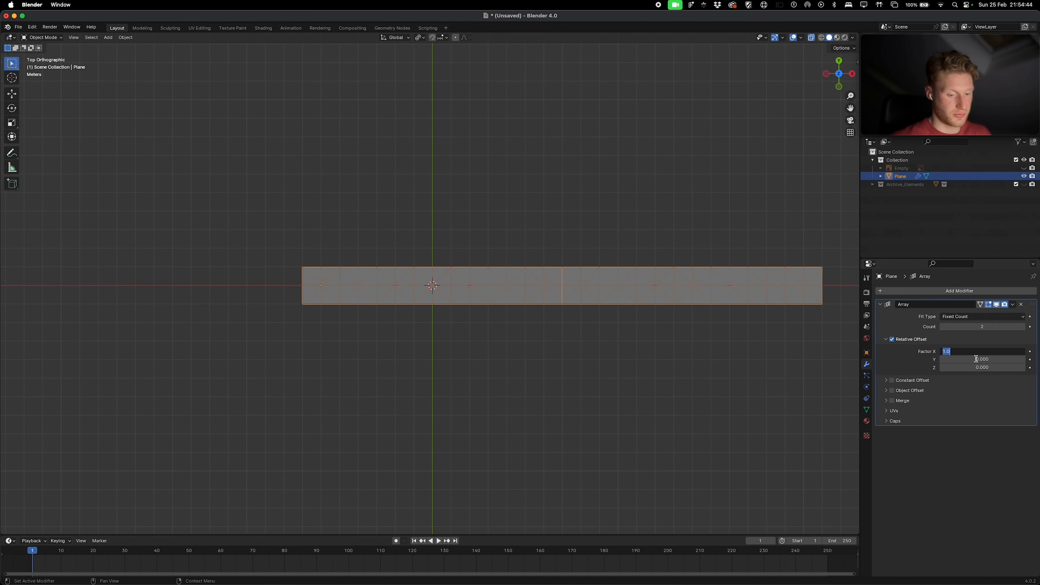
{"action": "key", "text": "Return"}
{"action": "left_click", "coordinate": [977, 360]}
{"action": "type", "text": "1"}
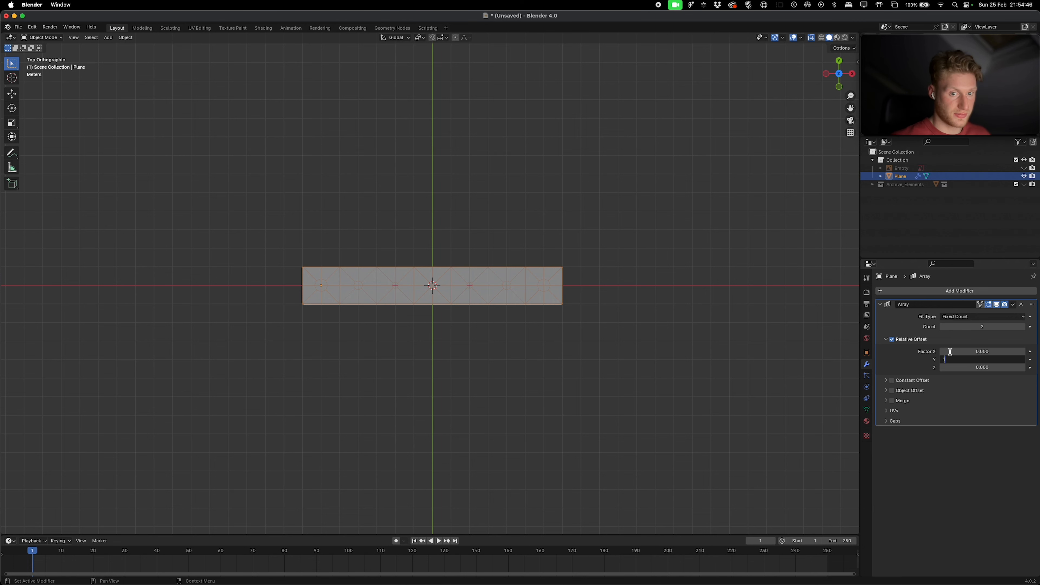
{"action": "key", "text": "Return"}
{"action": "left_click", "coordinate": [893, 400]}
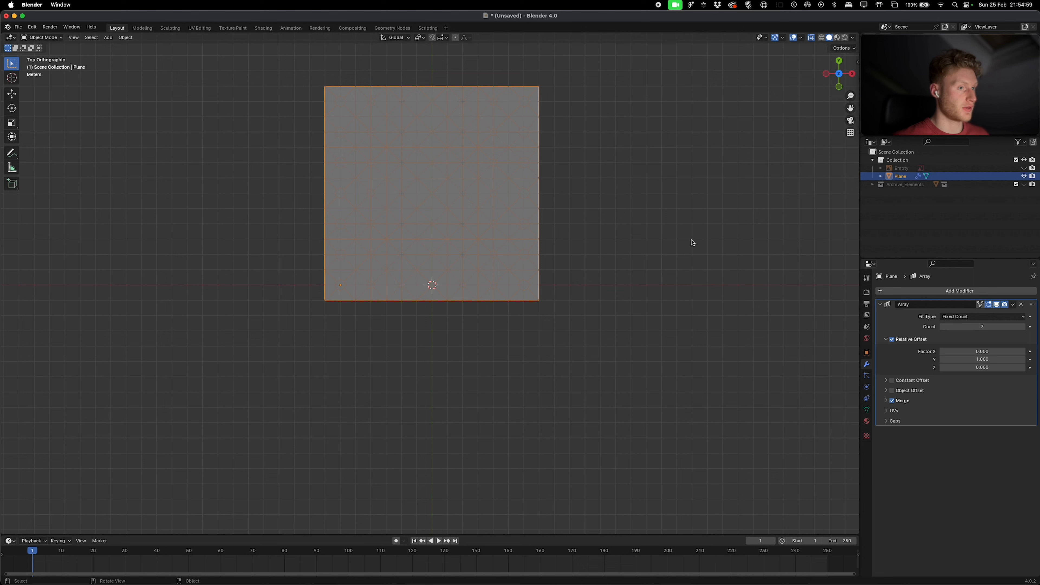
Step: Examine the arrayed tile grid and its editable source strip in perspective and from the top
{"action": "key", "text": "Tab"}
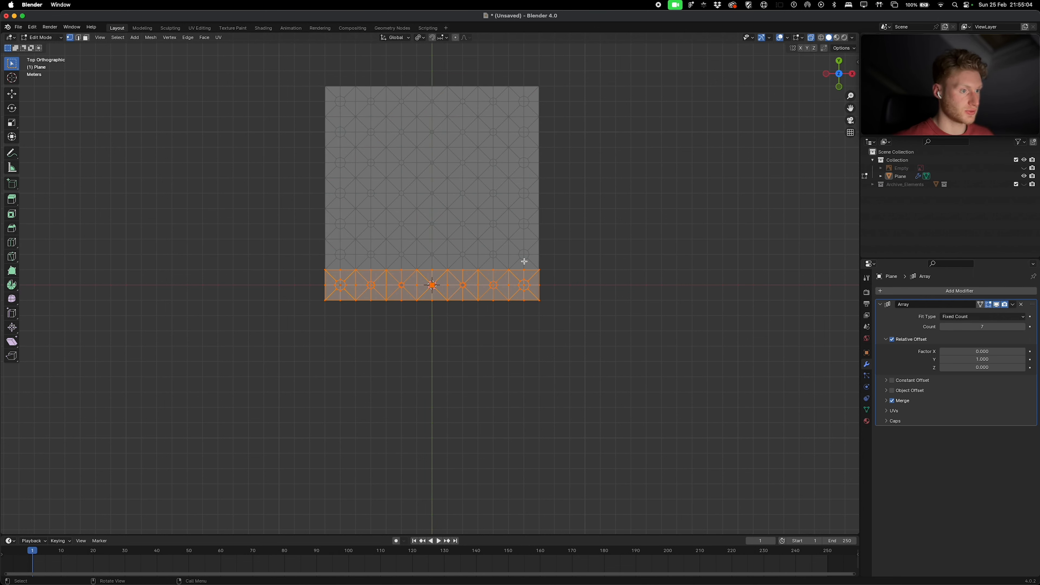
{"action": "key", "text": "Tab"}
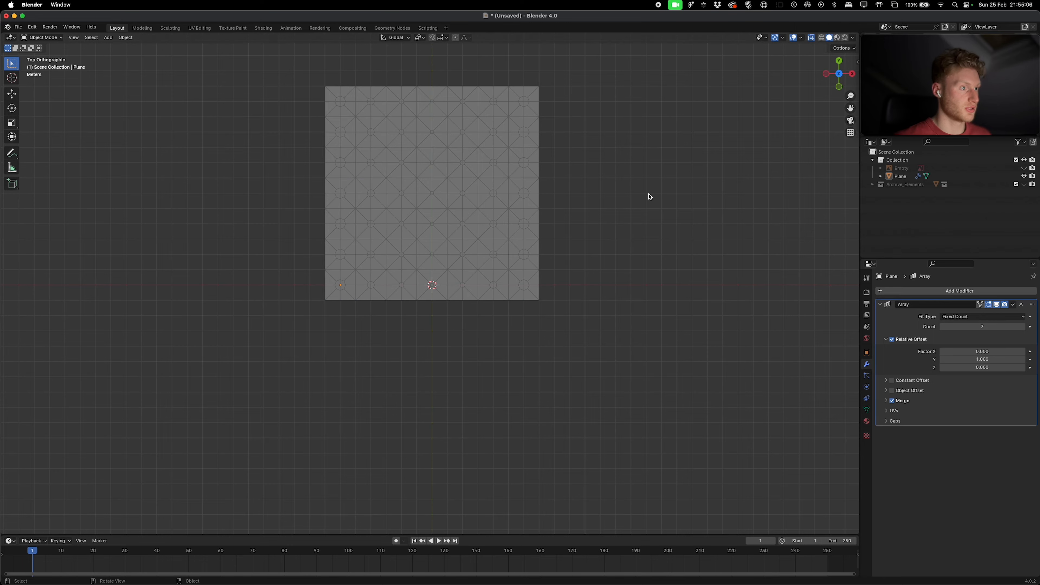
{"action": "middle_click_drag", "start_coordinate": [652, 193], "coordinate": [380, 308]}
{"action": "scroll", "coordinate": [379, 307], "scroll_direction": "up", "scroll_amount": 4}
{"action": "scroll", "coordinate": [379, 307], "scroll_direction": "left", "scroll_amount": 5, "text": "shift"}
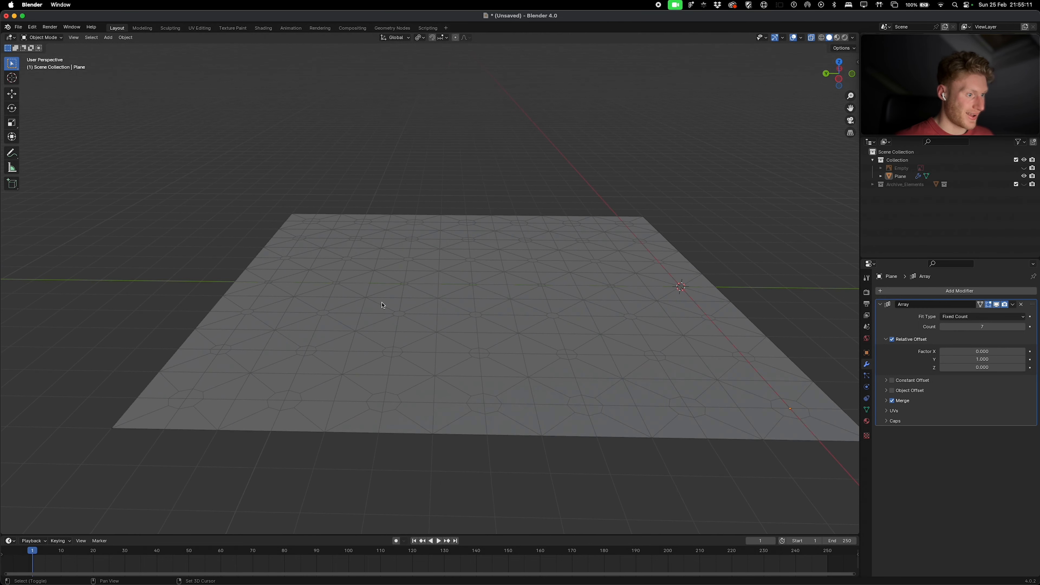
{"action": "key", "text": "Tab"}
{"action": "key", "text": "Tab"}
{"action": "middle_click_drag", "start_coordinate": [638, 364], "coordinate": [635, 328]}
{"action": "key", "text": "KP_7"}
{"action": "scroll", "coordinate": [607, 325], "scroll_direction": "down", "scroll_amount": 5, "text": "shift"}
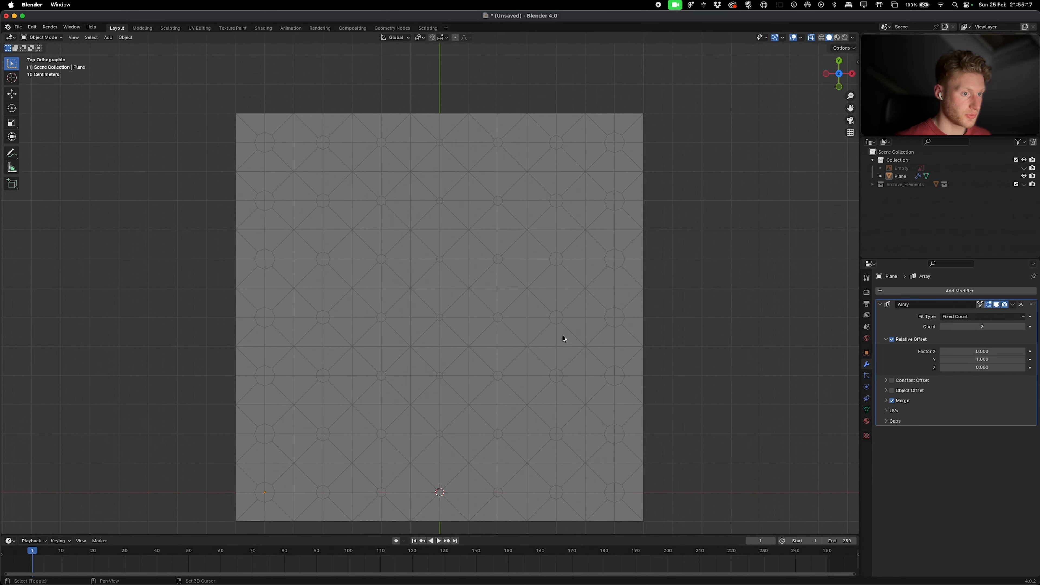
Step: Enter Edit Mode in face selection, clear the selection, and select the four faces of the large octagon at the strip's right end
{"action": "key", "text": "Tab"}
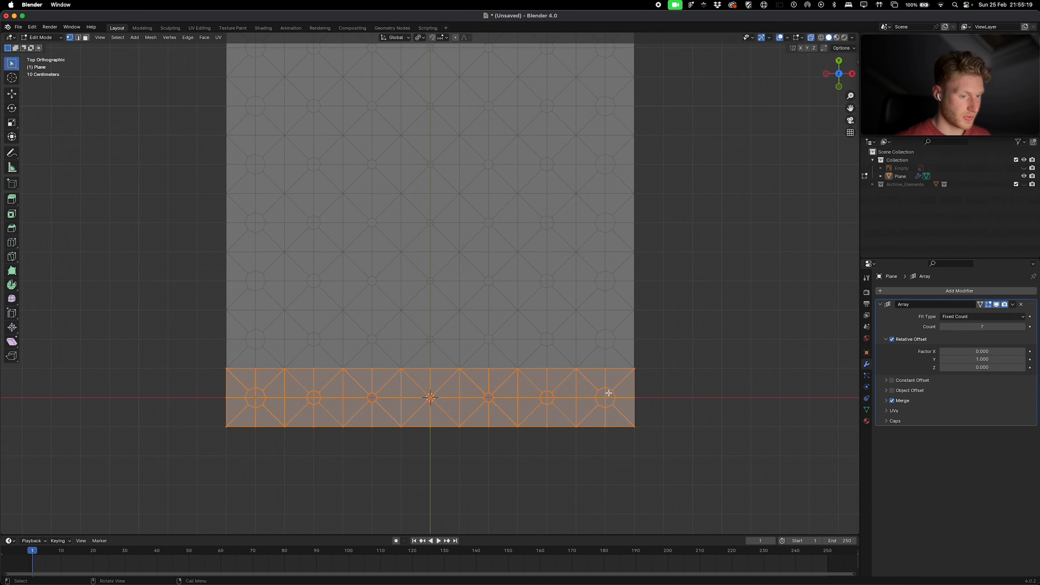
{"action": "key", "text": "3"}
{"action": "key", "text": "alt+a"}
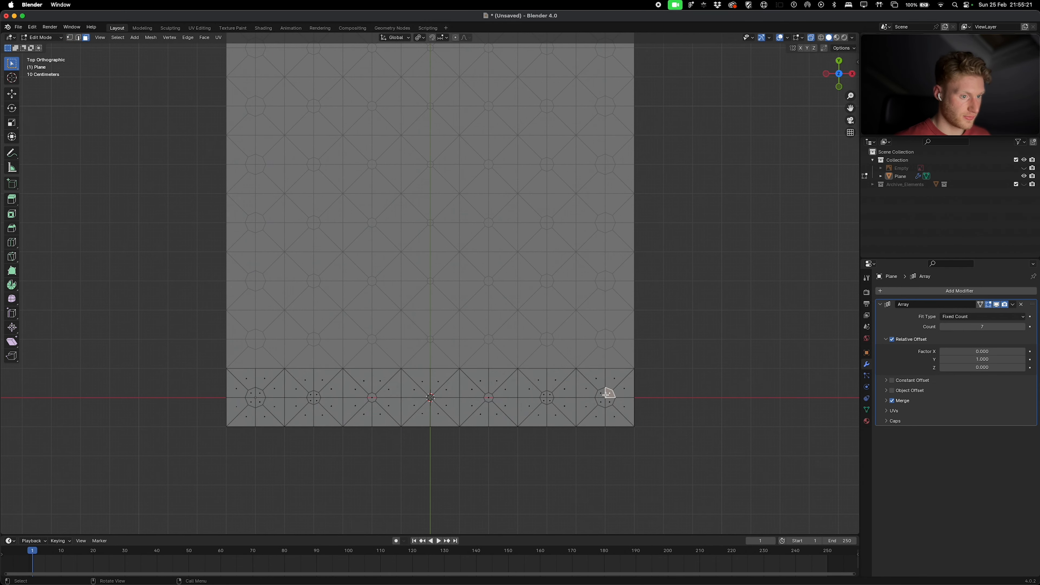
{"action": "scroll", "coordinate": [609, 395], "scroll_direction": "up", "scroll_amount": 2}
{"action": "left_click", "coordinate": [666, 309]}
{"action": "left_click", "coordinate": [653, 321], "text": "shift"}
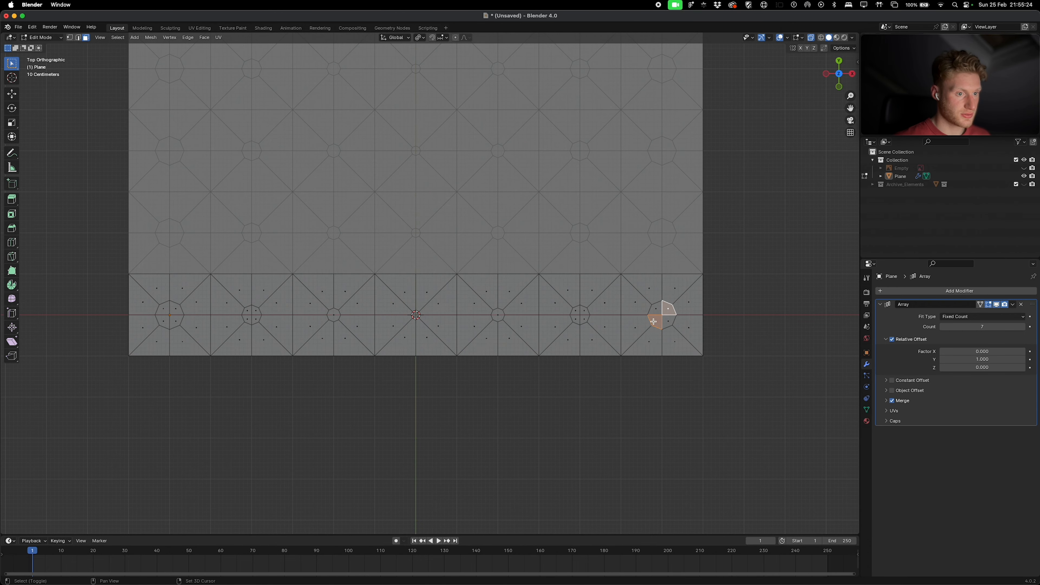
{"action": "left_click", "coordinate": [657, 309], "text": "shift"}
{"action": "left_click", "coordinate": [669, 322], "text": "shift"}
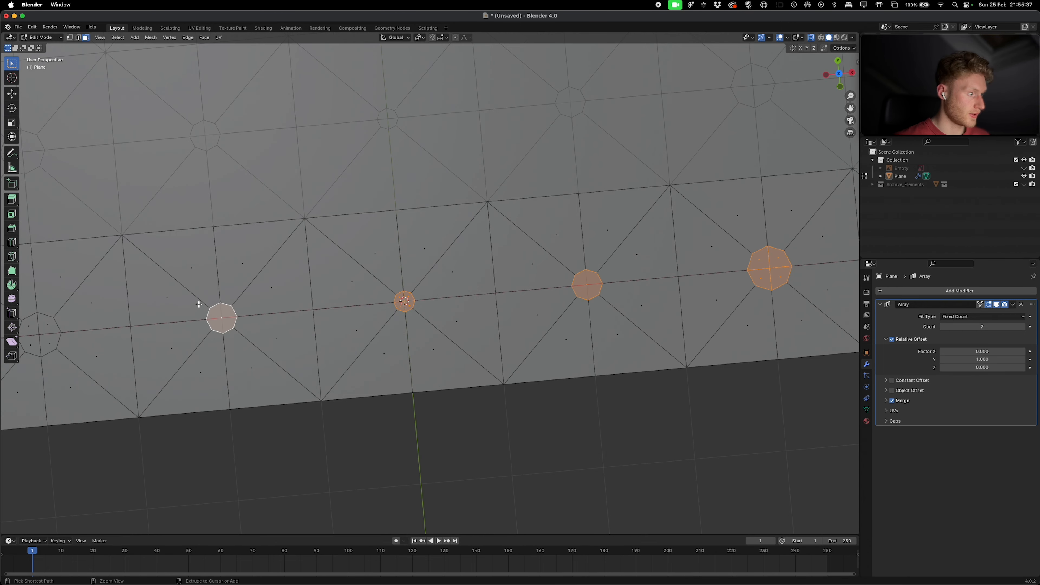
Step: Knife-cut the octagon just left of the strip's centre octagon vertically and horizontally through its middle, from corner to corner
{"action": "scroll", "coordinate": [203, 300], "scroll_direction": "down", "scroll_amount": 3}
{"action": "scroll", "coordinate": [204, 300], "scroll_direction": "up", "scroll_amount": 4}
{"action": "scroll", "coordinate": [212, 297], "scroll_direction": "left", "scroll_amount": 3, "text": "shift"}
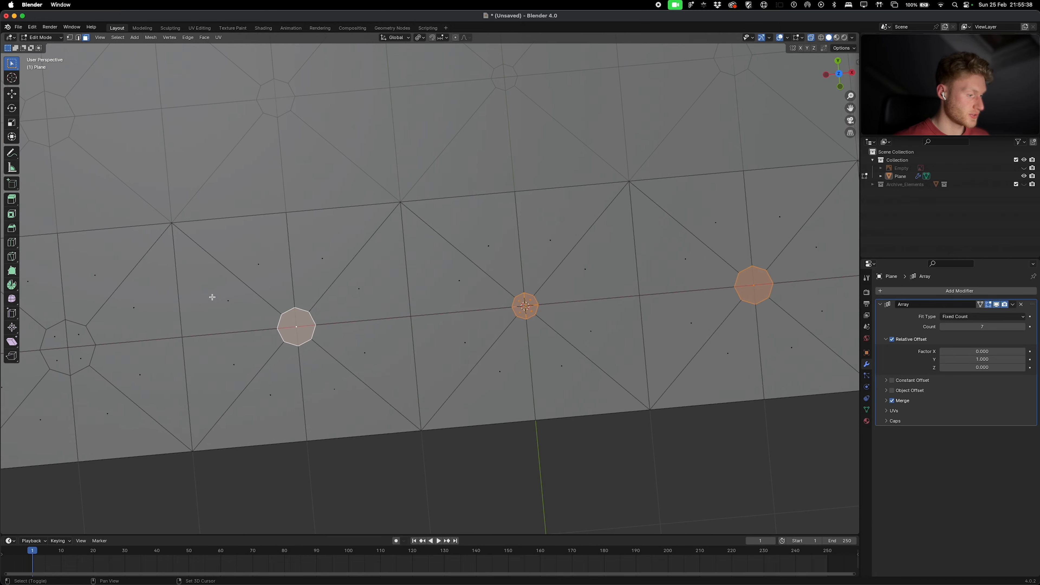
{"action": "key", "text": "k"}
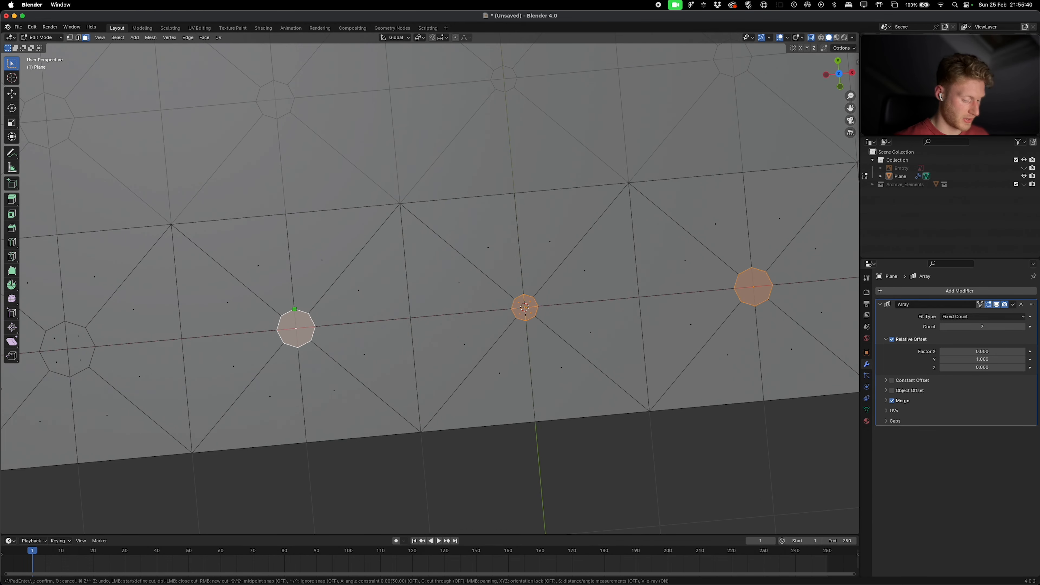
{"action": "left_click", "coordinate": [298, 347]}
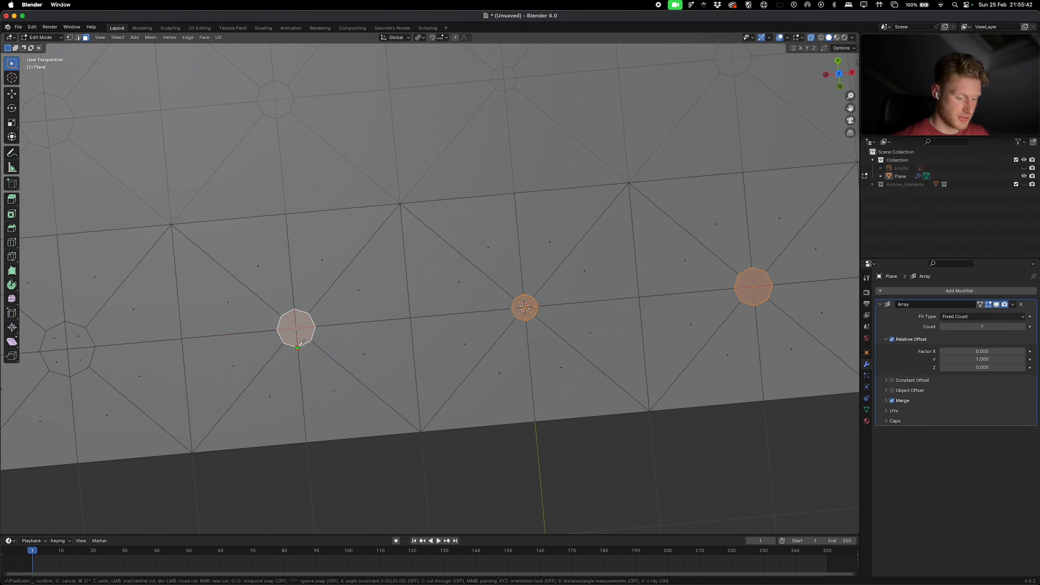
{"action": "key", "text": "Return"}
{"action": "key", "text": "k"}
{"action": "left_click", "coordinate": [277, 330]}
{"action": "left_click", "coordinate": [315, 327]}
{"action": "key", "text": "Return"}
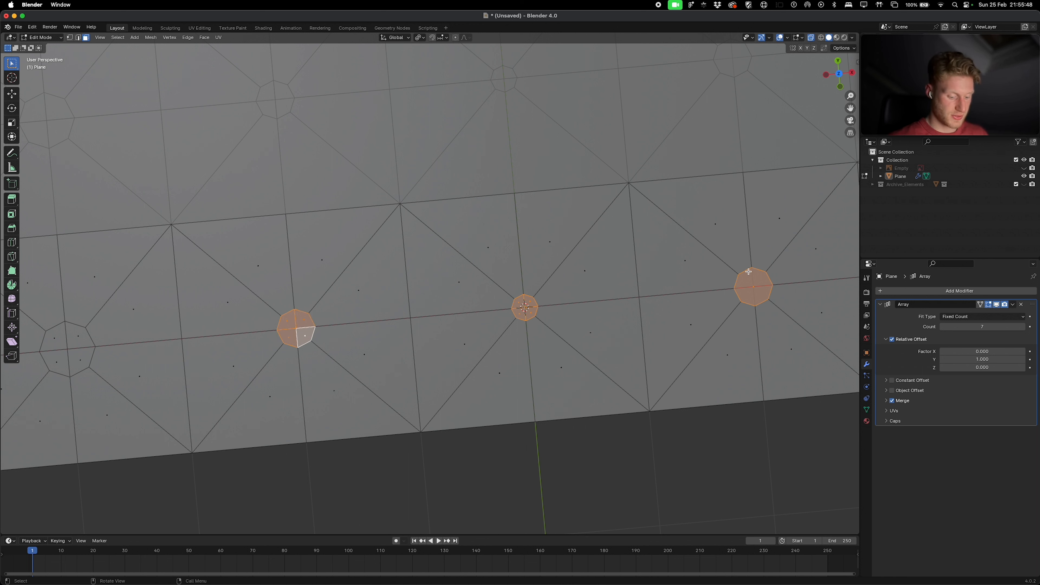
Step: Knife-cut the octagon just right of the centre octagon vertically through its middle
{"action": "key", "text": "k"}
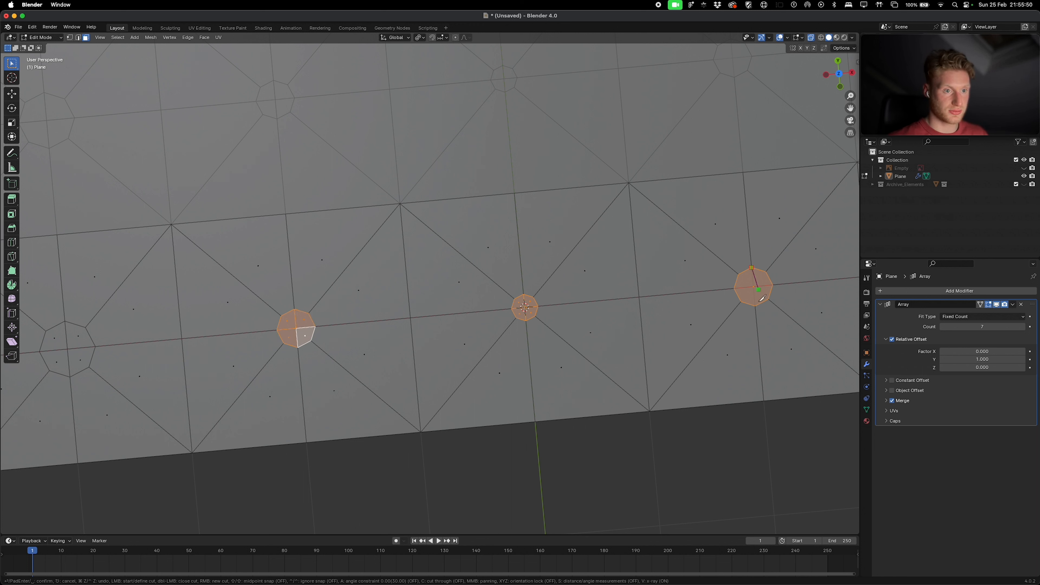
{"action": "left_click", "coordinate": [755, 306]}
{"action": "key", "text": "Return"}
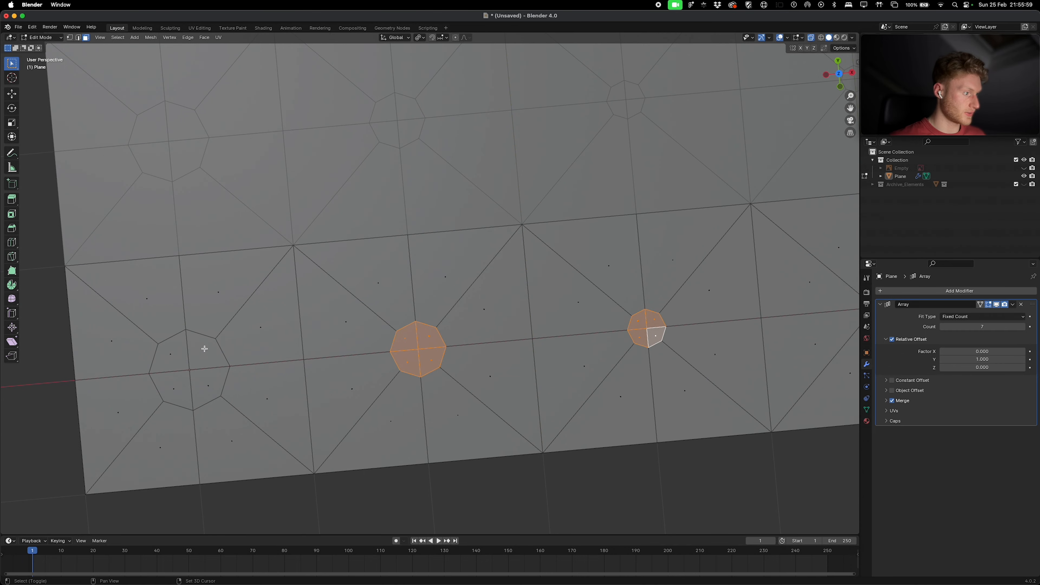
Step: Add the faces of the large octagon at the strip's left end to the selection
{"action": "left_click", "coordinate": [162, 389], "text": "shift"}
{"action": "left_click", "coordinate": [191, 365], "text": "shift"}
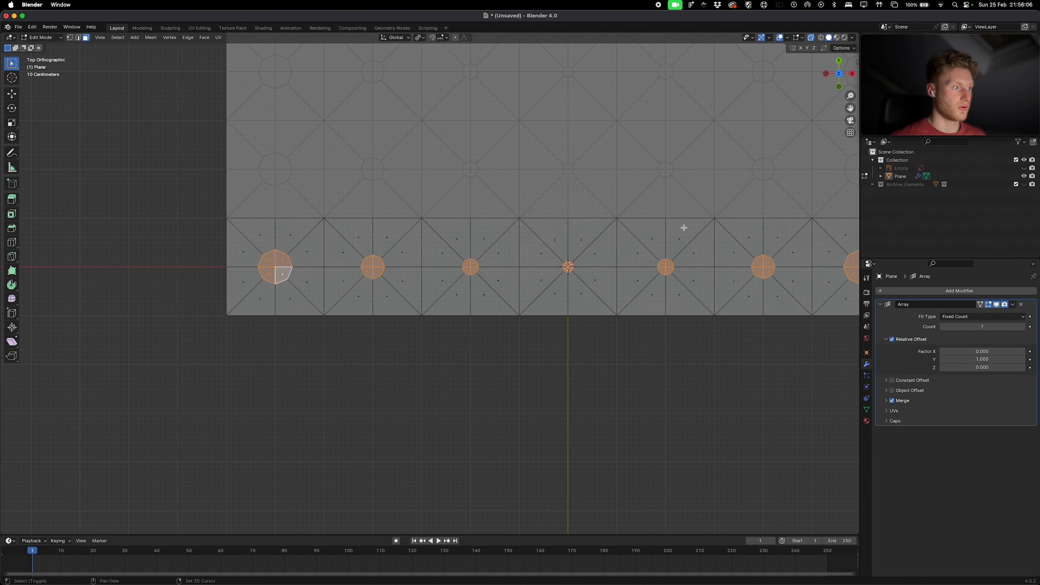
{"action": "scroll", "coordinate": [684, 227], "scroll_direction": "right", "scroll_amount": 5}
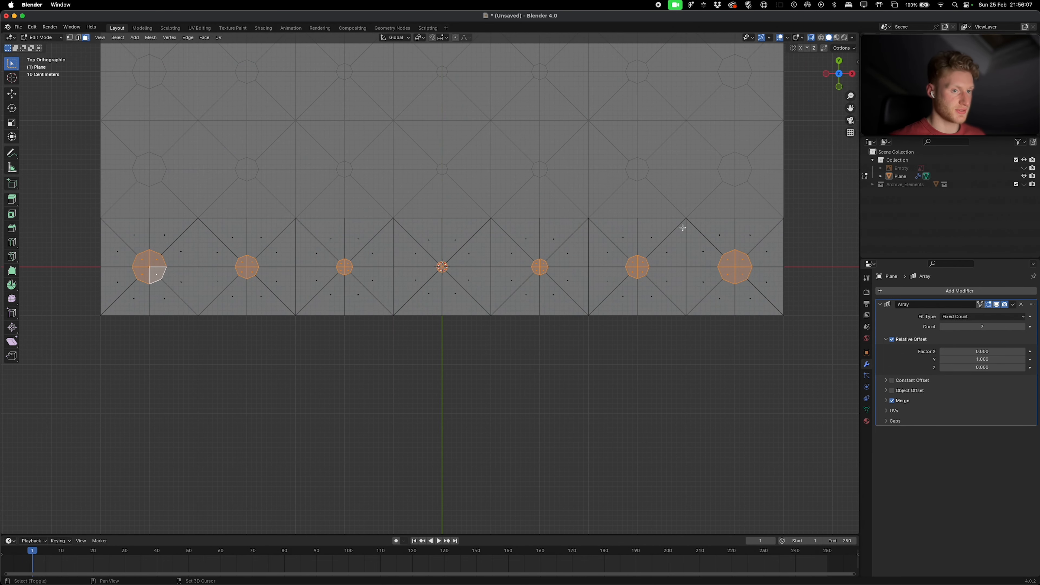
Step: Inset the selected octagon faces with Outset enabled and a thickness of about 0.022 m
{"action": "key", "text": "i"}
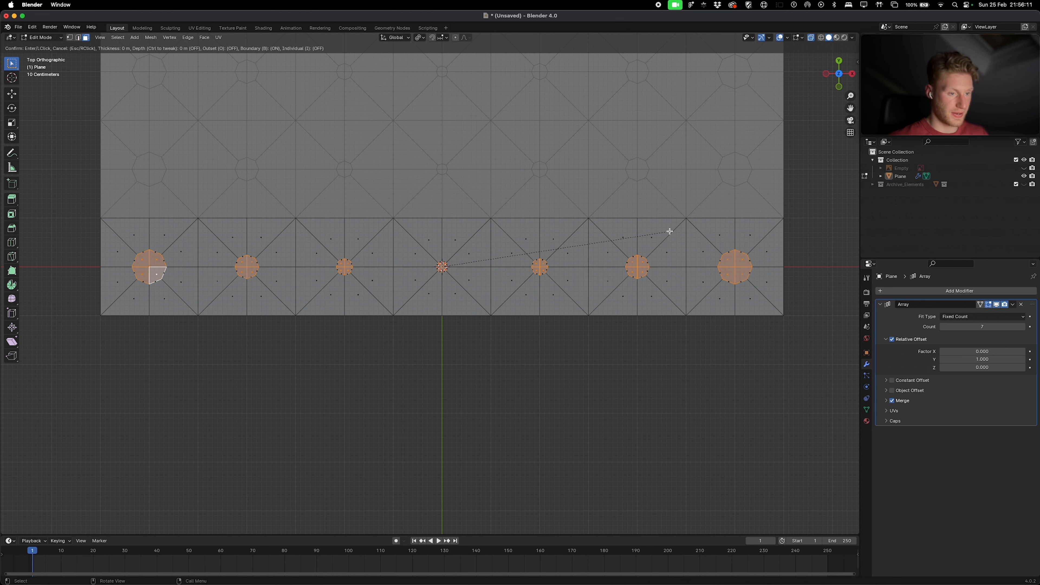
{"action": "left_click", "coordinate": [670, 232]}
{"action": "left_click", "coordinate": [45, 528]}
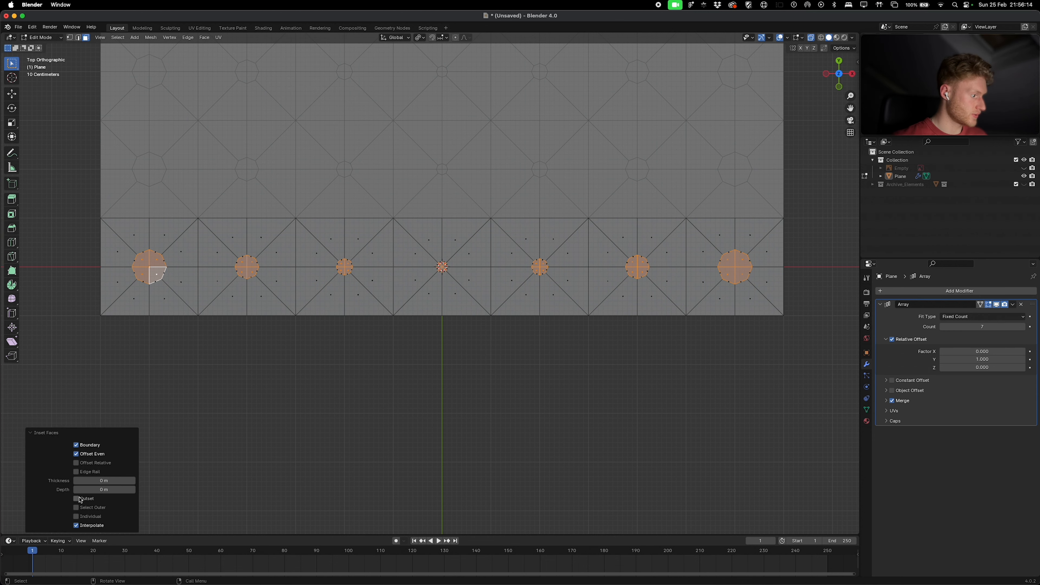
{"action": "scroll", "coordinate": [416, 313], "scroll_direction": "up", "scroll_amount": 1}
{"action": "scroll", "coordinate": [417, 312], "scroll_direction": "up", "scroll_amount": 8}
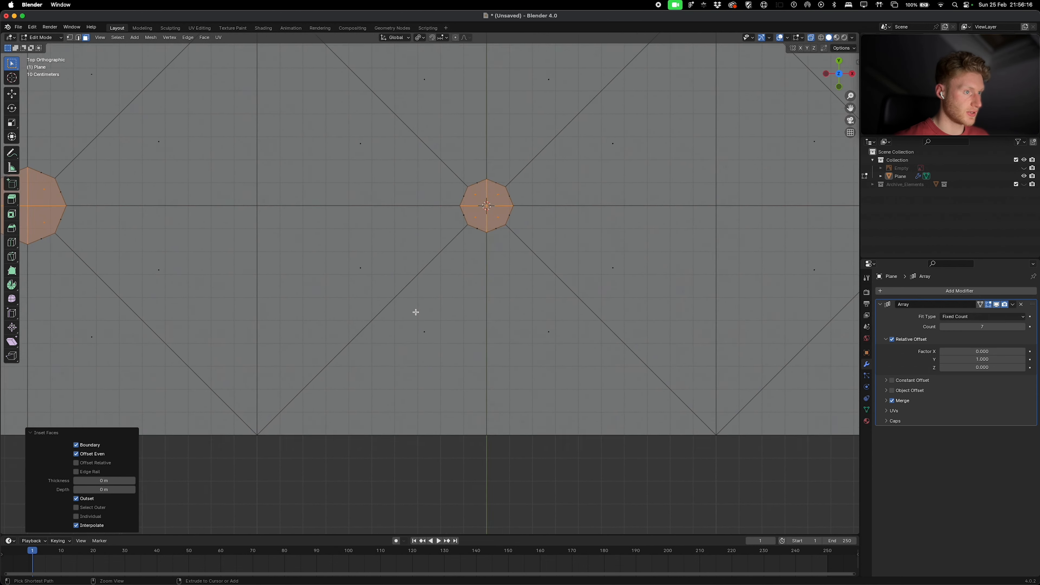
{"action": "left_click_drag", "start_coordinate": [105, 481], "coordinate": [174, 429]}
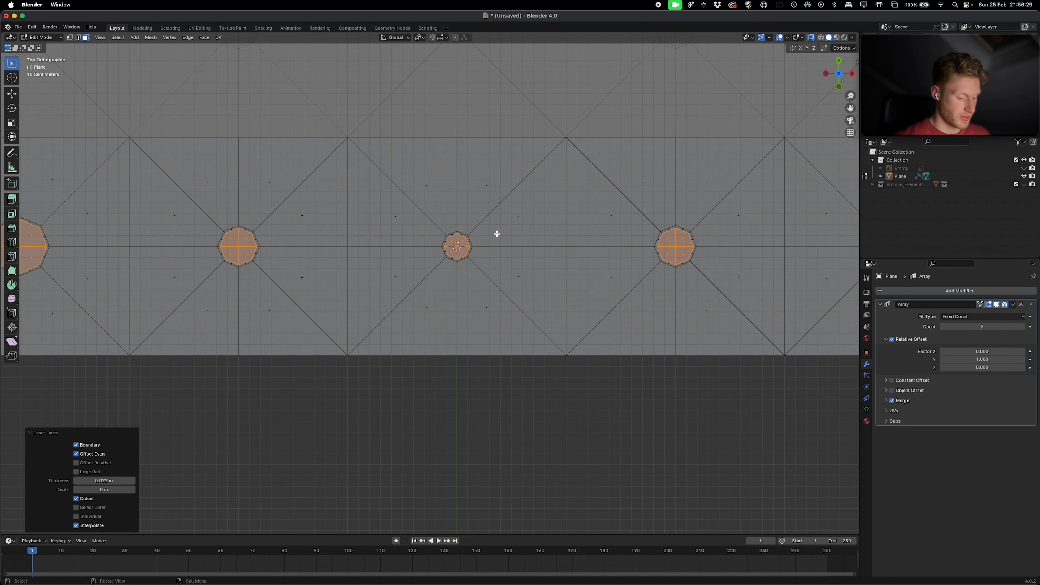
Step: Try insetting the octagon faces again with Outset disabled and a thickness of about 0.022 m
{"action": "key", "text": "i"}
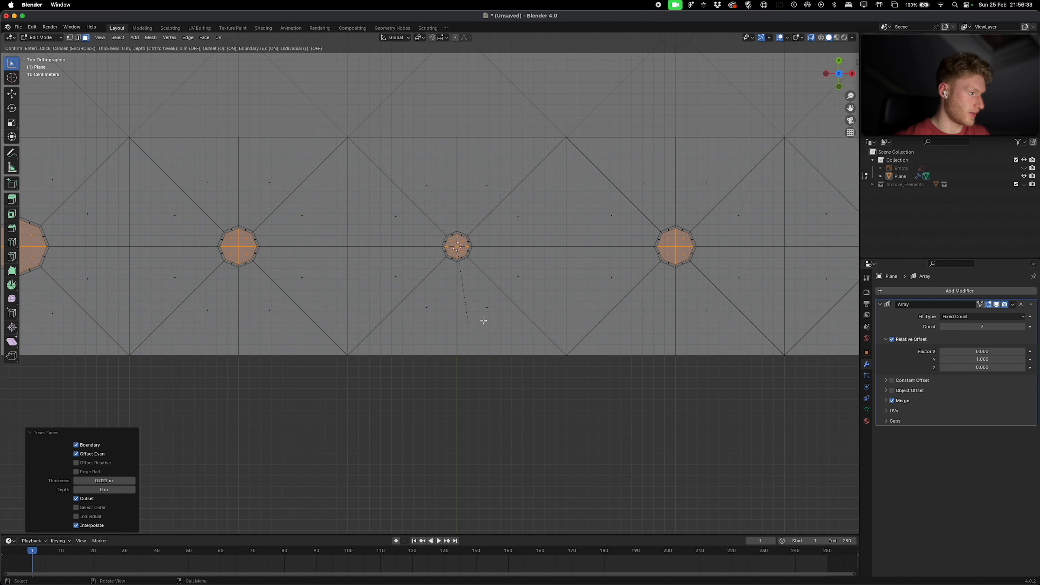
{"action": "left_click", "coordinate": [528, 220]}
{"action": "left_click", "coordinate": [76, 498]}
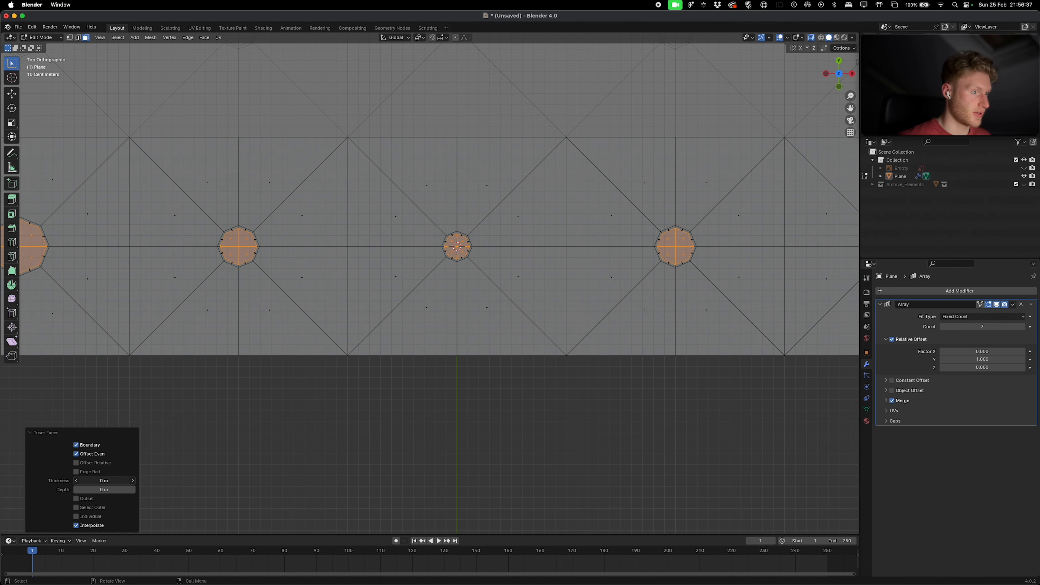
{"action": "left_click_drag", "start_coordinate": [104, 480], "coordinate": [116, 481]}
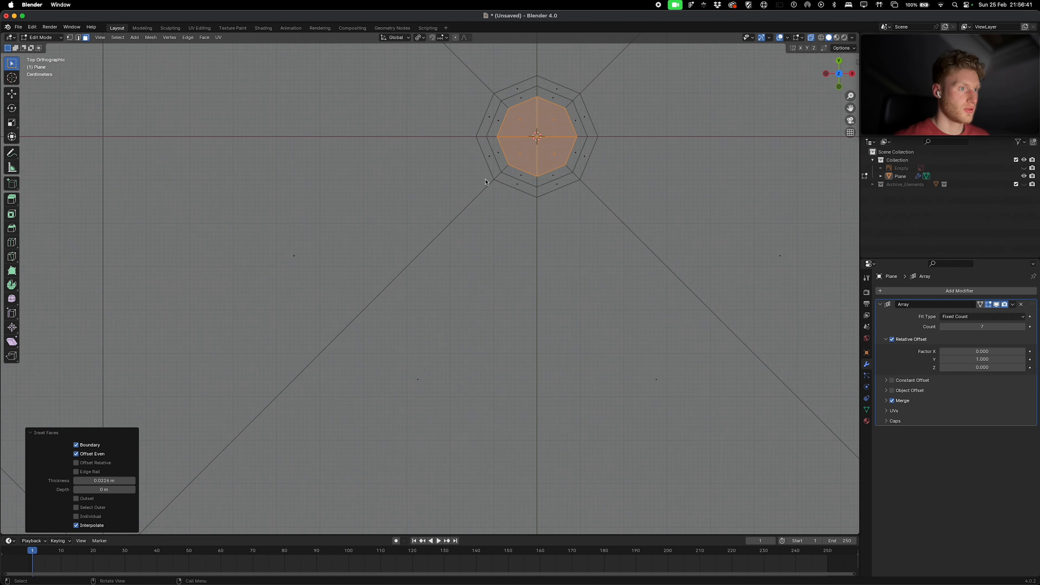
Step: Delete the faces inside all the octagons to open holes bordered by the outset rings
{"action": "key", "text": "x"}
{"action": "left_click", "coordinate": [489, 175]}
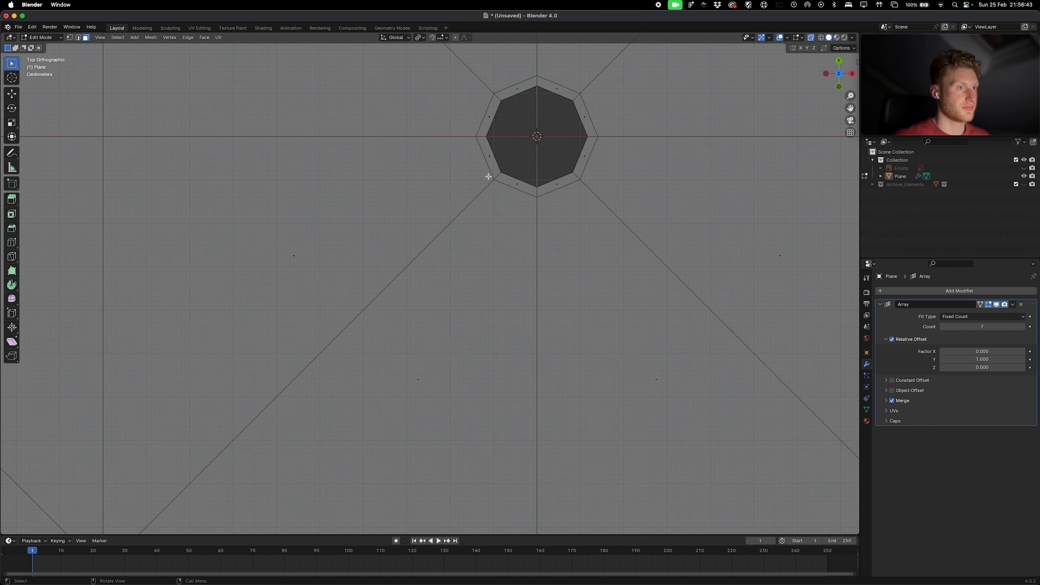
{"action": "scroll", "coordinate": [488, 177], "scroll_direction": "down", "scroll_amount": 5}
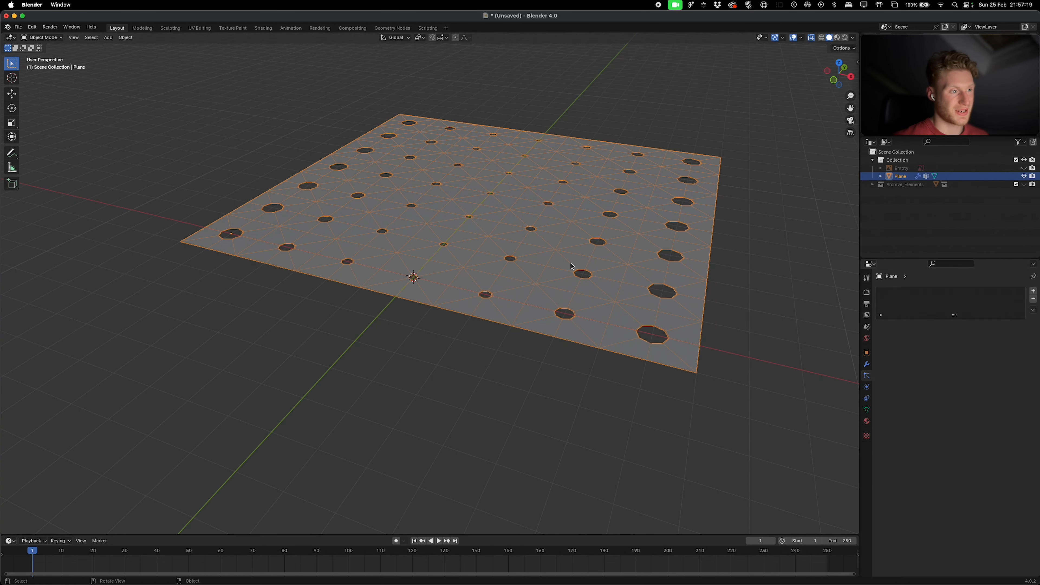
Step: Deselect the Plane and add a Plain Axes empty at the 3D cursor
{"action": "left_click", "coordinate": [867, 376]}
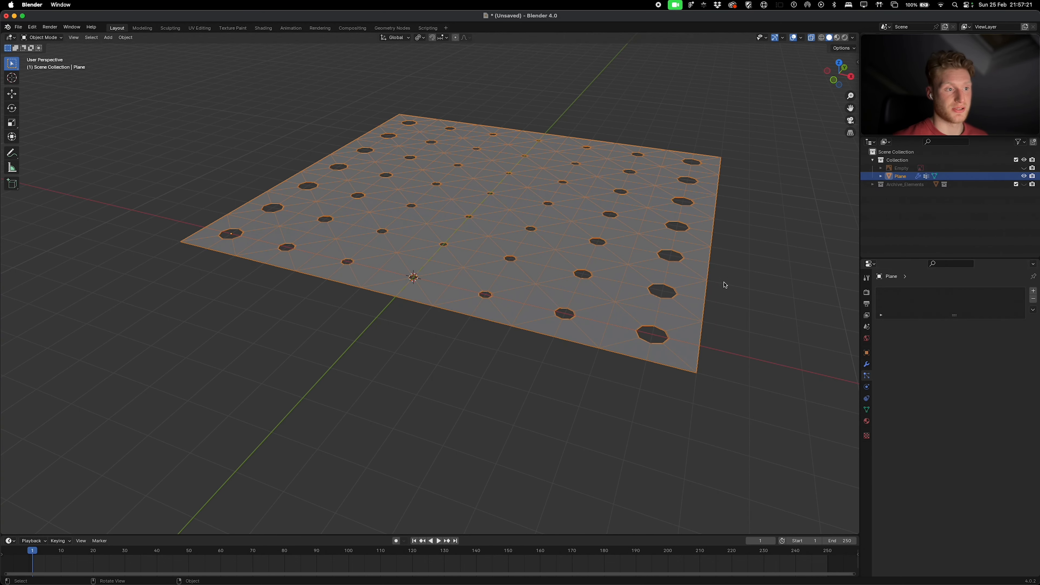
{"action": "left_click", "coordinate": [740, 294]}
{"action": "key", "text": "shift+a"}
{"action": "mouse_move", "coordinate": [721, 371]}
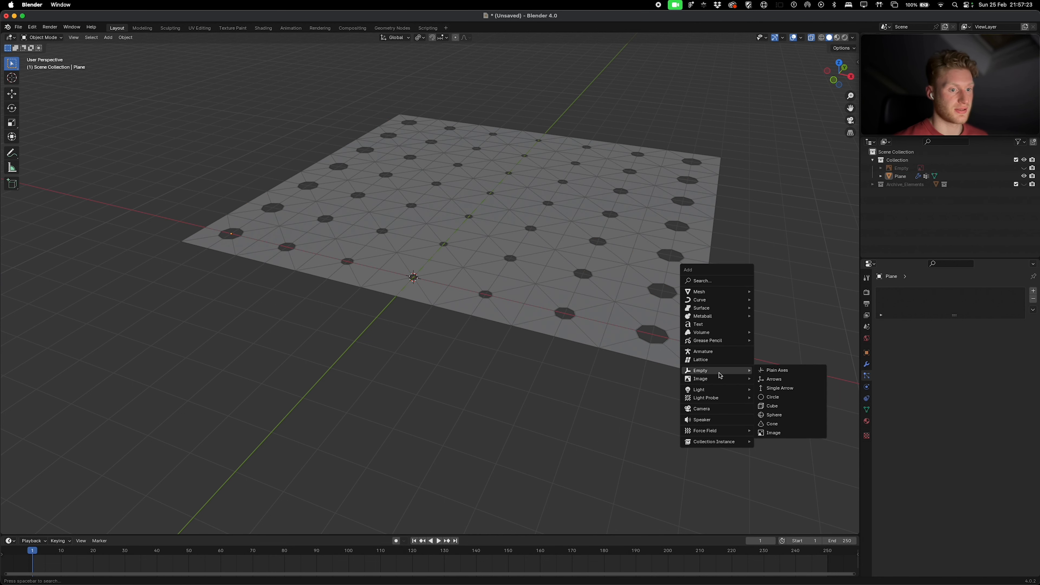
{"action": "left_click", "coordinate": [781, 370]}
Step: Select the perforated Plane and bring up the Generate modifiers available for it
{"action": "left_click", "coordinate": [708, 259]}
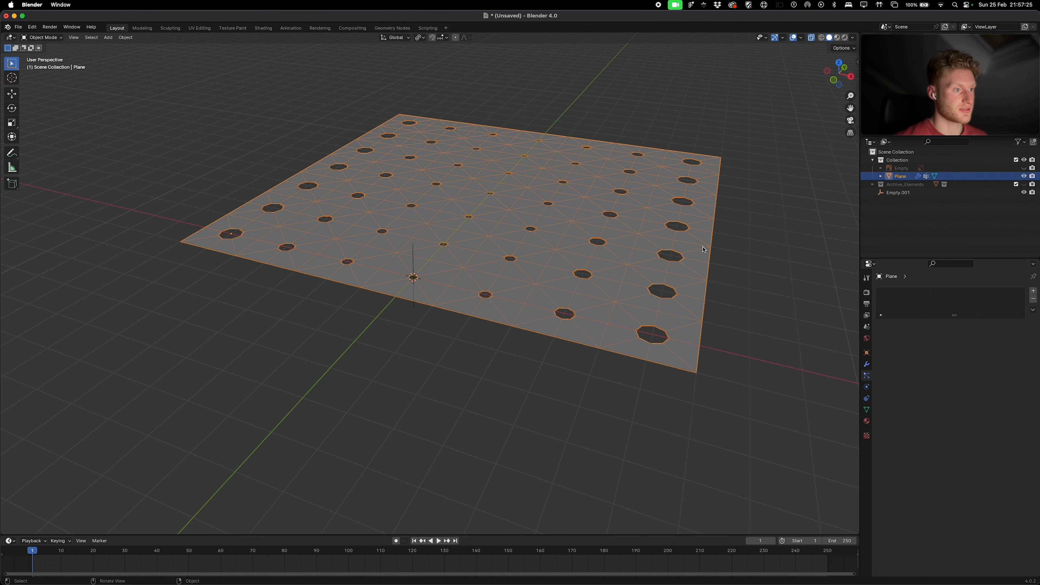
{"action": "left_click", "coordinate": [867, 365]}
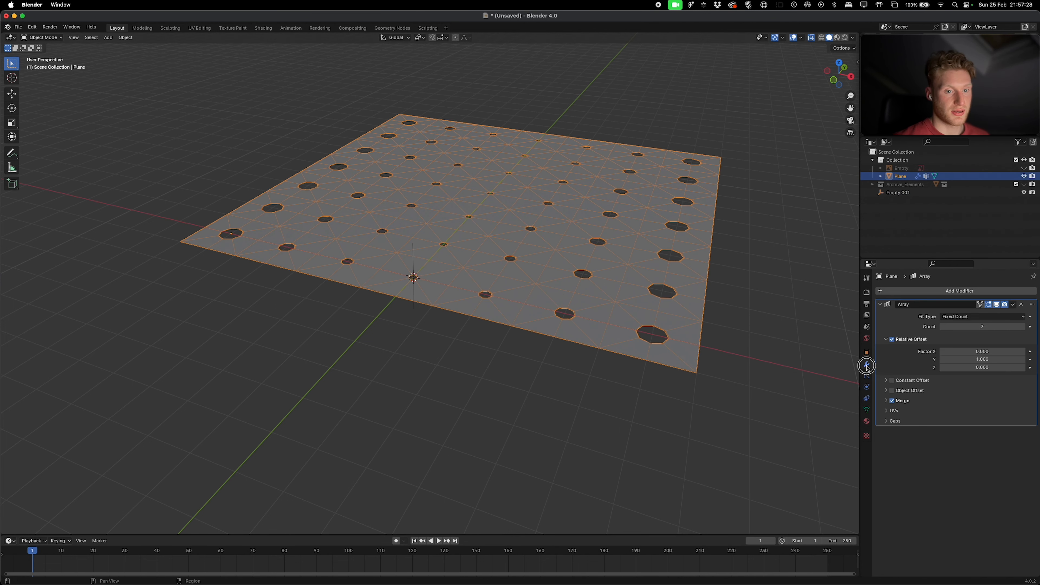
{"action": "left_click", "coordinate": [930, 292]}
{"action": "mouse_move", "coordinate": [930, 296]}
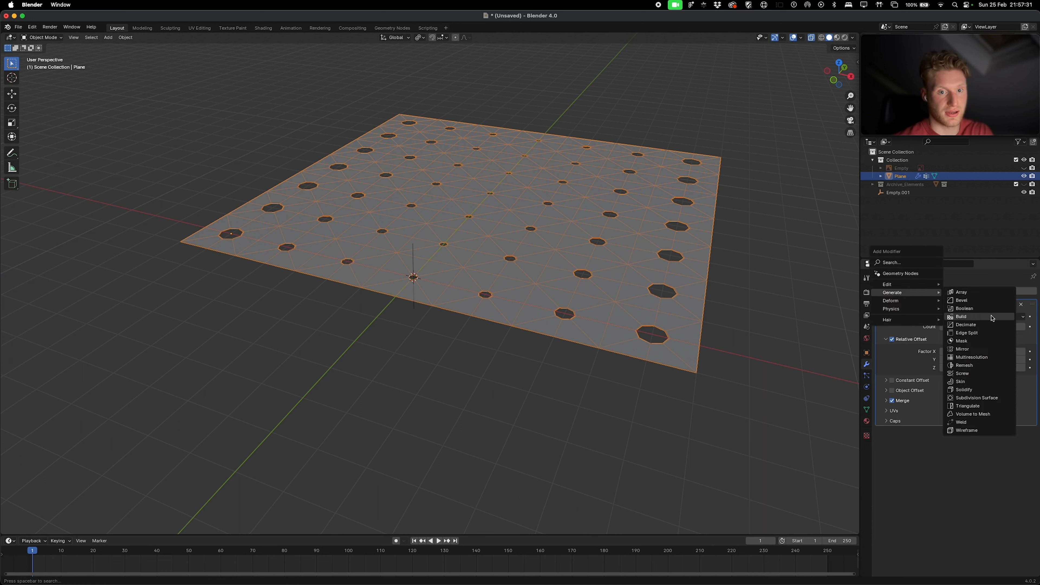
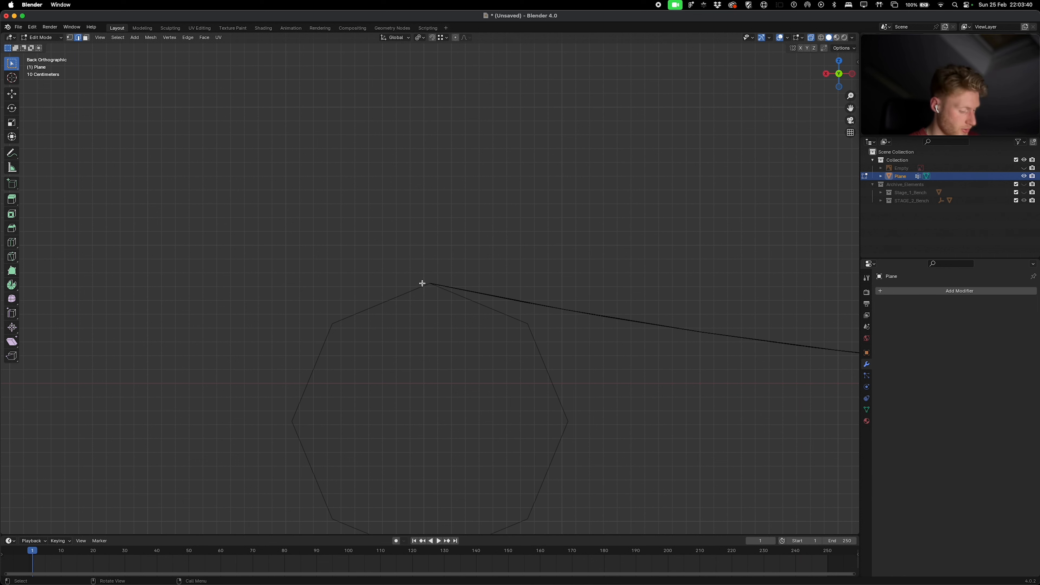
Step: Try moving the curved panel's end edge along global X, and undo the last two extrusion edits
{"action": "key", "text": "g"}
{"action": "key", "text": "x"}
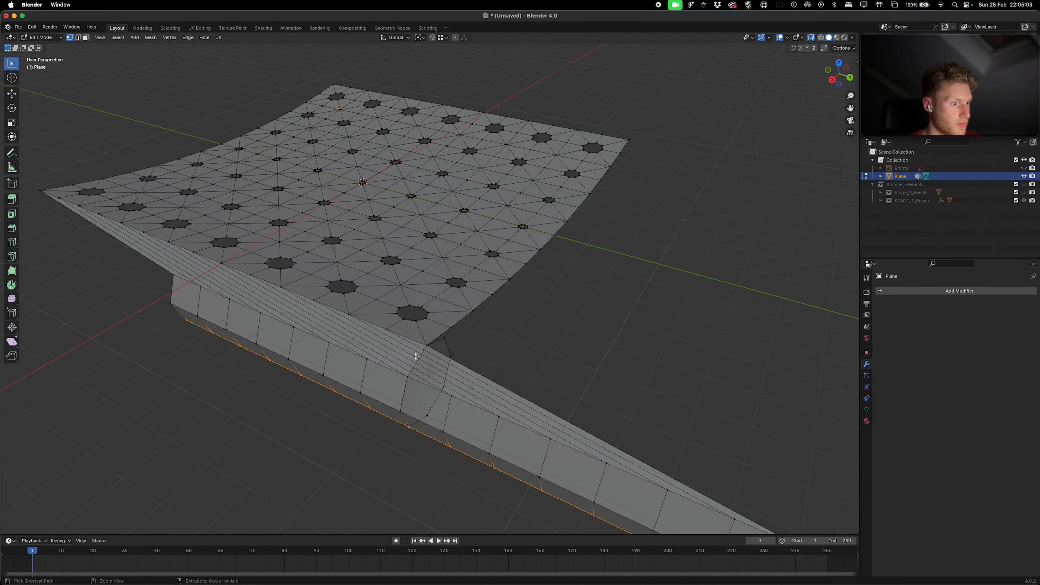
{"action": "key", "text": "ctrl+z"}
{"action": "key", "text": "ctrl+z"}
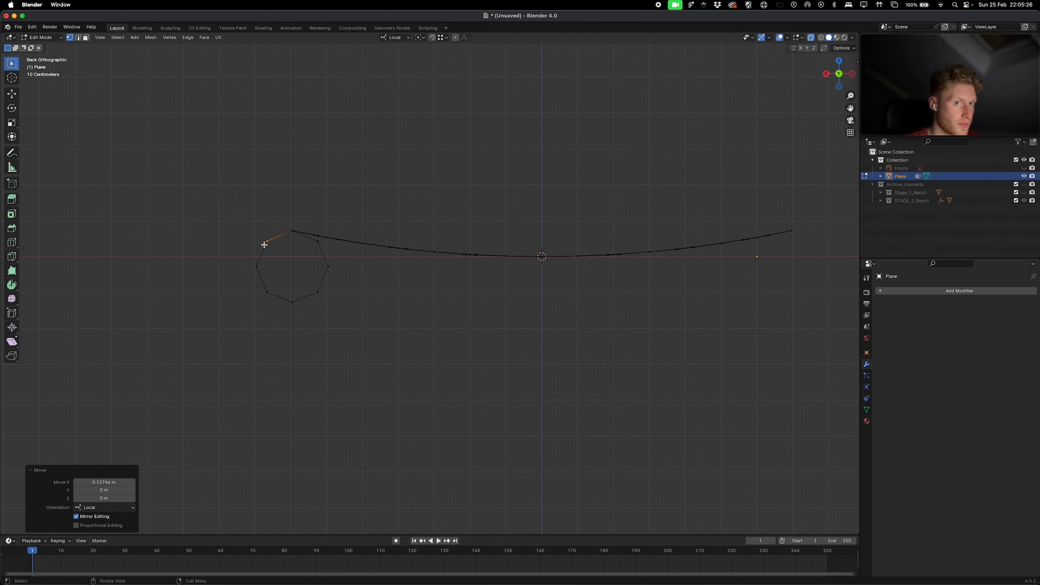
Step: Try moving the new end edge 0.29289 m along local X and about -0.7071 m along local Z to the octagon's outermost vertex
{"action": "key", "text": "g"}
{"action": "key", "text": "x"}
{"action": "left_click", "coordinate": [256, 266]}
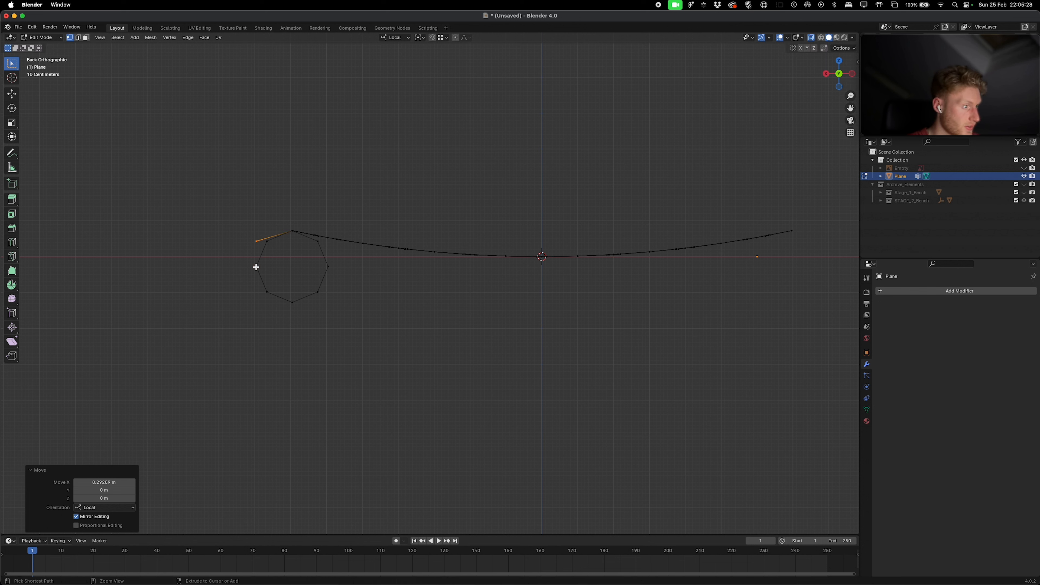
{"action": "key", "text": "g"}
{"action": "key", "text": "z"}
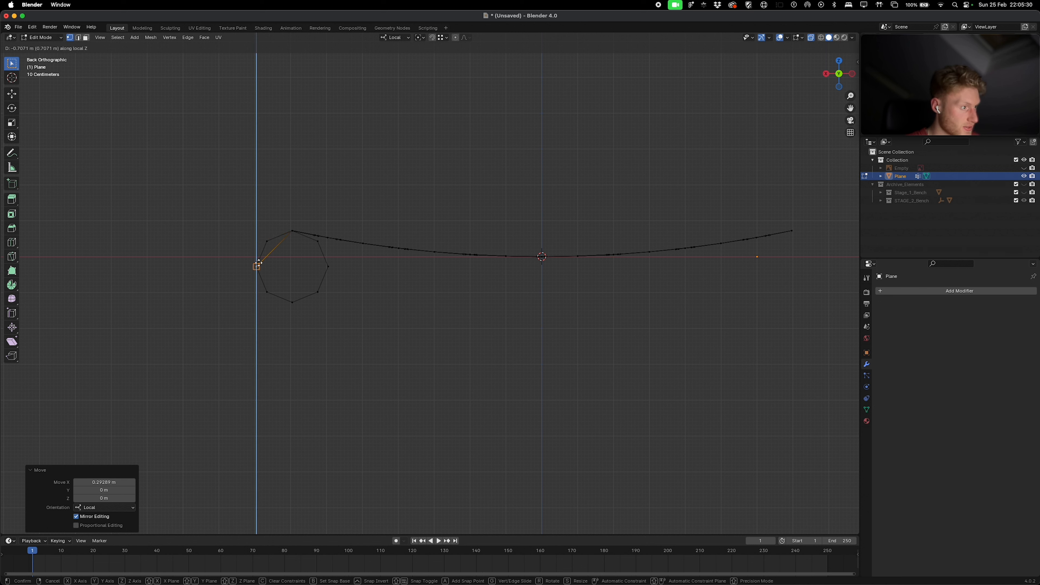
{"action": "left_click", "coordinate": [259, 264]}
Step: Extrude the end edge 0.29289 m along local X and move it -0.70711 m along local Z to the octagon's outermost vertex
{"action": "key", "text": "g"}
{"action": "key", "text": "x"}
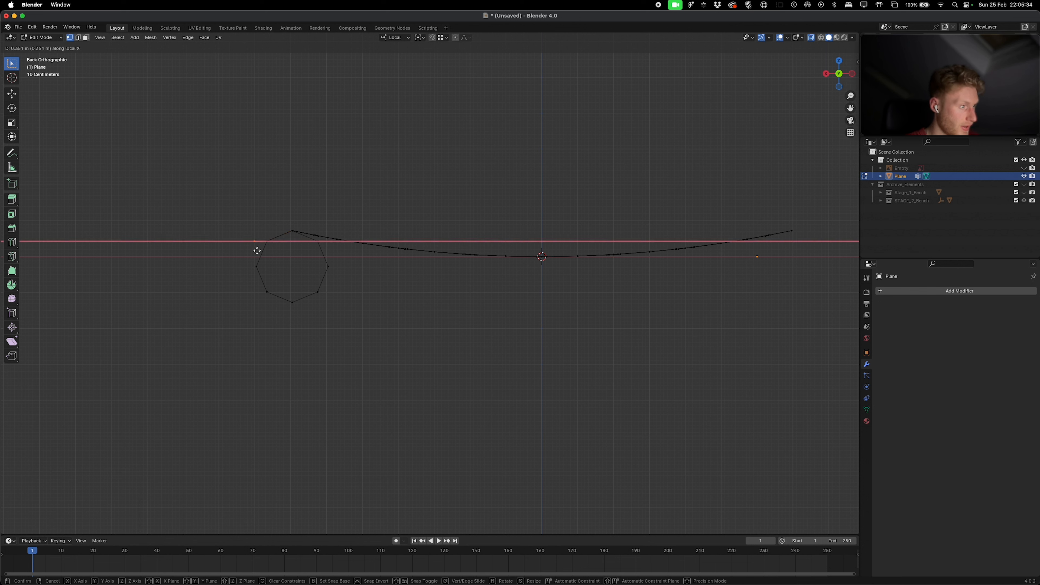
{"action": "left_click", "coordinate": [255, 265]}
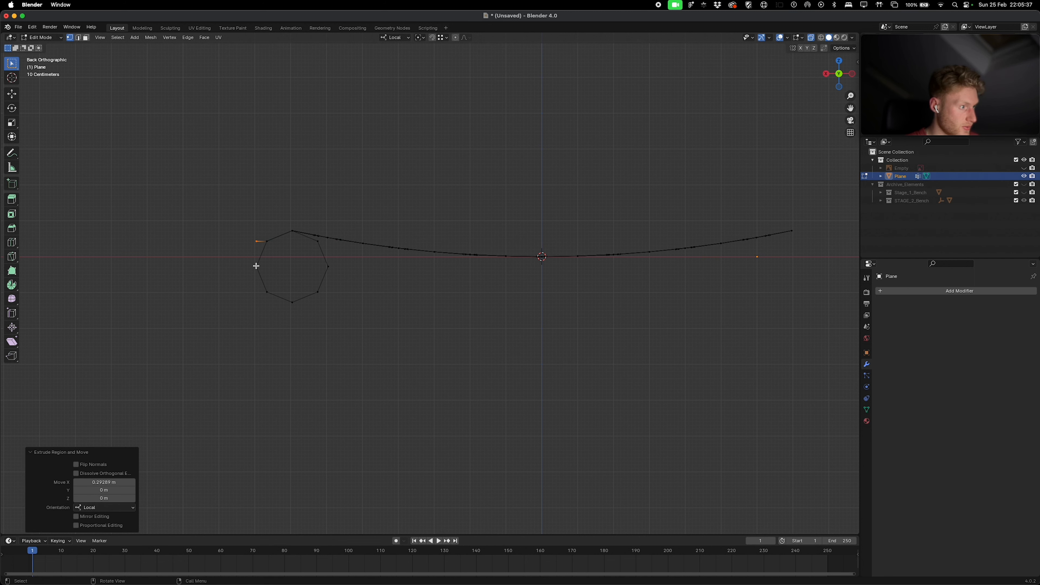
{"action": "key", "text": "g"}
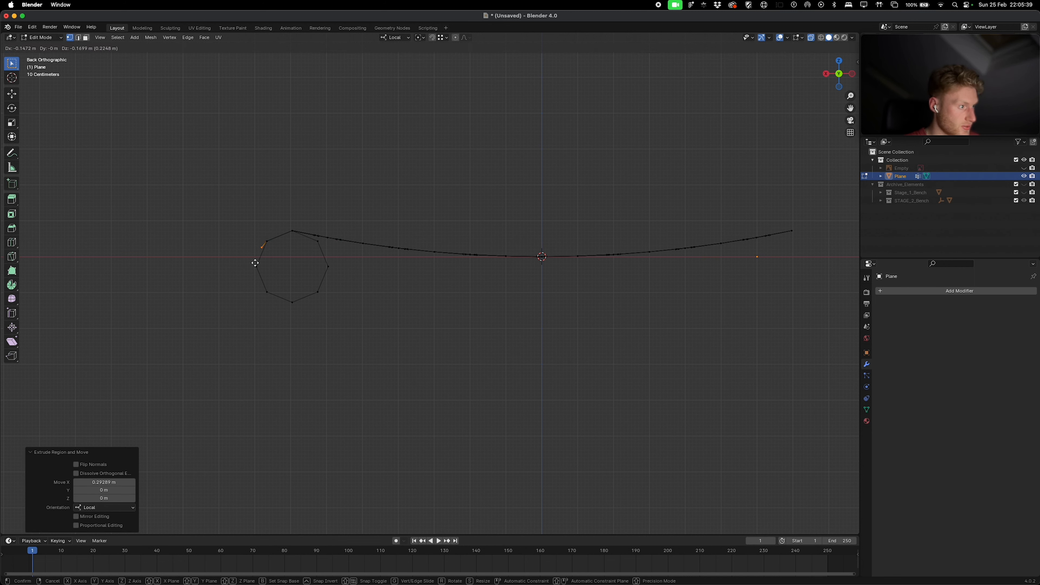
{"action": "key", "text": "z"}
{"action": "left_click", "coordinate": [257, 269]}
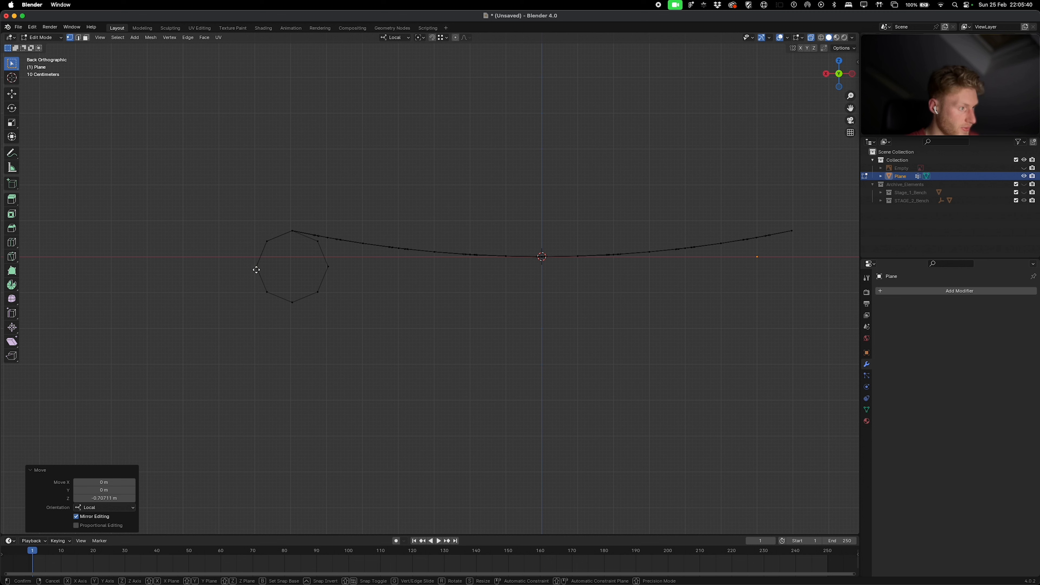
Step: Extrude the end edge -0.29289 m along local X and move it -0.70711 m along local Z to the octagon's lower outer vertex
{"action": "key", "text": "e"}
{"action": "key", "text": "x"}
{"action": "left_click", "coordinate": [268, 288]}
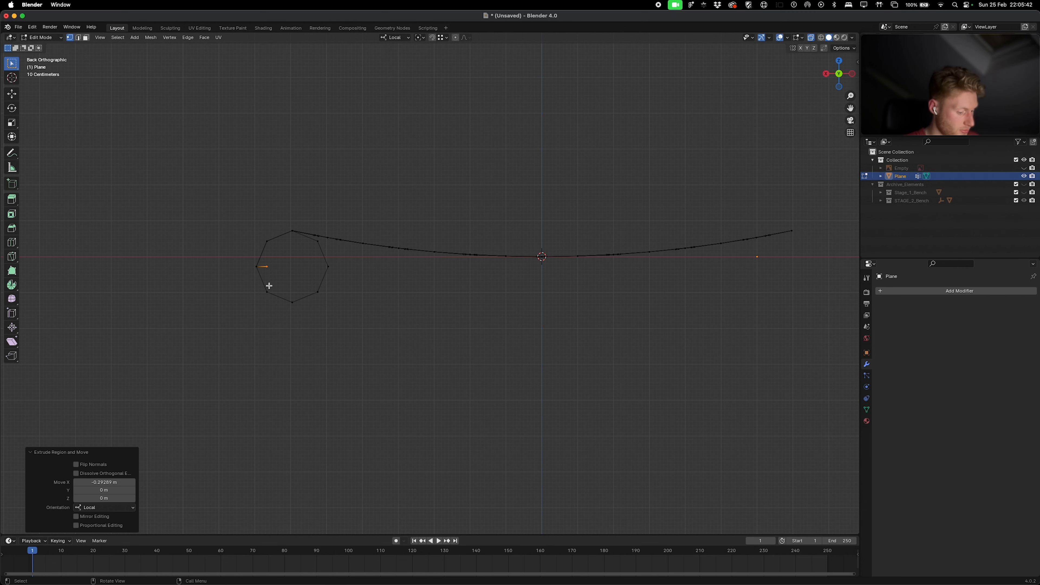
{"action": "key", "text": "g"}
{"action": "key", "text": "z"}
{"action": "left_click", "coordinate": [269, 289]}
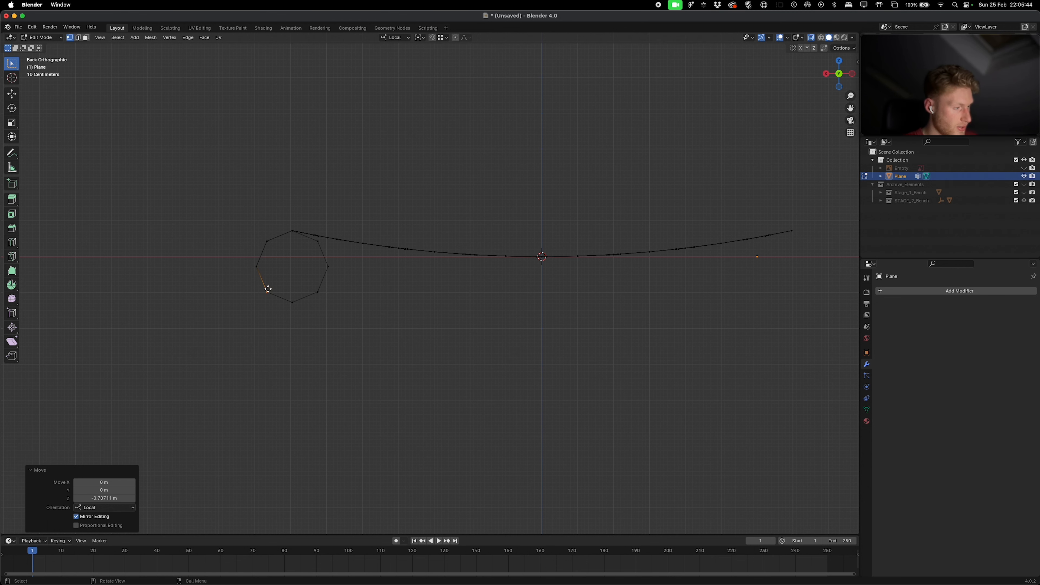
Step: Extrude the end edge -0.70711 m along local X and move it along local Z to the octagon's lowest vertex
{"action": "key", "text": "e"}
{"action": "key", "text": "x"}
{"action": "left_click", "coordinate": [293, 302]}
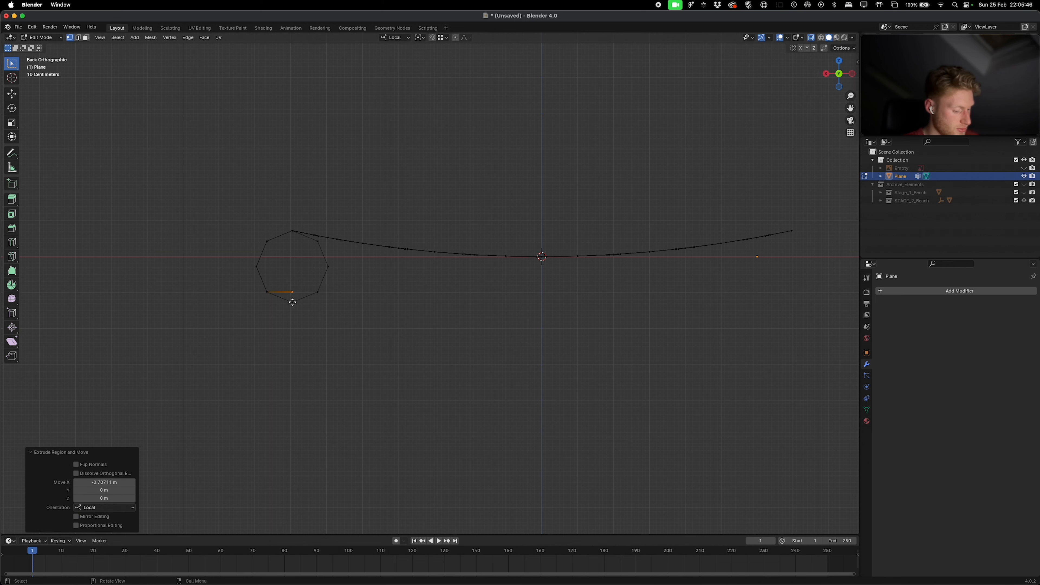
{"action": "key", "text": "g"}
{"action": "key", "text": "z"}
{"action": "left_click", "coordinate": [292, 303]}
Step: Delete the half of the panel opposite the rolled end, and remove the octagonal guide profile
{"action": "left_click_drag", "start_coordinate": [818, 213], "coordinate": [547, 333]}
{"action": "key", "text": "x"}
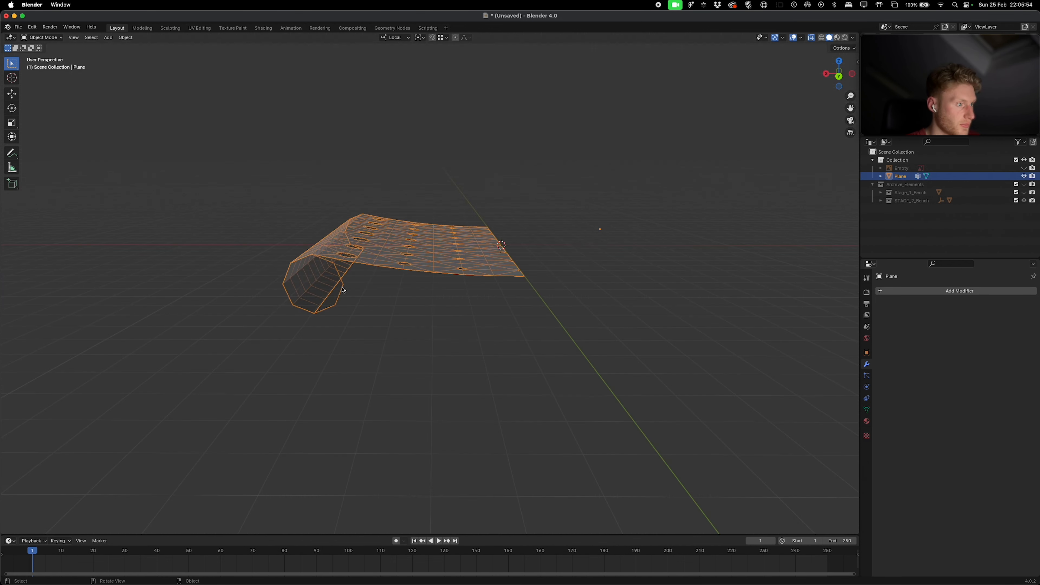
{"action": "key", "text": "Tab"}
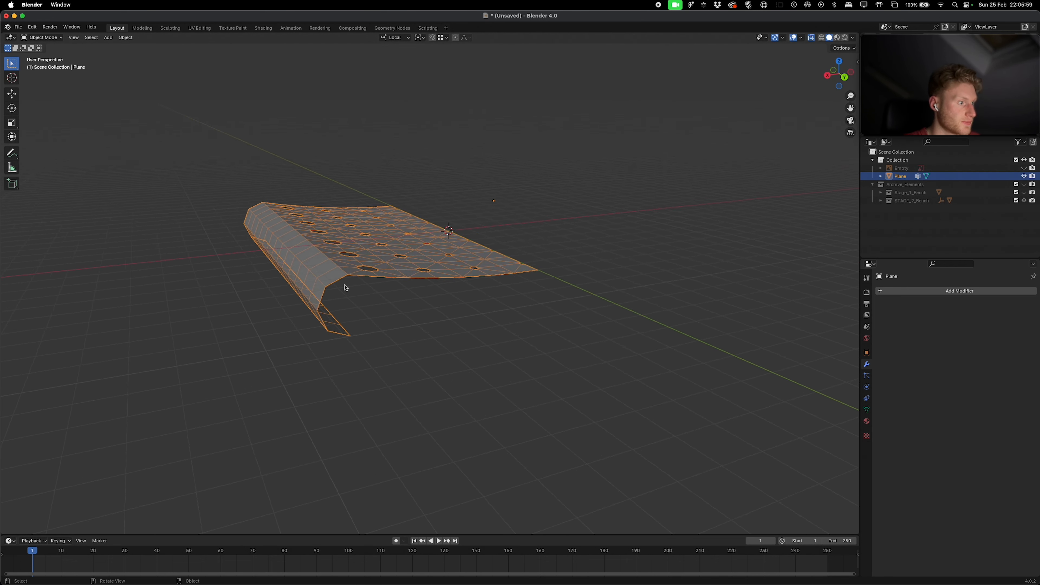
Step: Apply the half bench's transforms and add a Mirror modifier across the X axis
{"action": "key", "text": "ctrl+a"}
{"action": "left_click", "coordinate": [478, 275]}
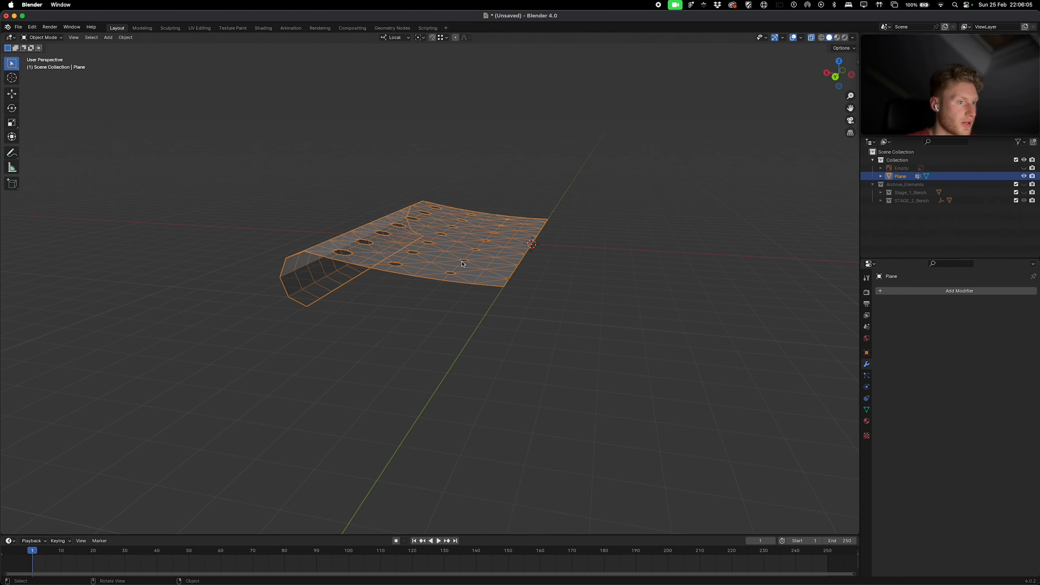
{"action": "left_click", "coordinate": [908, 291]}
{"action": "mouse_move", "coordinate": [889, 287]}
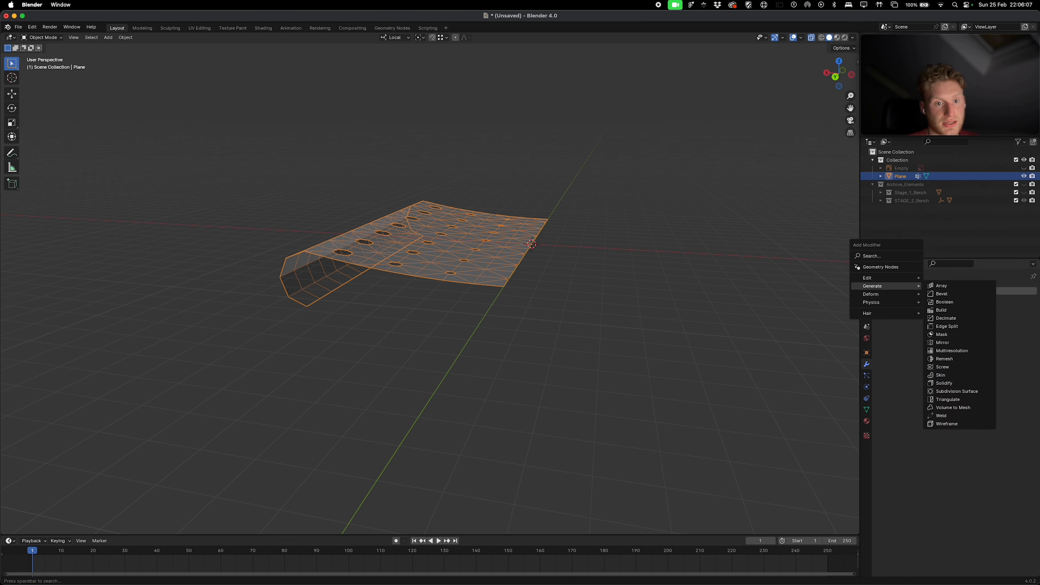
{"action": "left_click", "coordinate": [955, 353]}
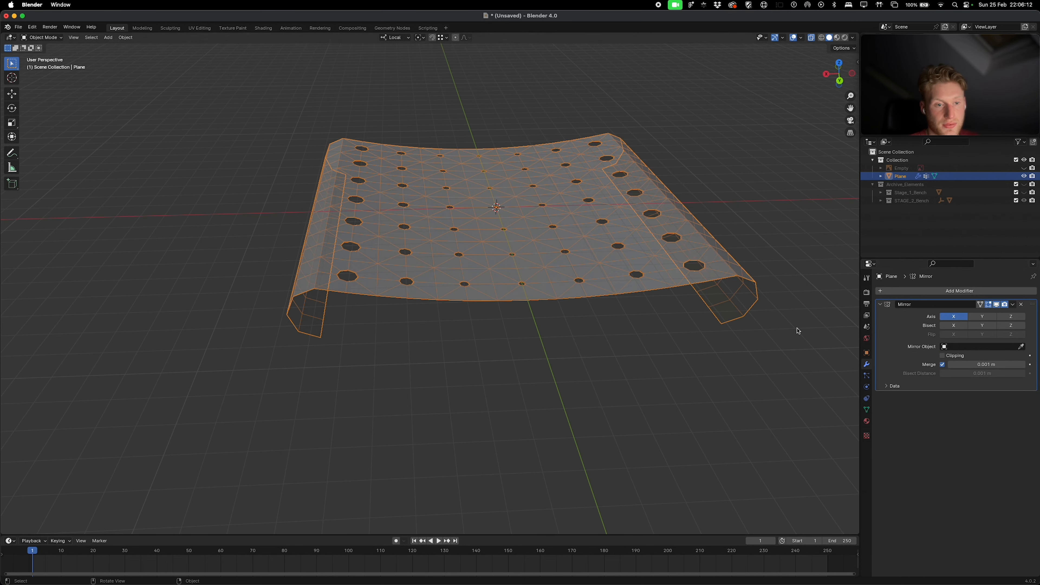
{"action": "left_click", "coordinate": [674, 321]}
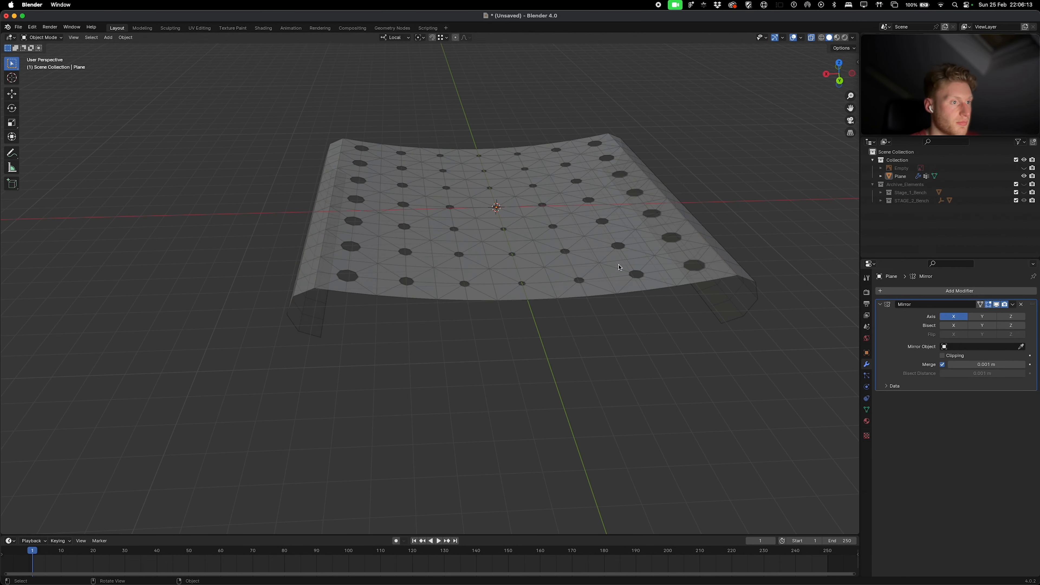
{"action": "scroll", "coordinate": [588, 239], "scroll_direction": "left", "scroll_amount": 6}
{"action": "key", "text": "Tab"}
{"action": "scroll", "coordinate": [588, 240], "scroll_direction": "right", "scroll_amount": 6}
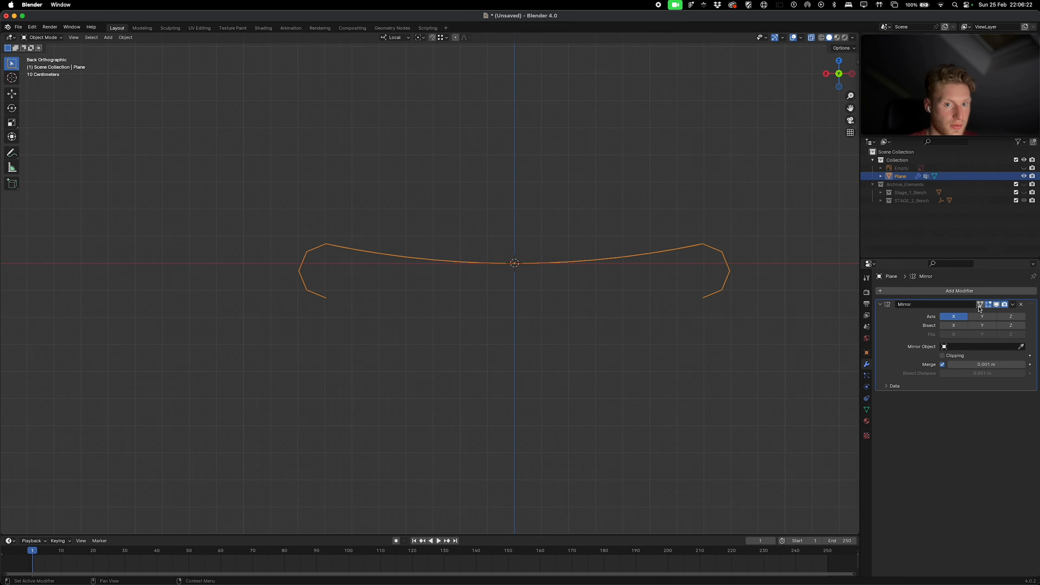
{"action": "left_click", "coordinate": [719, 221]}
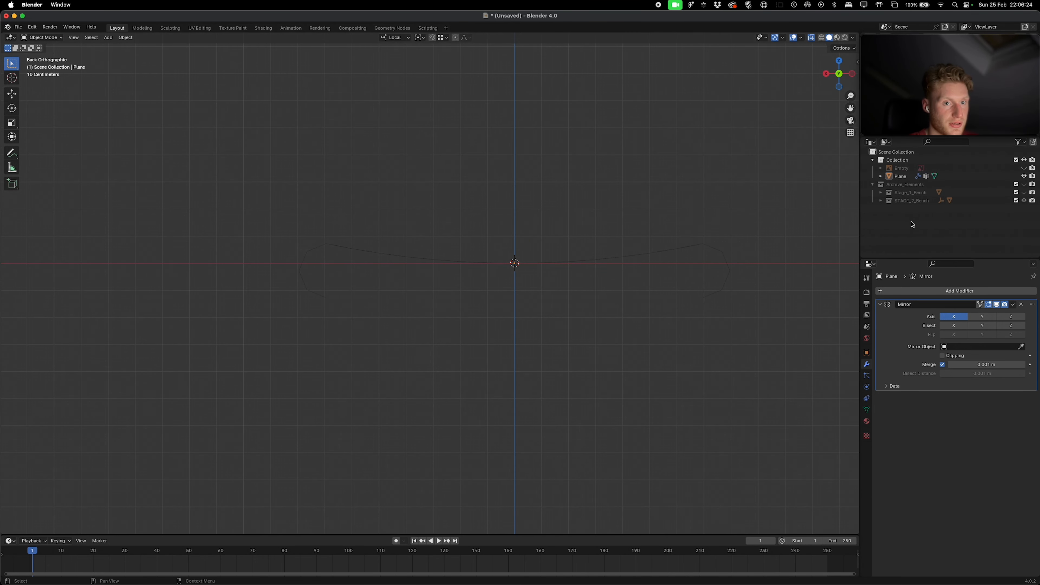
Step: Create a new collection and name it Stage_3_Bench for archiving this version of the bench
{"action": "right_click", "coordinate": [914, 221]}
{"action": "left_click", "coordinate": [909, 222]}
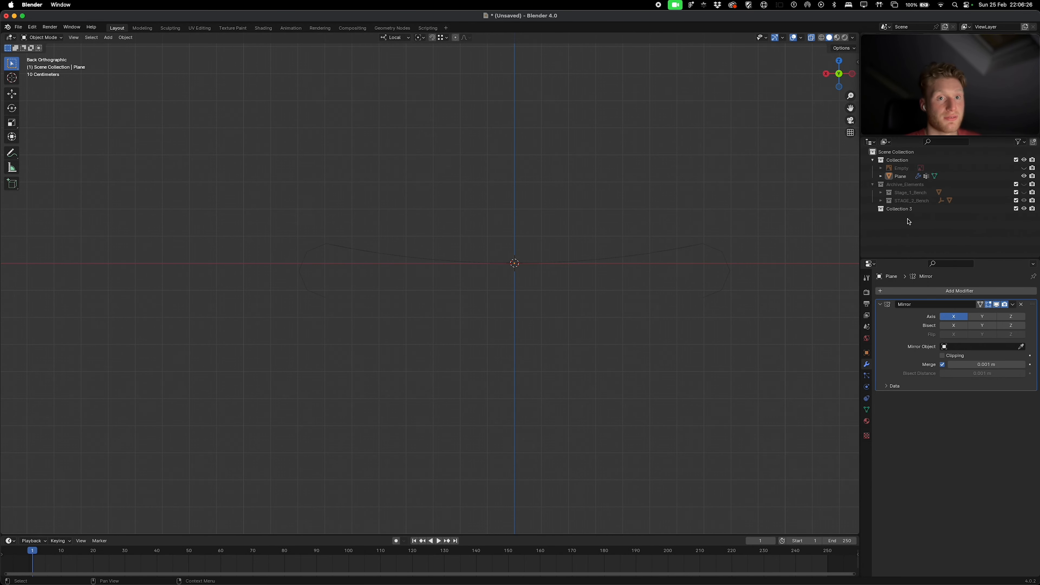
{"action": "double_click", "coordinate": [903, 208]}
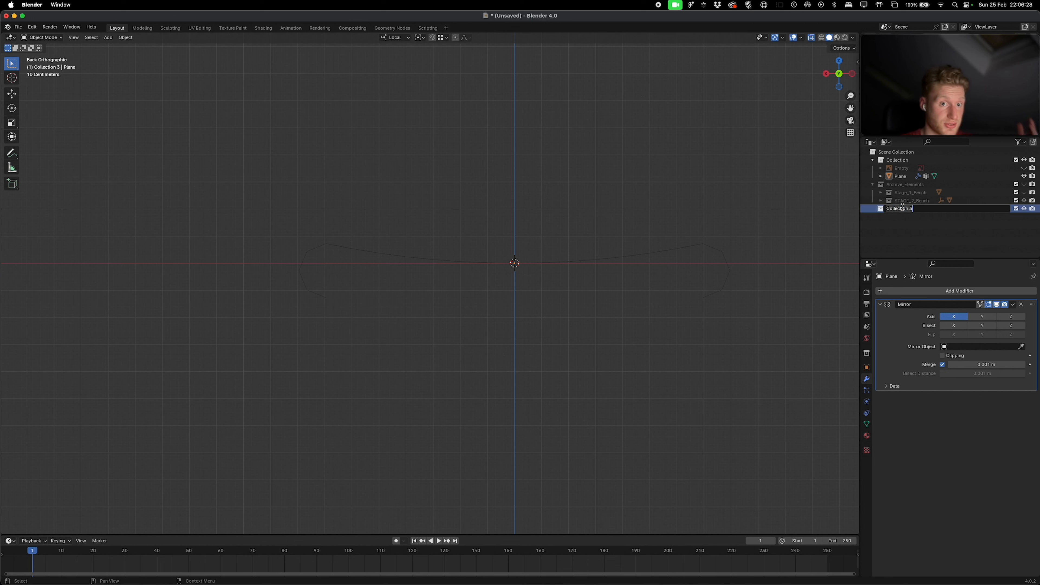
{"action": "type", "text": "Stag"}
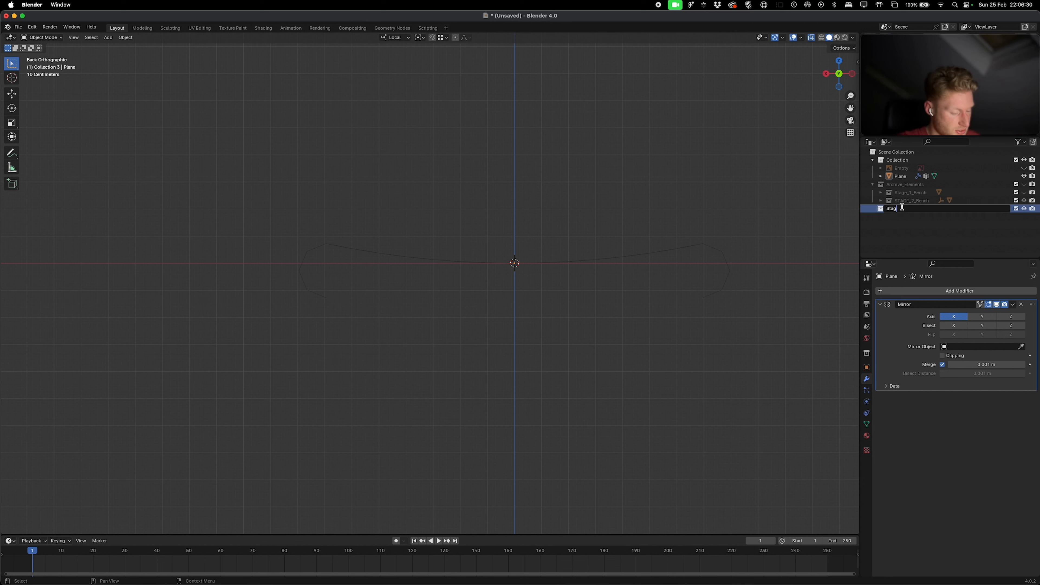
{"action": "type", "text": "e"}
Step: Apply the Mirror modifier on the Plane
{"action": "left_click", "coordinate": [1013, 304]}
{"action": "left_click", "coordinate": [994, 318]}
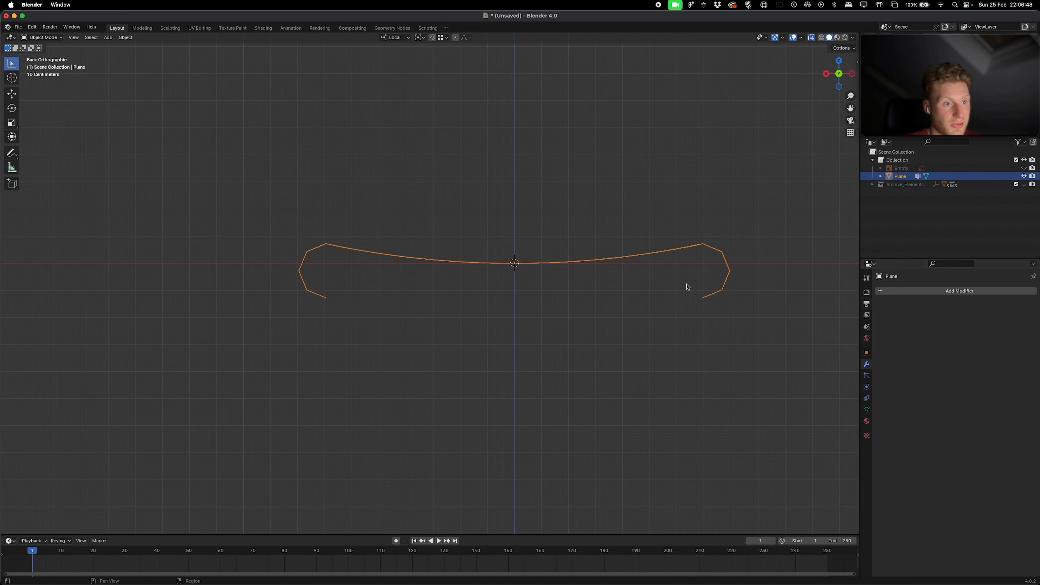
Step: Duplicate the curved top section between the two rolled ends and move the copy up along local Z
{"action": "key", "text": "Tab"}
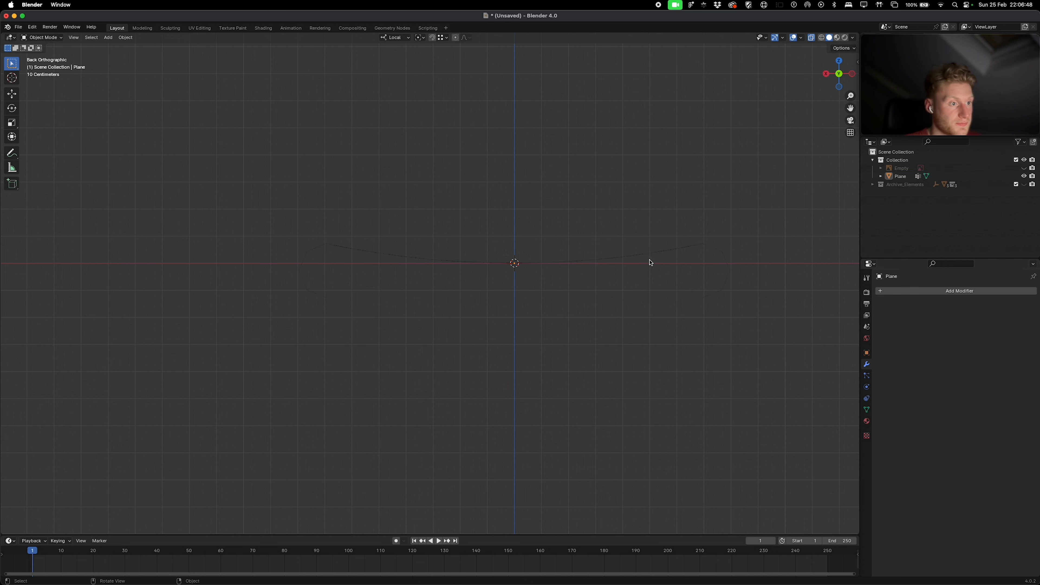
{"action": "left_click_drag", "start_coordinate": [327, 239], "coordinate": [438, 234]}
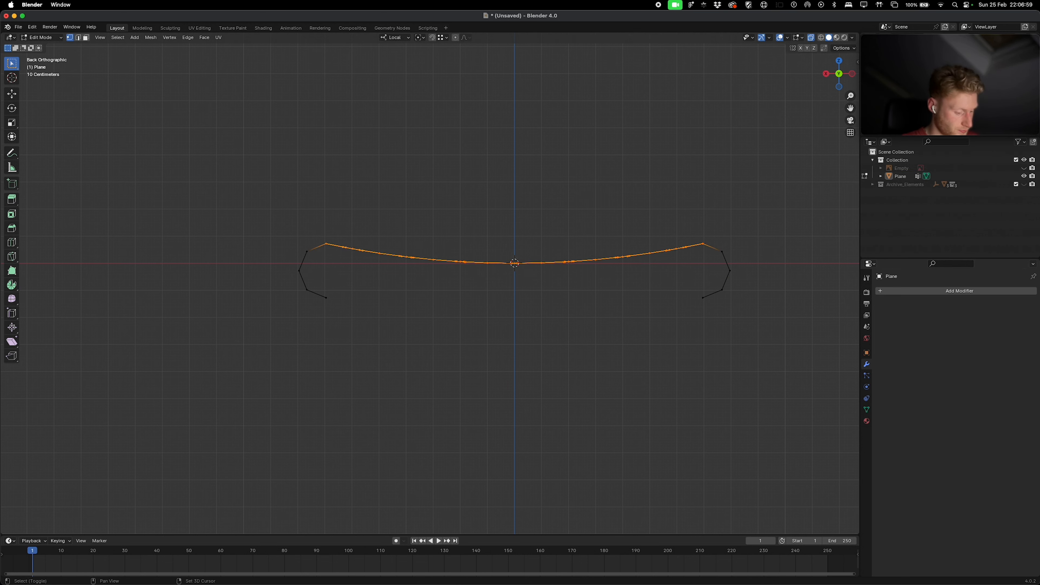
{"action": "key", "text": "shift+d"}
{"action": "key", "text": "x"}
{"action": "right_click", "coordinate": [548, 291]}
{"action": "key", "text": "g"}
{"action": "key", "text": "z"}
{"action": "left_click", "coordinate": [611, 238]}
Step: Flip the duplicated section by rotating it 90° about local Y twice
{"action": "type", "text": "r"}
{"action": "type", "text": "y"}
{"action": "type", "text": "90"}
{"action": "key", "text": "Return"}
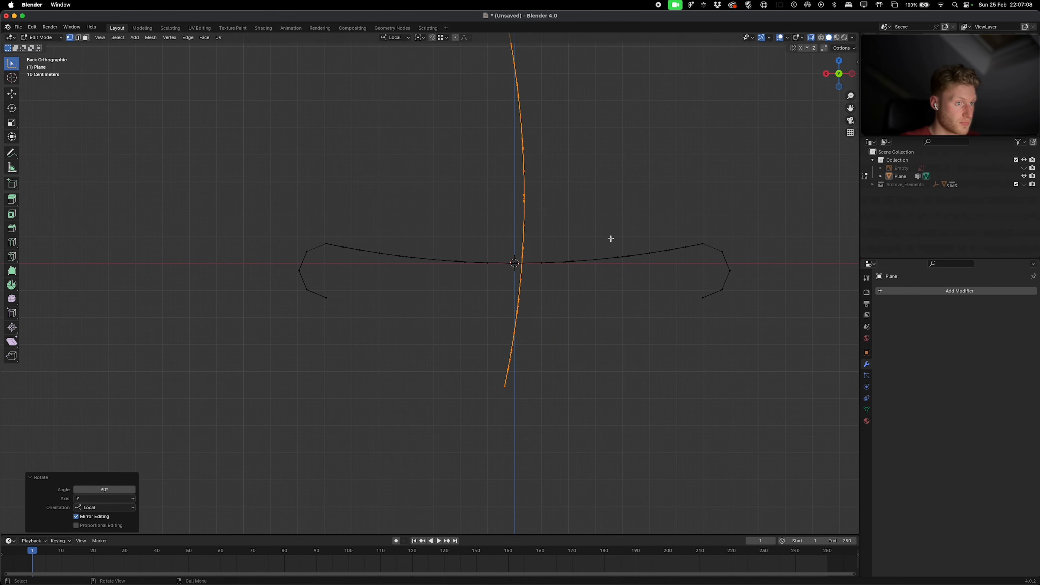
{"action": "type", "text": "ry90"}
{"action": "key", "text": "Return"}
Step: Move the flipped copy down along local Z beneath the seat so its ends meet the lower edges of the rolled ends
{"action": "key", "text": "g"}
{"action": "key", "text": "z"}
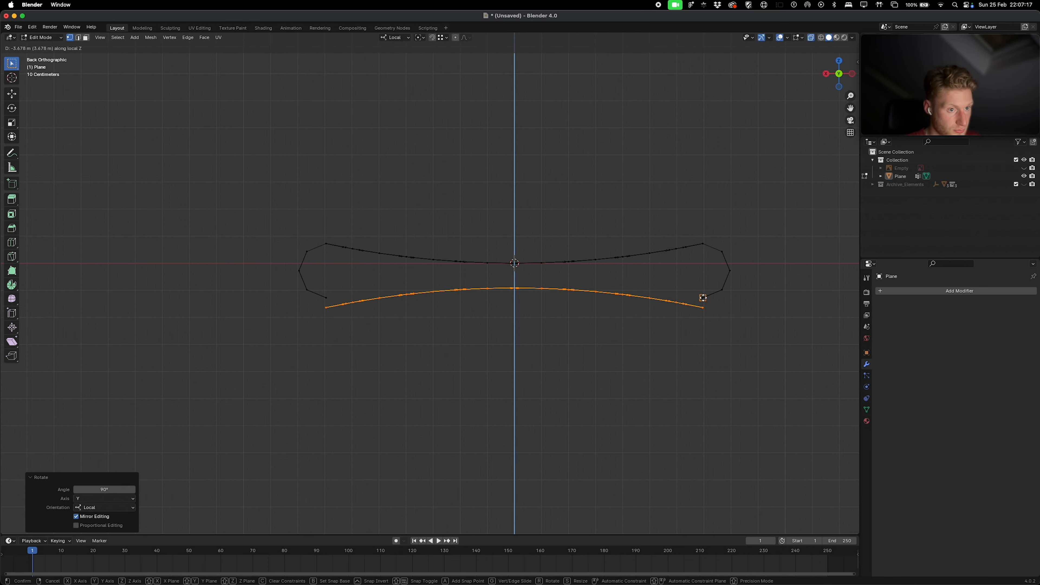
{"action": "left_click", "coordinate": [704, 298]}
{"action": "scroll", "coordinate": [703, 297], "scroll_direction": "up", "scroll_amount": 3}
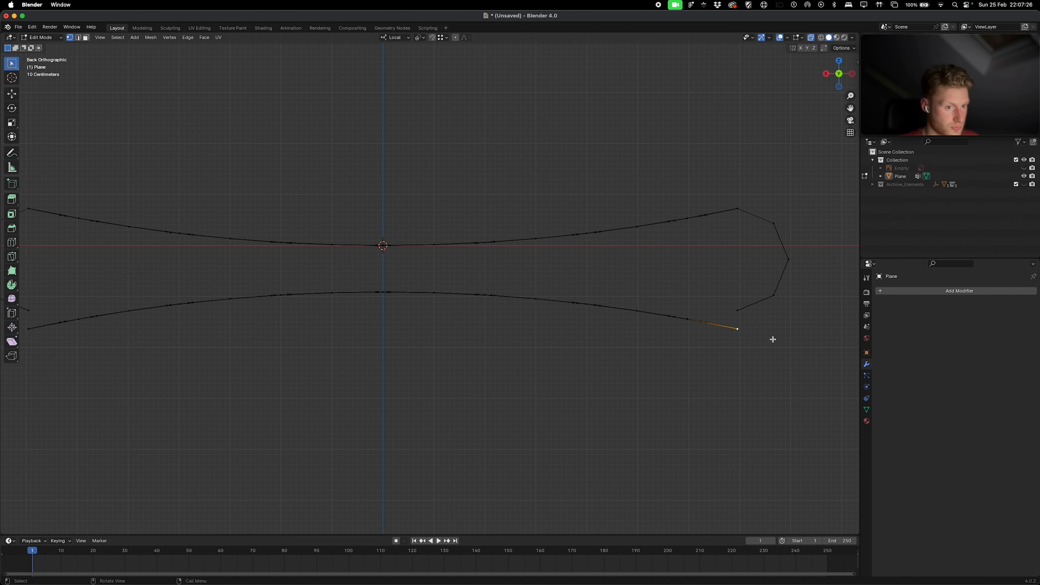
{"action": "middle_click_drag", "start_coordinate": [778, 287], "coordinate": [789, 251]}
{"action": "key", "text": "ctrl+l"}
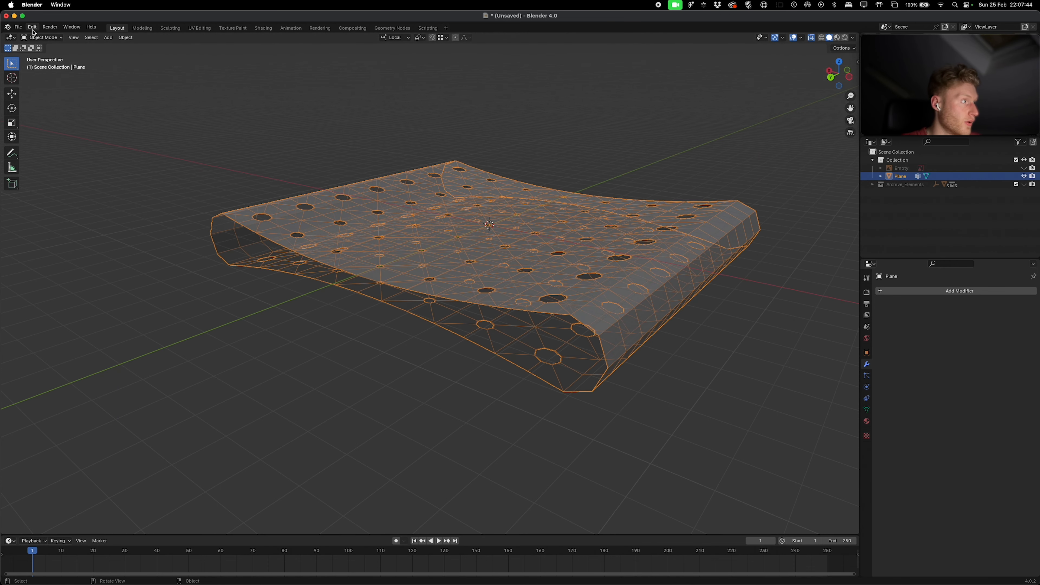
Step: Search the commands for "normal" and switch the transform orientation to Normal
{"action": "left_click", "coordinate": [32, 26]}
{"action": "middle_click_drag", "start_coordinate": [329, 205], "coordinate": [352, 209]}
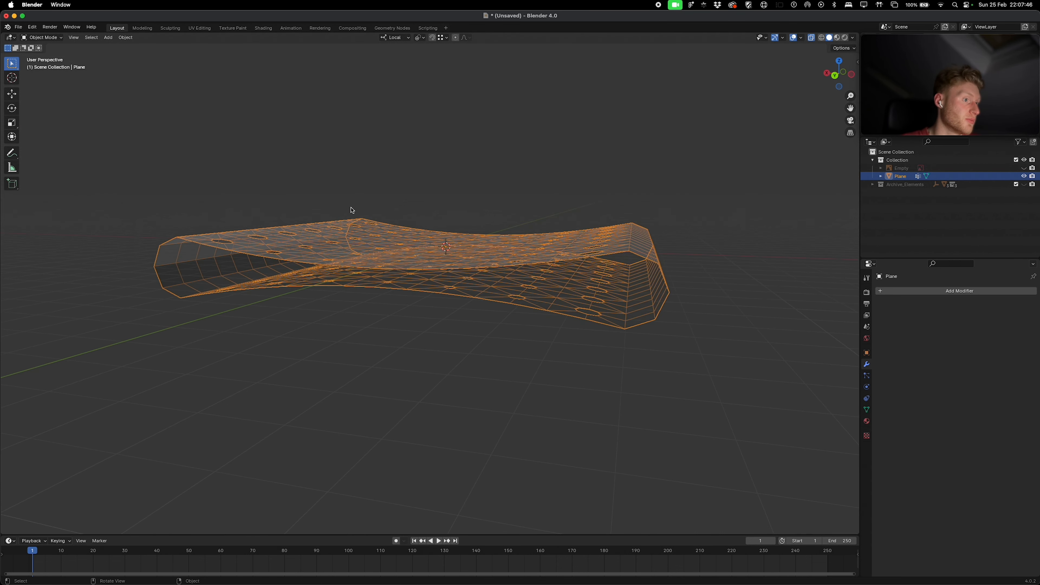
{"action": "left_click", "coordinate": [23, 28]}
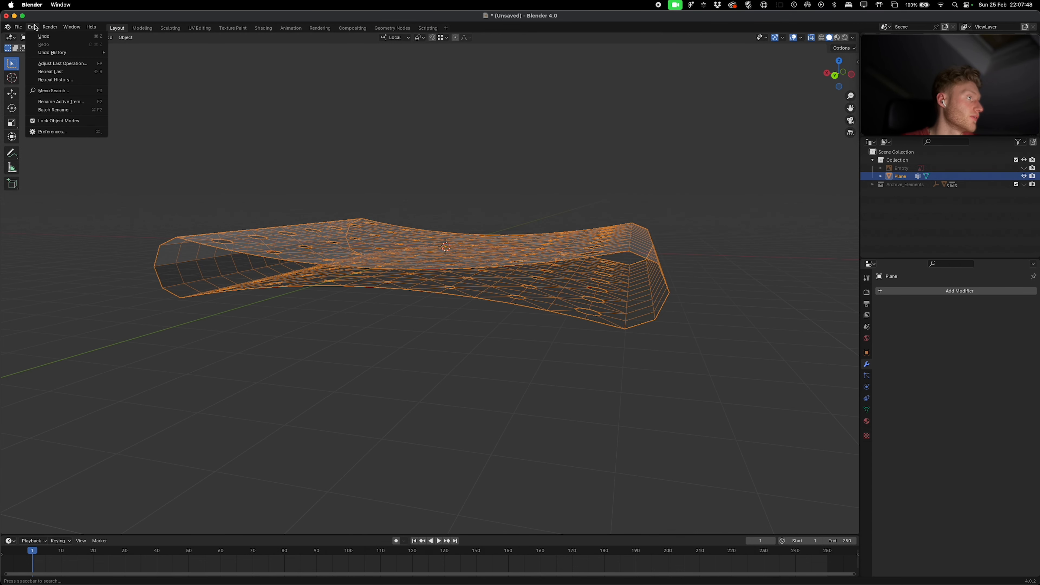
{"action": "key", "text": "F3"}
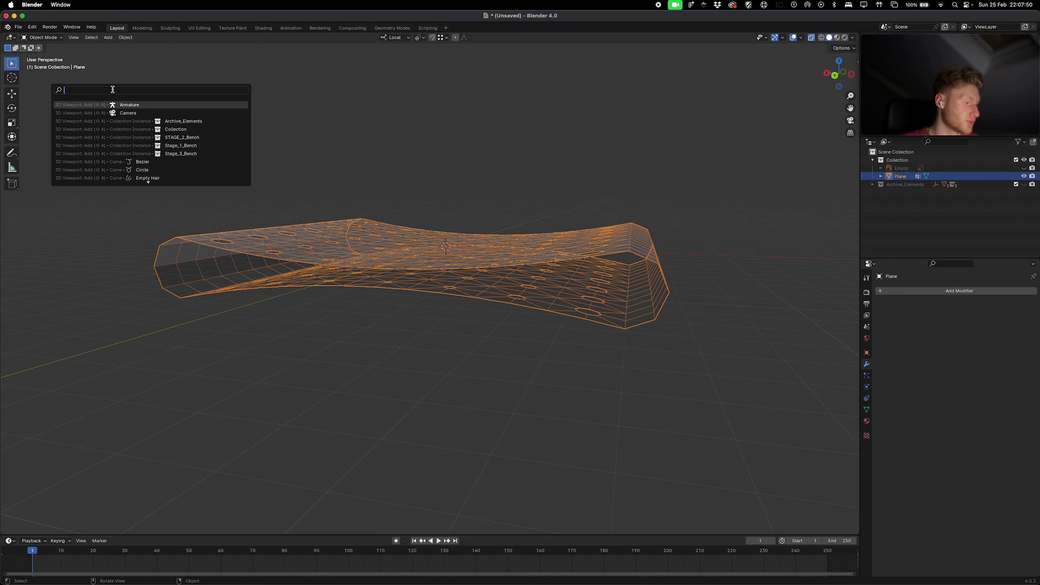
{"action": "type", "text": "no"}
{"action": "type", "text": "rmal"}
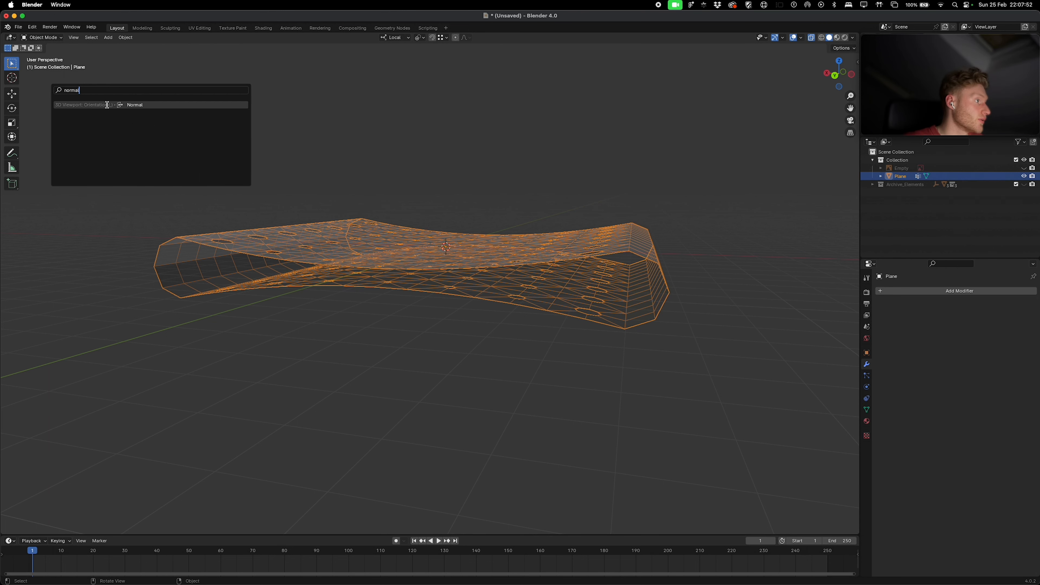
{"action": "left_click", "coordinate": [106, 104]}
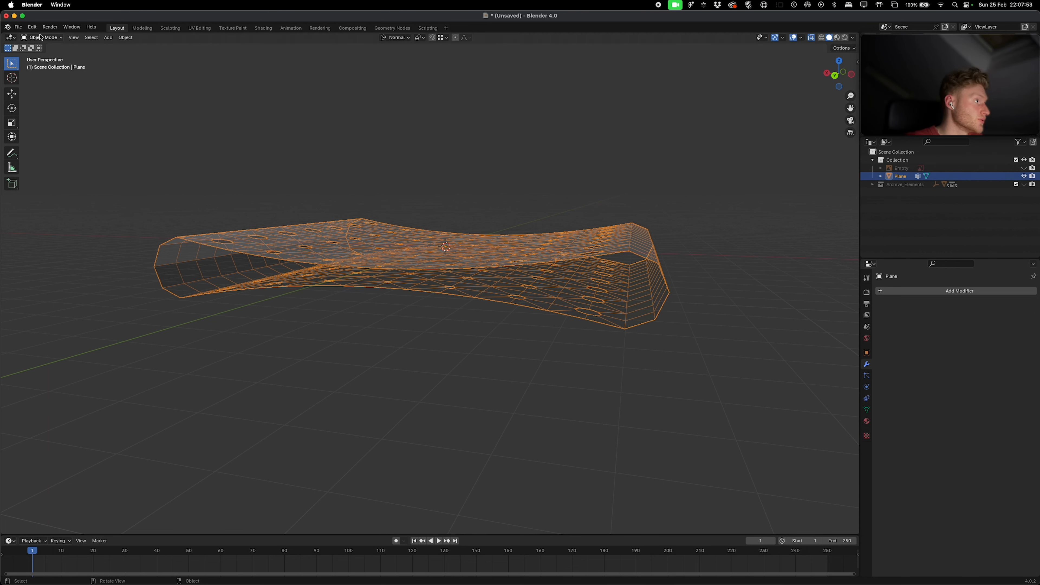
Step: Apply Average Normals with the Custom Normal type to the entire bench mesh in Edit Mode, and return to Object Mode
{"action": "left_click", "coordinate": [33, 27]}
{"action": "left_click", "coordinate": [45, 80]}
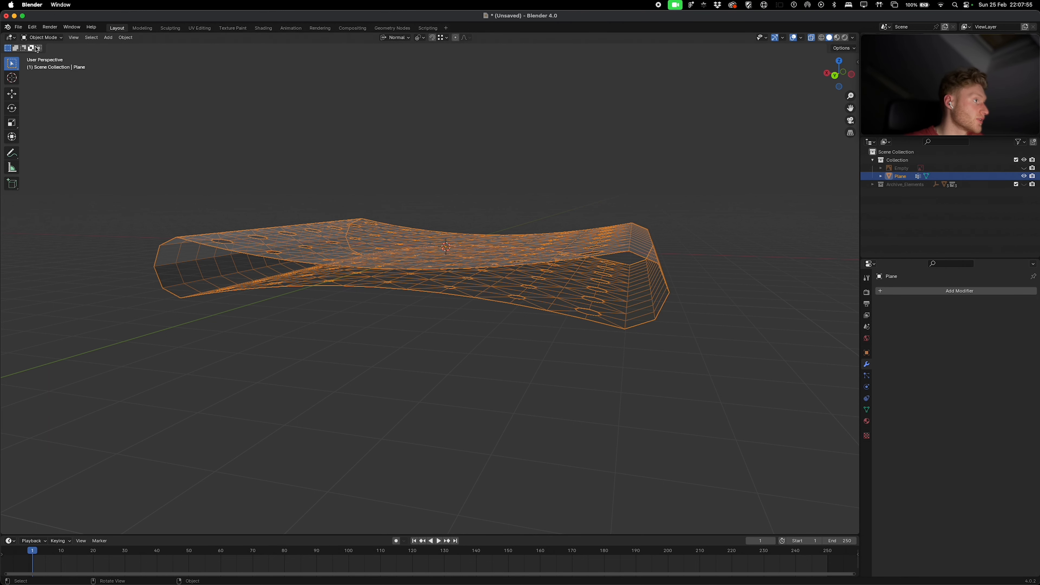
{"action": "left_click", "coordinate": [32, 27]}
{"action": "left_click", "coordinate": [46, 91]}
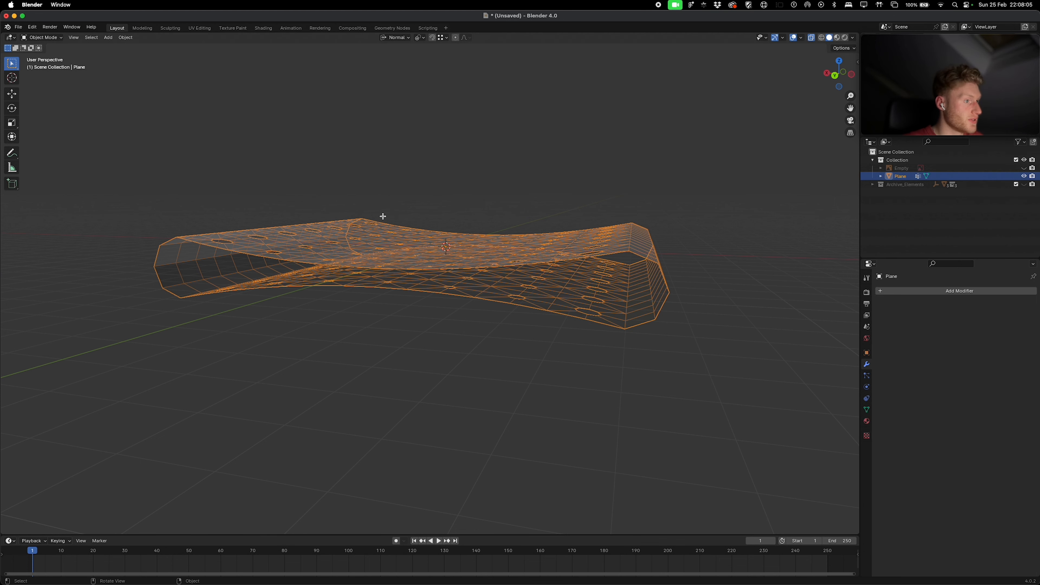
{"action": "key", "text": "Tab"}
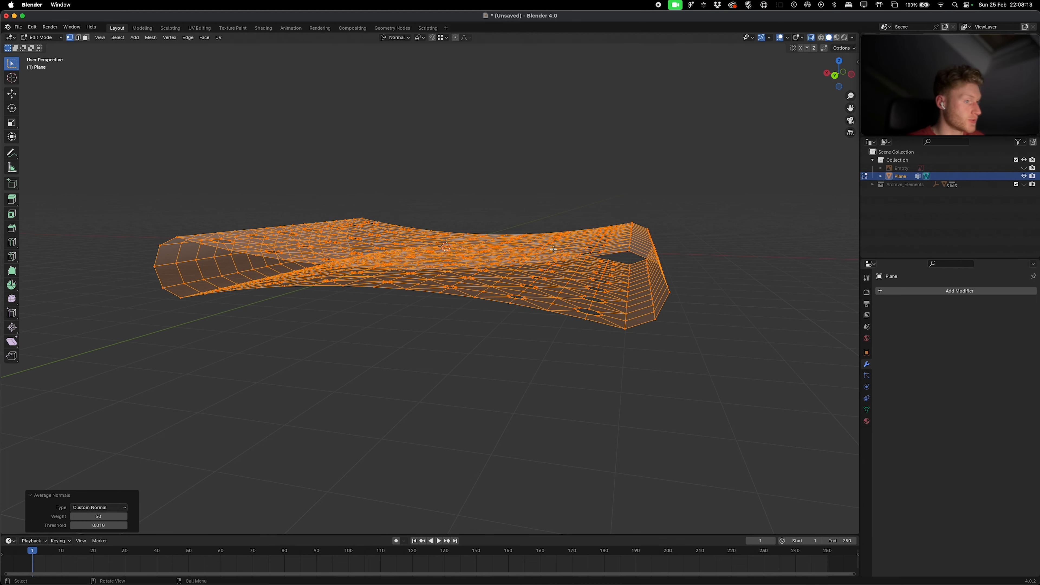
{"action": "key", "text": "Tab"}
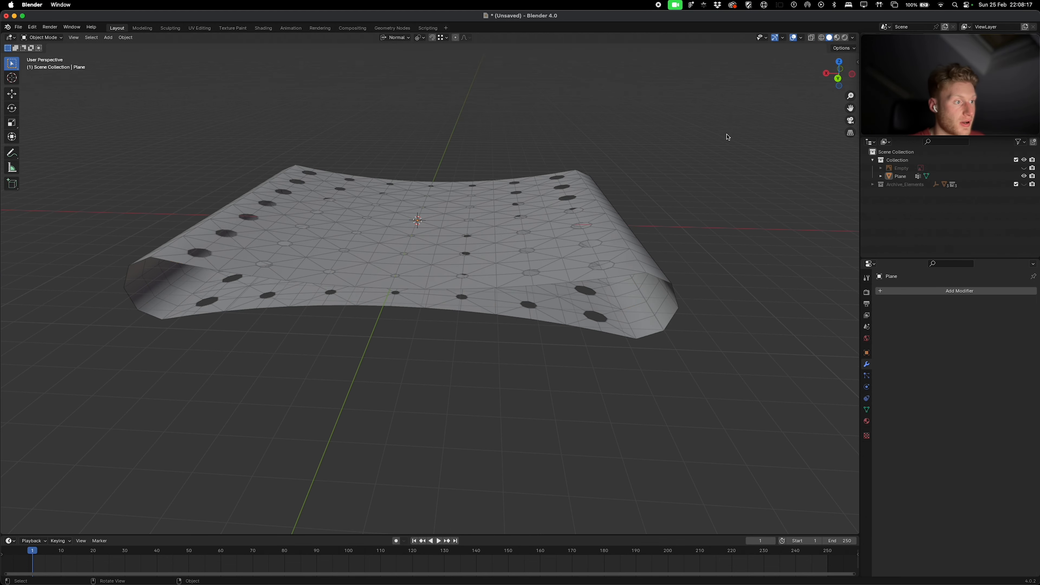
Step: Add a Solidify modifier to the bench shell with 0.145 m thickness and Even Thickness enabled
{"action": "scroll", "coordinate": [727, 137], "scroll_direction": "left", "scroll_amount": 5}
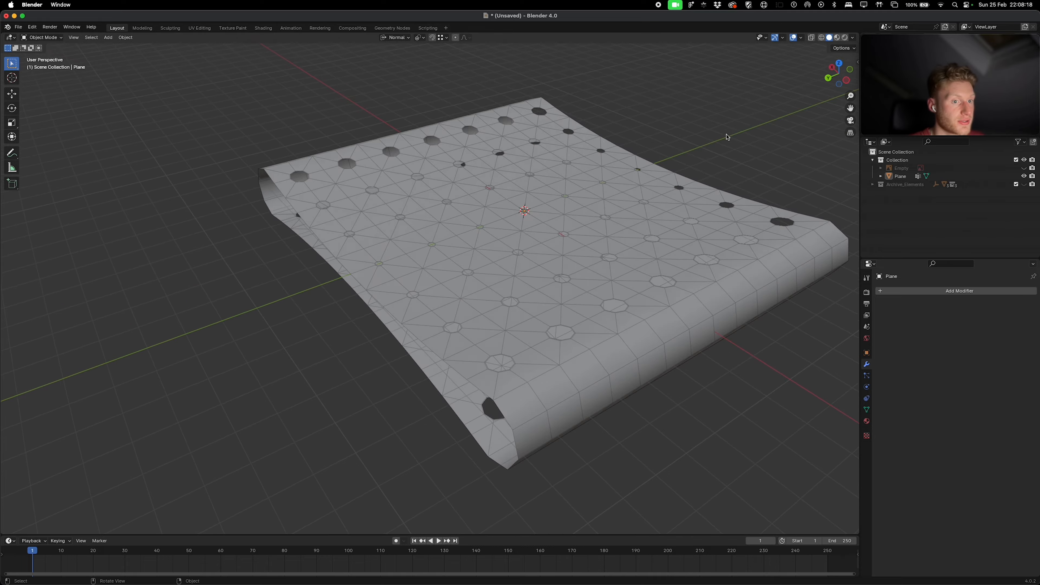
{"action": "scroll", "coordinate": [727, 137], "scroll_direction": "down", "scroll_amount": 5}
{"action": "scroll", "coordinate": [565, 142], "scroll_direction": "left", "scroll_amount": 3}
{"action": "left_click", "coordinate": [918, 292]}
{"action": "mouse_move", "coordinate": [918, 295]}
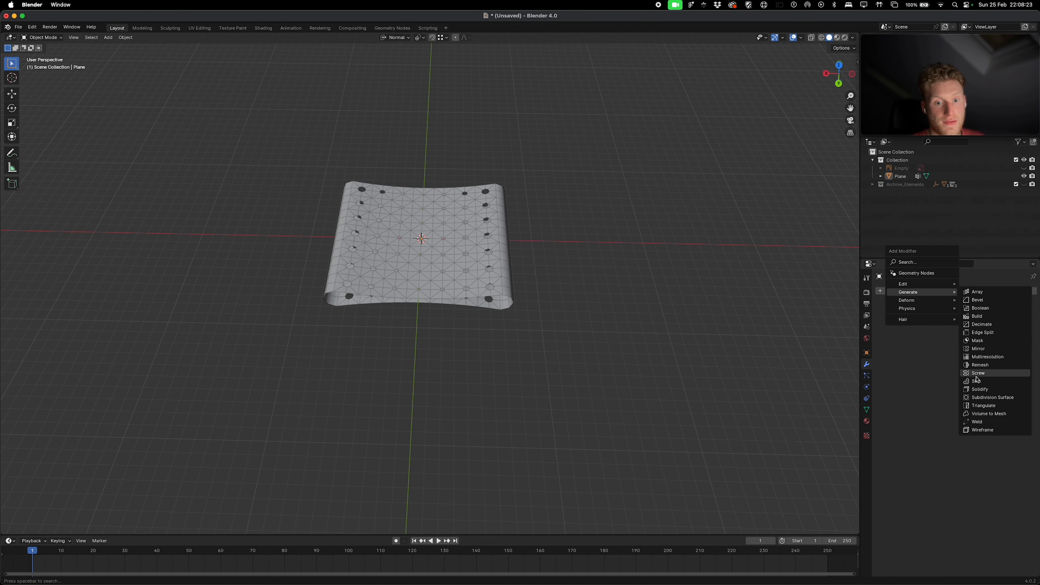
{"action": "left_click", "coordinate": [978, 390]}
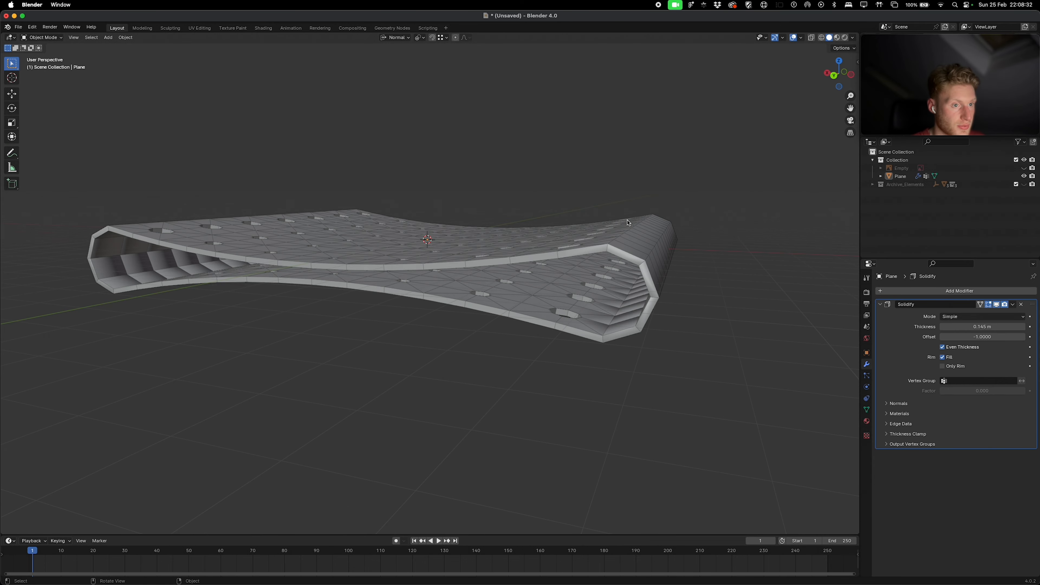
{"action": "scroll", "coordinate": [629, 223], "scroll_direction": "up", "scroll_amount": 5}
{"action": "scroll", "coordinate": [630, 223], "scroll_direction": "down", "scroll_amount": 5}
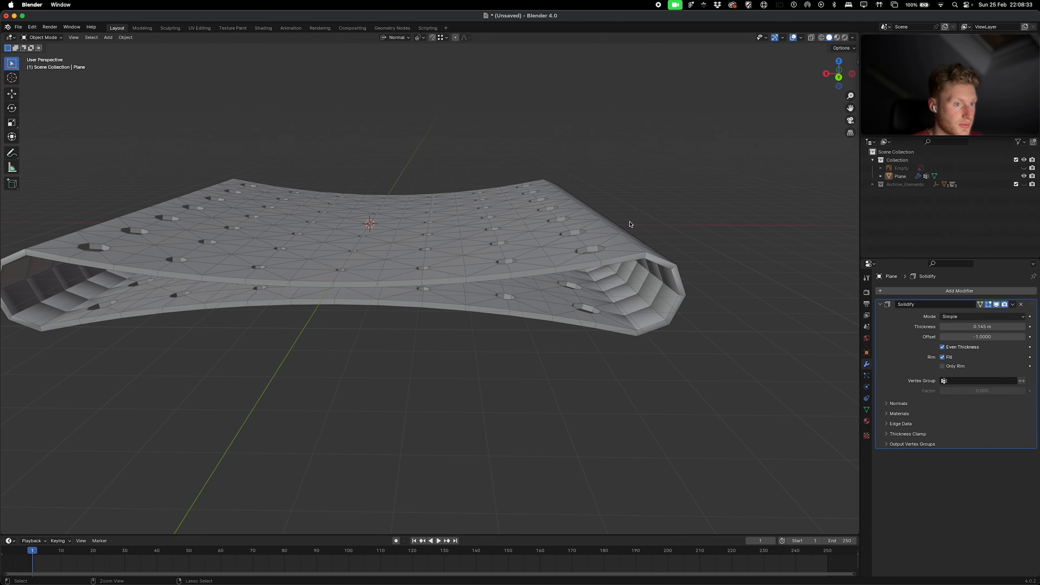
{"action": "right_click", "coordinate": [629, 290]}
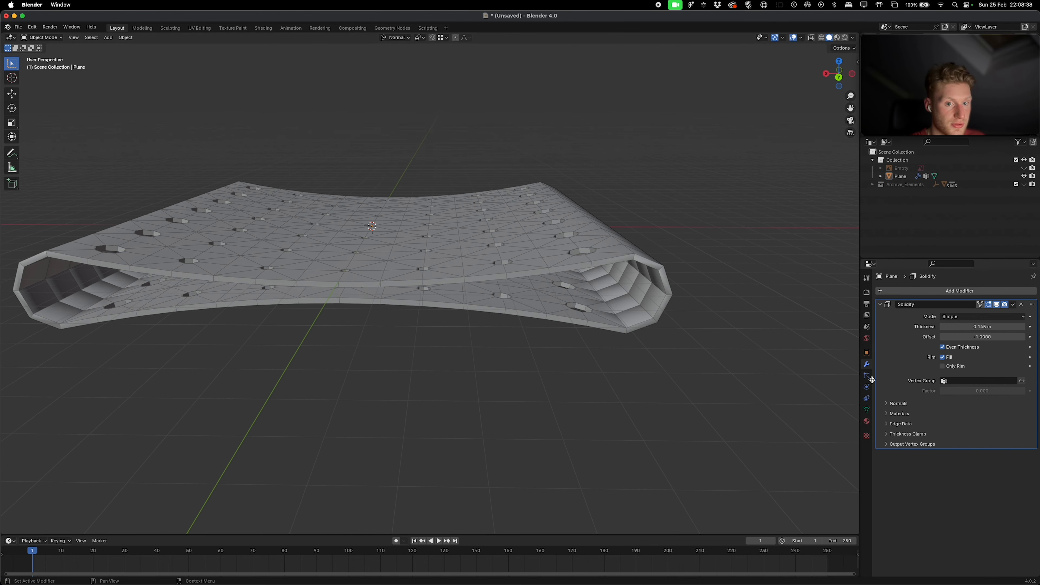
Step: Enable High Quality normals in the bench's Solidify modifier, try the Flip option and switch it off again
{"action": "left_click", "coordinate": [899, 403]}
{"action": "left_click", "coordinate": [943, 415]}
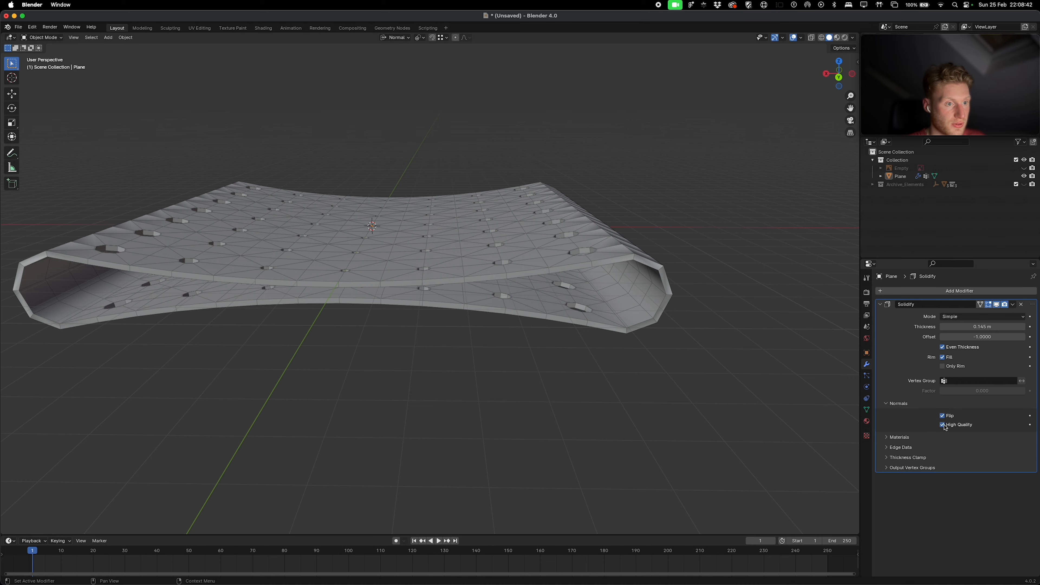
{"action": "left_click", "coordinate": [943, 416]}
{"action": "scroll", "coordinate": [626, 261], "scroll_direction": "down", "scroll_amount": 5}
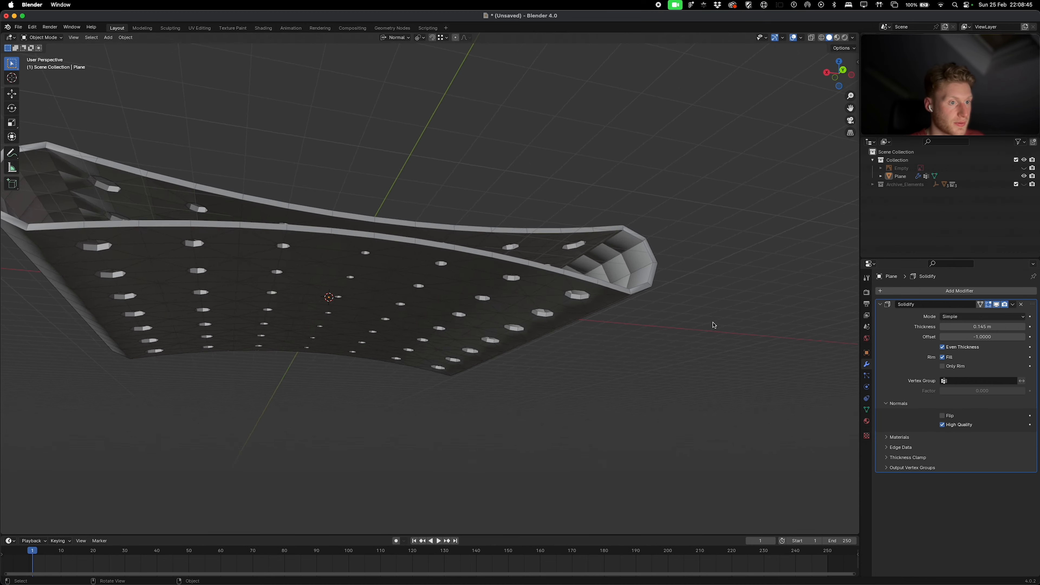
{"action": "scroll", "coordinate": [626, 261], "scroll_direction": "down", "scroll_amount": 3}
Step: Select the bench and merge all its vertices by distance in Edit Mode, then return to Object Mode
{"action": "left_click", "coordinate": [626, 261]}
{"action": "scroll", "coordinate": [626, 261], "scroll_direction": "right", "scroll_amount": 5}
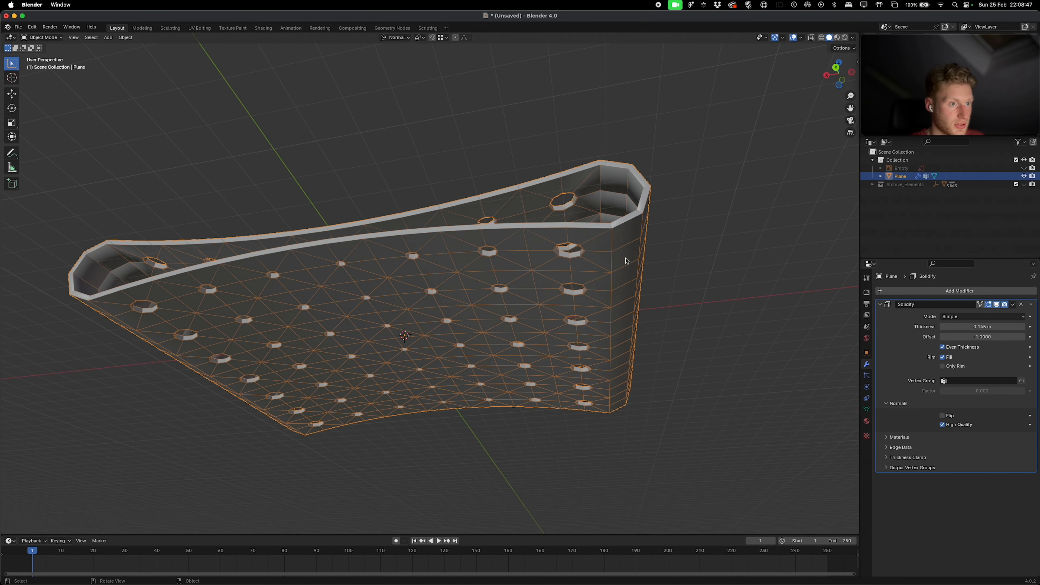
{"action": "key", "text": "Tab"}
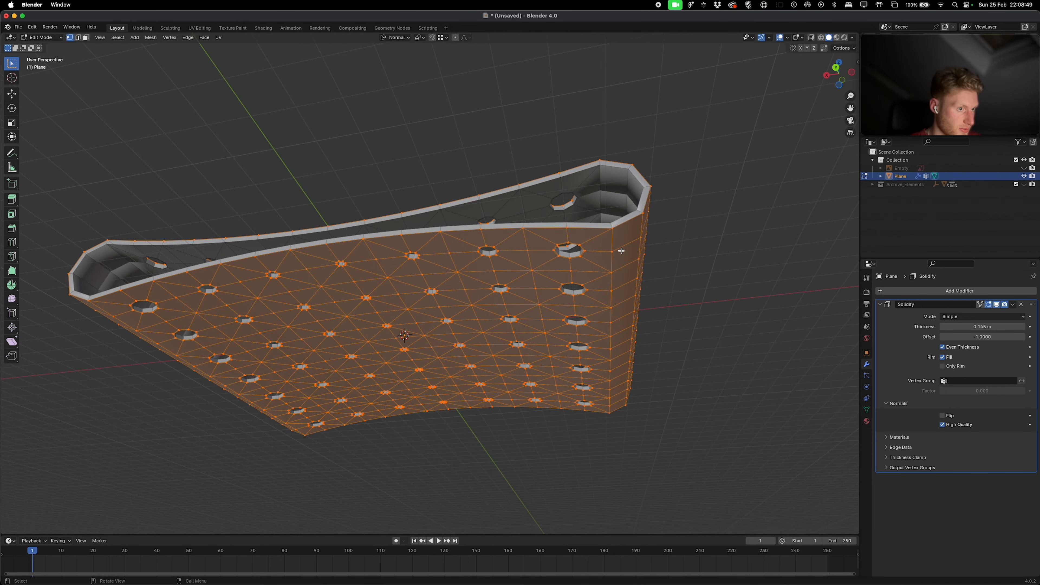
{"action": "key", "text": "m"}
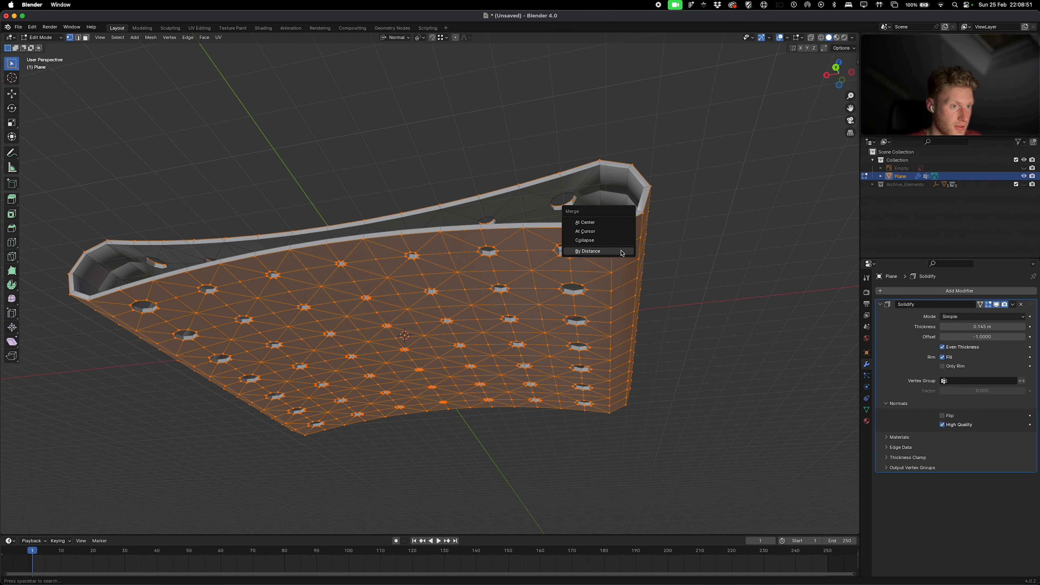
{"action": "left_click", "coordinate": [588, 251]}
{"action": "scroll", "coordinate": [623, 254], "scroll_direction": "up", "scroll_amount": 10}
{"action": "key", "text": "Tab"}
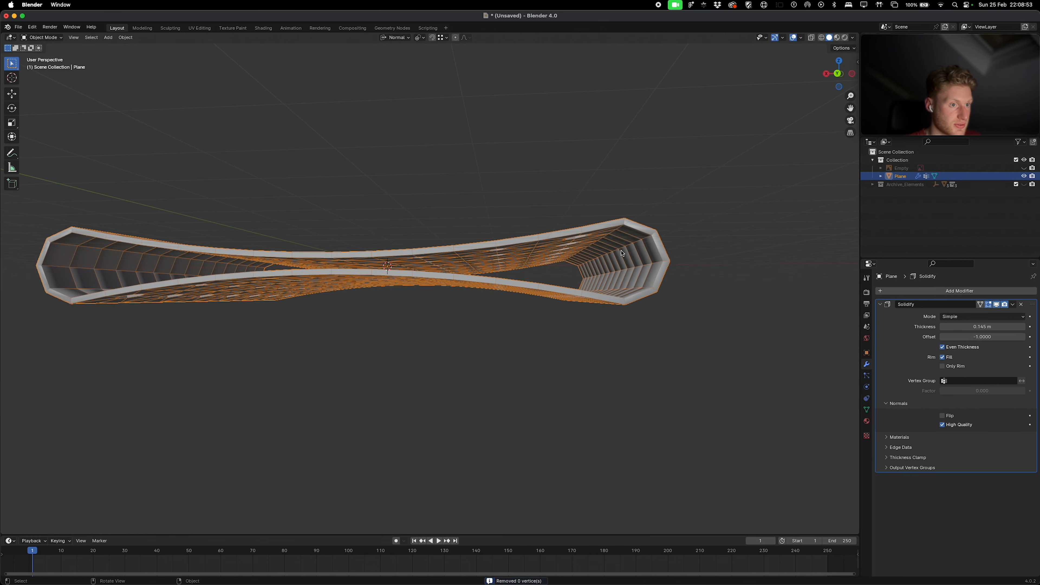
{"action": "middle_click_drag", "start_coordinate": [625, 256], "coordinate": [646, 271]}
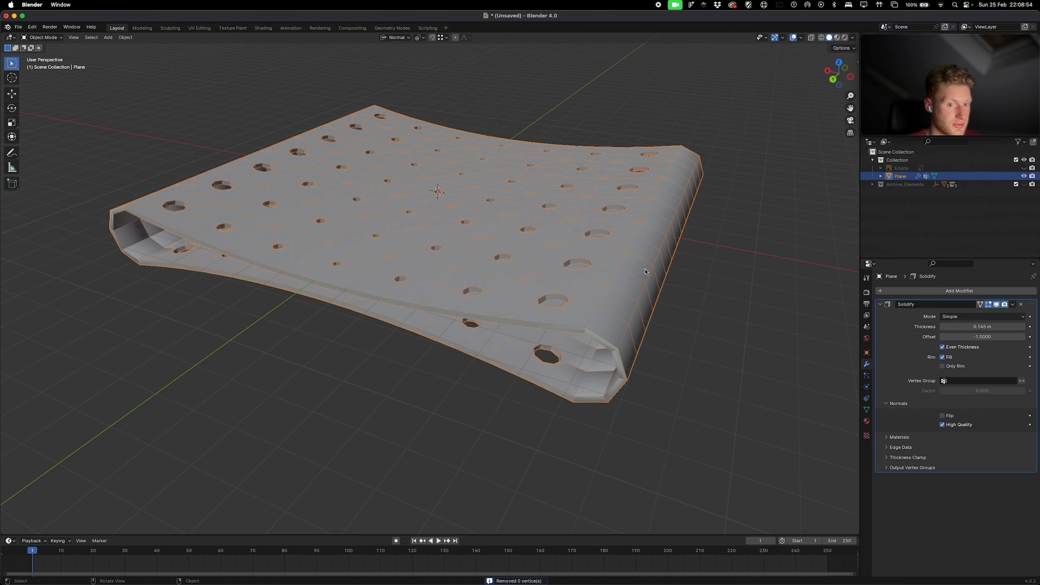
Step: Clear the bench mesh's custom split normals in its Geometry Data settings
{"action": "left_click", "coordinate": [867, 410]}
{"action": "left_click", "coordinate": [889, 463]}
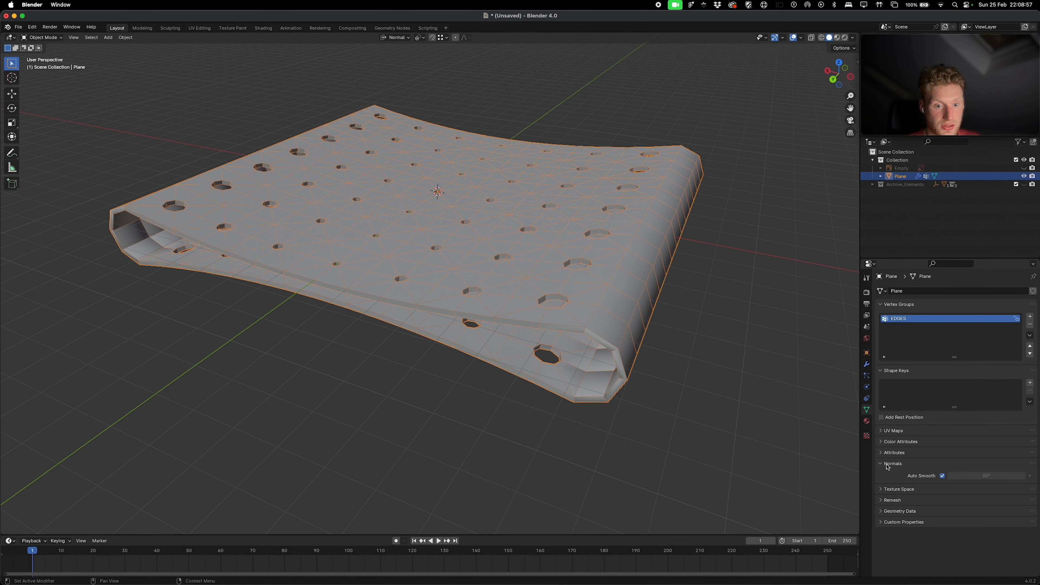
{"action": "left_click", "coordinate": [890, 453]}
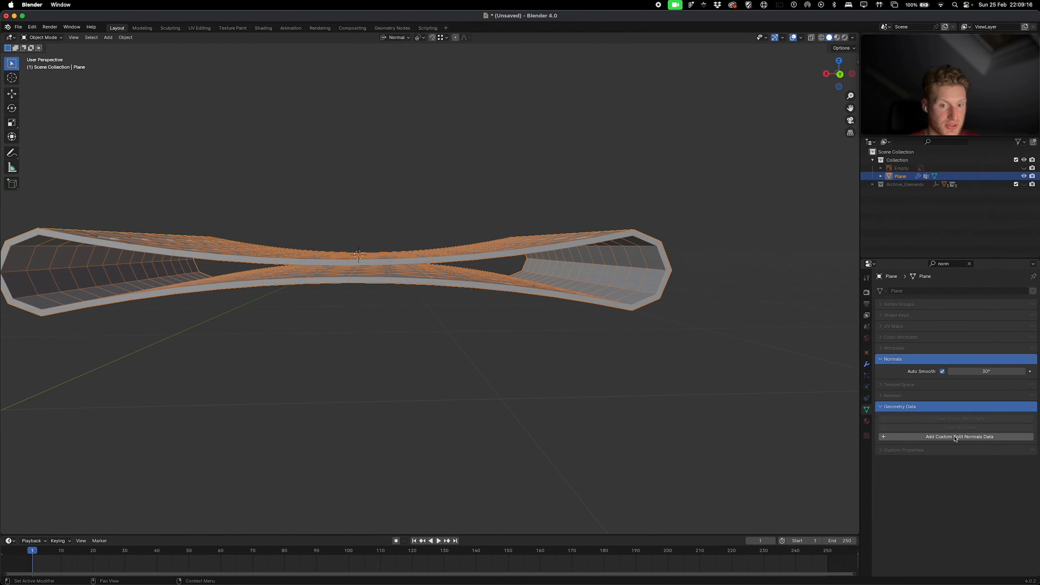
{"action": "left_click", "coordinate": [955, 437]}
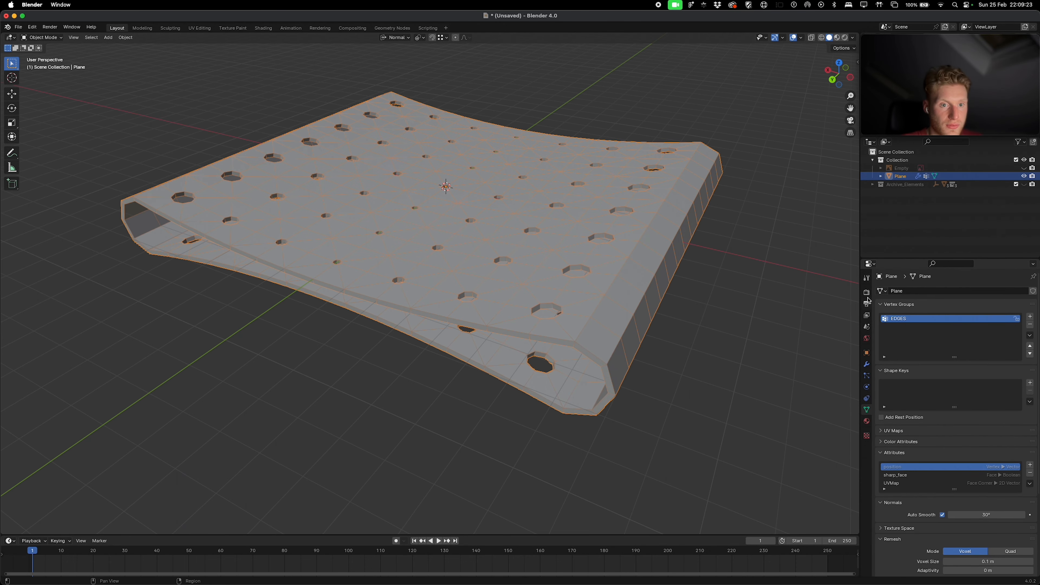
Step: Hide Solidify in the viewport and add a Catmull-Clark Subdivision Surface modifier to the bench with 3 viewport levels
{"action": "left_click", "coordinate": [867, 301]}
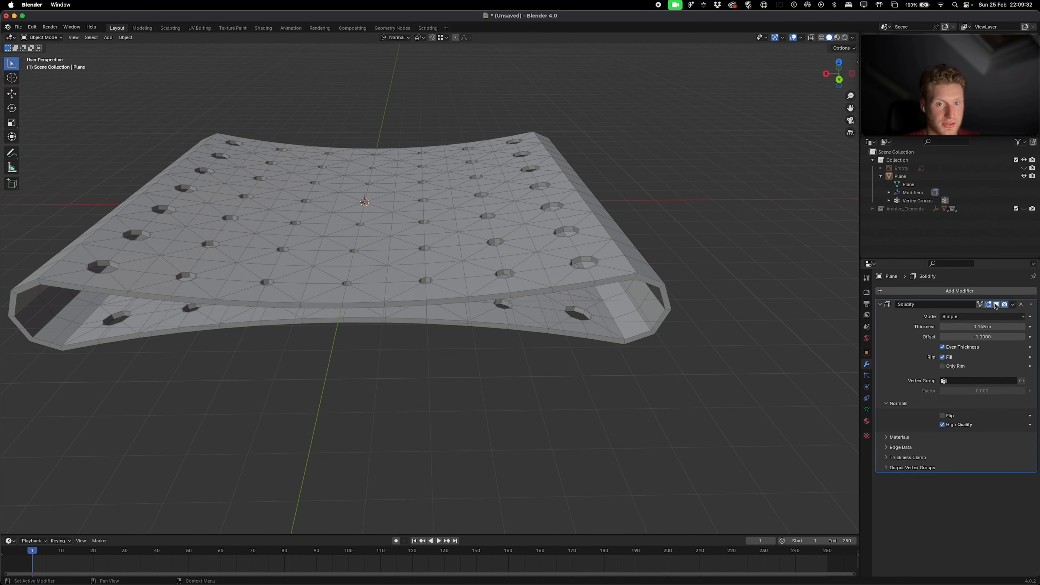
{"action": "left_click", "coordinate": [997, 304]}
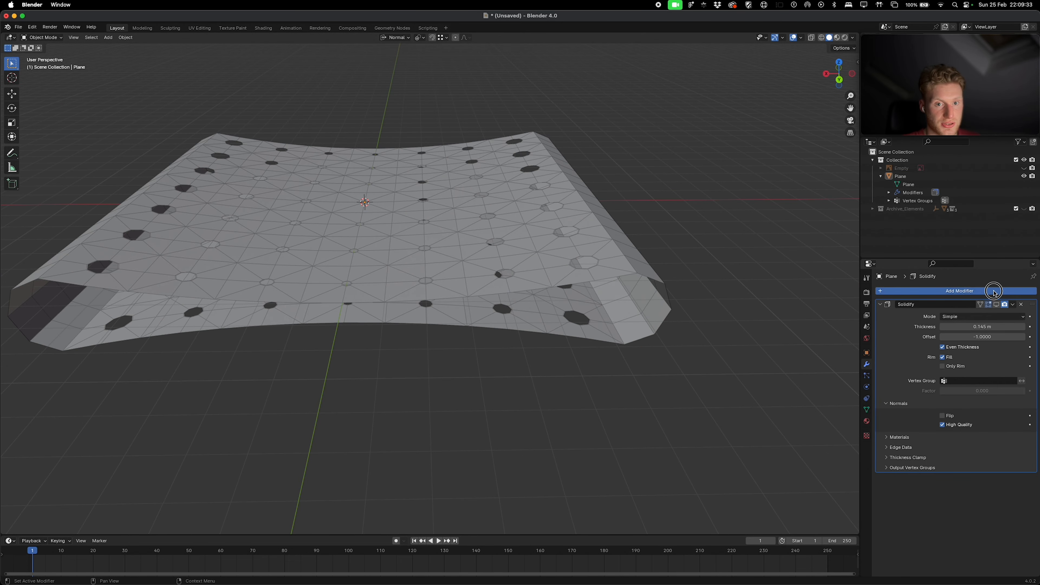
{"action": "left_click", "coordinate": [970, 291]}
{"action": "mouse_move", "coordinate": [970, 292]}
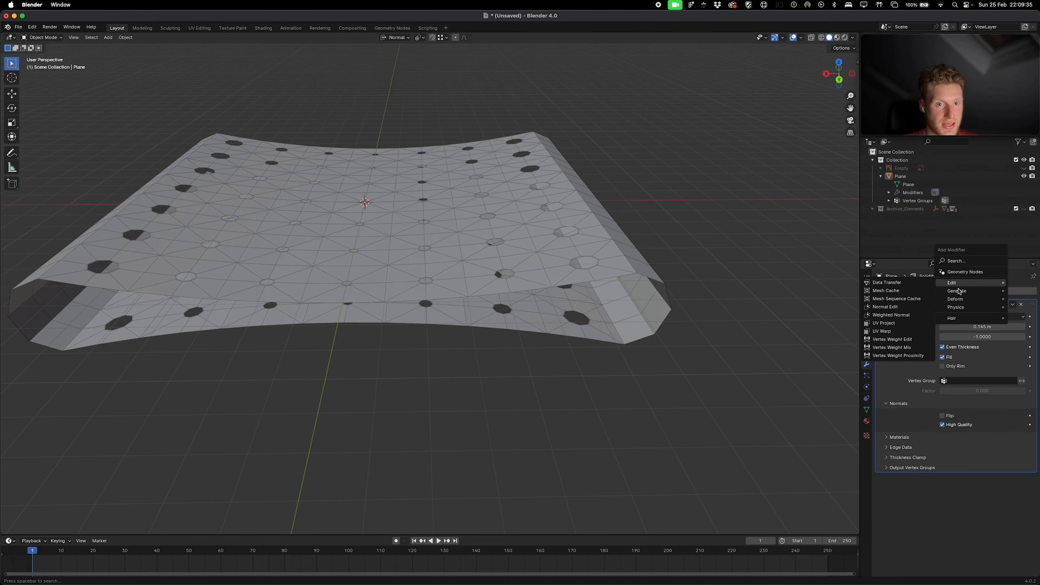
{"action": "left_click", "coordinate": [893, 396]}
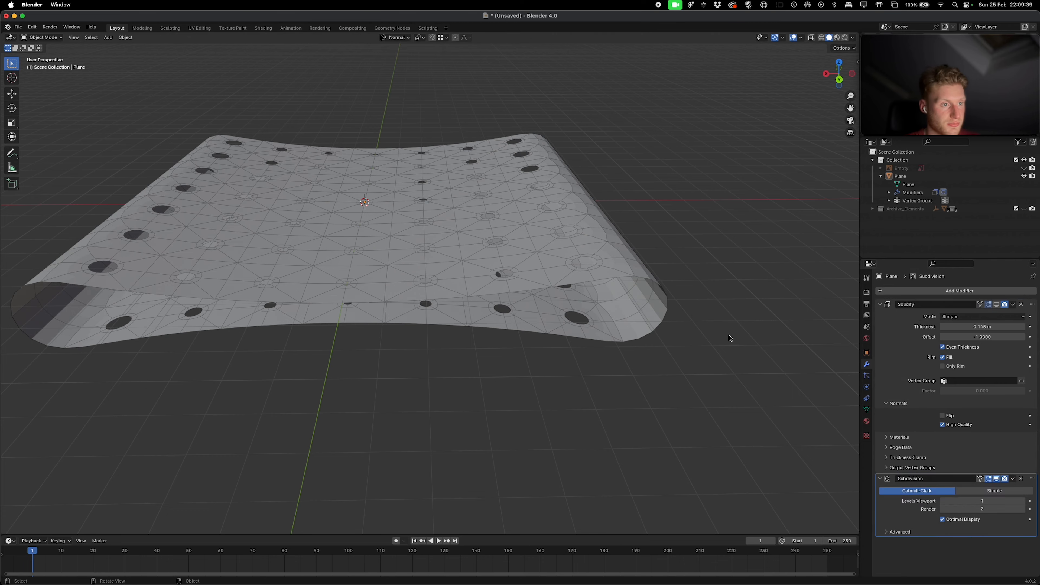
{"action": "scroll", "coordinate": [680, 283], "scroll_direction": "right", "scroll_amount": 10}
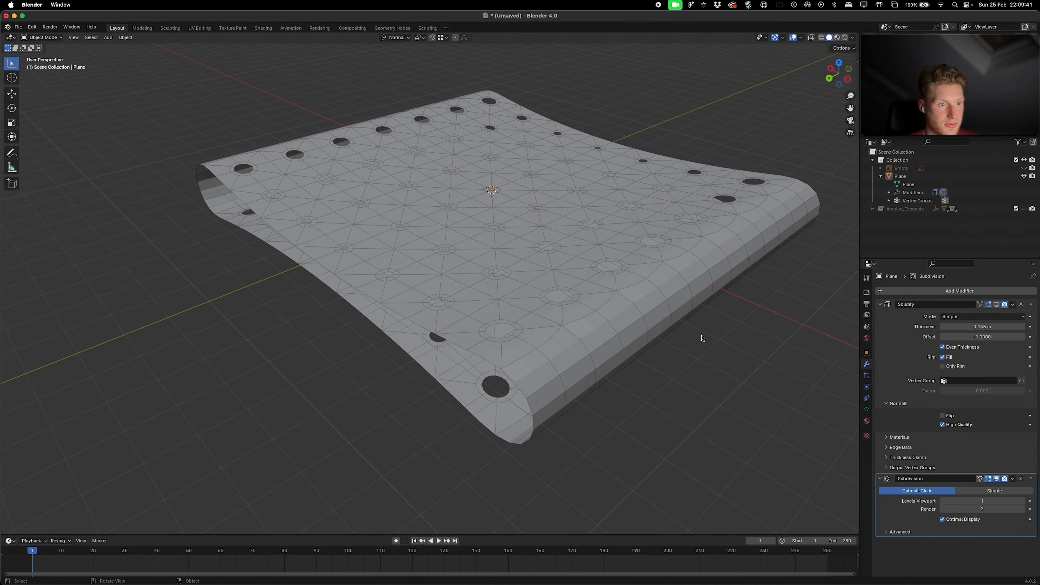
{"action": "scroll", "coordinate": [701, 338], "scroll_direction": "left", "scroll_amount": 8}
{"action": "scroll", "coordinate": [636, 235], "scroll_direction": "up", "scroll_amount": 10}
{"action": "scroll", "coordinate": [582, 240], "scroll_direction": "down", "scroll_amount": 3}
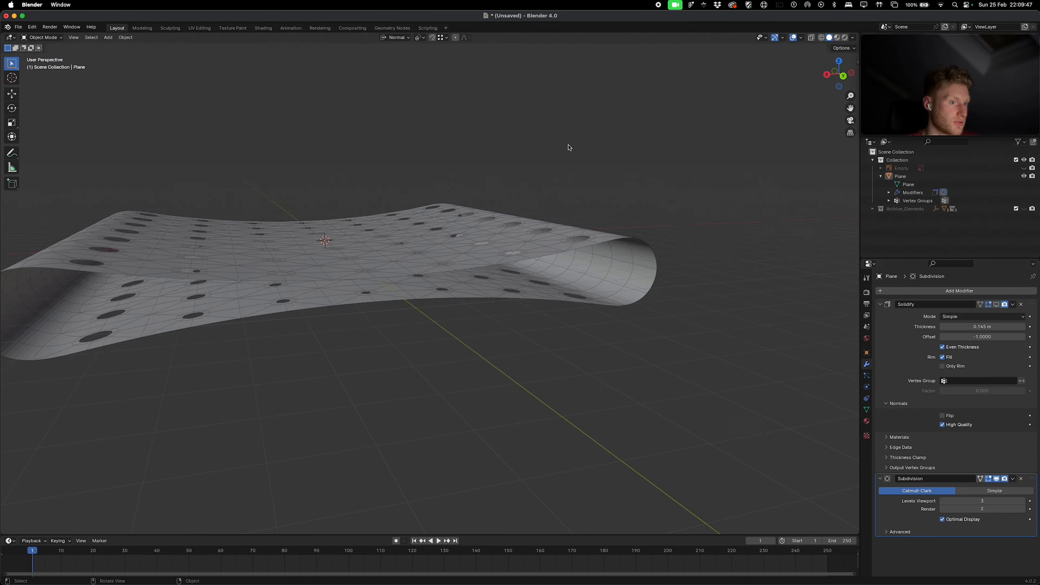
{"action": "scroll", "coordinate": [565, 149], "scroll_direction": "right", "scroll_amount": 5}
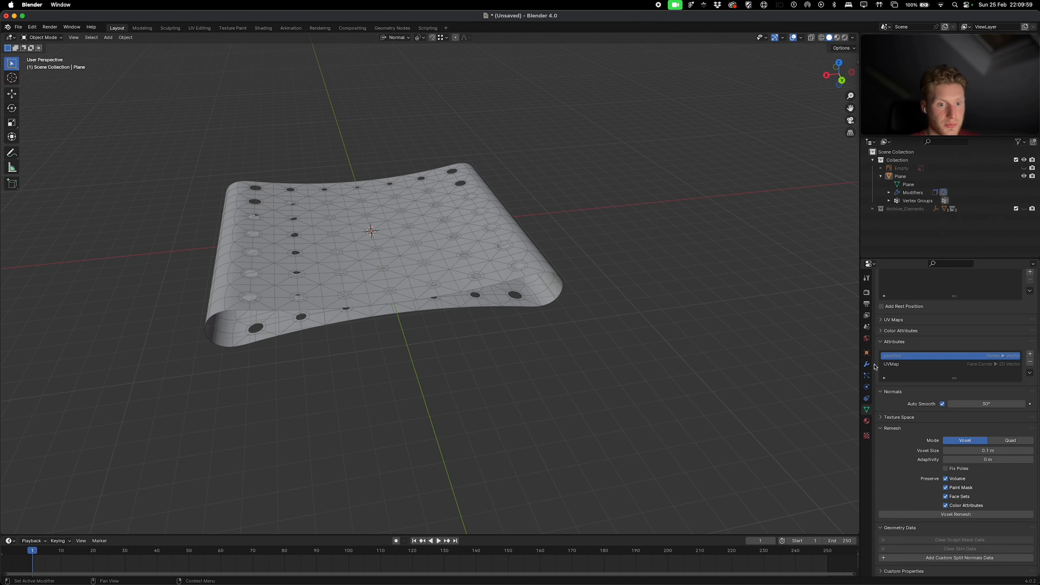
Step: Extrude the vertex rows along both open ends, hide Subdivision in the viewport, and scale the extrusion to about 1.014 along global Y
{"action": "left_click", "coordinate": [867, 365]}
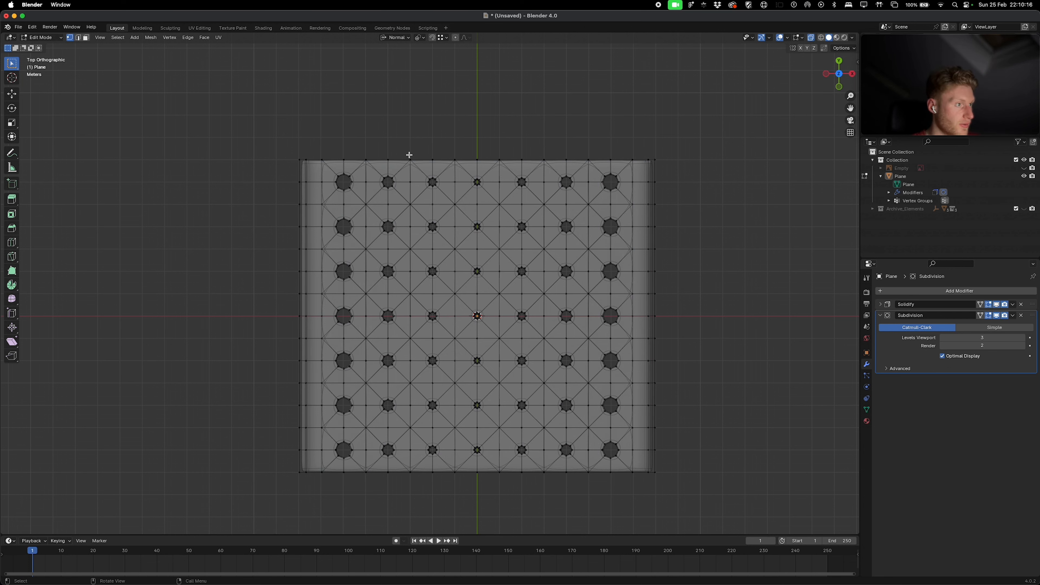
{"action": "left_click_drag", "start_coordinate": [729, 142], "coordinate": [269, 165]}
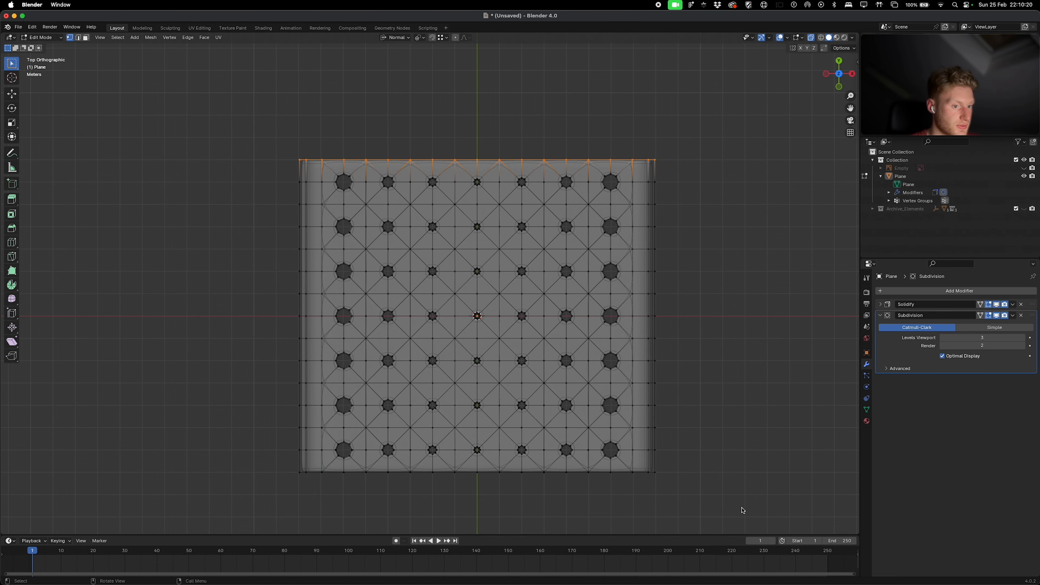
{"action": "left_click_drag", "start_coordinate": [719, 453], "coordinate": [260, 499], "text": "shift"}
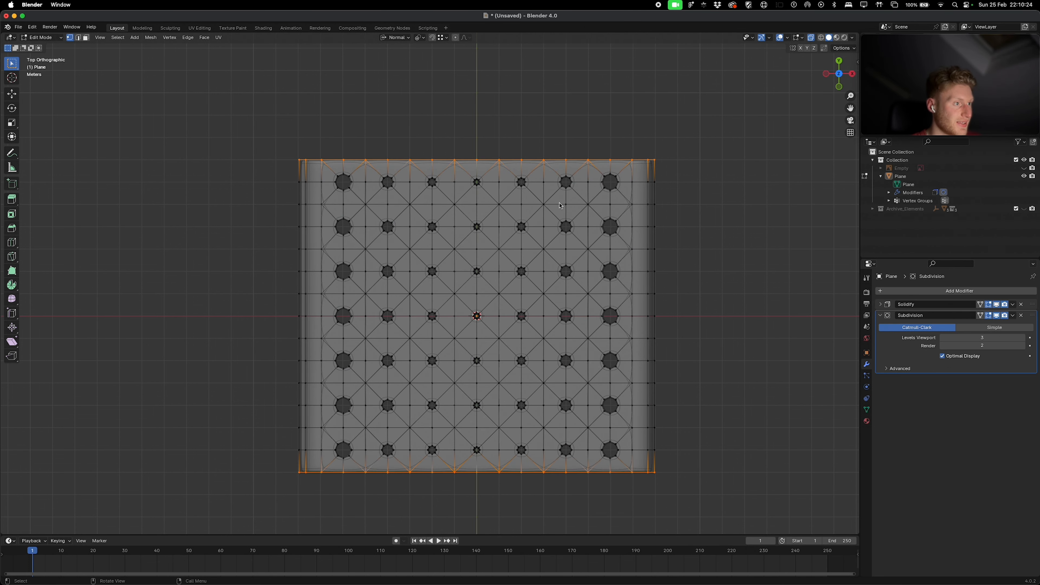
{"action": "key", "text": "e"}
{"action": "key", "text": "Escape"}
{"action": "left_click", "coordinate": [996, 315]}
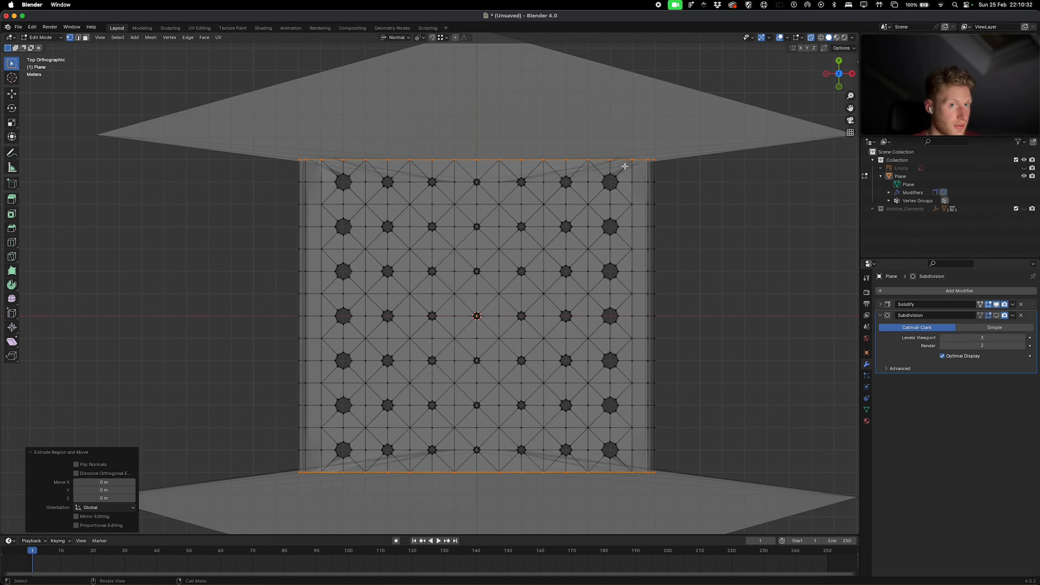
{"action": "key", "text": "s"}
{"action": "key", "text": "y"}
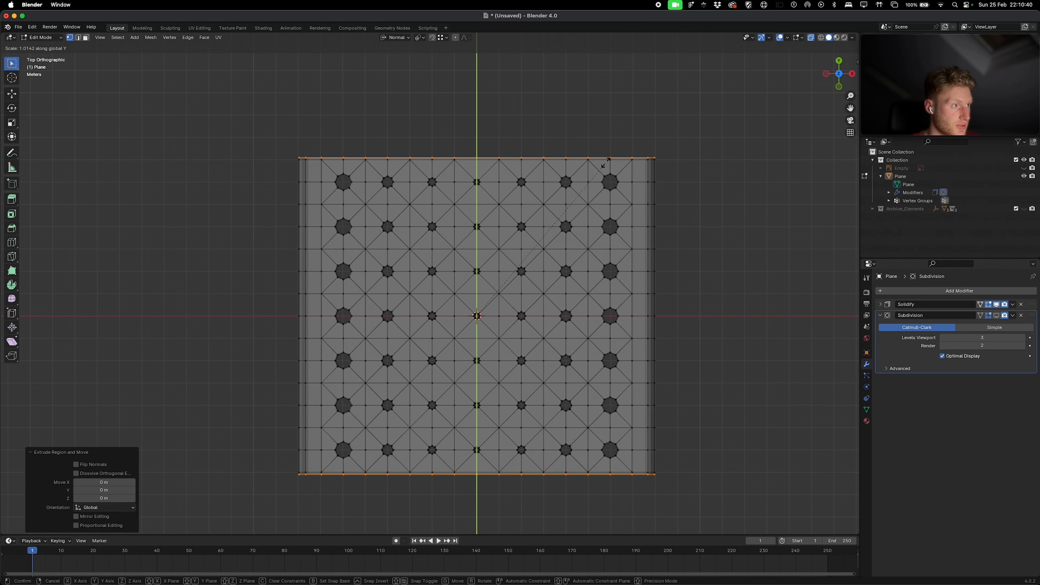
{"action": "left_click", "coordinate": [606, 163]}
{"action": "key", "text": "Tab"}
{"action": "scroll", "coordinate": [646, 178], "scroll_direction": "up", "scroll_amount": 5}
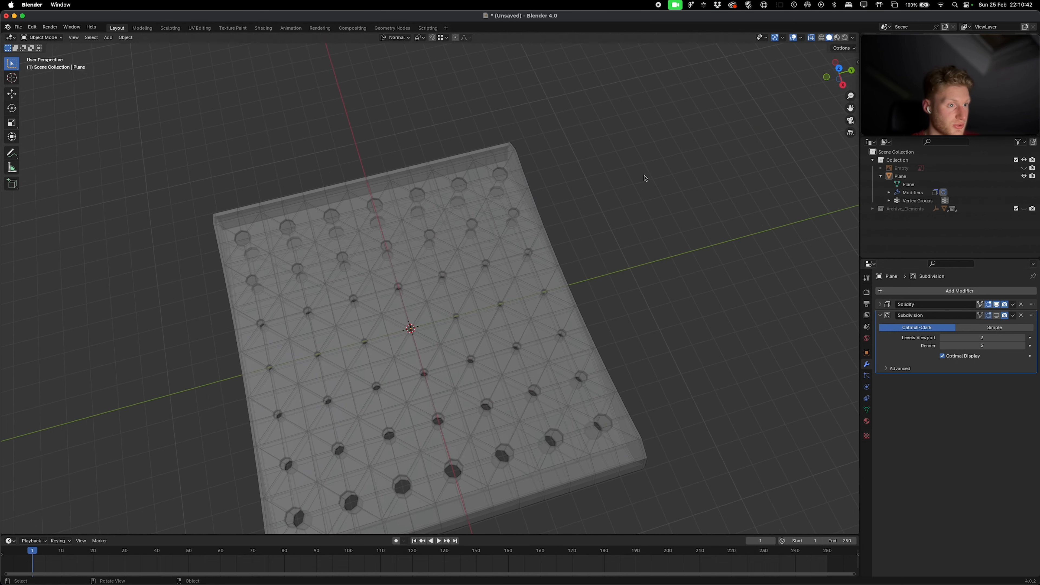
Step: Apply an edge crease to the outer edge loops at both open ends of the bench and return to Object Mode
{"action": "scroll", "coordinate": [646, 178], "scroll_direction": "up", "scroll_amount": 5}
{"action": "key", "text": "Tab"}
{"action": "key", "text": "shift+e"}
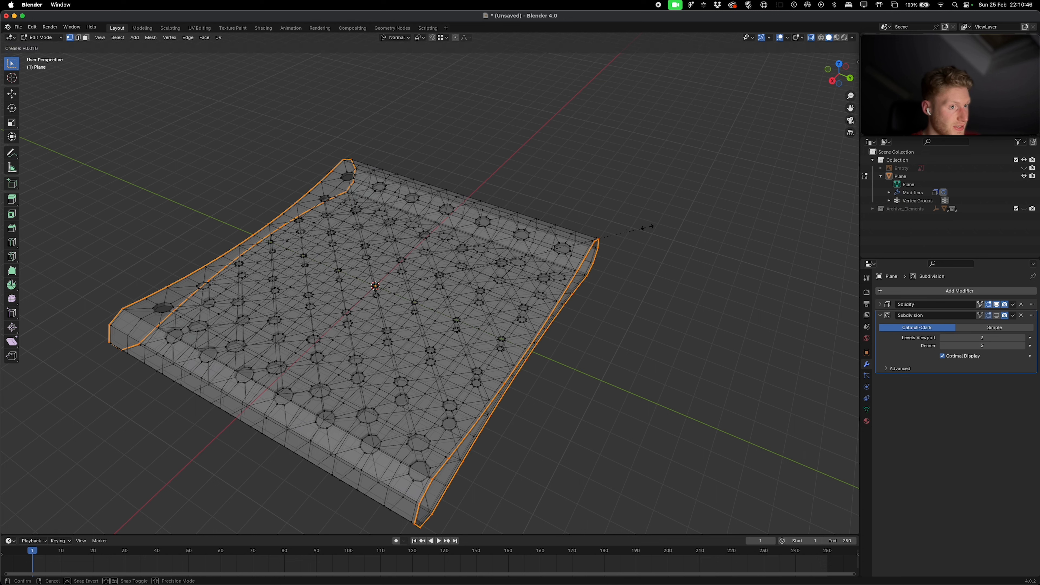
{"action": "left_click", "coordinate": [642, 223]}
{"action": "key", "text": "Tab"}
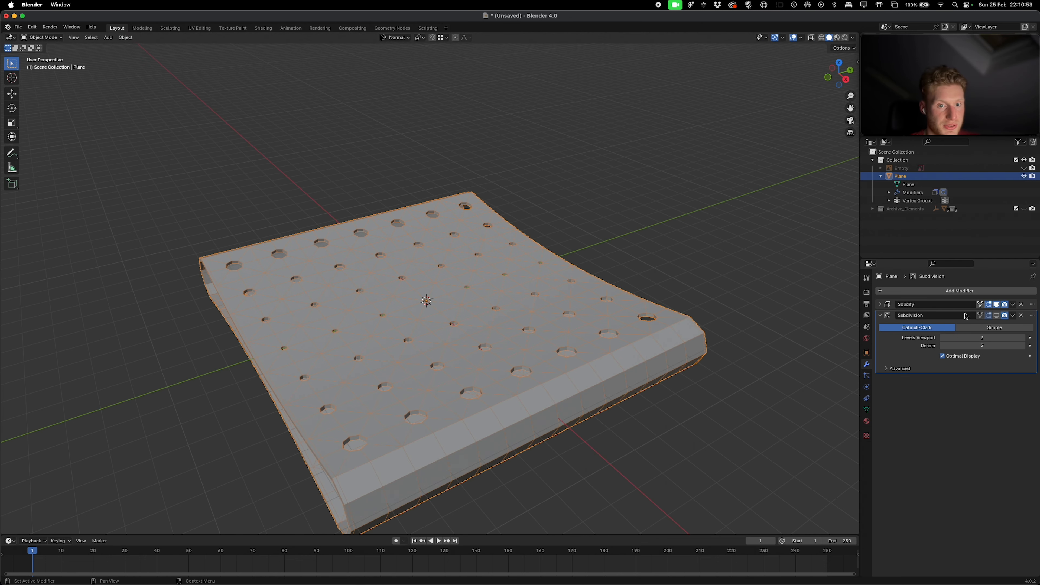
Step: Show the Subdivision modifier in the viewport again and deselect the bench
{"action": "left_click", "coordinate": [1000, 315]}
{"action": "scroll", "coordinate": [674, 279], "scroll_direction": "left", "scroll_amount": 8}
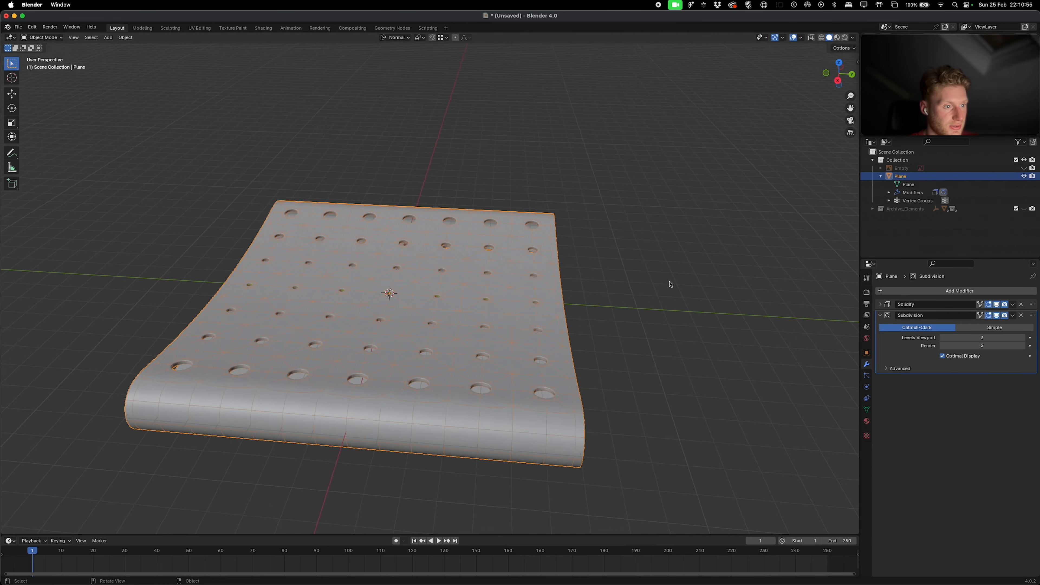
{"action": "left_click", "coordinate": [671, 284]}
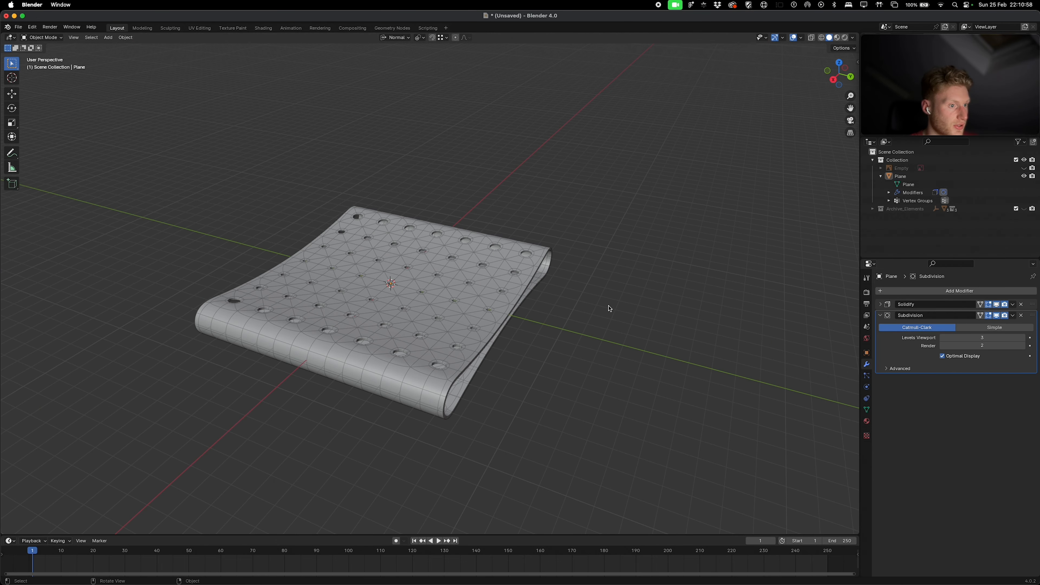
Step: Return the bench to Edit Mode, switch to edge selection and clear the current selection
{"action": "key", "text": "Tab"}
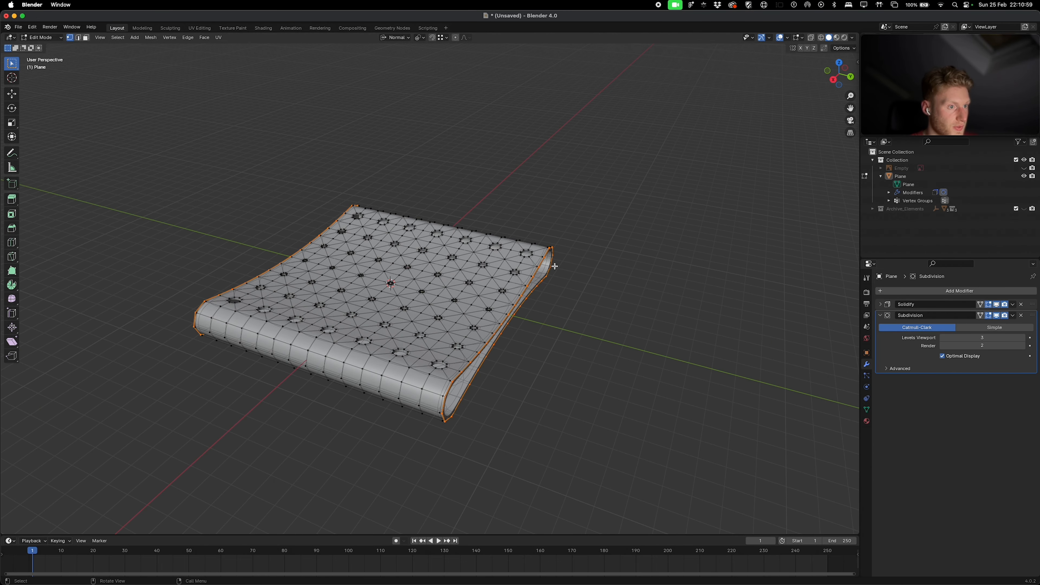
{"action": "scroll", "coordinate": [555, 267], "scroll_direction": "left", "scroll_amount": 5}
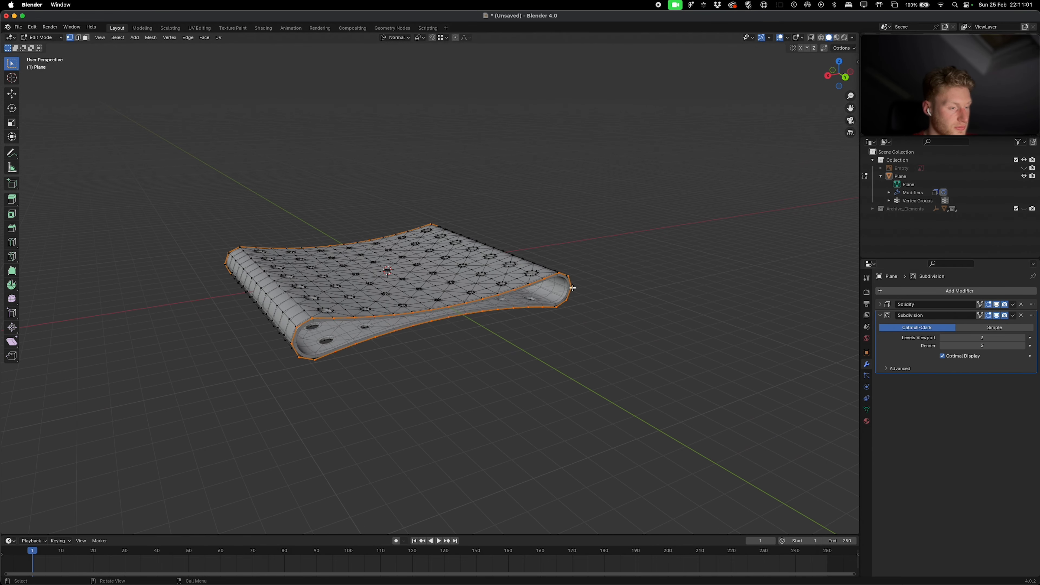
{"action": "scroll", "coordinate": [580, 274], "scroll_direction": "left", "scroll_amount": 5}
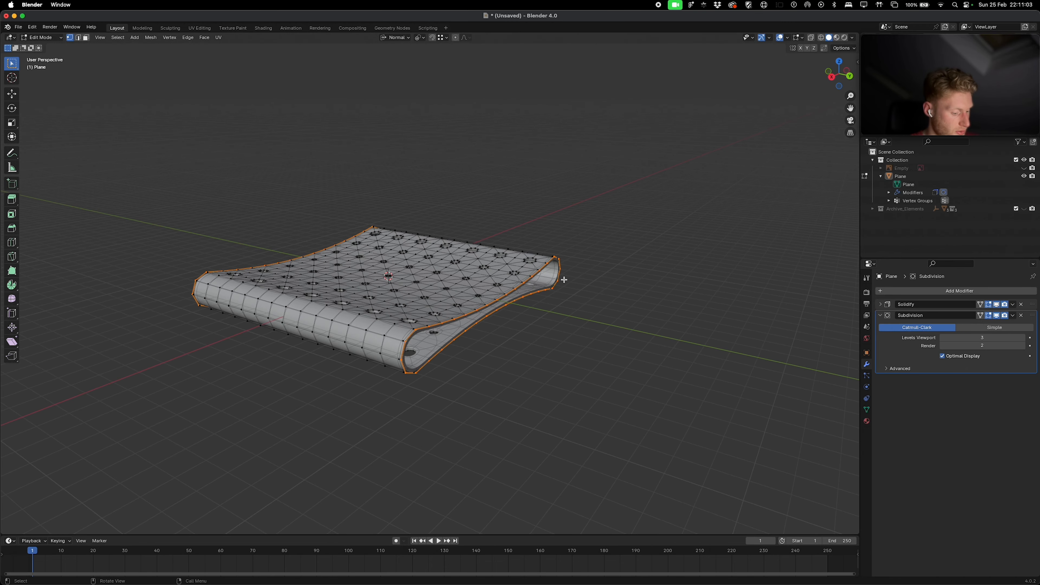
{"action": "key", "text": "2"}
{"action": "scroll", "coordinate": [564, 280], "scroll_direction": "left", "scroll_amount": 3}
{"action": "key", "text": "alt+a"}
{"action": "scroll", "coordinate": [551, 272], "scroll_direction": "left", "scroll_amount": 3}
{"action": "scroll", "coordinate": [551, 304], "scroll_direction": "up", "scroll_amount": 5}
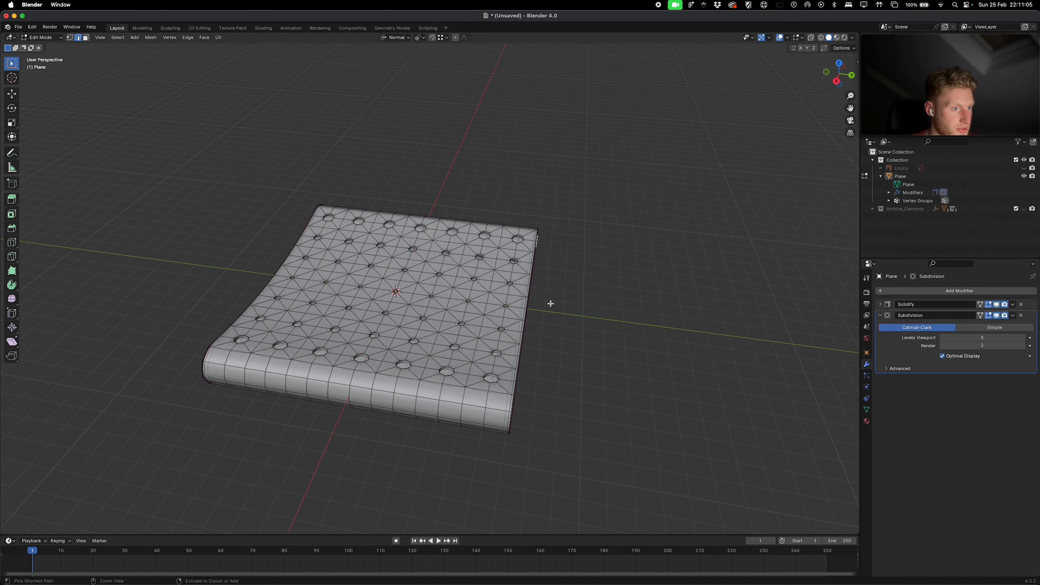
Step: Duplicate the bench's outer rim edge loop on one side in place and separate the copy into its own object
{"action": "left_click", "coordinate": [615, 314], "text": "alt"}
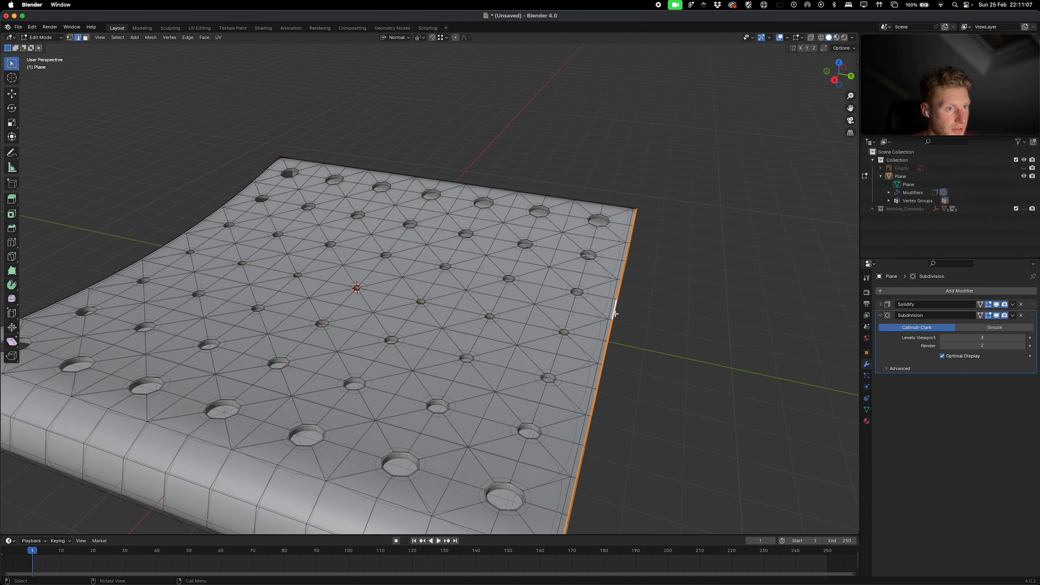
{"action": "scroll", "coordinate": [614, 314], "scroll_direction": "down", "scroll_amount": 5}
{"action": "key", "text": "shift+d"}
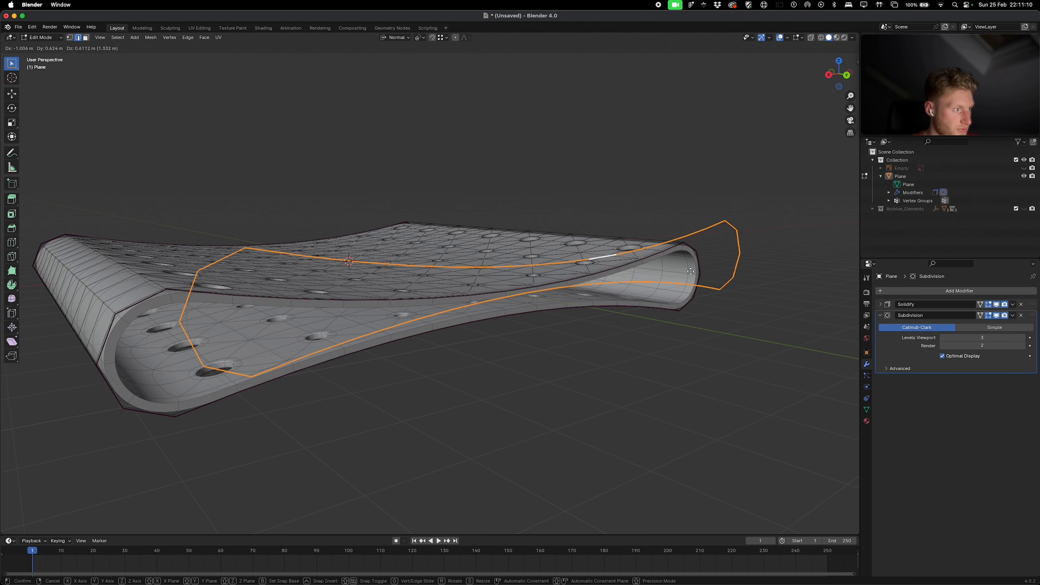
{"action": "right_click", "coordinate": [691, 272]}
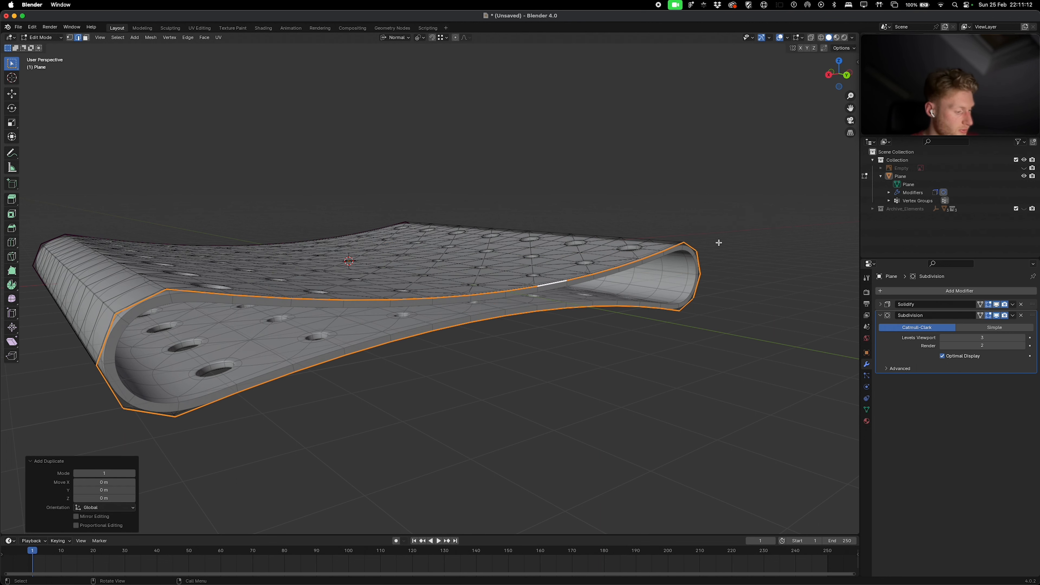
{"action": "key", "text": "ctrl+e"}
{"action": "mouse_move", "coordinate": [697, 267]}
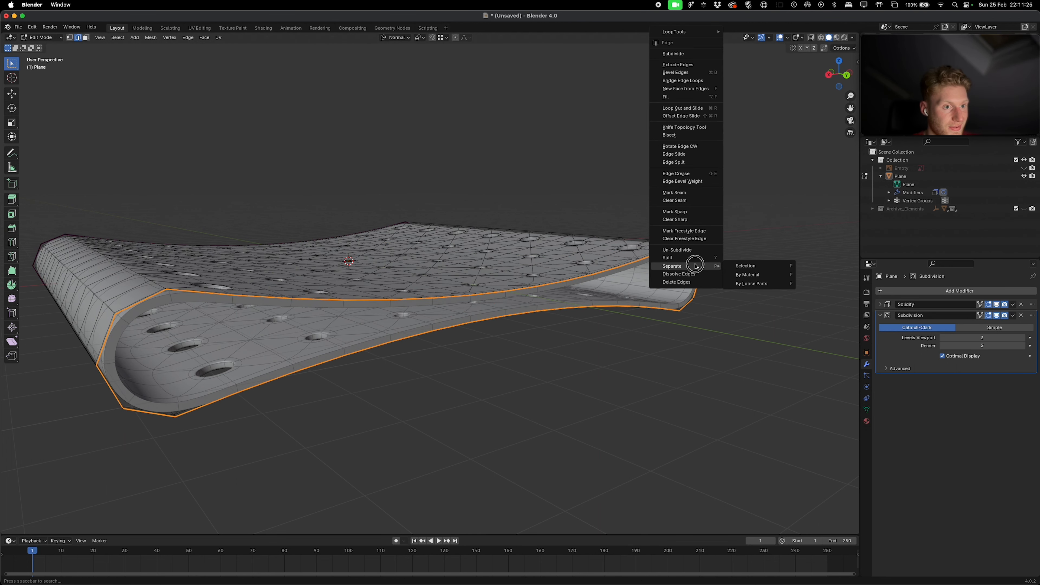
{"action": "left_click", "coordinate": [753, 267]}
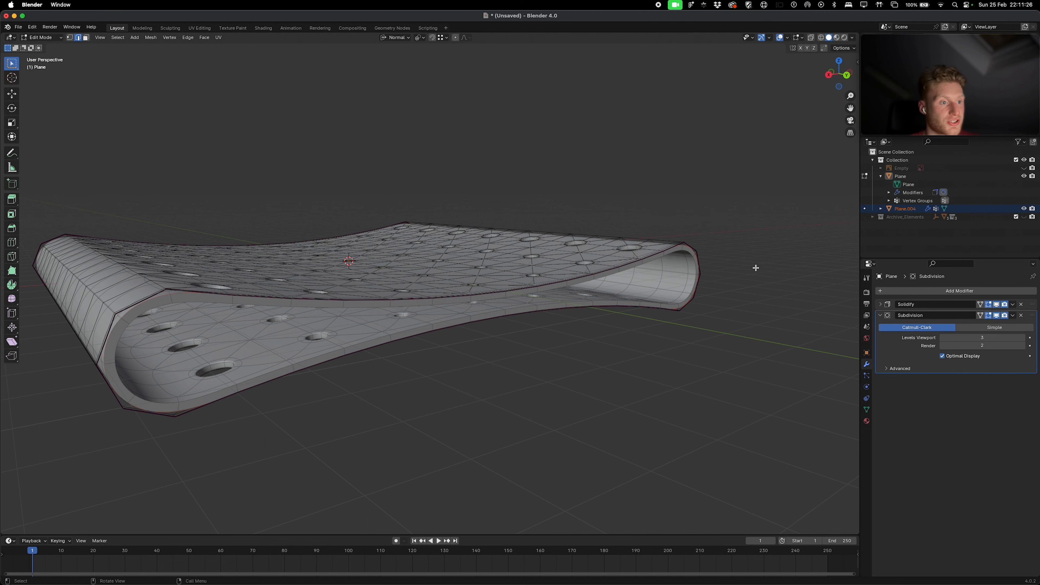
Step: Hide the bench's Subdivision modifier in the viewport and return to Object Mode
{"action": "left_click", "coordinate": [909, 210]}
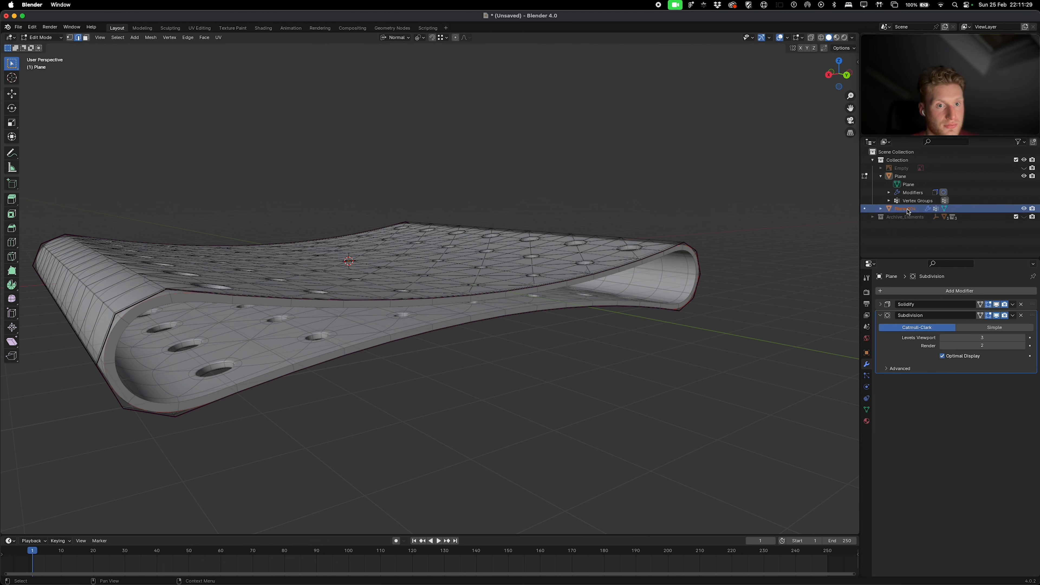
{"action": "left_click", "coordinate": [997, 316]}
{"action": "left_click", "coordinate": [901, 176]}
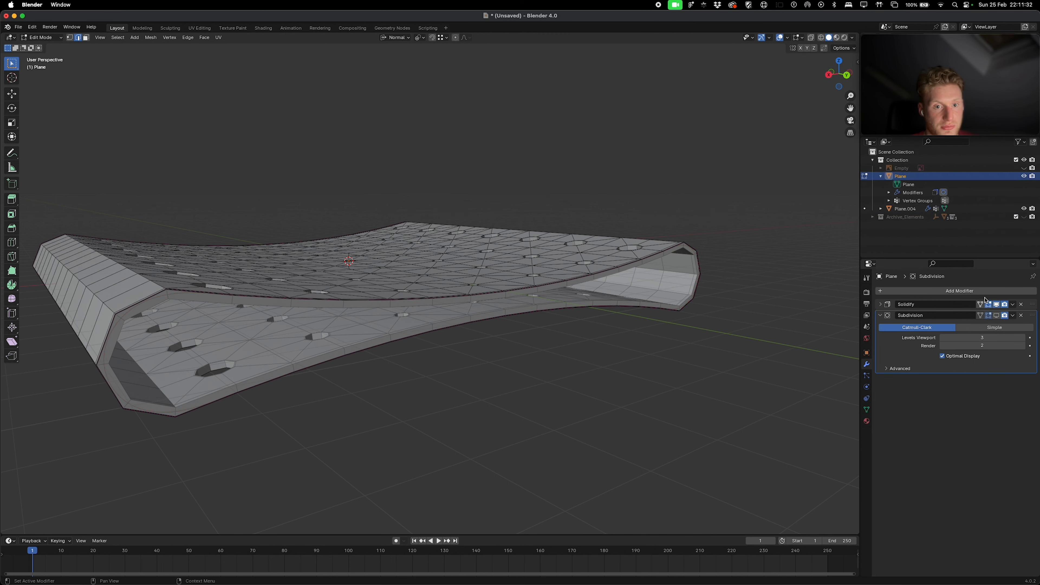
{"action": "key", "text": "Tab"}
{"action": "middle_click_drag", "start_coordinate": [639, 240], "coordinate": [687, 250]}
Step: Hide Solidify in the viewport on both the bench and the separated rim loop, and open the rim loop in Edit Mode
{"action": "left_click", "coordinate": [905, 209]}
{"action": "scroll", "coordinate": [688, 250], "scroll_direction": "down", "scroll_amount": 2}
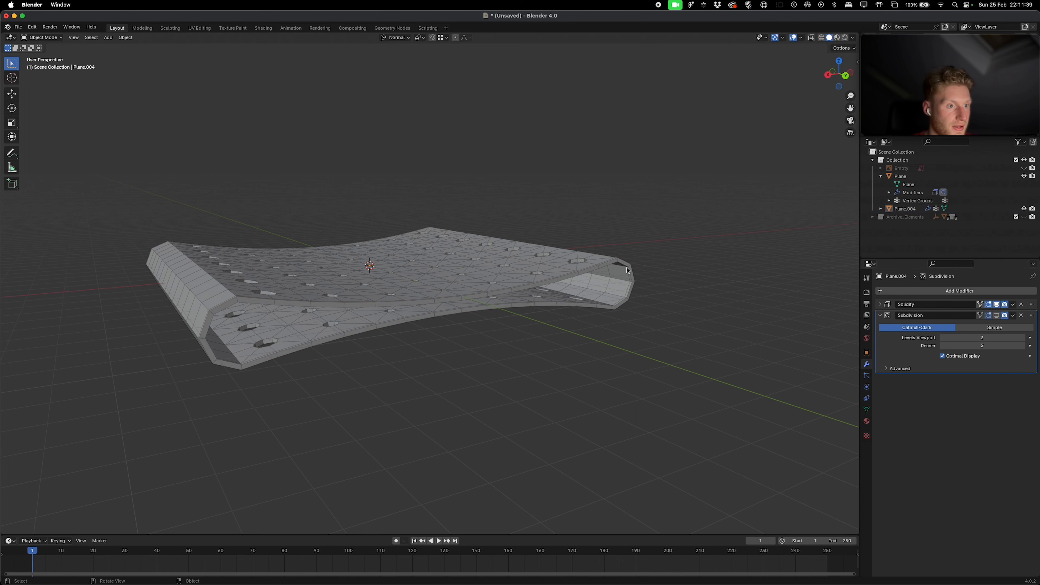
{"action": "left_click", "coordinate": [901, 176]}
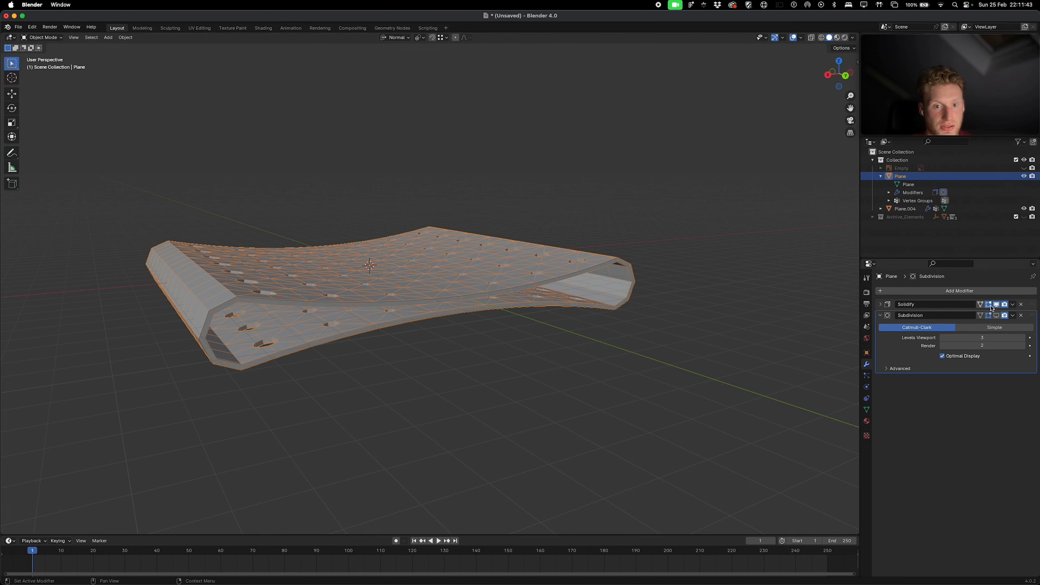
{"action": "left_click", "coordinate": [899, 209]}
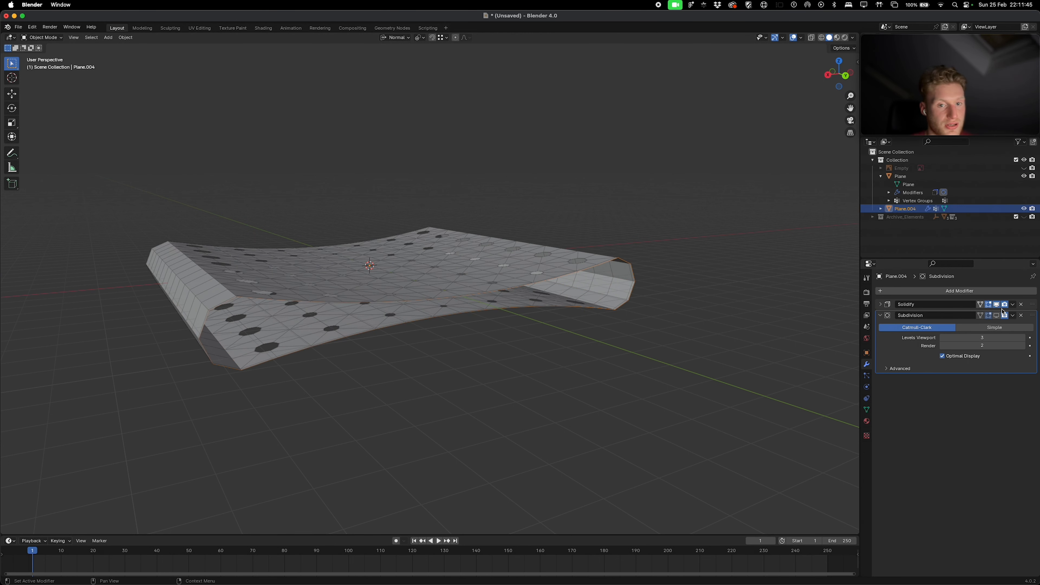
{"action": "middle_click_drag", "start_coordinate": [680, 303], "coordinate": [601, 258]}
{"action": "key", "text": "Tab"}
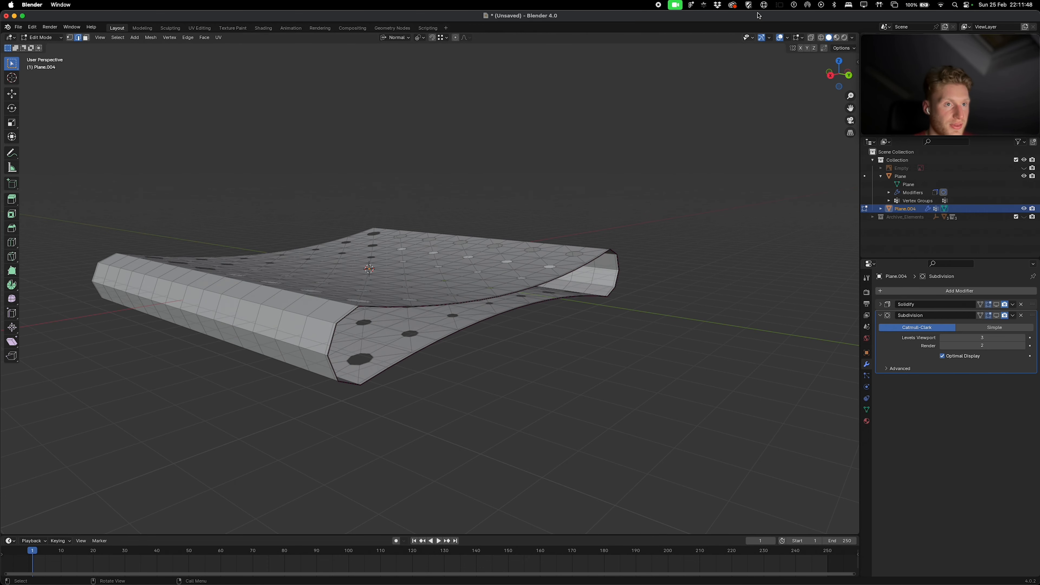
Step: Select the entire separated rim loop and extrude it outward along the Y axis into a band
{"action": "left_click", "coordinate": [830, 75]}
{"action": "scroll", "coordinate": [633, 231], "scroll_direction": "down", "scroll_amount": 3}
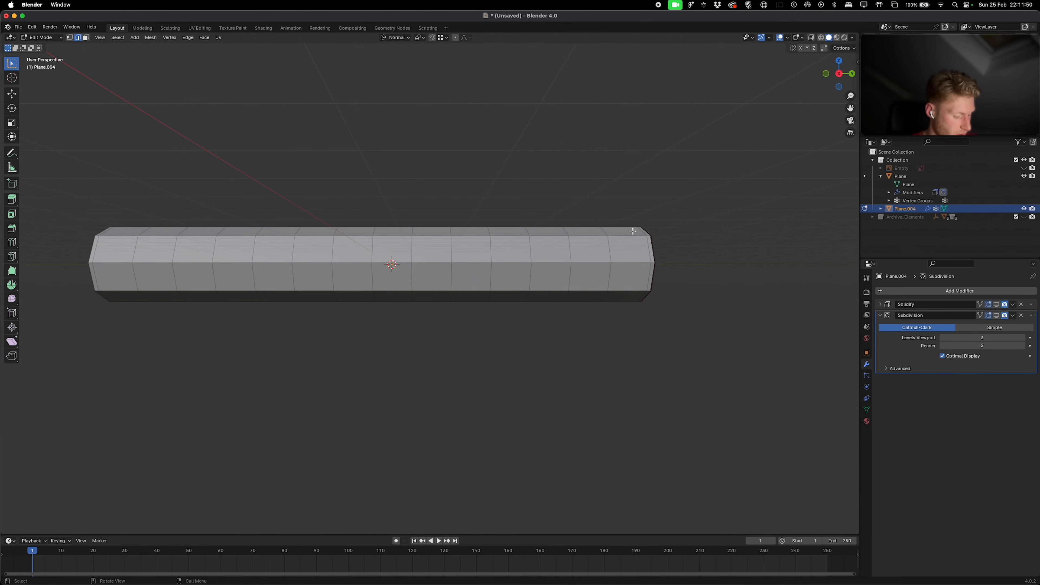
{"action": "left_click", "coordinate": [839, 74]}
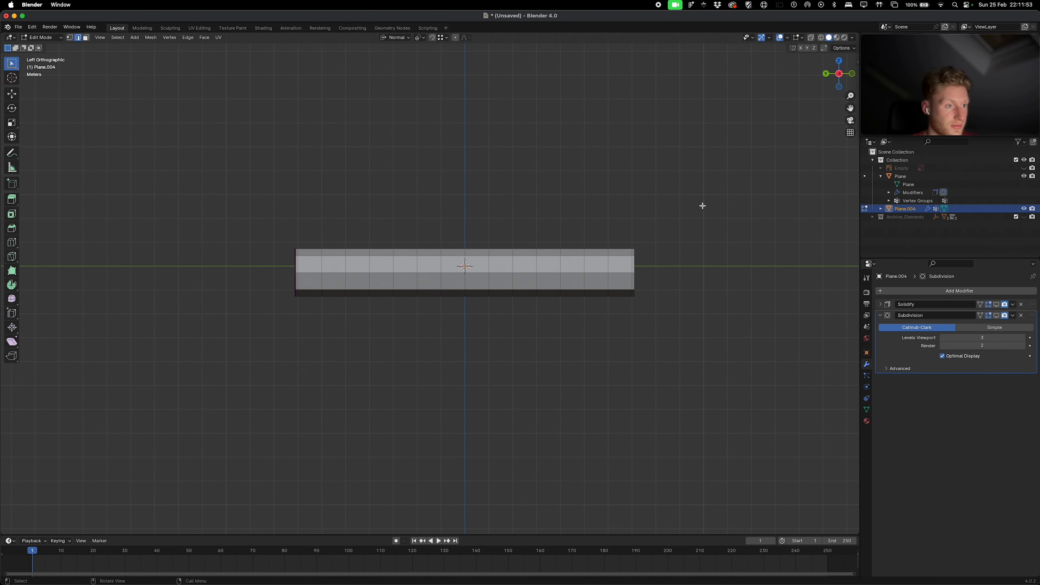
{"action": "key", "text": "Tab"}
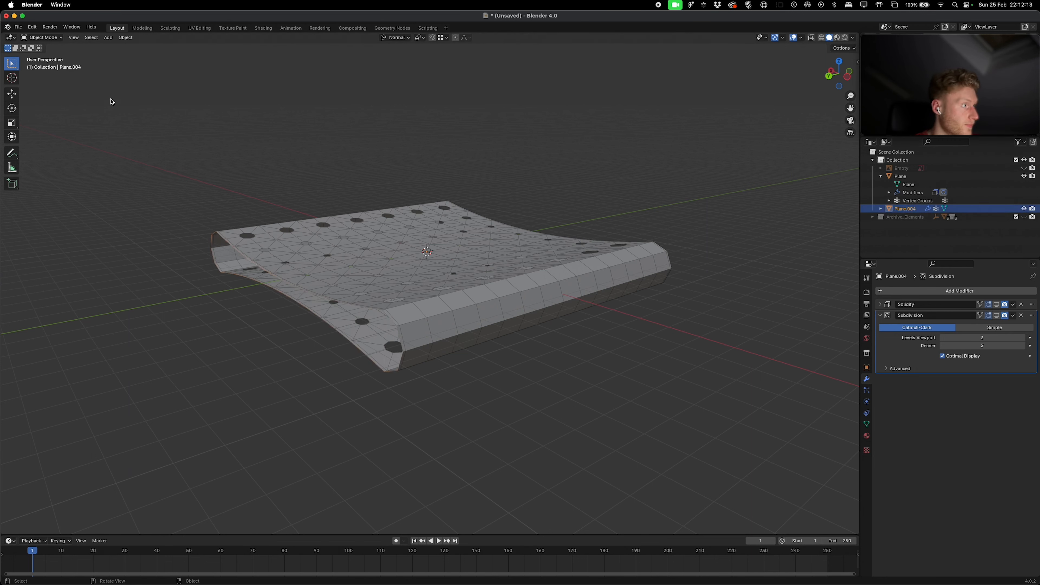
{"action": "key", "text": "Tab"}
{"action": "key", "text": "a"}
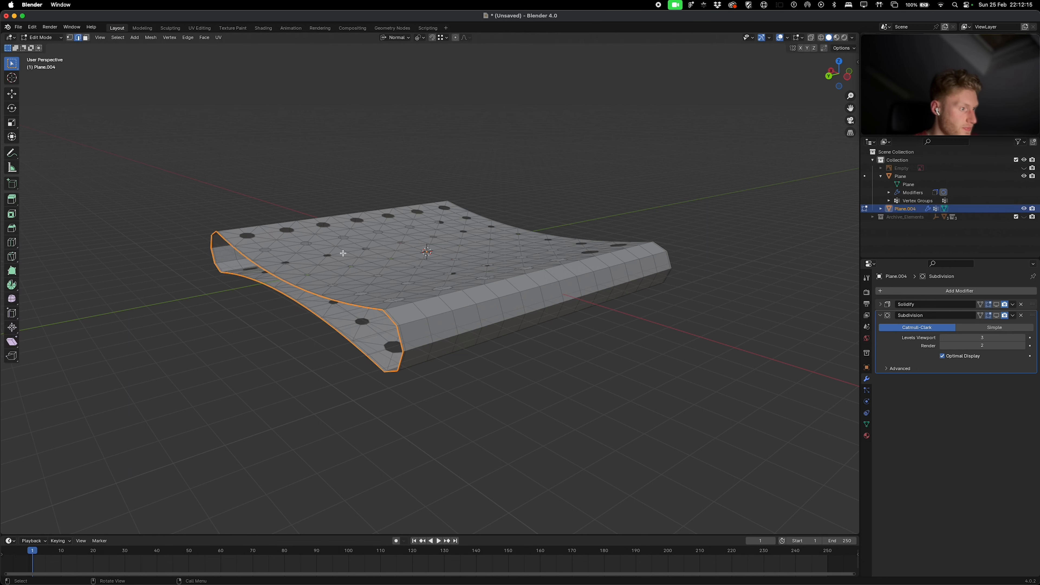
{"action": "key", "text": "e"}
{"action": "key", "text": "y"}
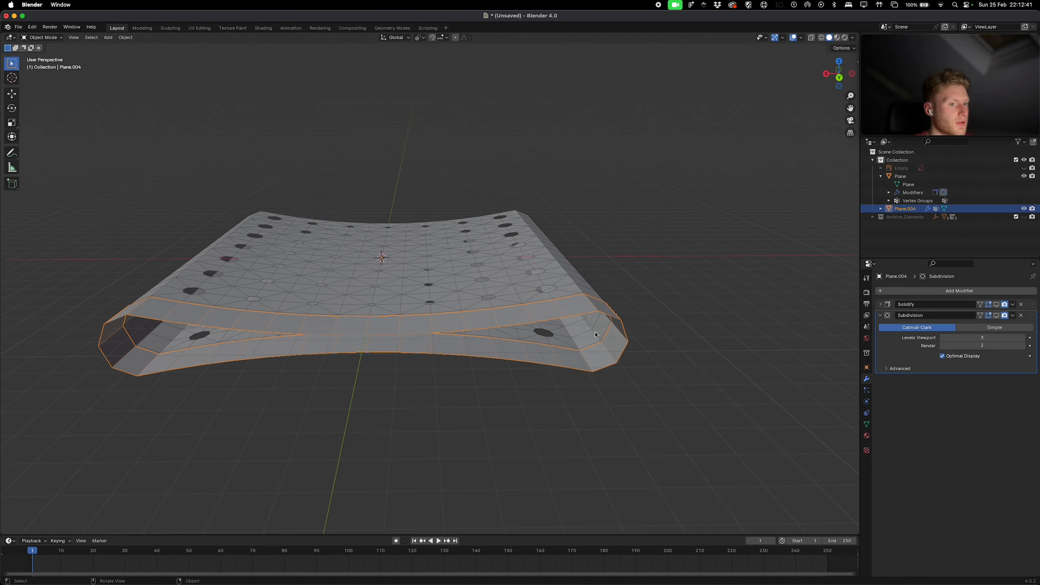
Step: Bridge opposing upper and lower edges on the band's outer loop near one rolled end with Bridge Edge Loops
{"action": "mouse_move", "coordinate": [639, 266]}
{"action": "middle_mouse_down"}
{"action": "mouse_move", "coordinate": [651, 263]}
{"action": "mouse_move", "coordinate": [646, 270]}
{"action": "middle_mouse_up"}
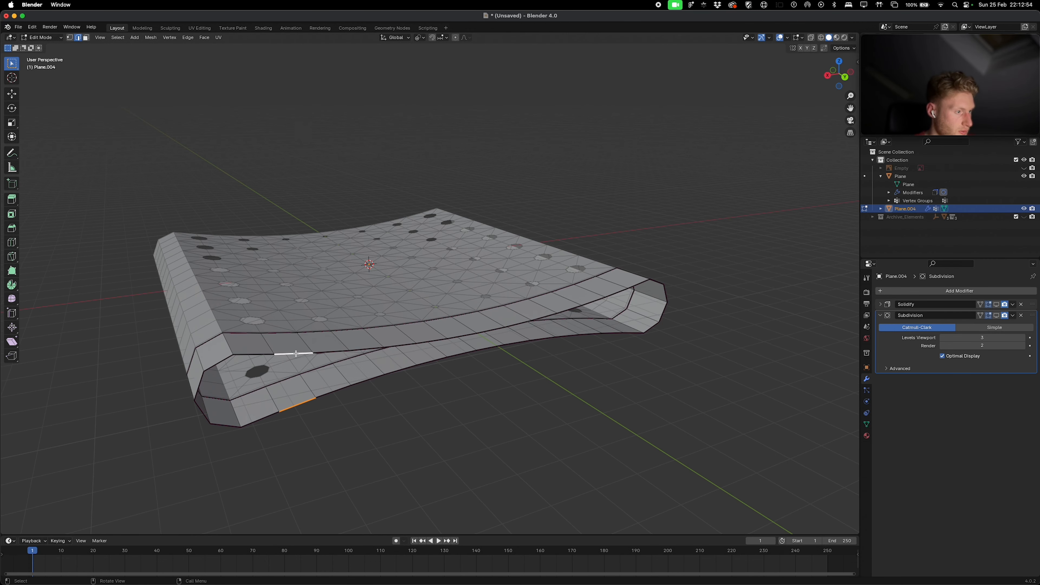
{"action": "key", "text": "ctrl+e"}
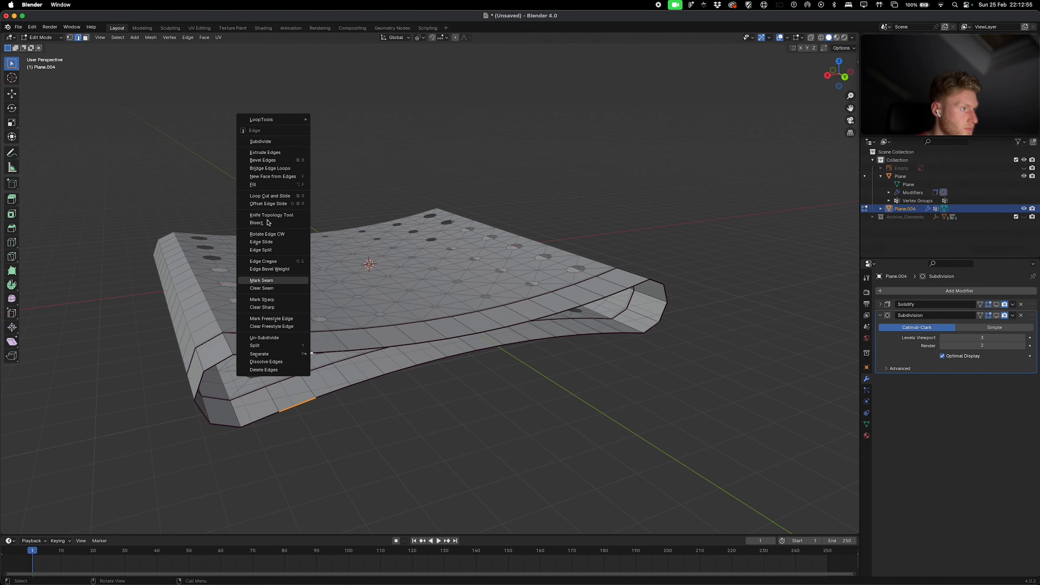
{"action": "left_click", "coordinate": [259, 168]}
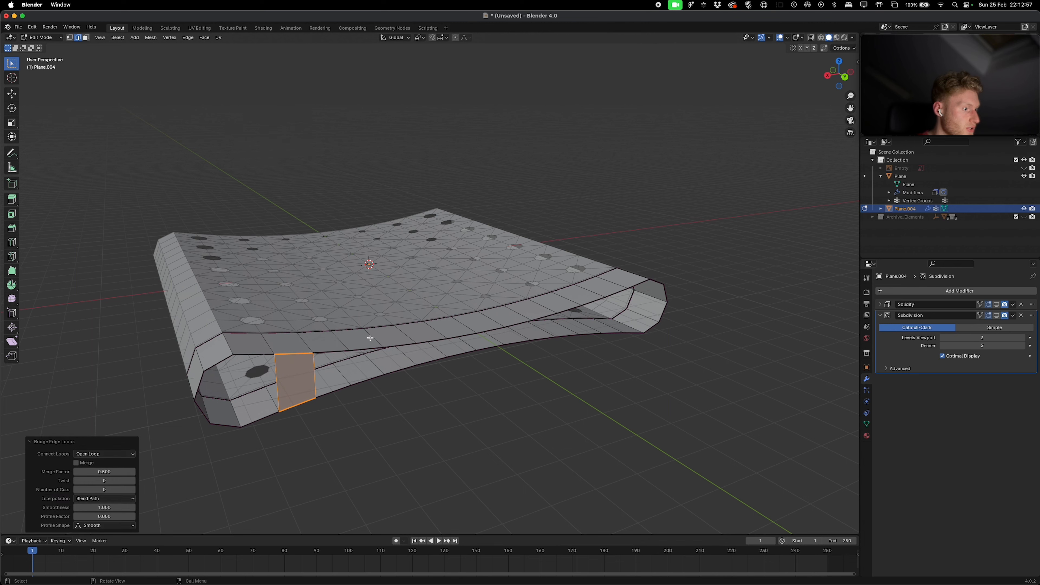
{"action": "key", "text": "ctrl+e"}
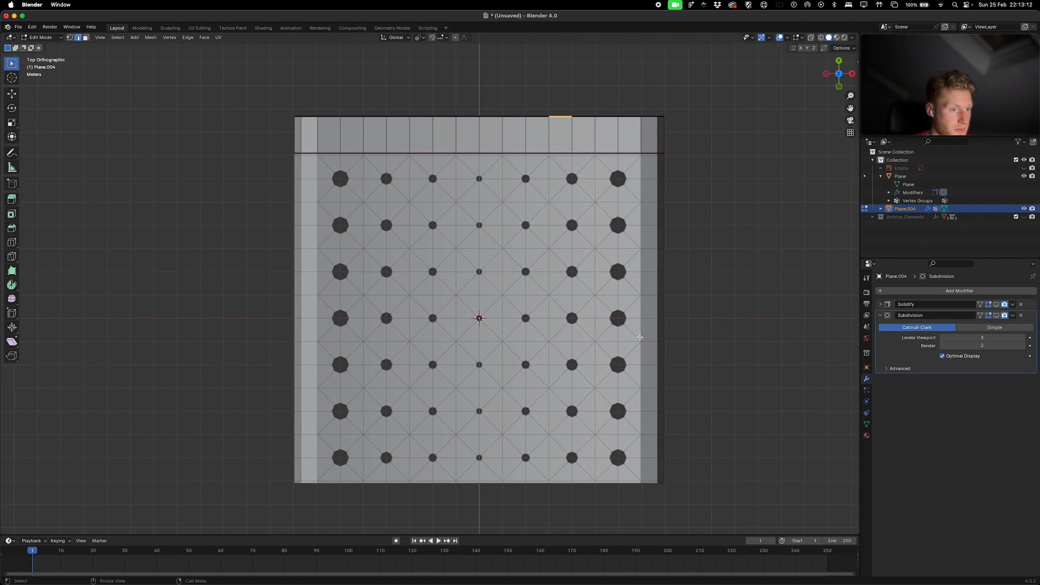
Step: Select the remaining upper and lower outer edges between the rolled ends and fill the gap with a single face
{"action": "key", "text": "alt+a"}
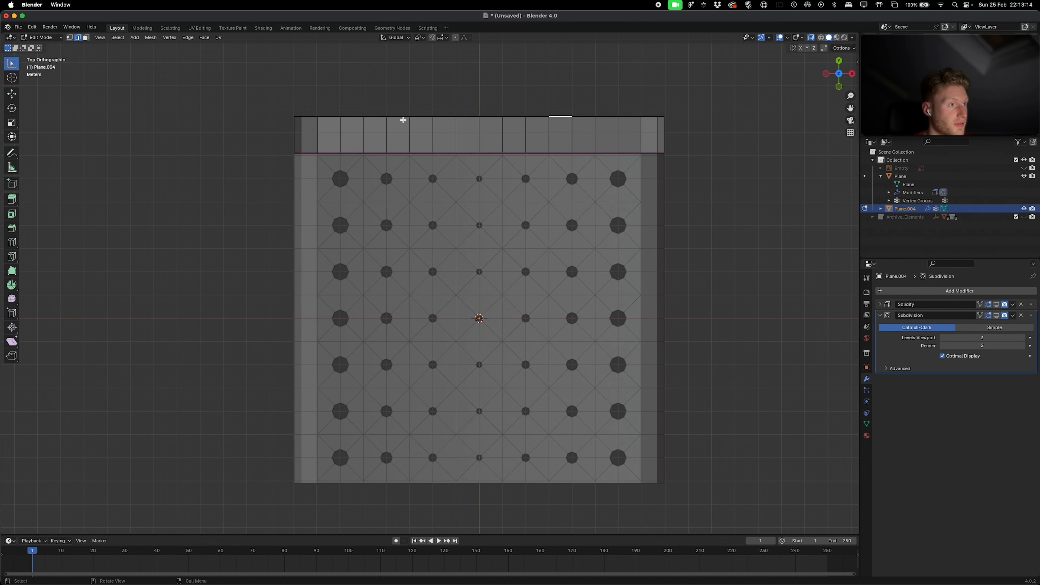
{"action": "left_click_drag", "start_coordinate": [340, 105], "coordinate": [529, 129]}
{"action": "middle_click_drag", "start_coordinate": [525, 141], "coordinate": [472, 257]}
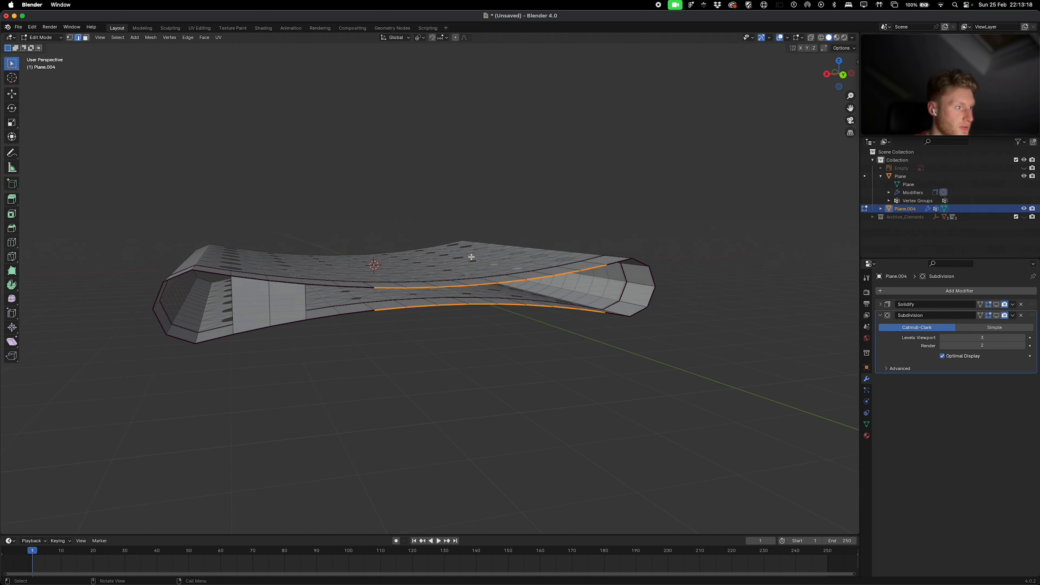
{"action": "middle_click_drag", "start_coordinate": [349, 285], "coordinate": [380, 341]}
{"action": "left_click", "coordinate": [375, 340], "text": "shift"}
{"action": "left_click", "coordinate": [374, 362], "text": "shift"}
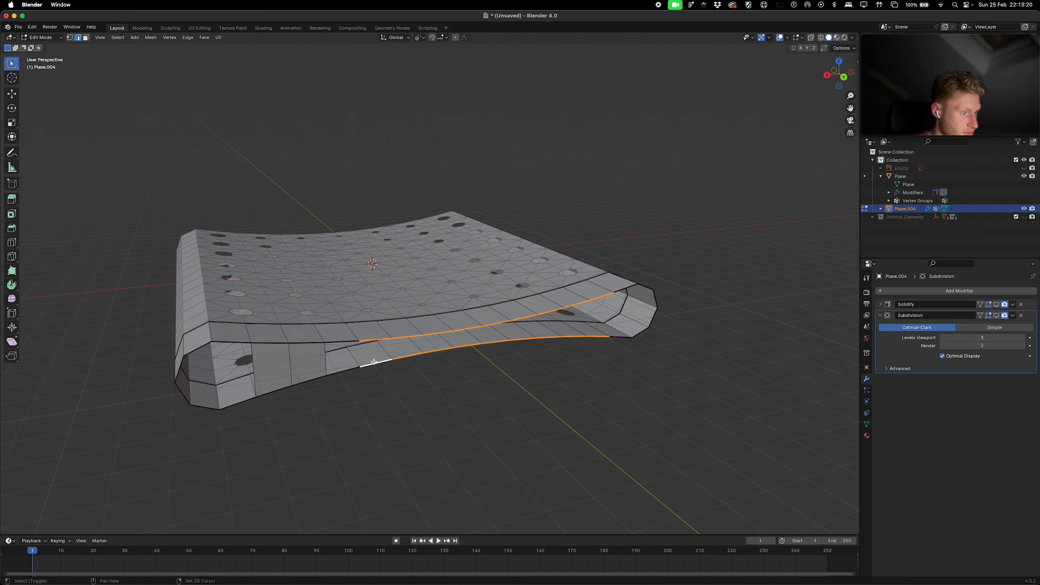
{"action": "left_click", "coordinate": [347, 342], "text": "shift"}
{"action": "left_click", "coordinate": [343, 371], "text": "shift"}
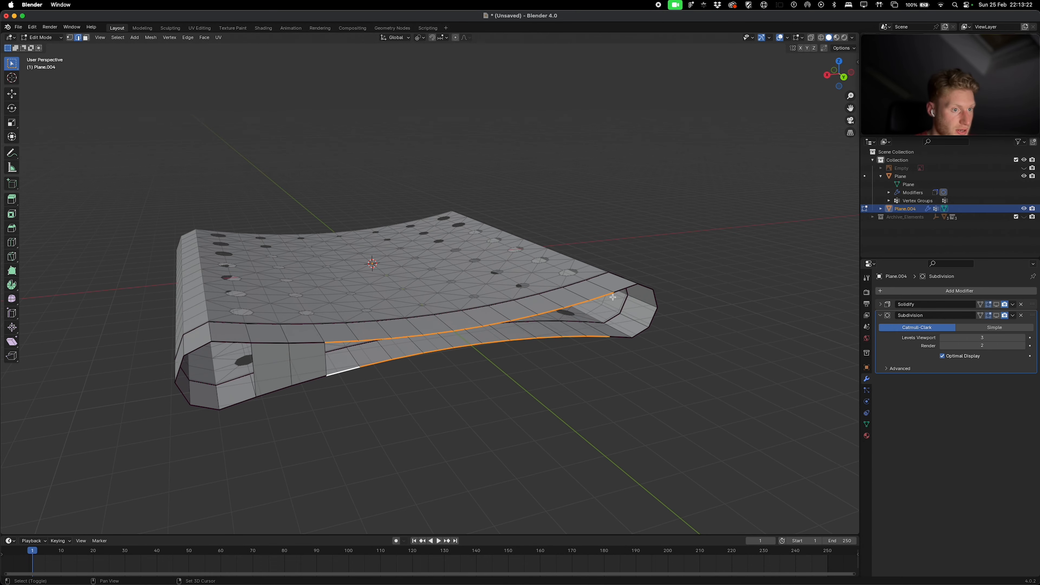
{"action": "key", "text": "f"}
Step: Knife four vertical cuts between matching upper and lower vertices, starting from the bridged end of the filled side face
{"action": "middle_click_drag", "start_coordinate": [613, 297], "coordinate": [335, 341]}
{"action": "key", "text": "k"}
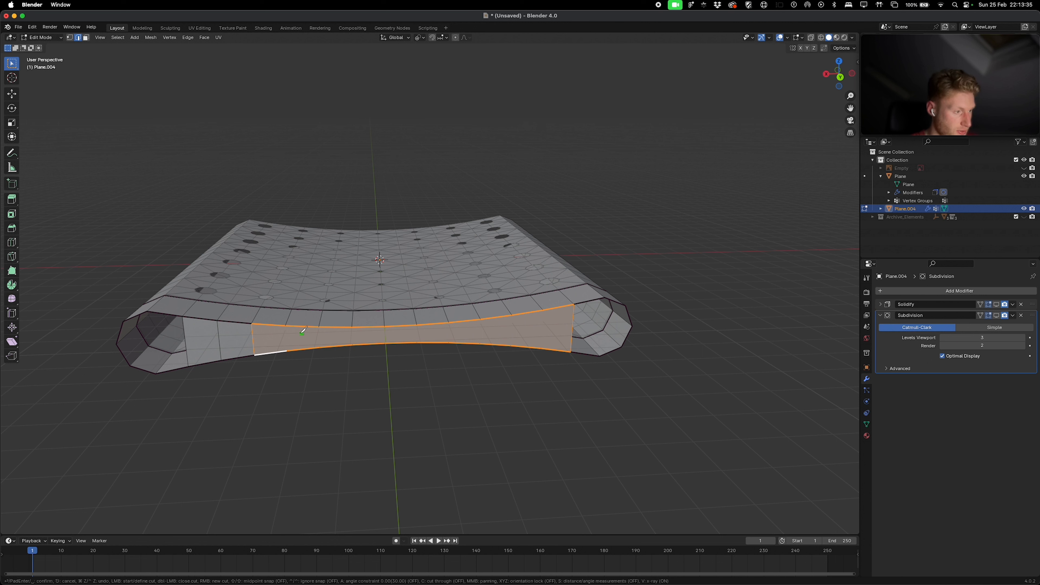
{"action": "left_click", "coordinate": [285, 326]}
{"action": "left_click", "coordinate": [286, 353]}
{"action": "left_click", "coordinate": [320, 348]}
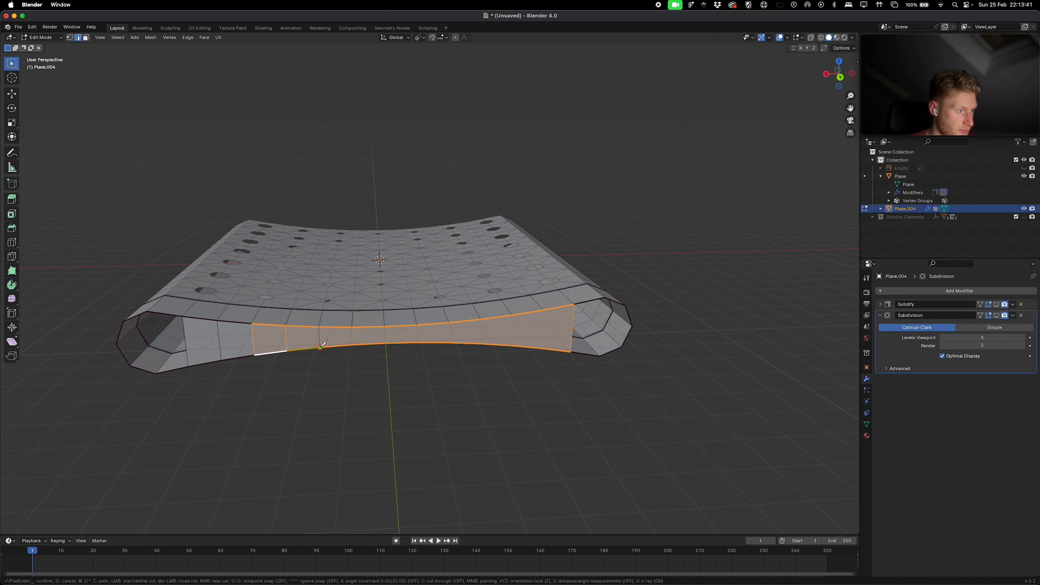
{"action": "left_click", "coordinate": [353, 345]}
{"action": "left_click", "coordinate": [385, 343]}
{"action": "key", "text": "Return"}
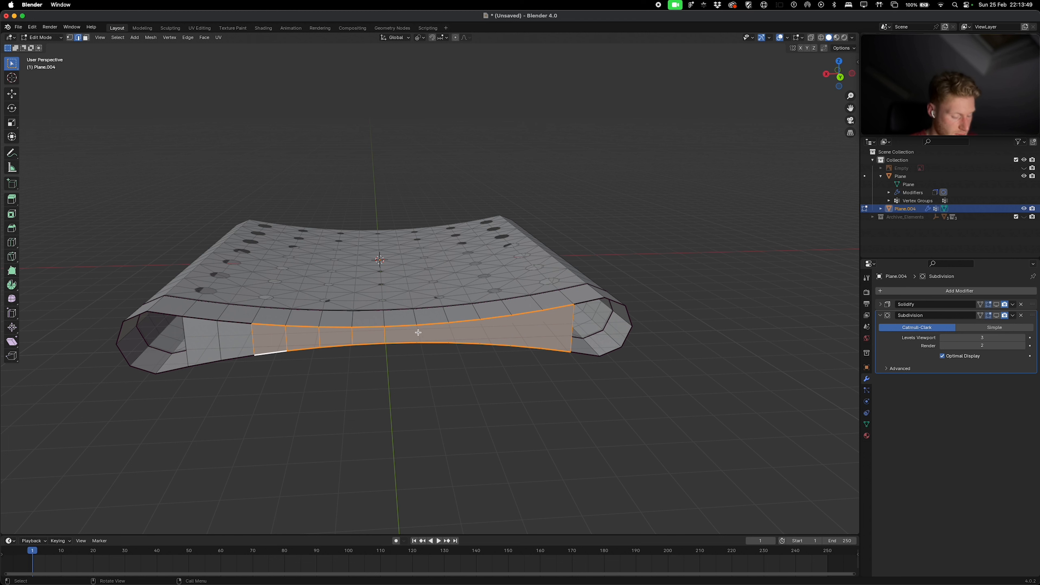
Step: Divide the rest of the side face with five more vertical Knife cuts between matching rim vertices
{"action": "key", "text": "k"}
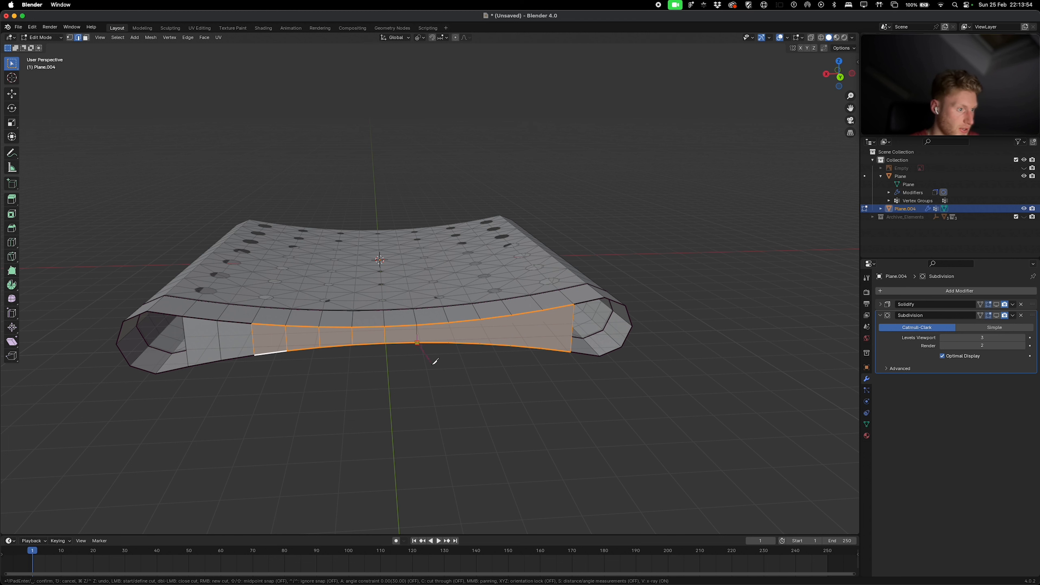
{"action": "key", "text": "Return"}
{"action": "key", "text": "k"}
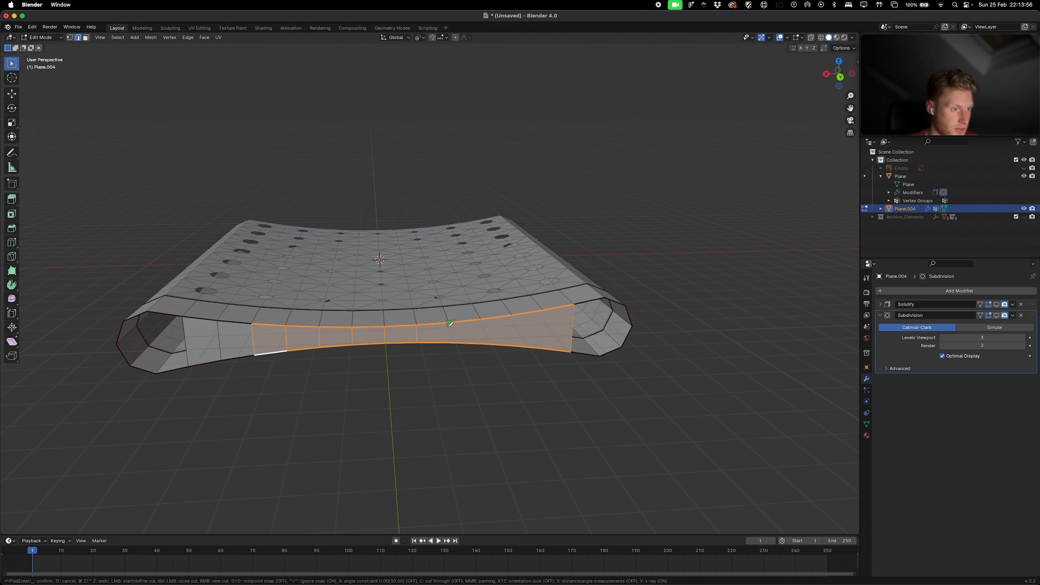
{"action": "left_click", "coordinate": [449, 323]}
{"action": "left_click", "coordinate": [449, 343]}
{"action": "key", "text": "Return"}
{"action": "key", "text": "k"}
{"action": "left_click", "coordinate": [481, 320]}
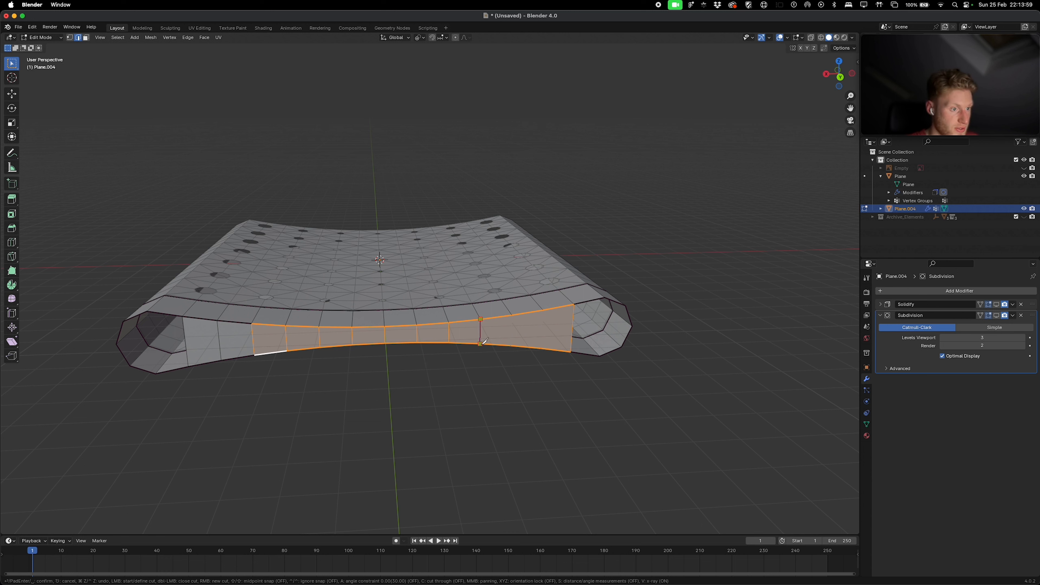
{"action": "left_click", "coordinate": [481, 344]}
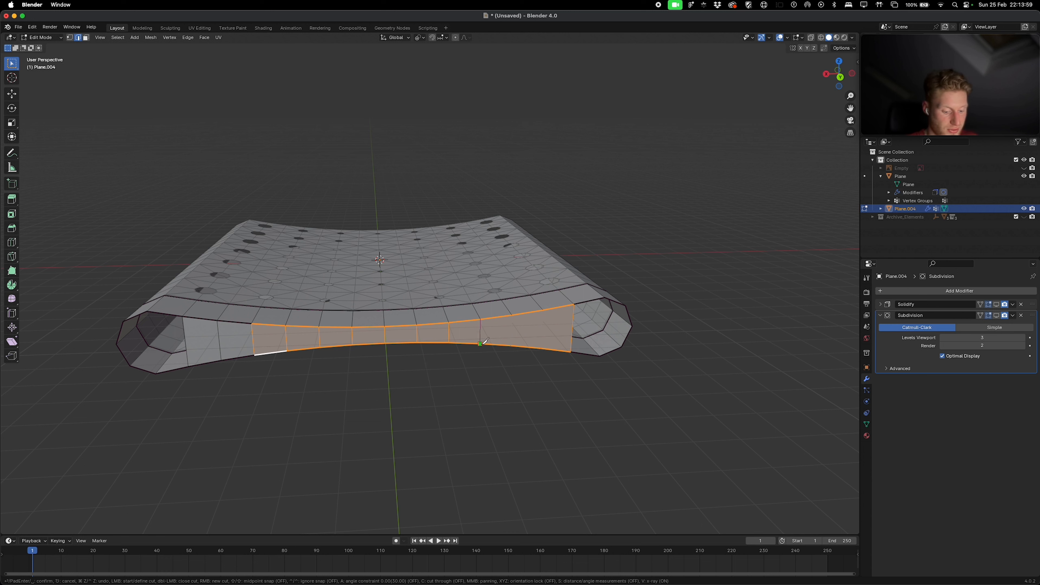
{"action": "key", "text": "Return"}
{"action": "key", "text": "k"}
{"action": "left_click", "coordinate": [512, 316]}
{"action": "left_click", "coordinate": [512, 345]}
{"action": "key", "text": "Return"}
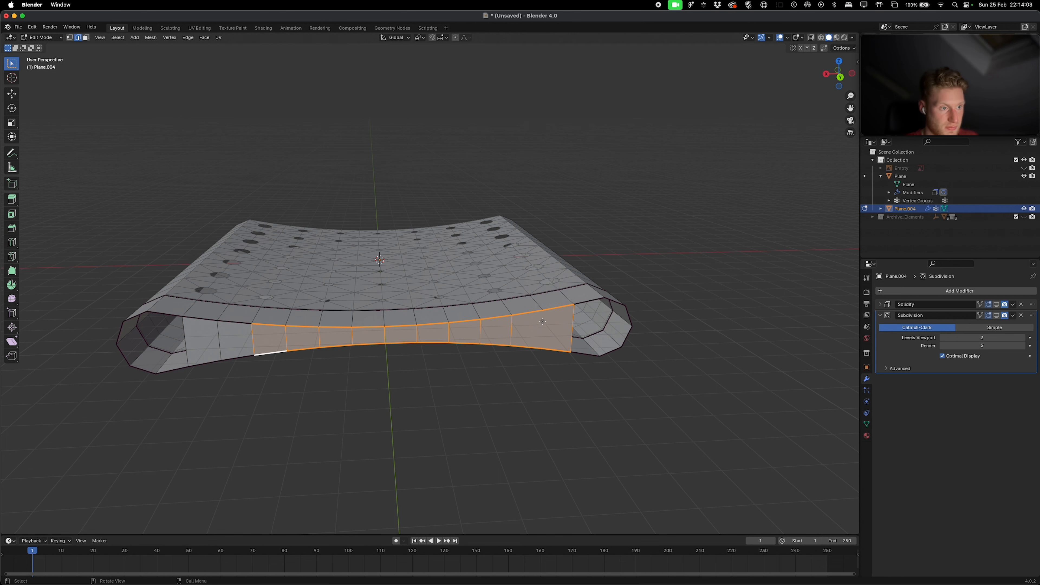
{"action": "key", "text": "k"}
{"action": "left_click", "coordinate": [545, 309]}
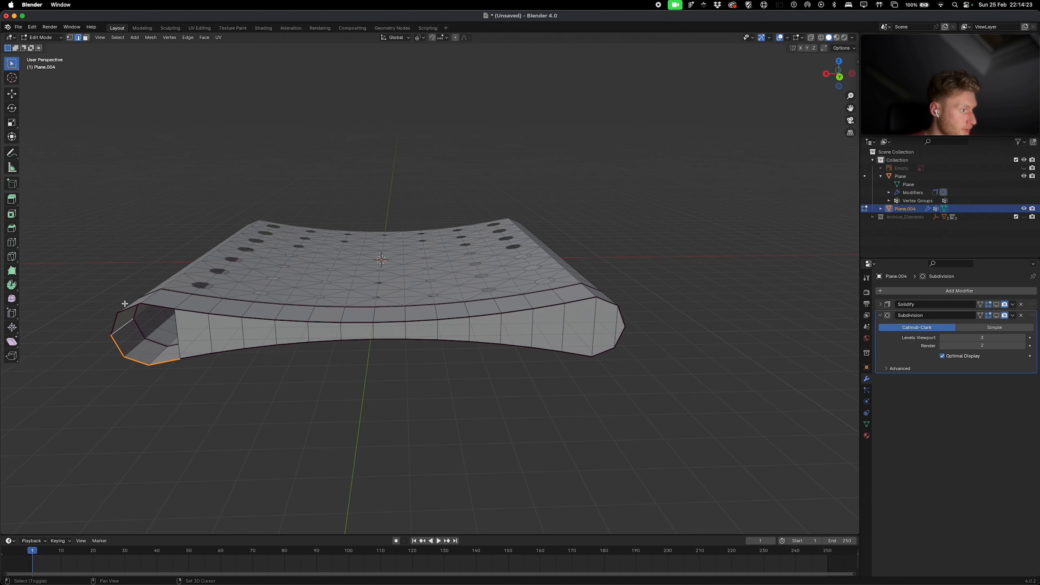
Step: Fill the open rolled end of the side cap with a face and knife a vertical cut between its upper and lower vertices
{"action": "key", "text": "f"}
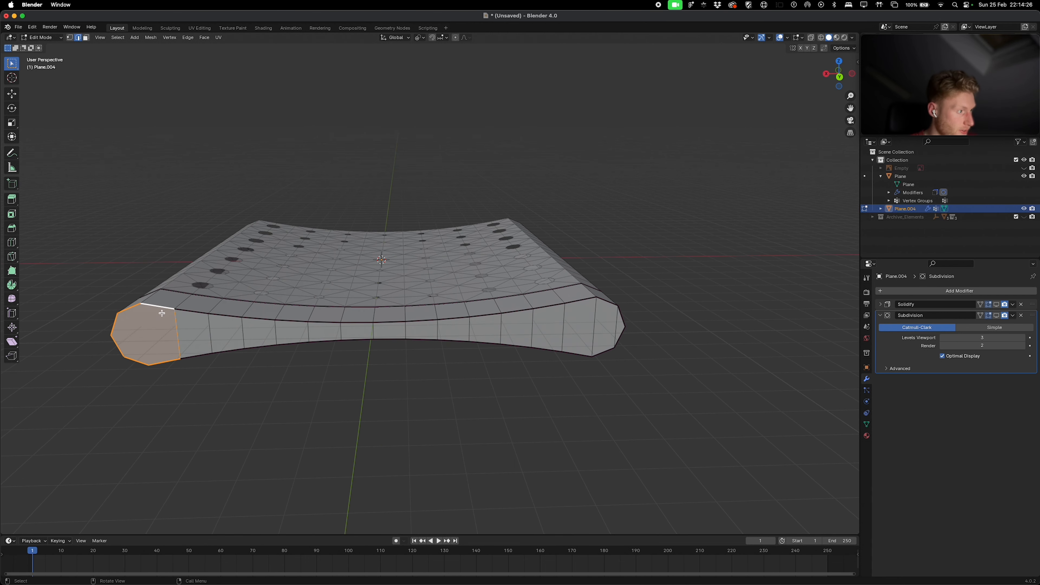
{"action": "key", "text": "k"}
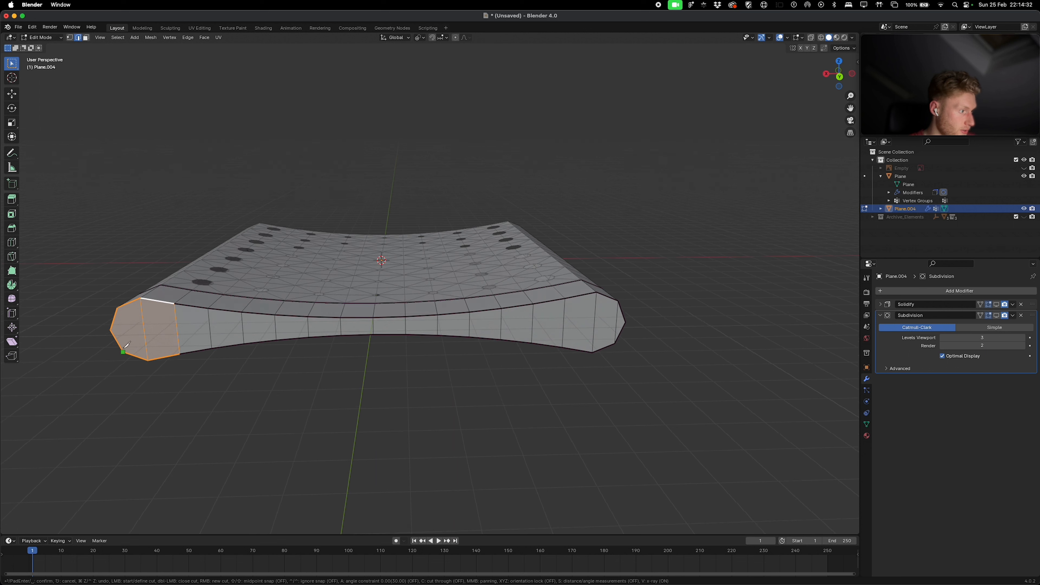
{"action": "left_click", "coordinate": [123, 351]}
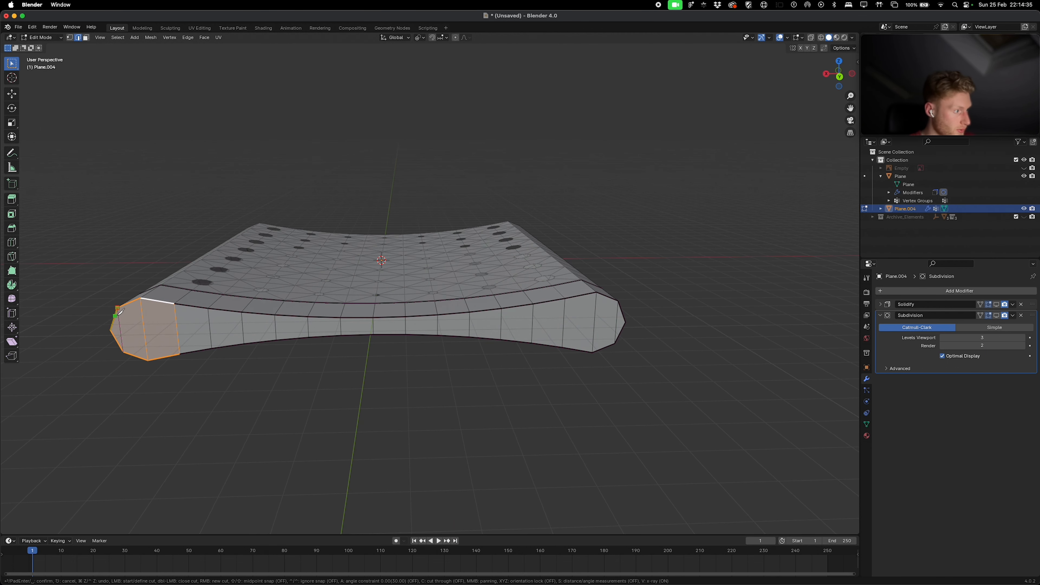
{"action": "key", "text": "Escape"}
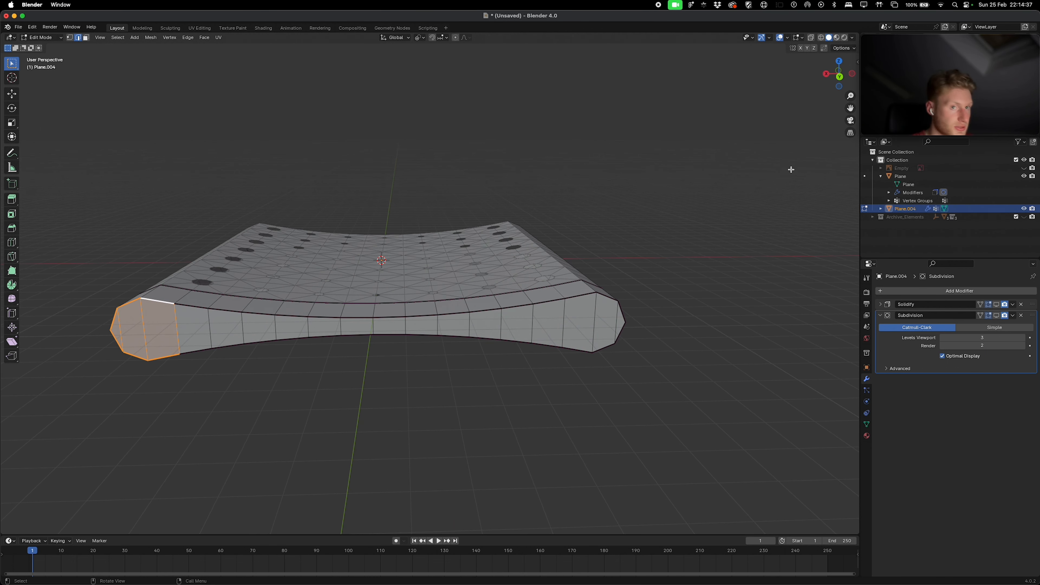
Step: In the back orthographic view, knife a horizontal cut across the whole side cap from one rolled tip to the other
{"action": "left_click", "coordinate": [840, 76]}
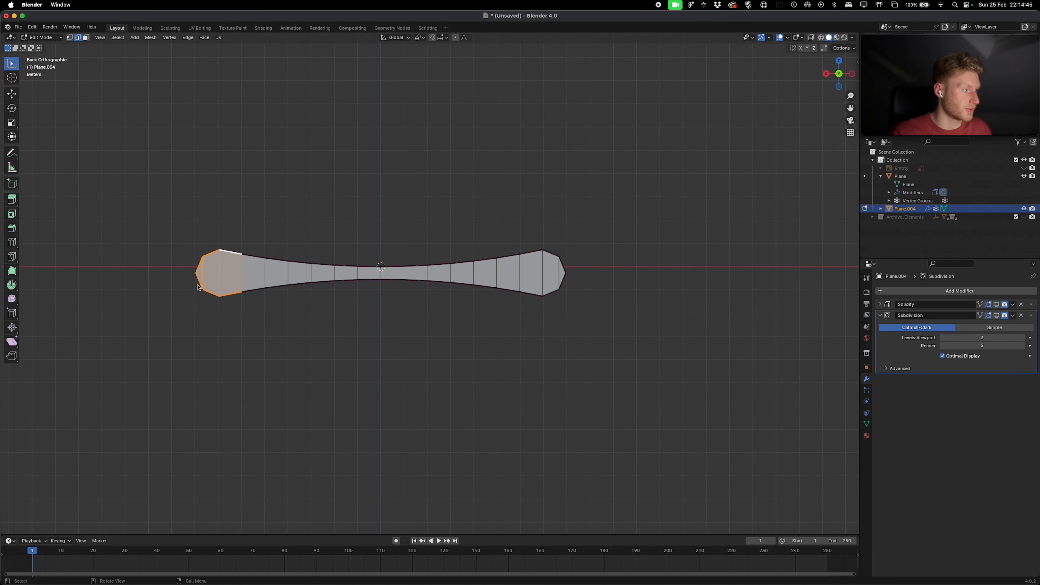
{"action": "key", "text": "k"}
{"action": "left_click", "coordinate": [196, 272]}
{"action": "left_click", "coordinate": [566, 273]}
{"action": "key", "text": "Return"}
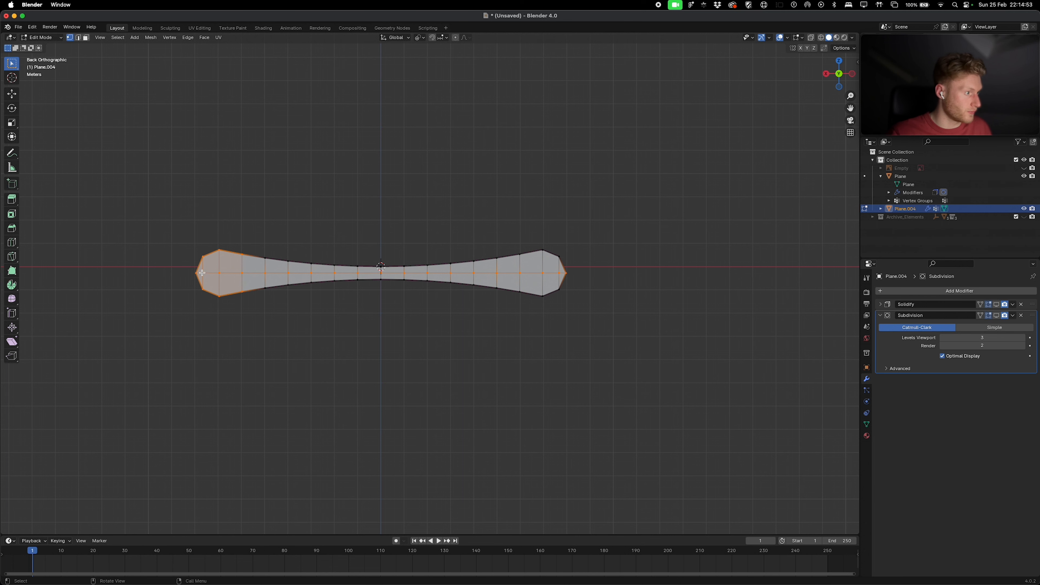
Step: Scale the middle vertices near both rolled ends inward along X to about 0.94
{"action": "left_click", "coordinate": [202, 273]}
{"action": "key", "text": "s"}
{"action": "key", "text": "x"}
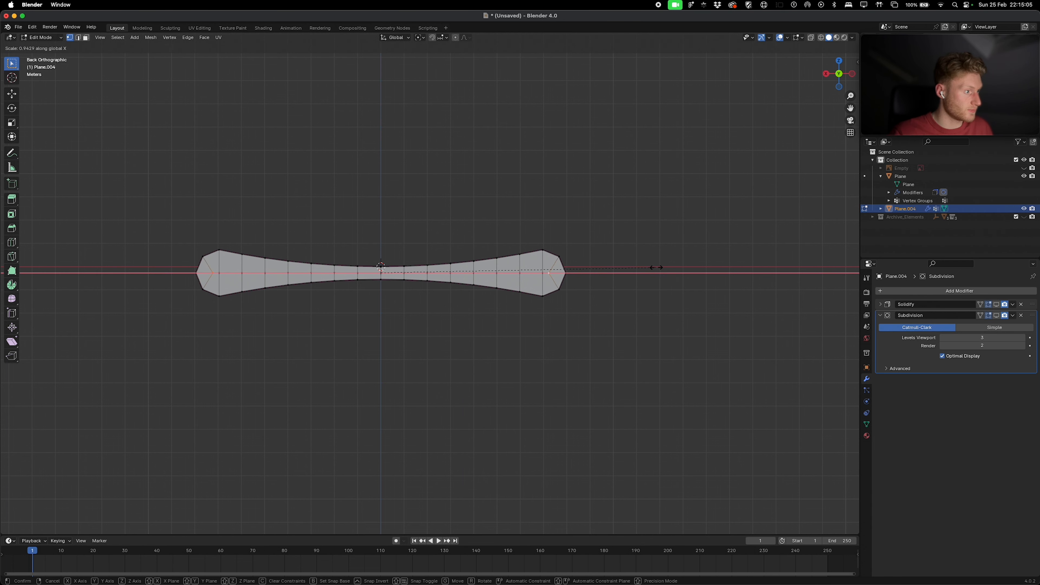
{"action": "key", "text": "s"}
{"action": "key", "text": "x"}
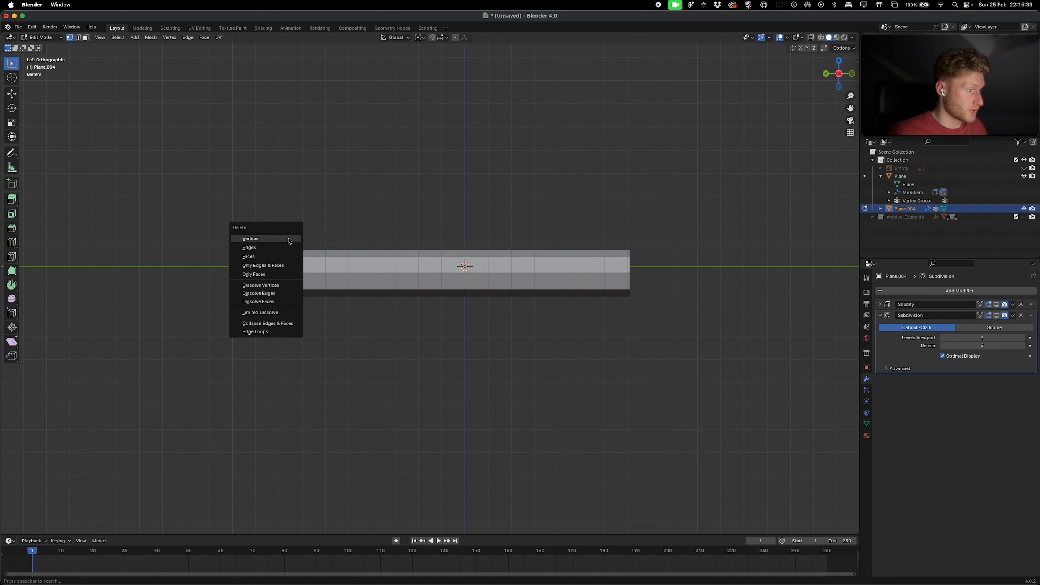
Step: In the left orthographic view, delete the cap's inner column of vertices that adjoins the bench
{"action": "left_click", "coordinate": [288, 239]}
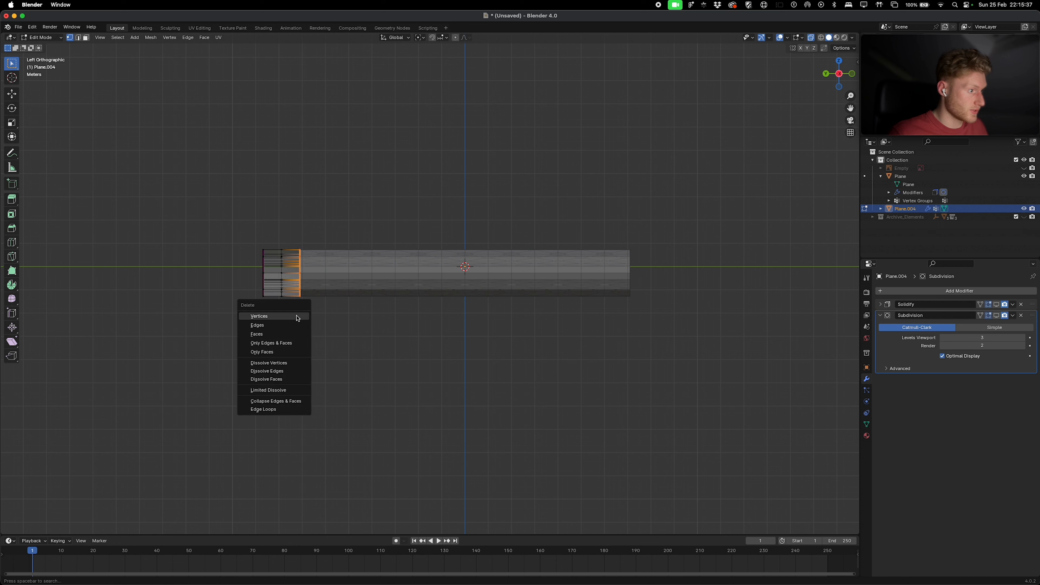
{"action": "left_click", "coordinate": [297, 315]}
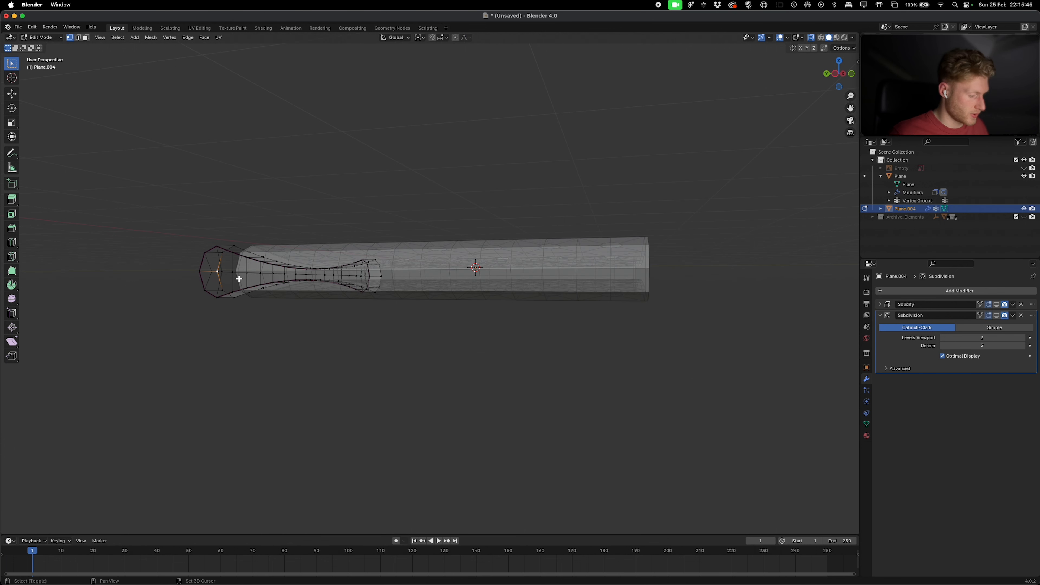
Step: Snap the 3D cursor to the active vertex on the cap's open edge and set the transform pivot point to 3D Cursor
{"action": "scroll", "coordinate": [221, 275], "scroll_direction": "left", "scroll_amount": 5}
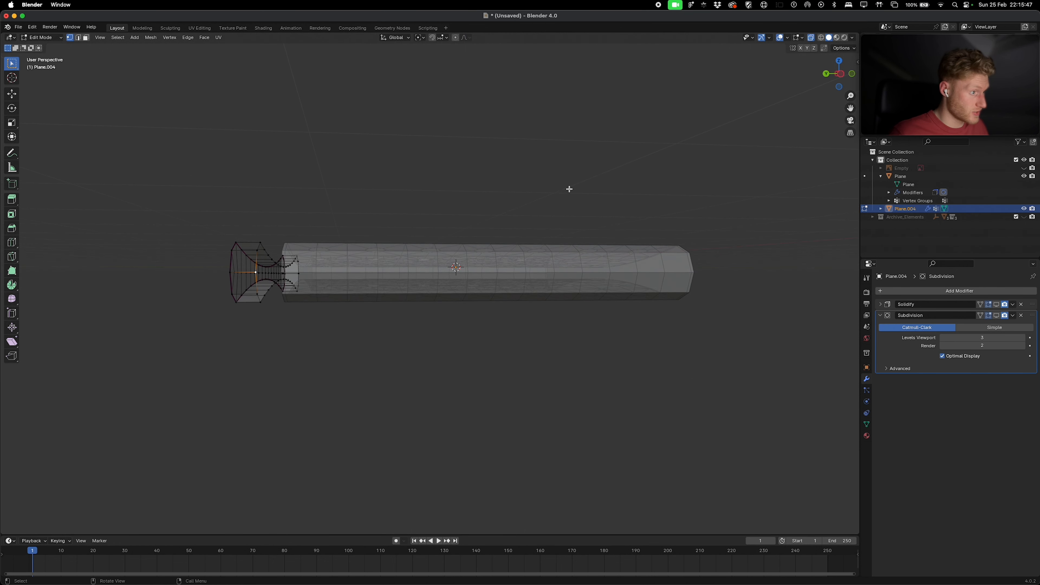
{"action": "scroll", "coordinate": [341, 186], "scroll_direction": "down", "scroll_amount": 5}
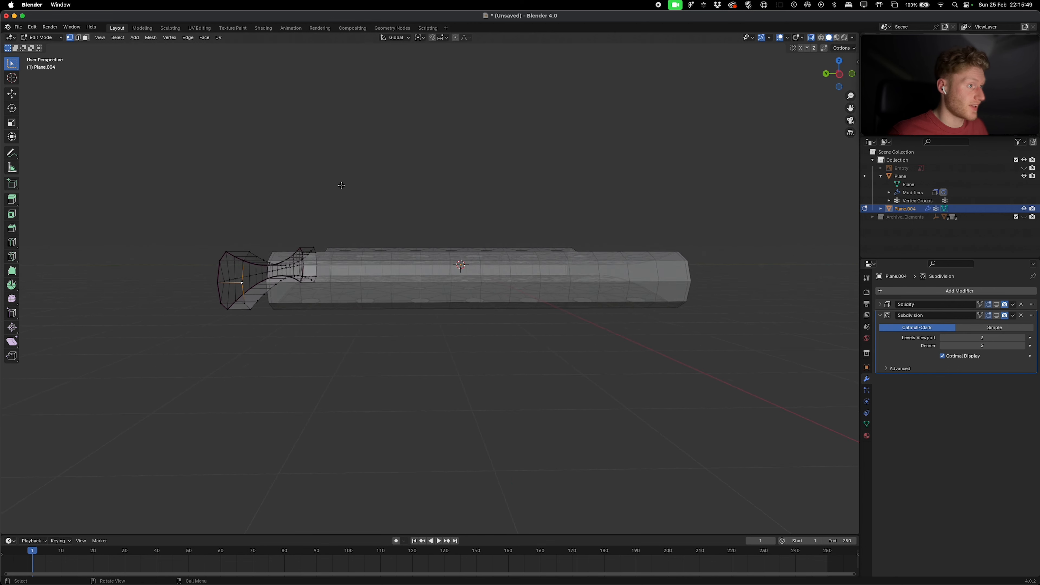
{"action": "key", "text": "shift+s"}
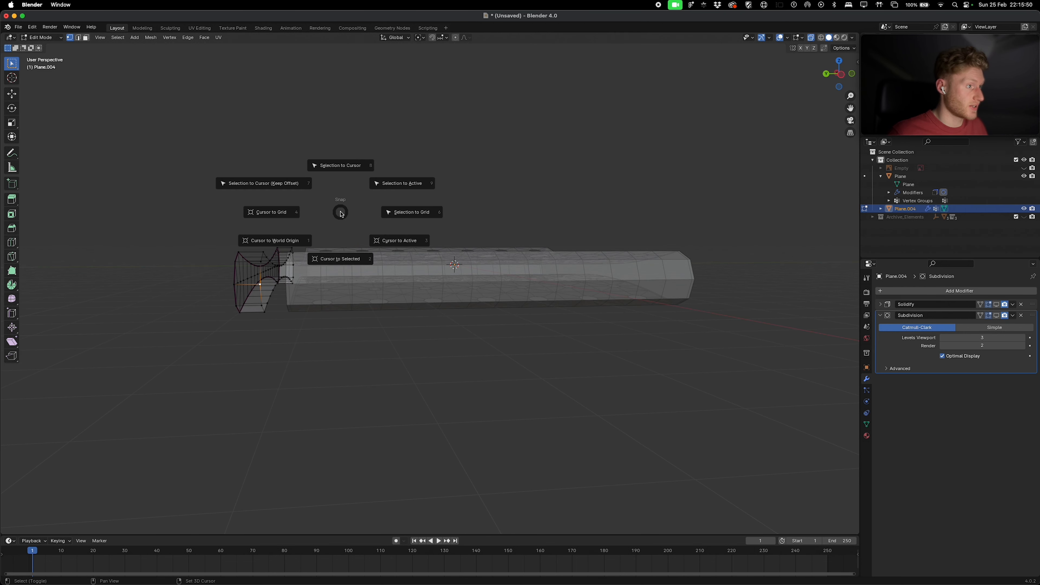
{"action": "left_click", "coordinate": [393, 241]}
{"action": "left_click", "coordinate": [420, 38]}
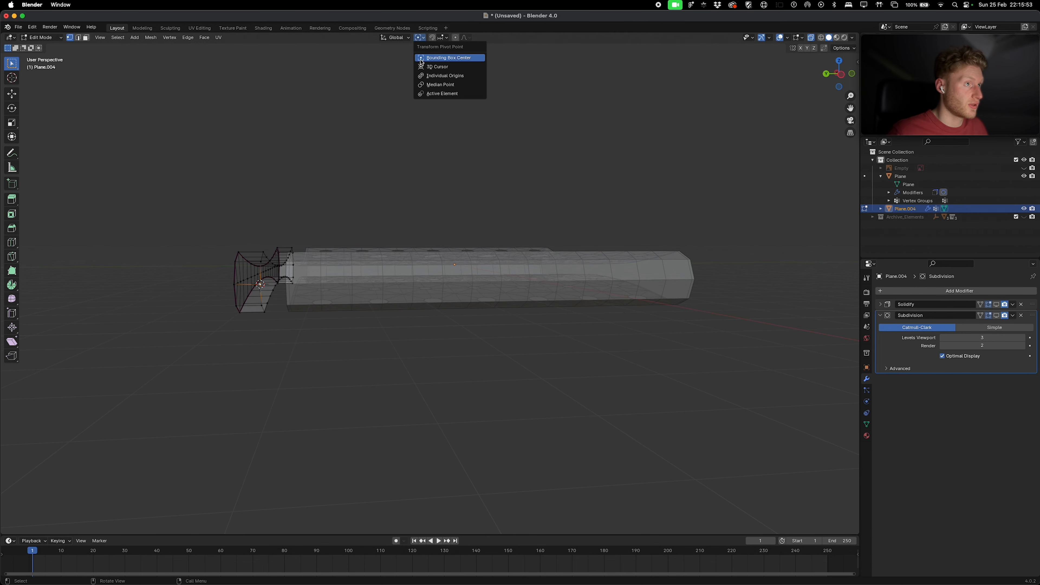
{"action": "left_click", "coordinate": [434, 67]}
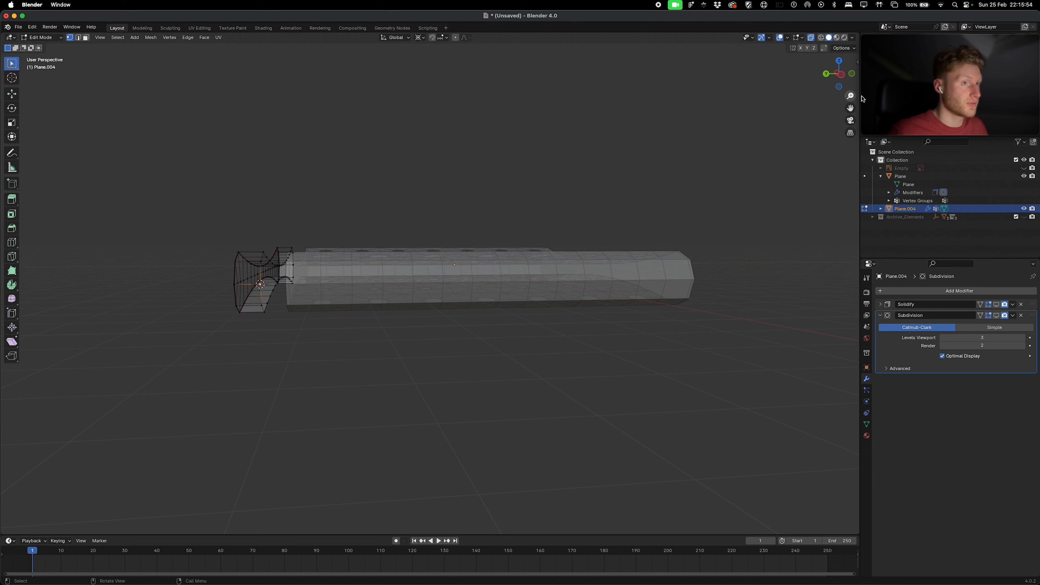
Step: Duplicate the cap half in place and rotate the copy 180° about X around the 3D cursor
{"action": "left_click", "coordinate": [838, 72]}
{"action": "key", "text": "shift+d"}
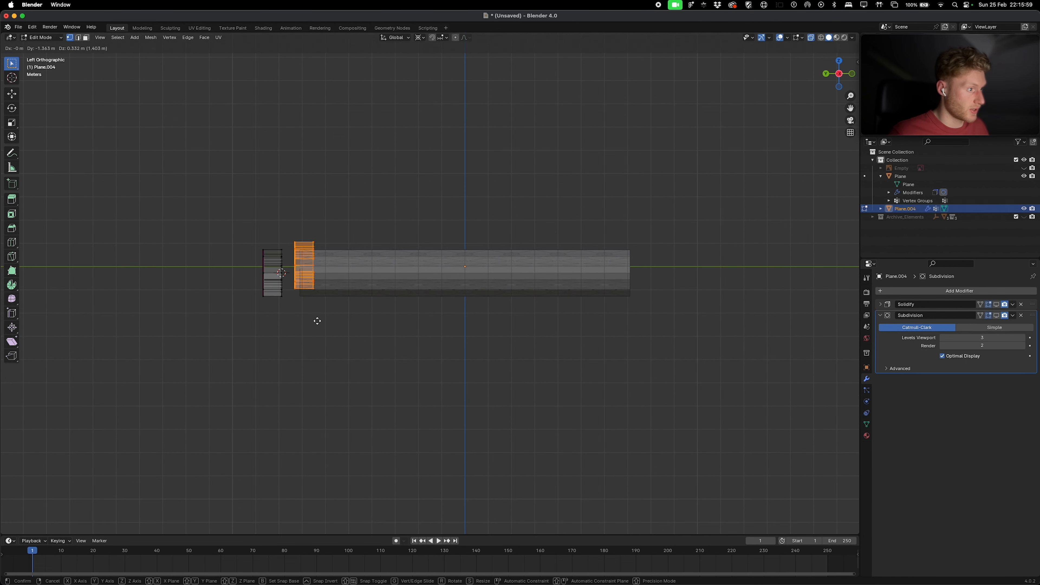
{"action": "right_click", "coordinate": [296, 321]}
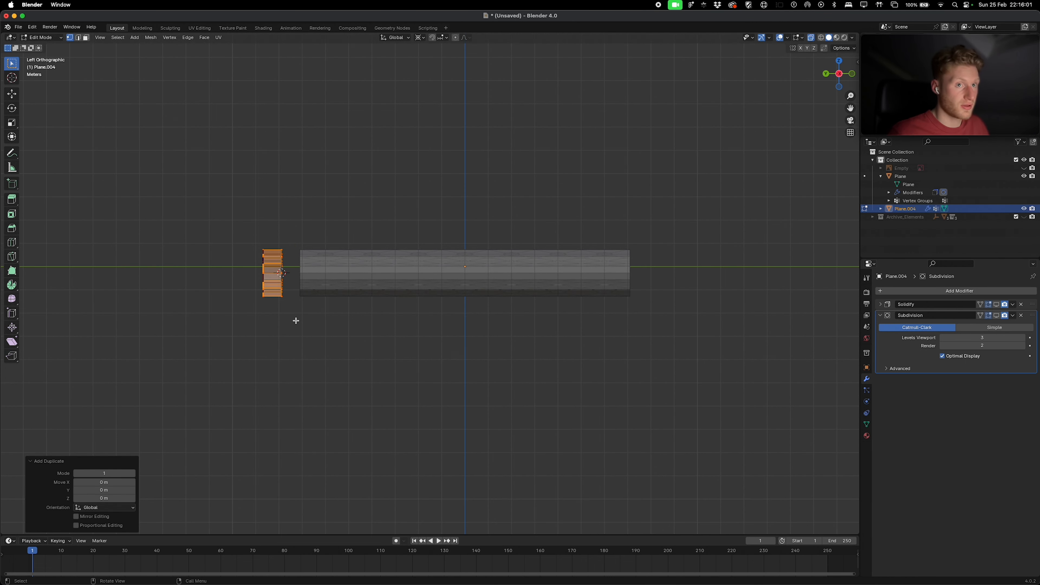
{"action": "key", "text": "r"}
{"action": "key", "text": "x"}
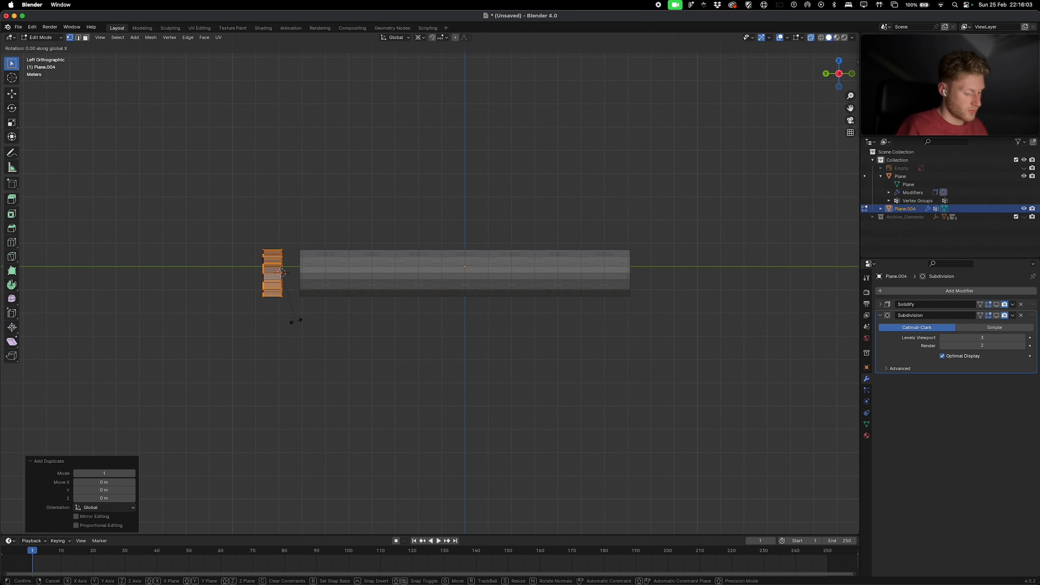
{"action": "type", "text": "180"}
{"action": "key", "text": "Return"}
{"action": "scroll", "coordinate": [274, 198], "scroll_direction": "left", "scroll_amount": 10}
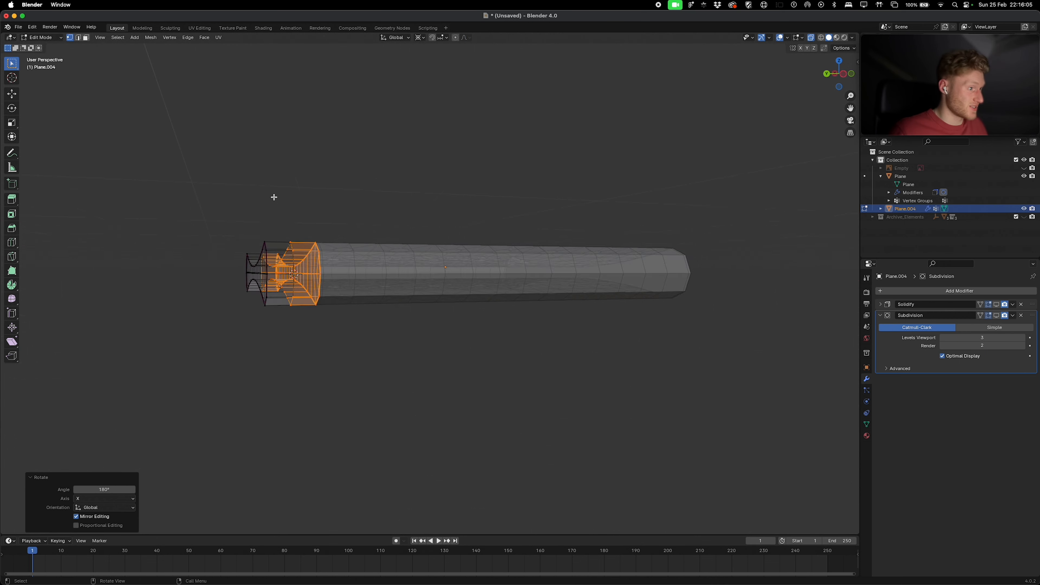
Step: Select the whole cap mesh, merge its vertices by distance, and return to Object Mode
{"action": "scroll", "coordinate": [274, 197], "scroll_direction": "right", "scroll_amount": 7}
{"action": "scroll", "coordinate": [274, 198], "scroll_direction": "up", "scroll_amount": 3}
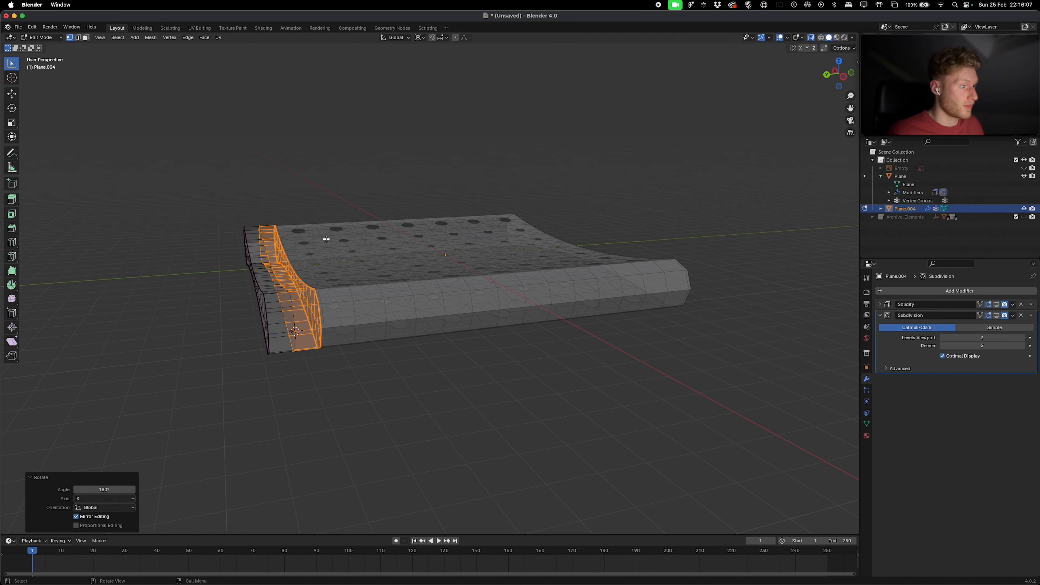
{"action": "key", "text": "a"}
{"action": "key", "text": "m"}
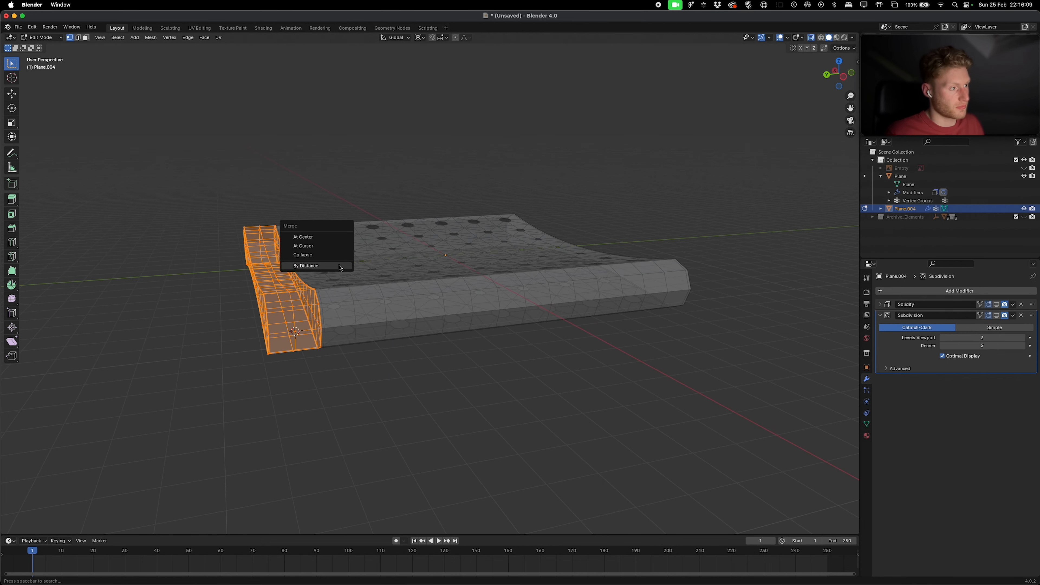
{"action": "left_click", "coordinate": [339, 266]}
{"action": "key", "text": "Tab"}
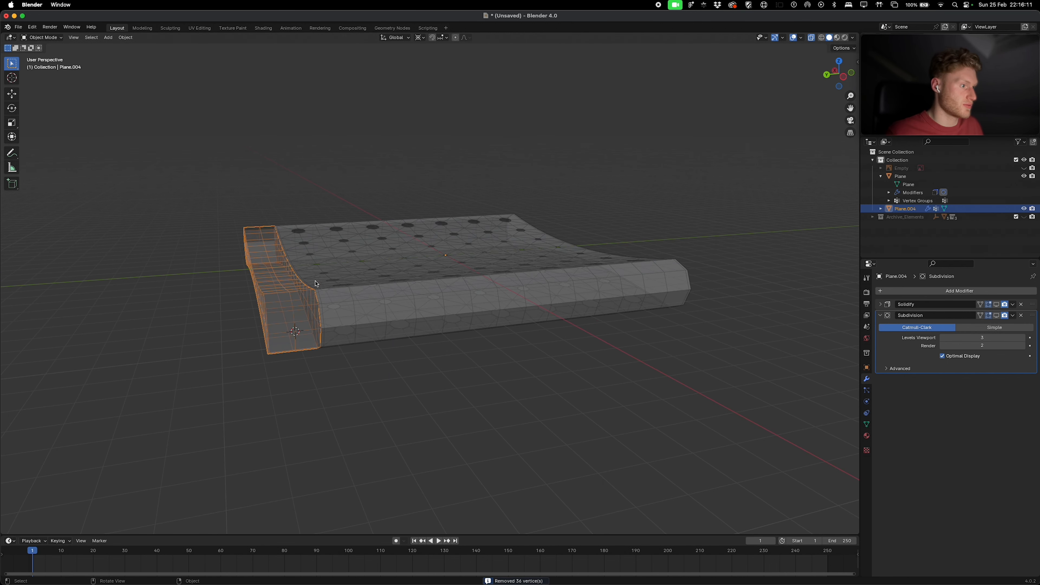
Step: Try moving the finished cap away from the bench, and inspect its fit from the underside
{"action": "key", "text": "Tab"}
{"action": "key", "text": "Tab"}
{"action": "key", "text": "g"}
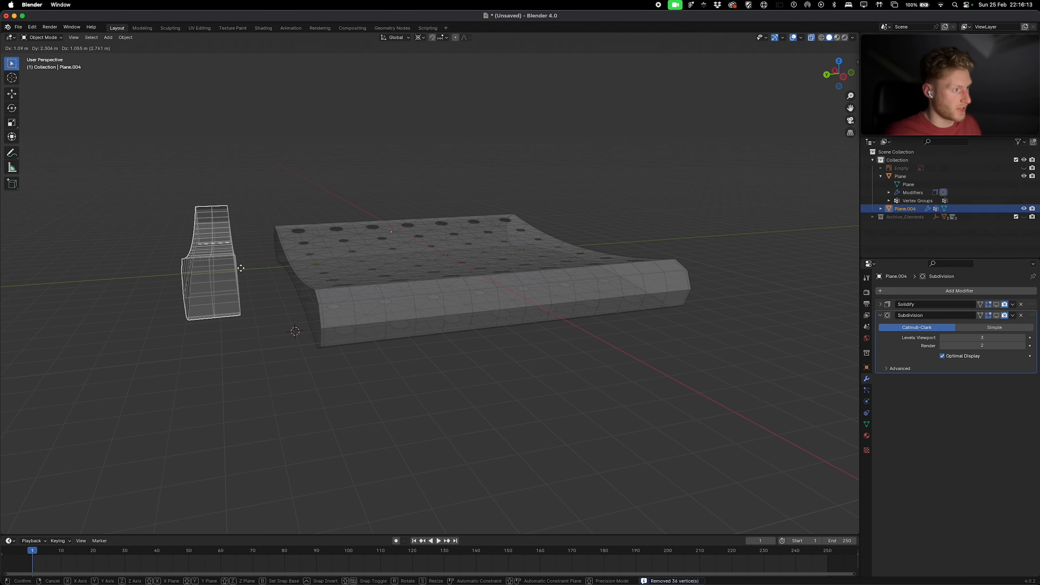
{"action": "right_click", "coordinate": [170, 241]}
{"action": "middle_click_drag", "start_coordinate": [302, 262], "coordinate": [254, 259]}
{"action": "middle_click_drag", "start_coordinate": [696, 160], "coordinate": [790, 119]}
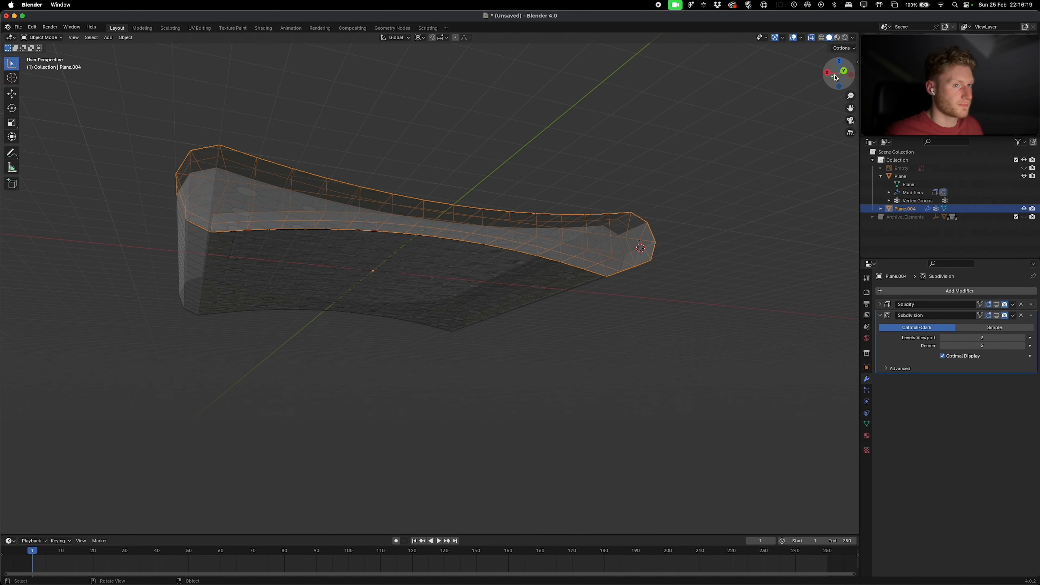
Step: Turn off X-ray and, viewing from below, circle-select the middle block of faces, two rows deep, on the cap's underside
{"action": "left_click", "coordinate": [812, 38]}
{"action": "left_click", "coordinate": [725, 187]}
{"action": "middle_click_drag", "start_coordinate": [725, 187], "coordinate": [729, 153]}
{"action": "left_click", "coordinate": [840, 83]}
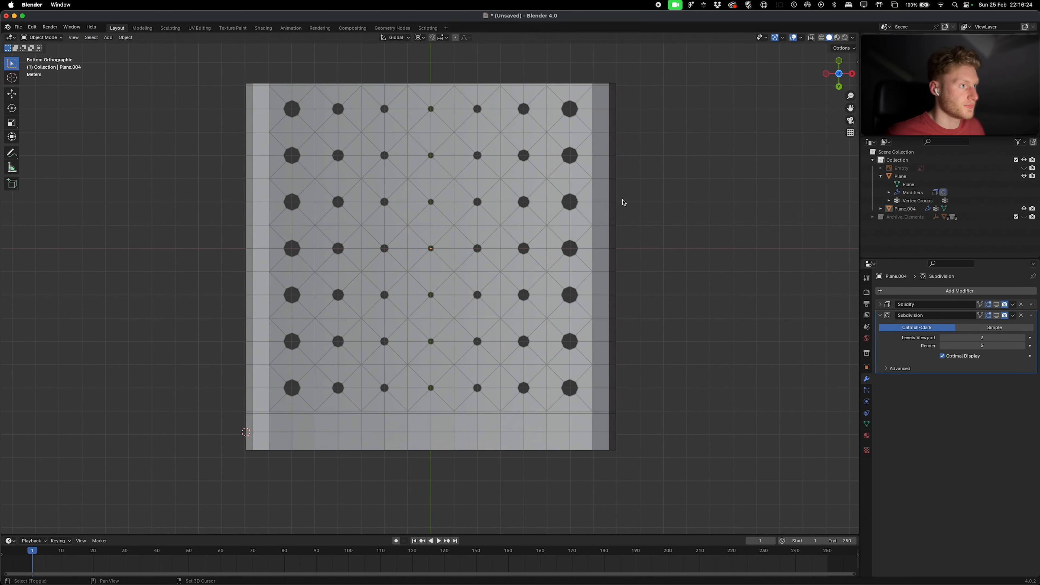
{"action": "key", "text": "Tab"}
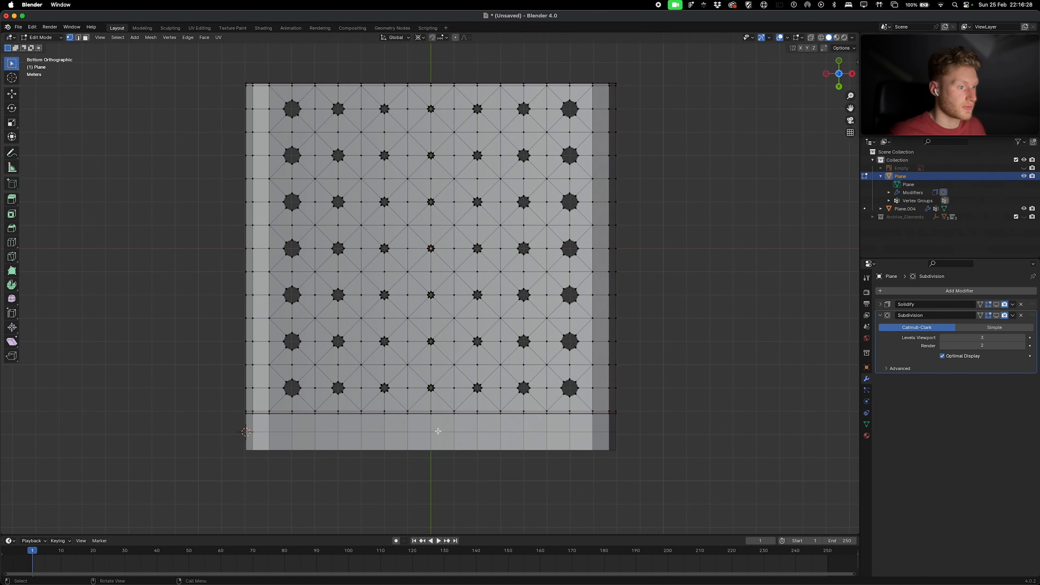
{"action": "key", "text": "3"}
{"action": "key", "text": "c"}
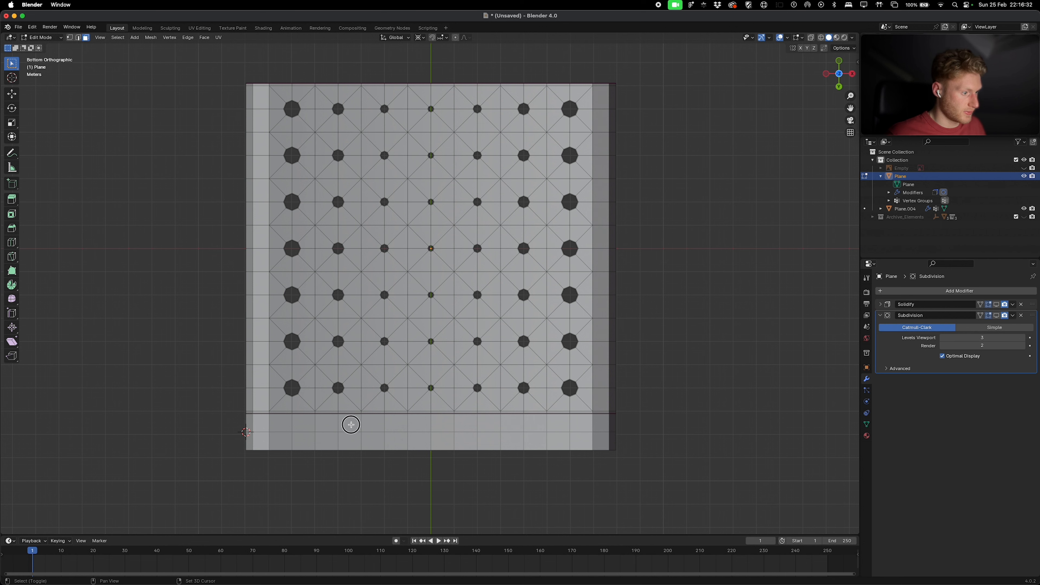
{"action": "left_click_drag", "start_coordinate": [350, 431], "coordinate": [512, 439]}
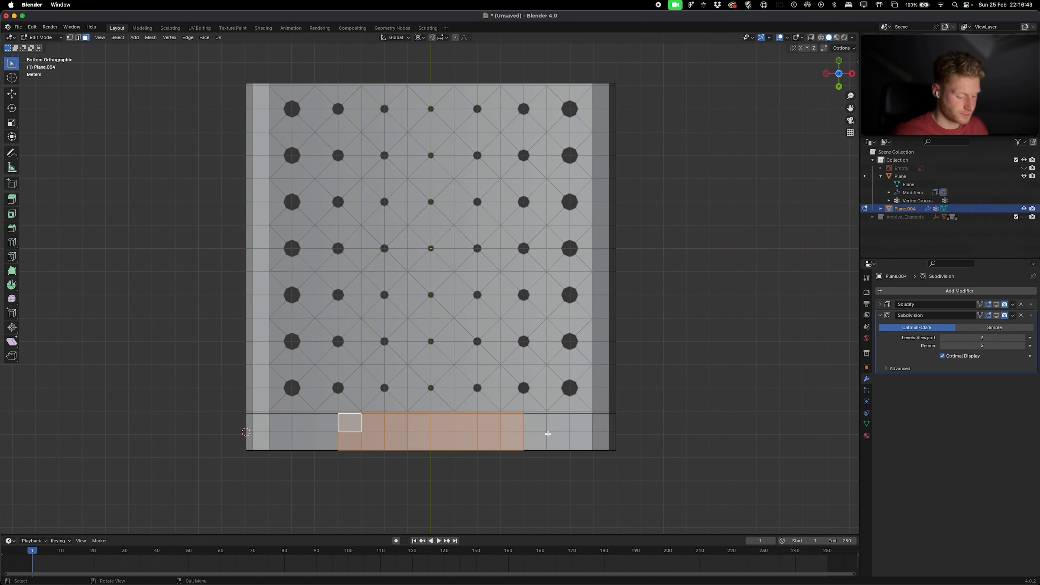
{"action": "middle_click_drag", "start_coordinate": [548, 433], "coordinate": [558, 432]}
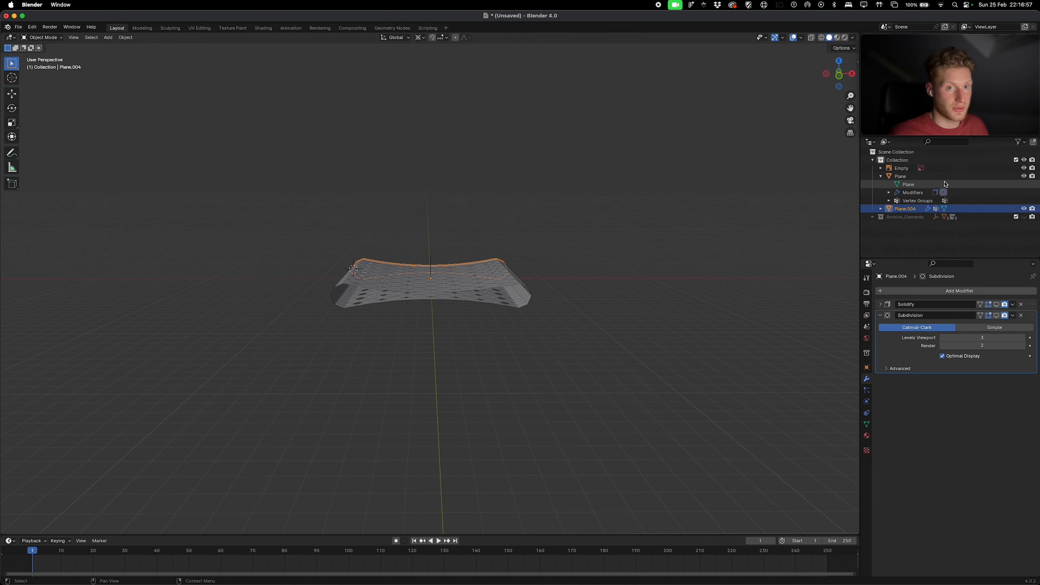
Step: Select the person silhouette image, enlarge it to about 9.7 m, and lower its feet below the bench in the right view
{"action": "left_click", "coordinate": [901, 168]}
{"action": "middle_click_drag", "start_coordinate": [585, 251], "coordinate": [635, 215]}
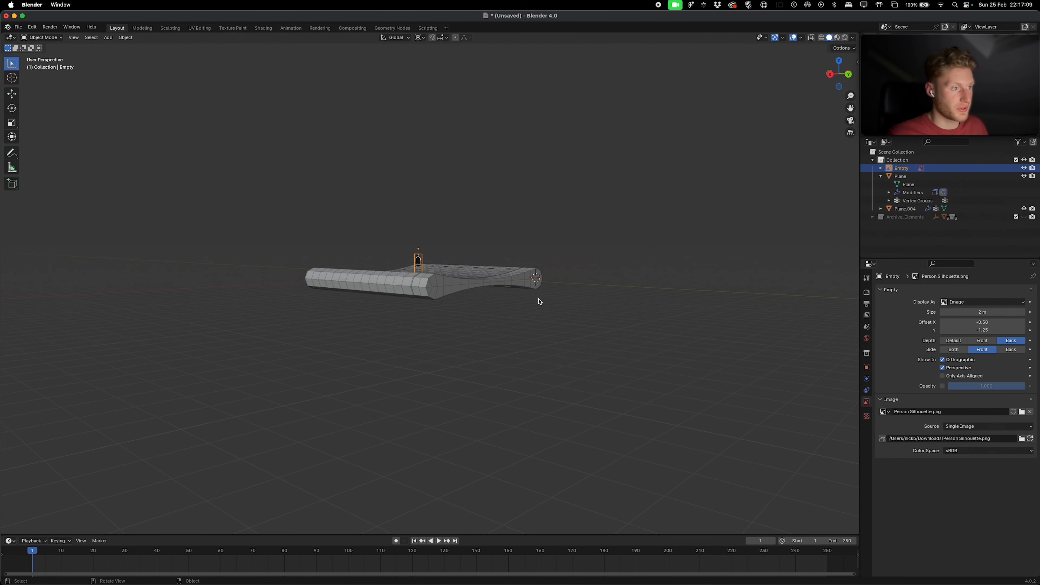
{"action": "scroll", "coordinate": [539, 302], "scroll_direction": "up", "scroll_amount": 4}
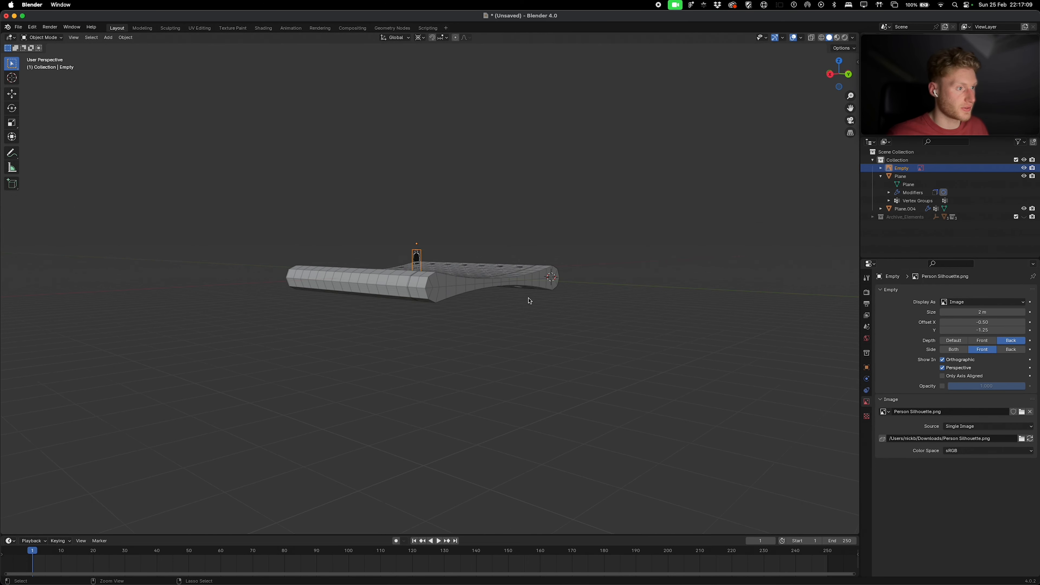
{"action": "key", "text": "s"}
{"action": "left_click", "coordinate": [594, 148]}
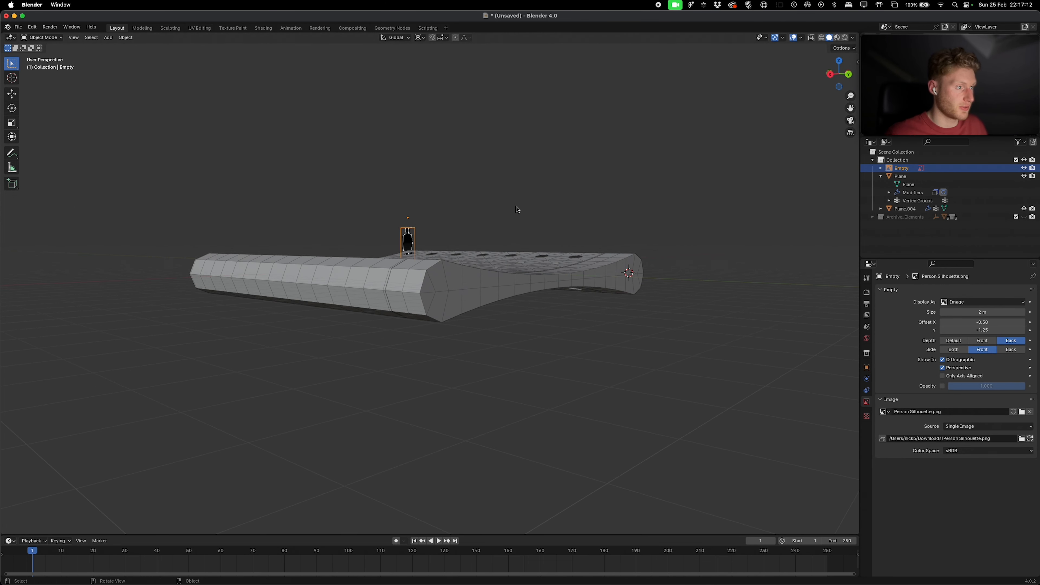
{"action": "key", "text": "KP_3"}
{"action": "left_click_drag", "start_coordinate": [432, 138], "coordinate": [443, 224]}
{"action": "left_click_drag", "start_coordinate": [402, 156], "coordinate": [406, 54]}
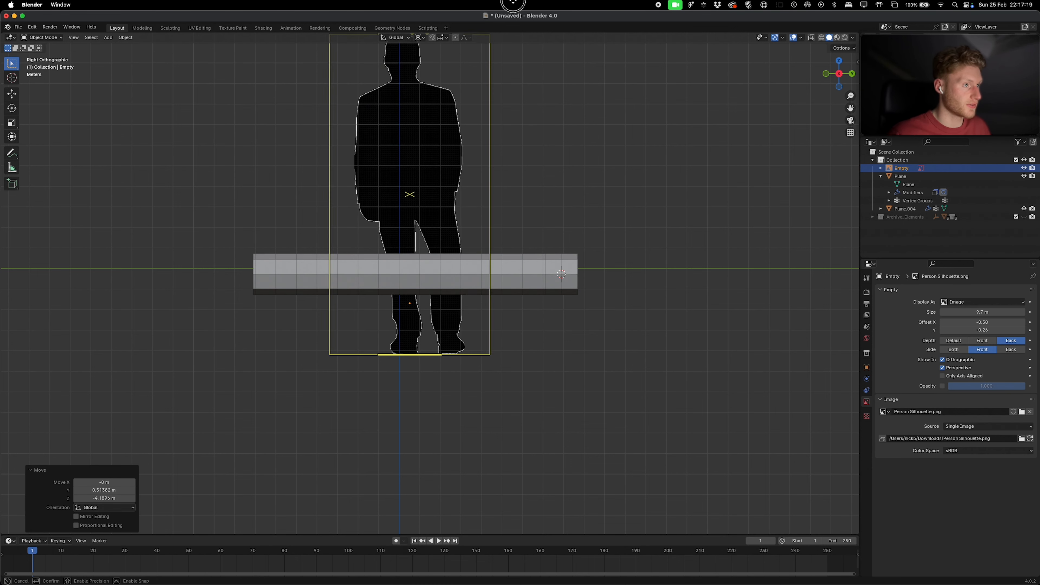
Step: Enlarge the person silhouette image to about 44 m and reposition it with its feet below the bench in the right view
{"action": "scroll", "coordinate": [409, 123], "scroll_direction": "down", "scroll_amount": 4}
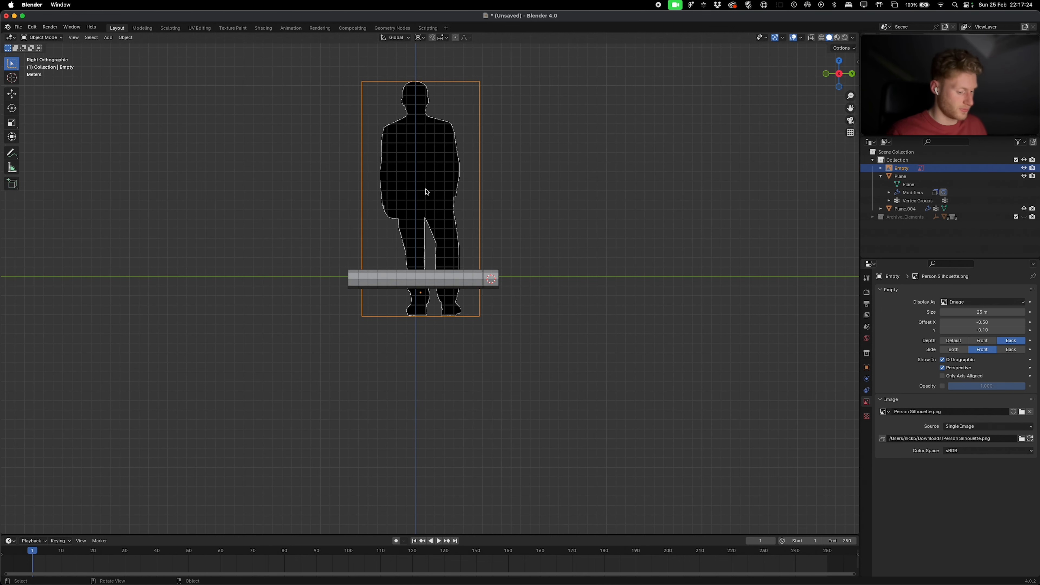
{"action": "key", "text": "g"}
{"action": "left_click", "coordinate": [425, 256]}
{"action": "scroll", "coordinate": [425, 254], "scroll_direction": "down", "scroll_amount": 4}
{"action": "left_click_drag", "start_coordinate": [426, 214], "coordinate": [429, 134]}
{"action": "key", "text": "g"}
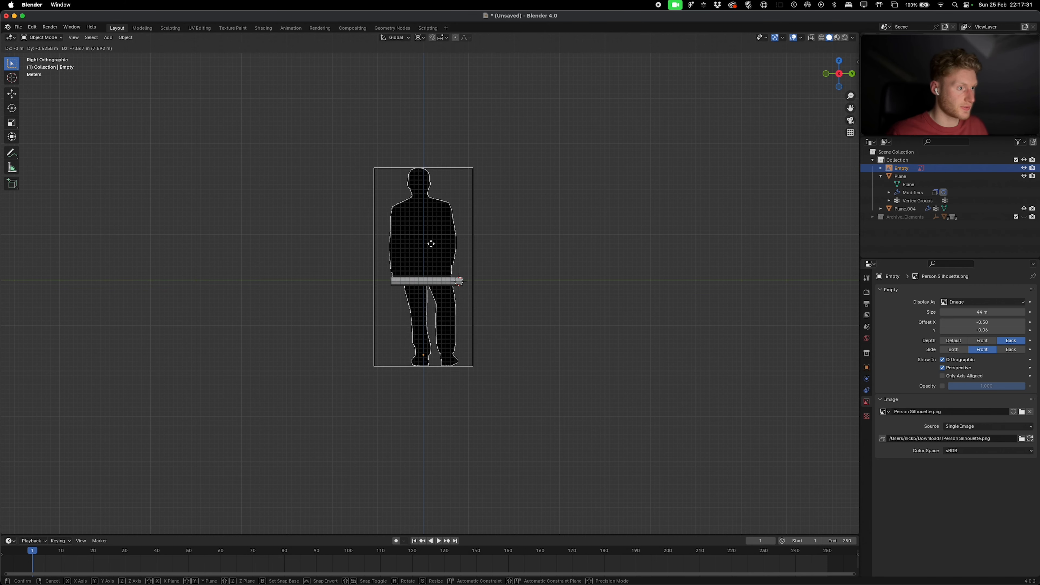
{"action": "left_click", "coordinate": [428, 240]}
Step: Check the silhouette in perspective, then enlarge it to about 51 m and reposition it around the bench in the right view
{"action": "middle_click_drag", "start_coordinate": [428, 240], "coordinate": [435, 215]}
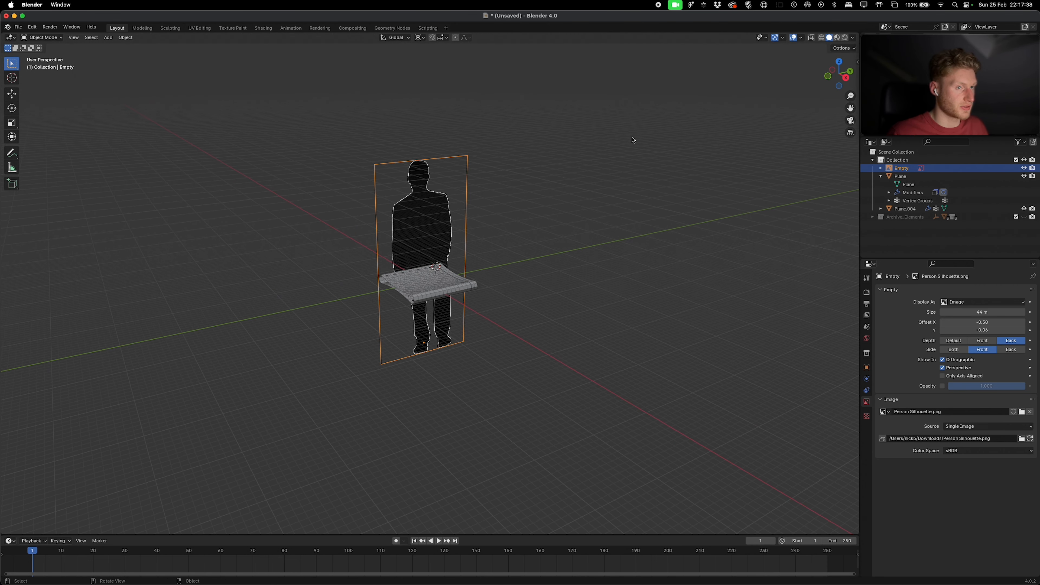
{"action": "left_click", "coordinate": [845, 77]}
{"action": "key", "text": "g"}
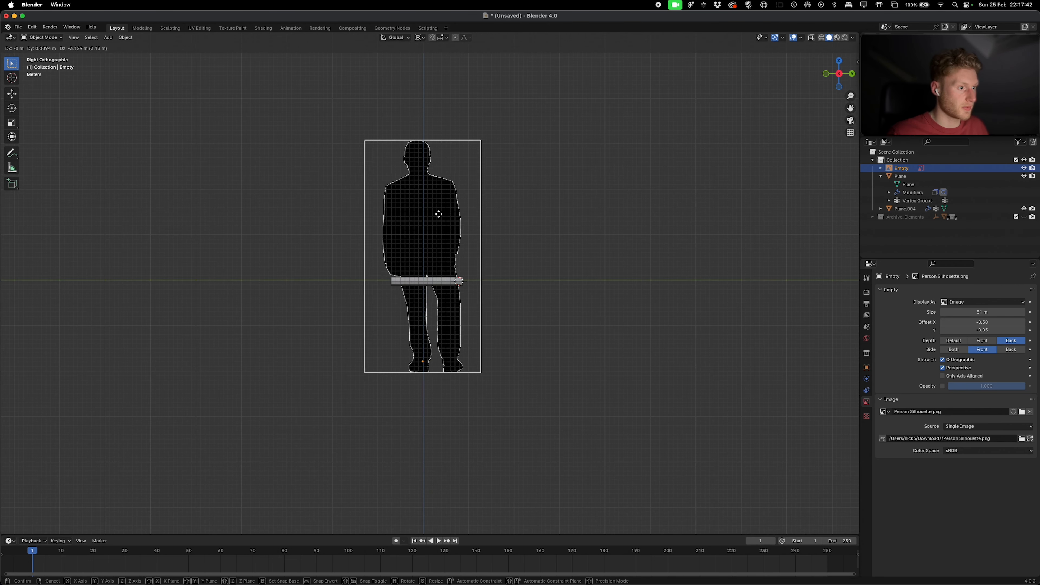
{"action": "left_click", "coordinate": [451, 211]}
{"action": "key", "text": "g"}
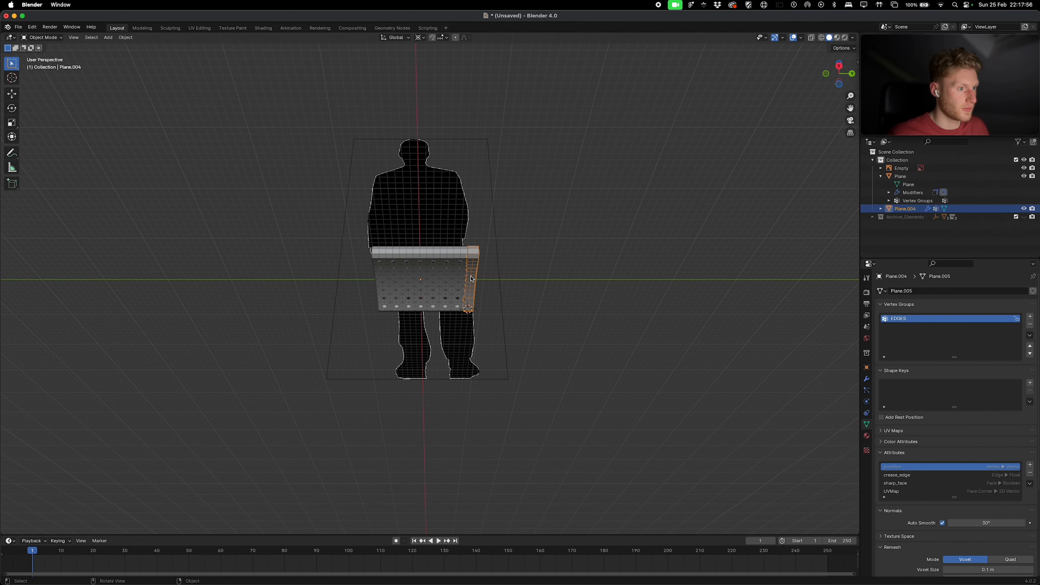
Step: Extrude the selected faces on the cap's underside down along Z to the silhouette's feet as a leg, and hide the silhouette
{"action": "key", "text": "Tab"}
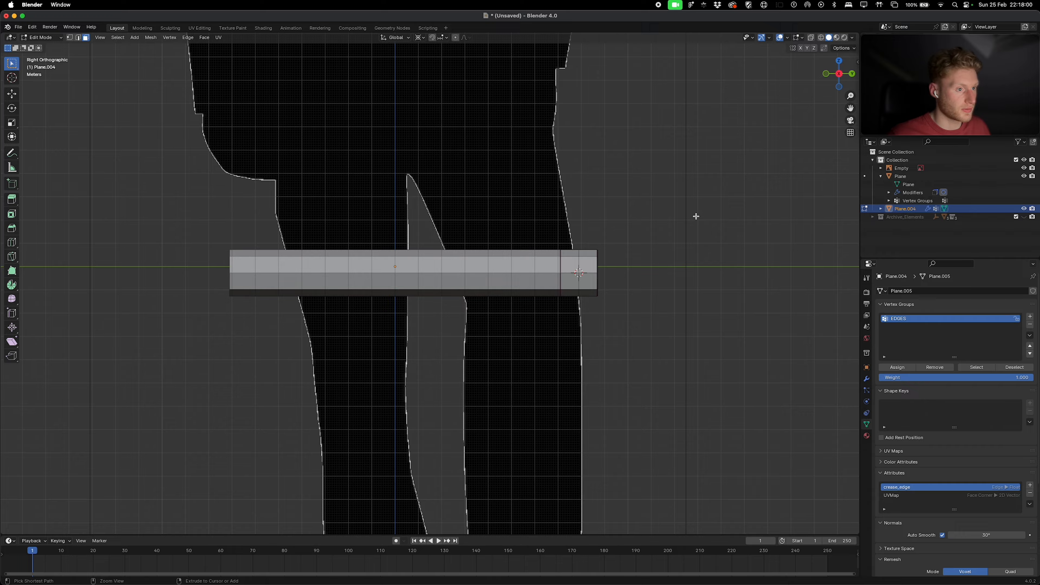
{"action": "scroll", "coordinate": [692, 218], "scroll_direction": "down", "scroll_amount": 4}
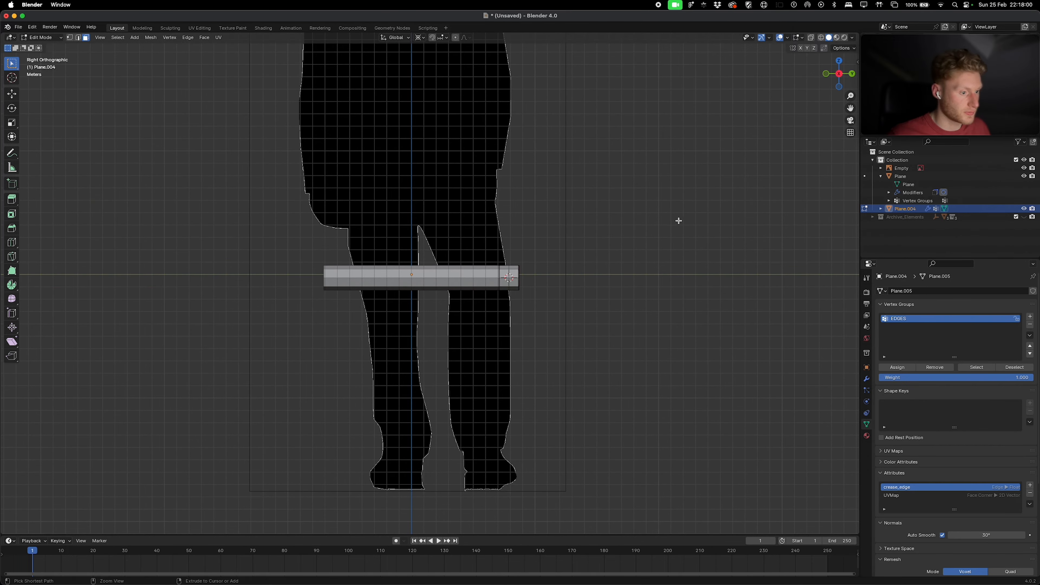
{"action": "key", "text": "e"}
{"action": "key", "text": "z"}
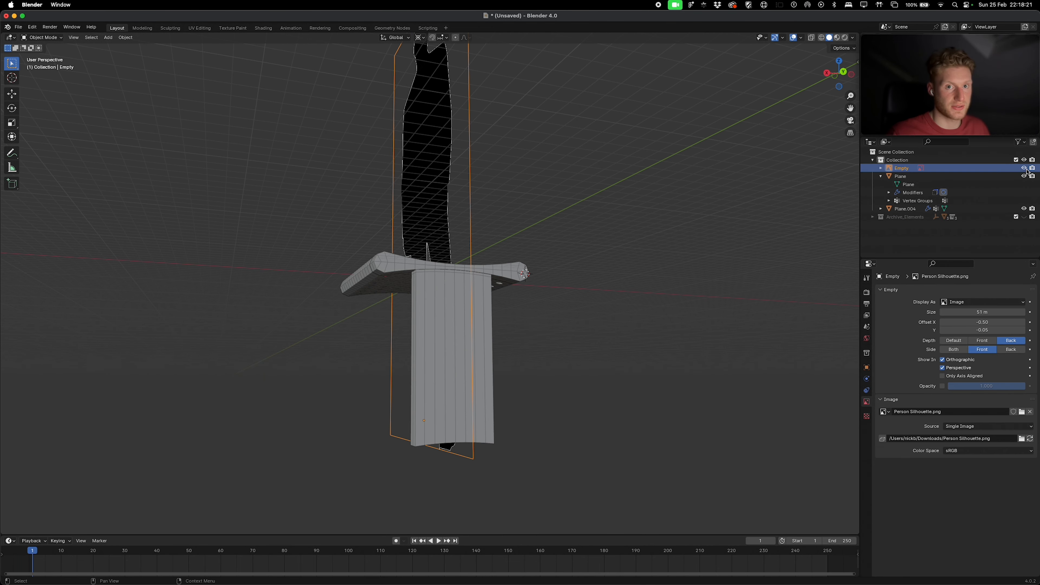
{"action": "left_click", "coordinate": [1024, 168]}
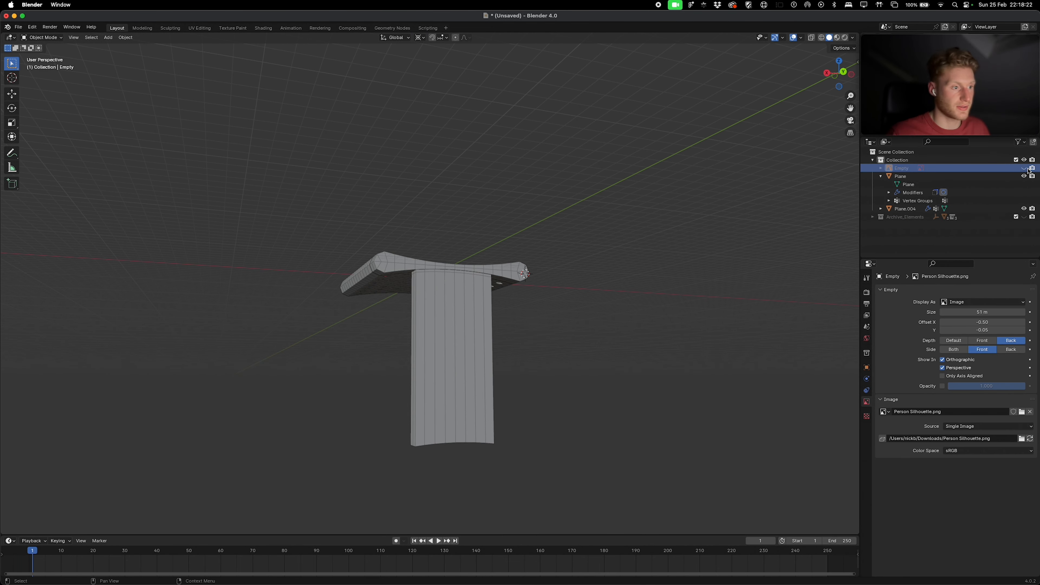
{"action": "middle_click_drag", "start_coordinate": [425, 428], "coordinate": [370, 424]}
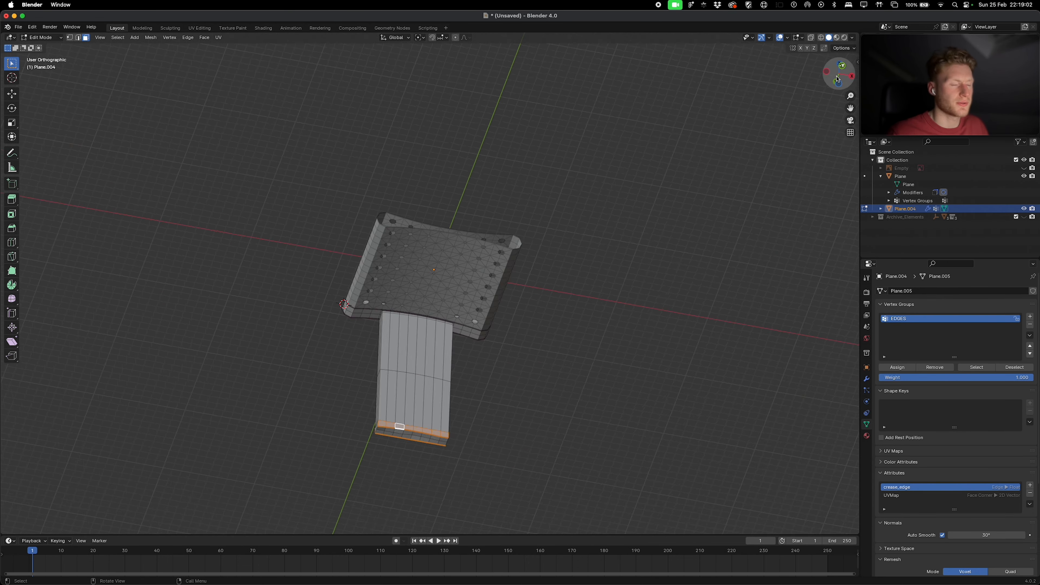
Step: In the front view with X-ray on, select all vertices along the leg's bottom edge and flatten them by scaling Z to 0
{"action": "key", "text": "KP_1"}
{"action": "key", "text": "KP_Decimal"}
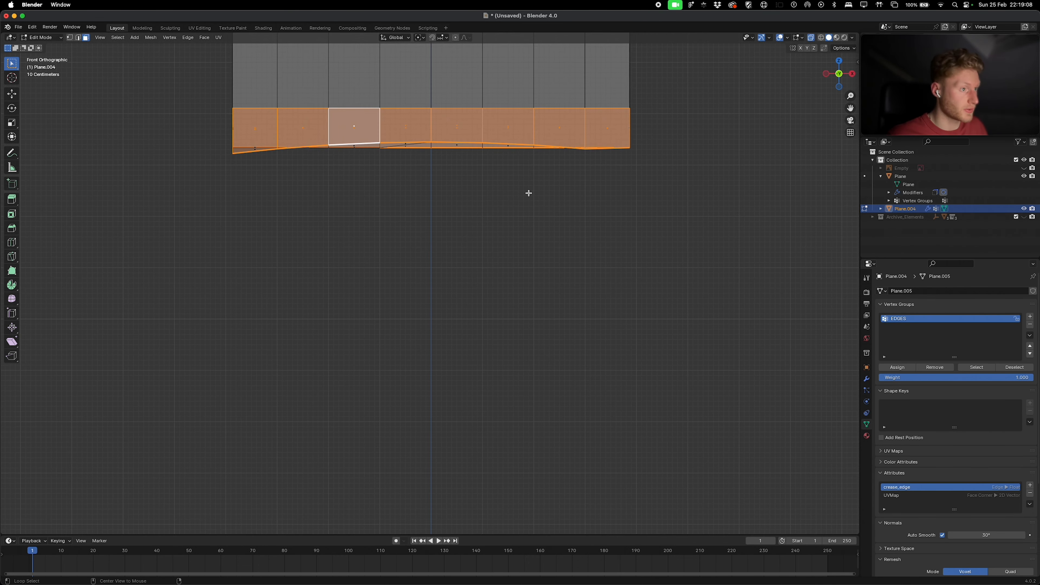
{"action": "key", "text": "alt+z"}
{"action": "key", "text": "1"}
{"action": "left_click_drag", "start_coordinate": [675, 203], "coordinate": [201, 144]}
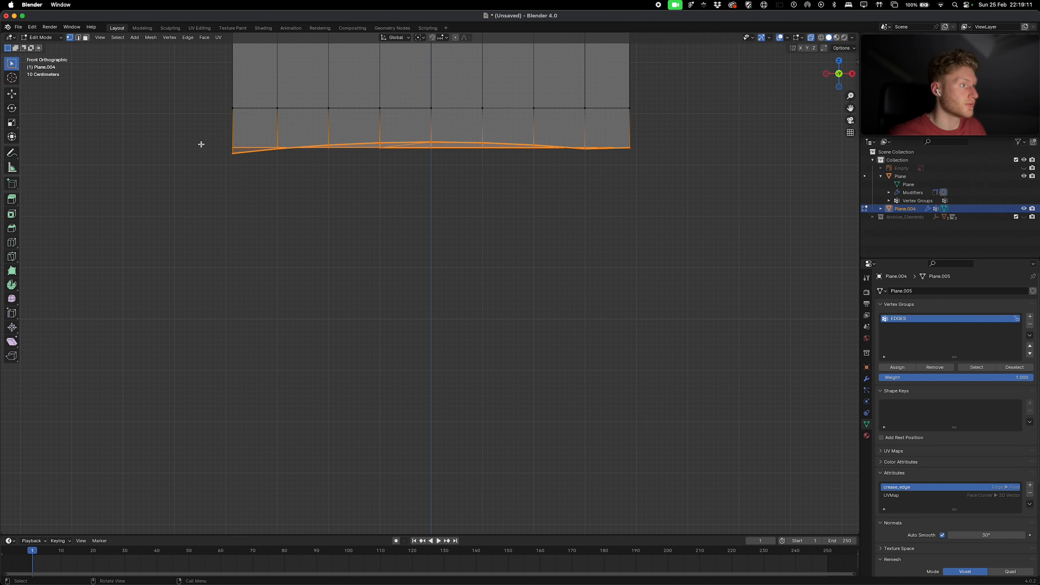
{"action": "key", "text": "s"}
{"action": "key", "text": "z"}
{"action": "key", "text": "0"}
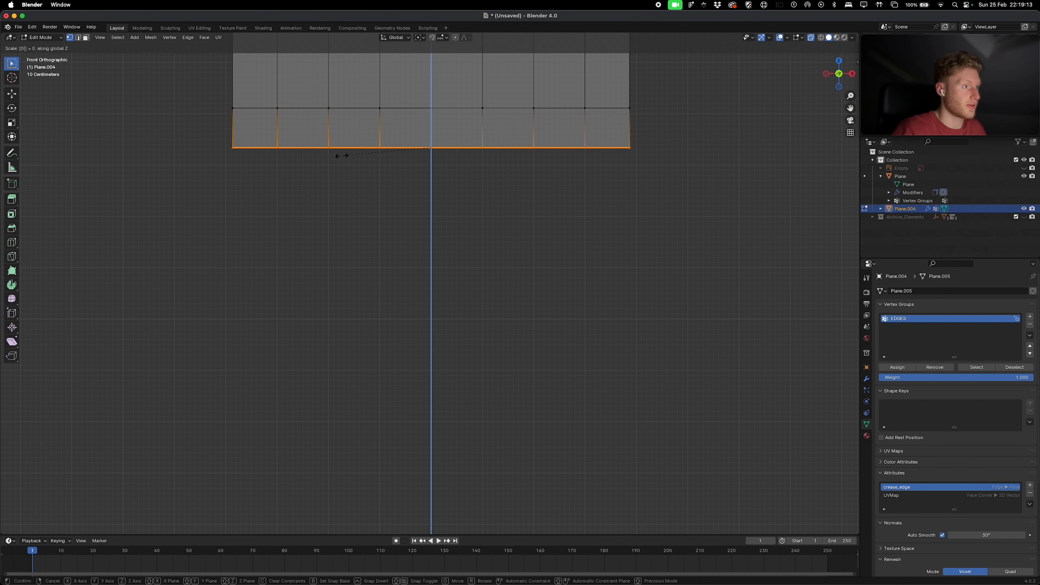
{"action": "key", "text": "Return"}
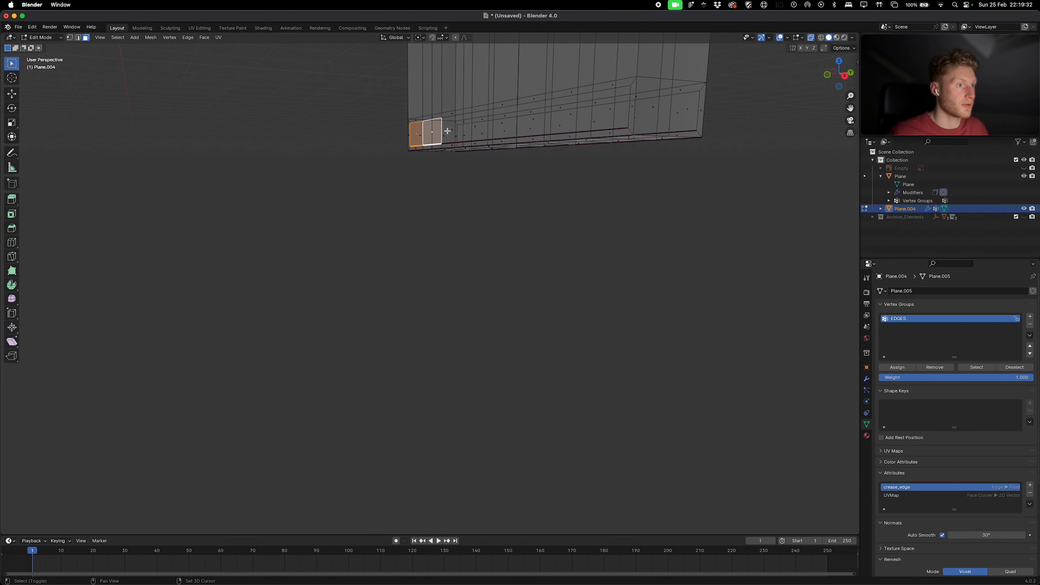
Step: Select the lowest row of faces along the leg's sides and extrude them outward along their normals to form a foot
{"action": "left_click", "coordinate": [452, 129], "text": "shift"}
{"action": "left_click", "coordinate": [476, 127], "text": "shift"}
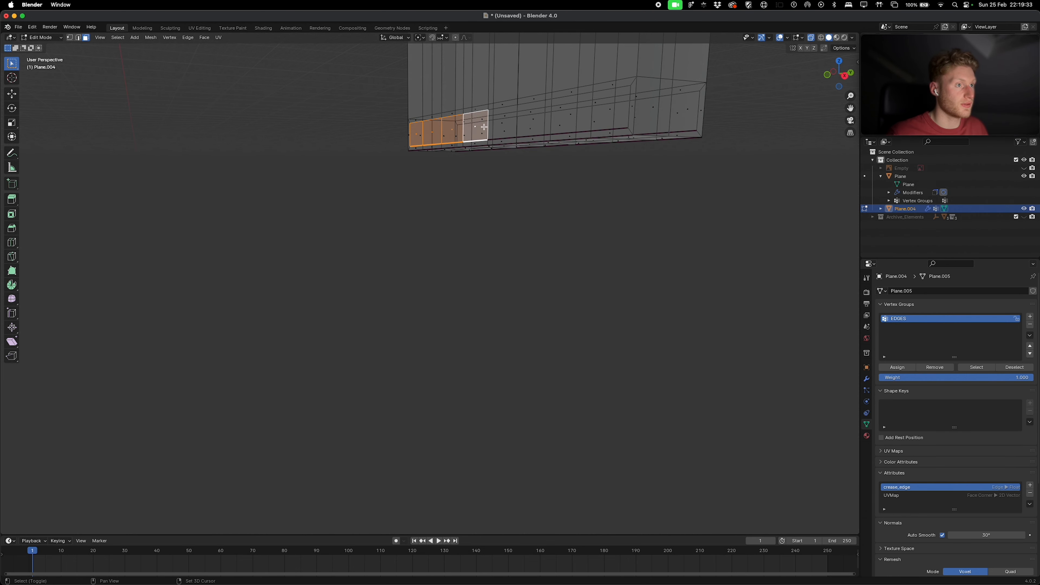
{"action": "left_click", "coordinate": [506, 123], "text": "shift"}
{"action": "left_click", "coordinate": [534, 120], "text": "shift"}
{"action": "left_click", "coordinate": [571, 118], "text": "shift"}
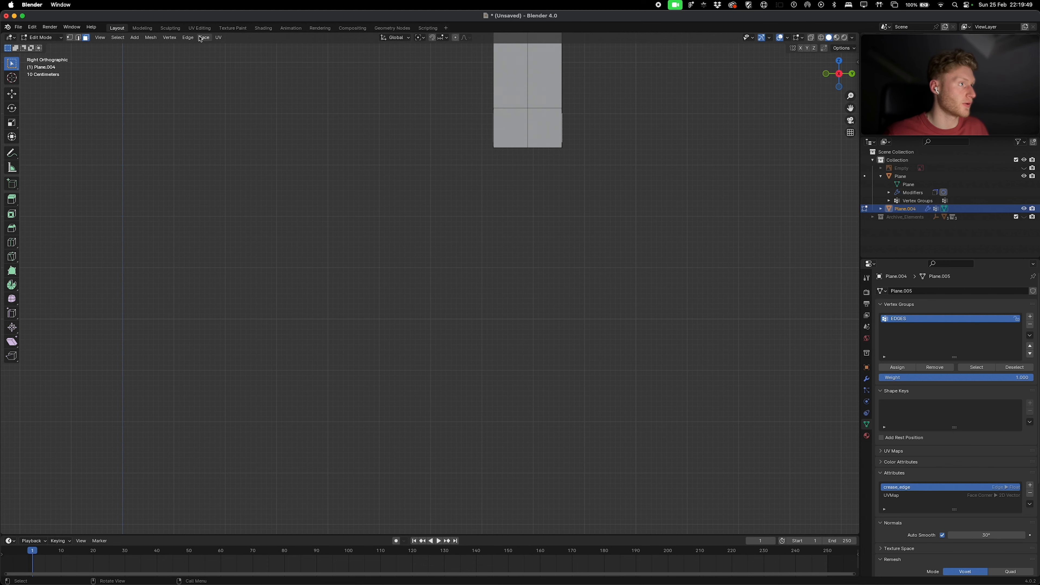
{"action": "left_click", "coordinate": [204, 38]}
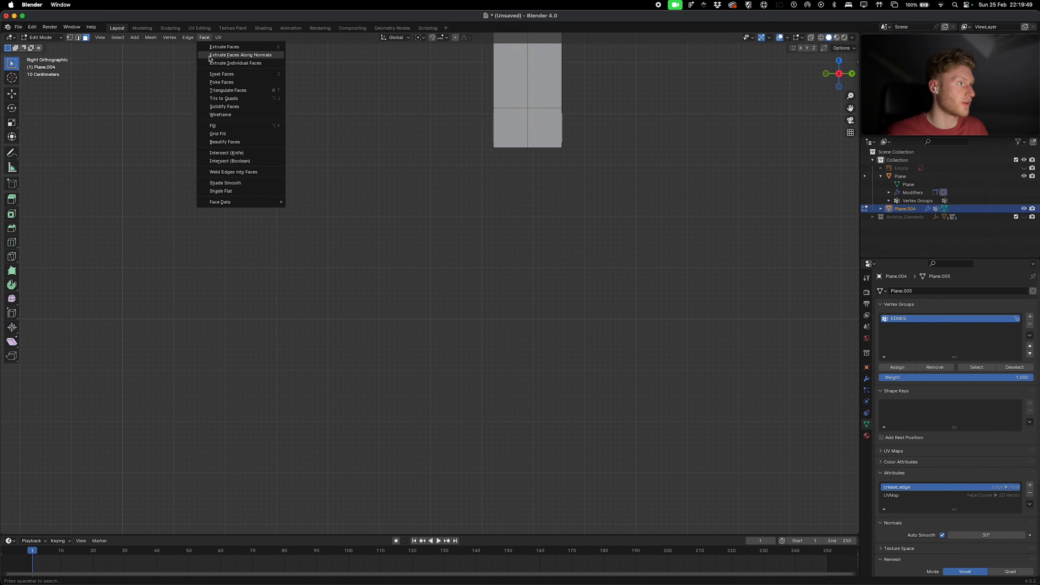
{"action": "left_click", "coordinate": [221, 55]}
{"action": "key", "text": "Escape"}
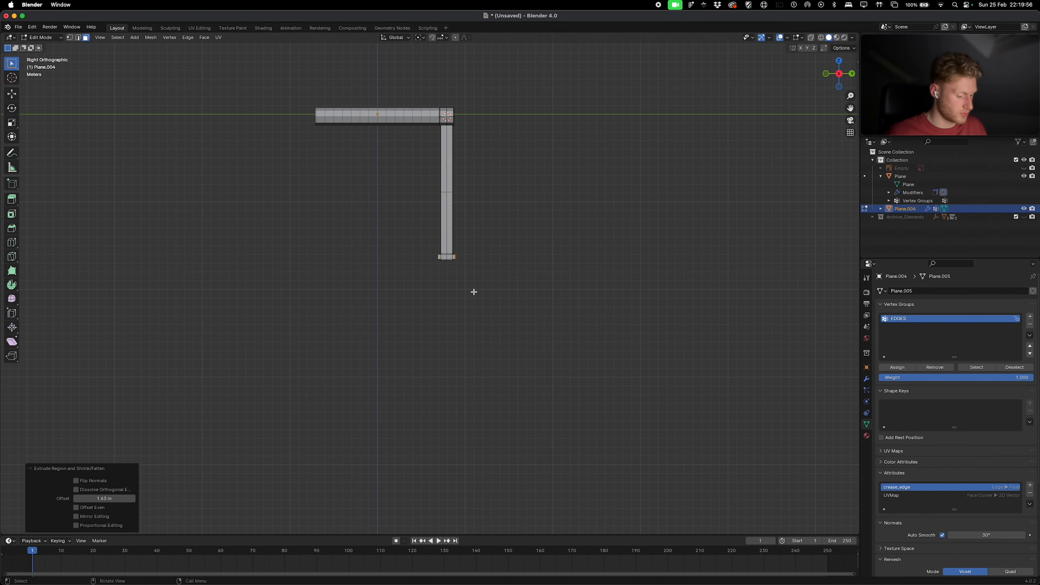
{"action": "middle_click_drag", "start_coordinate": [471, 288], "coordinate": [627, 297]}
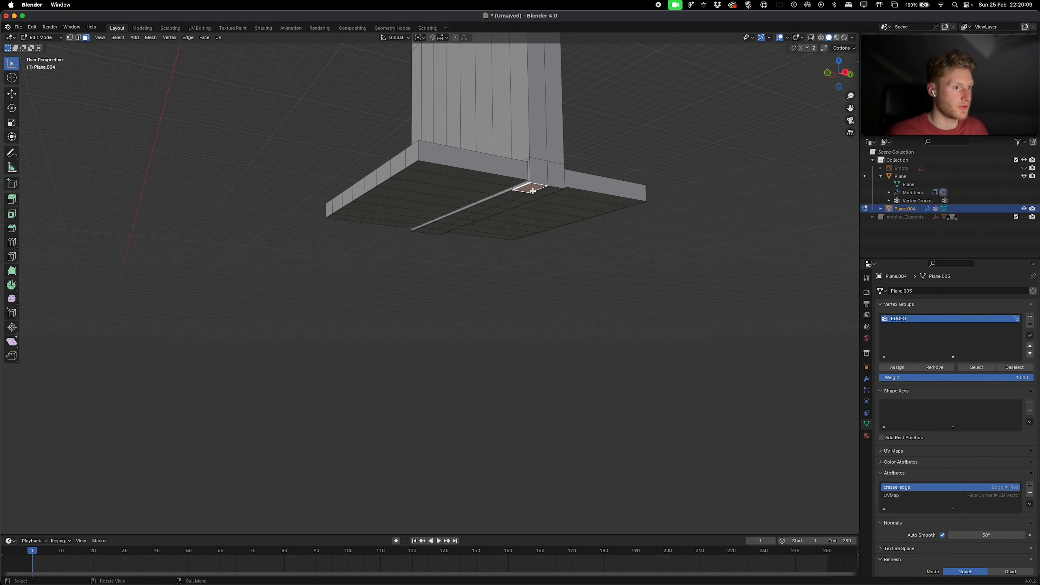
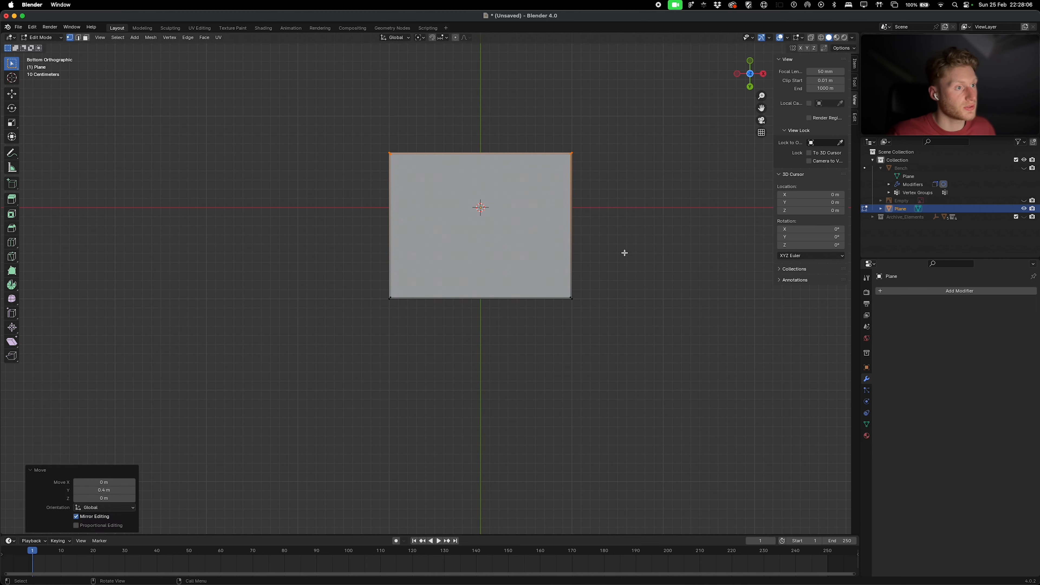
Step: Shift the new plane's first long edge outward along Y, move the opposite edge -0.2 m in Y, and return to Object Mode
{"action": "key", "text": "g"}
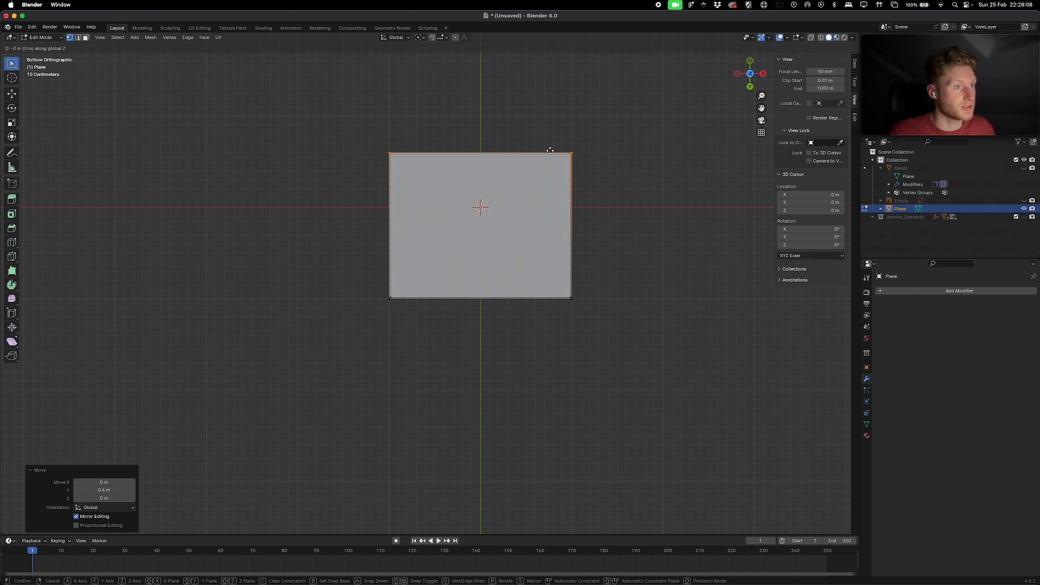
{"action": "key", "text": "y"}
{"action": "left_click", "coordinate": [551, 127]}
{"action": "left_click", "coordinate": [450, 298]}
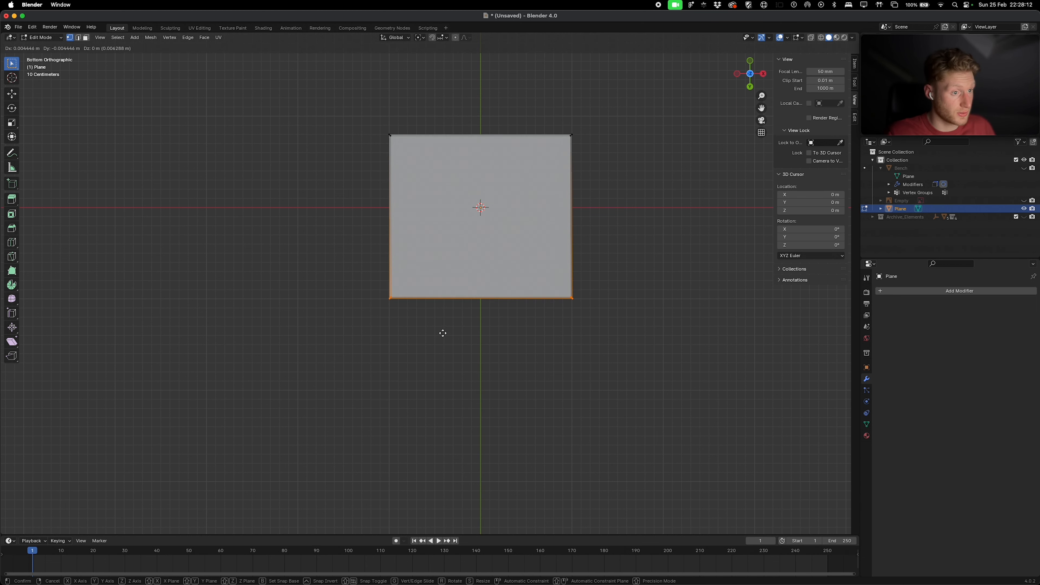
{"action": "key", "text": "g"}
{"action": "key", "text": "y"}
{"action": "left_click", "coordinate": [442, 312]}
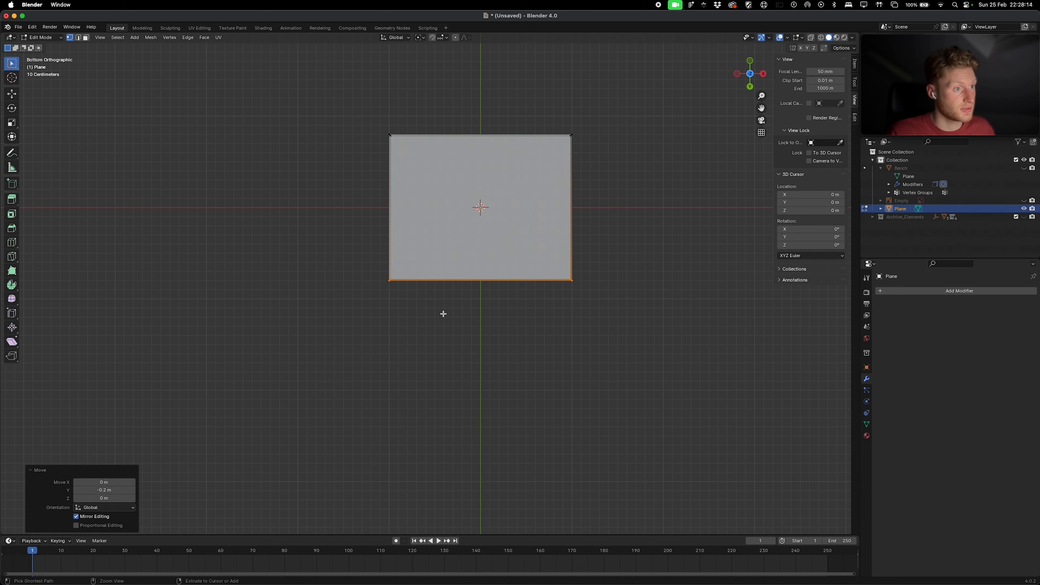
{"action": "key", "text": "Tab"}
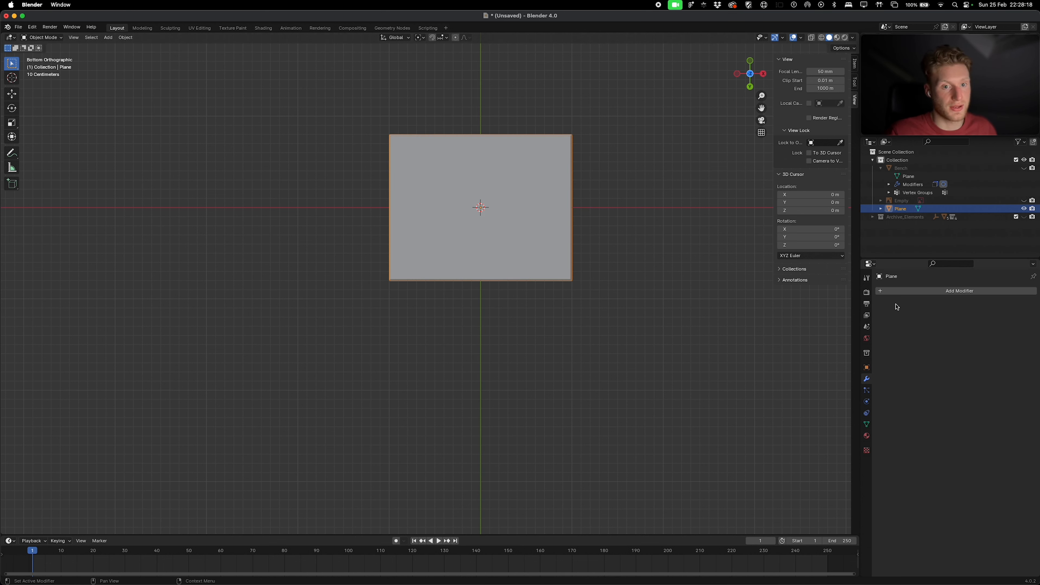
Step: Add an Array modifier to the plane and set its count to 6 along X
{"action": "left_click", "coordinate": [897, 292]}
{"action": "mouse_move", "coordinate": [880, 294]}
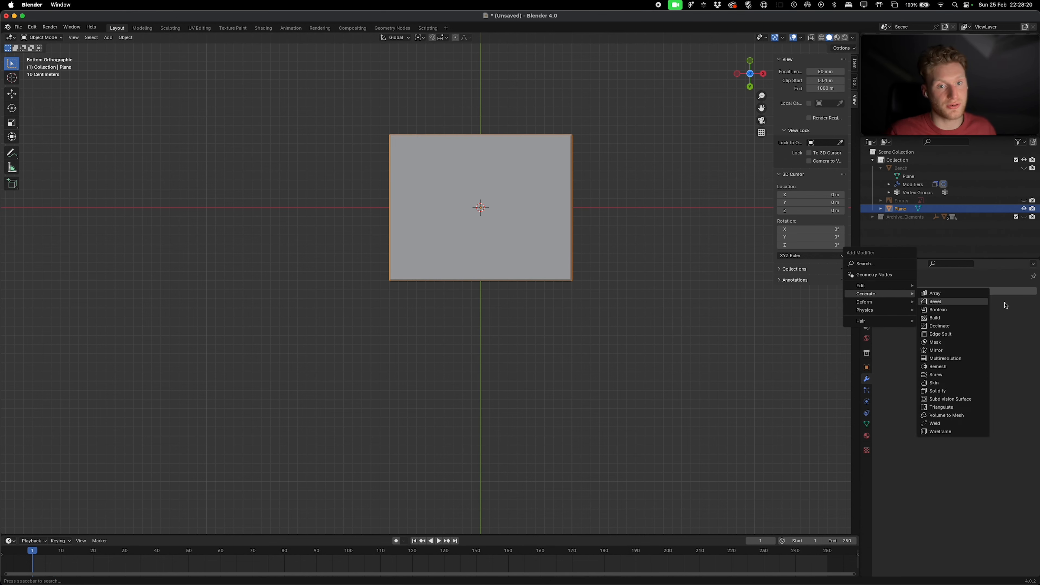
{"action": "left_click", "coordinate": [958, 294]}
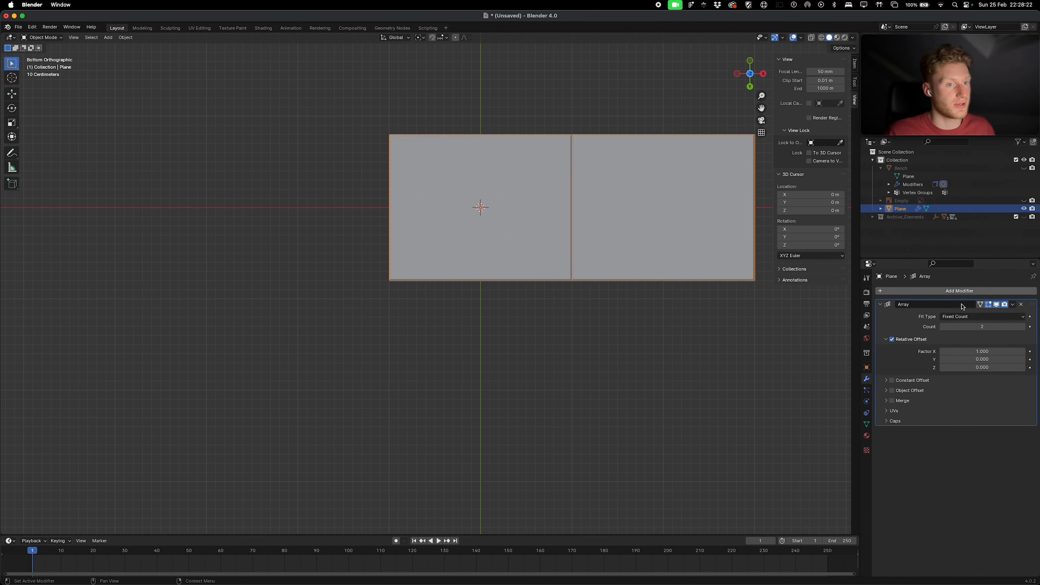
{"action": "left_click_drag", "start_coordinate": [983, 327], "coordinate": [1036, 327]}
{"action": "key", "text": "Return"}
{"action": "scroll", "coordinate": [715, 93], "scroll_direction": "down", "scroll_amount": 10}
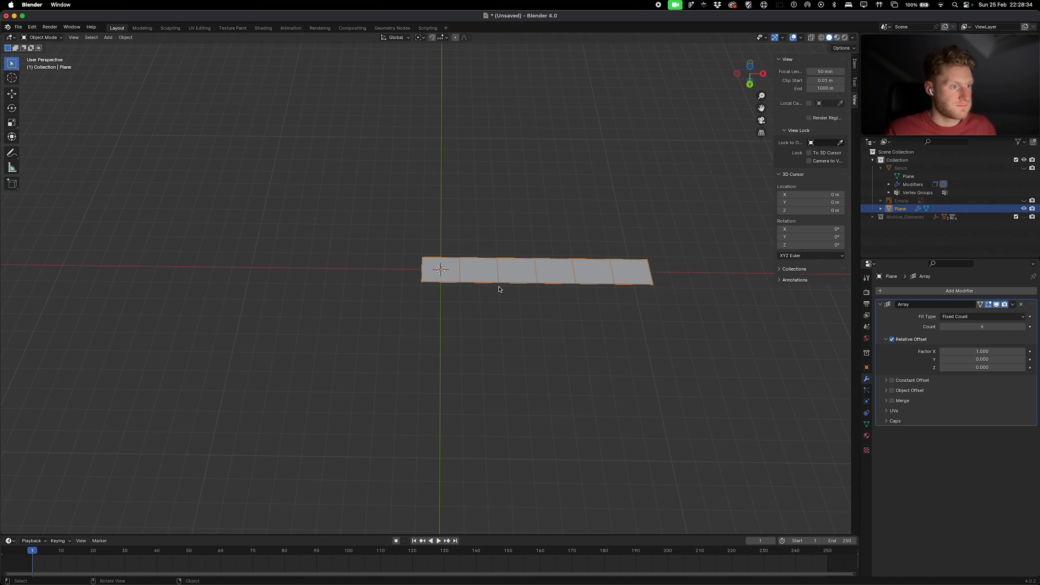
Step: Add a second Array modifier to the plane with relative offset factors X 0 and Y 1
{"action": "left_click", "coordinate": [969, 293]}
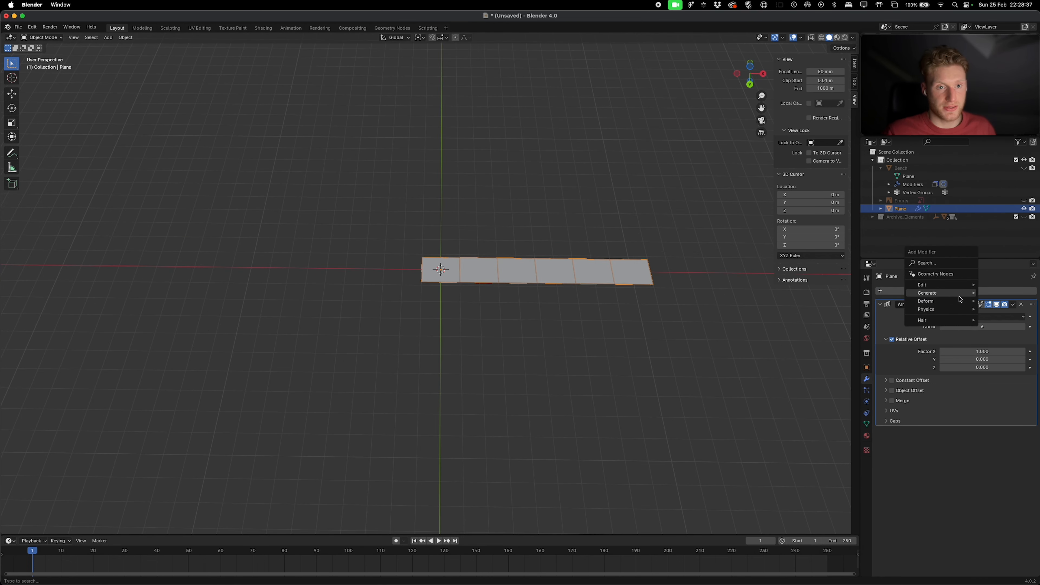
{"action": "mouse_move", "coordinate": [946, 293]}
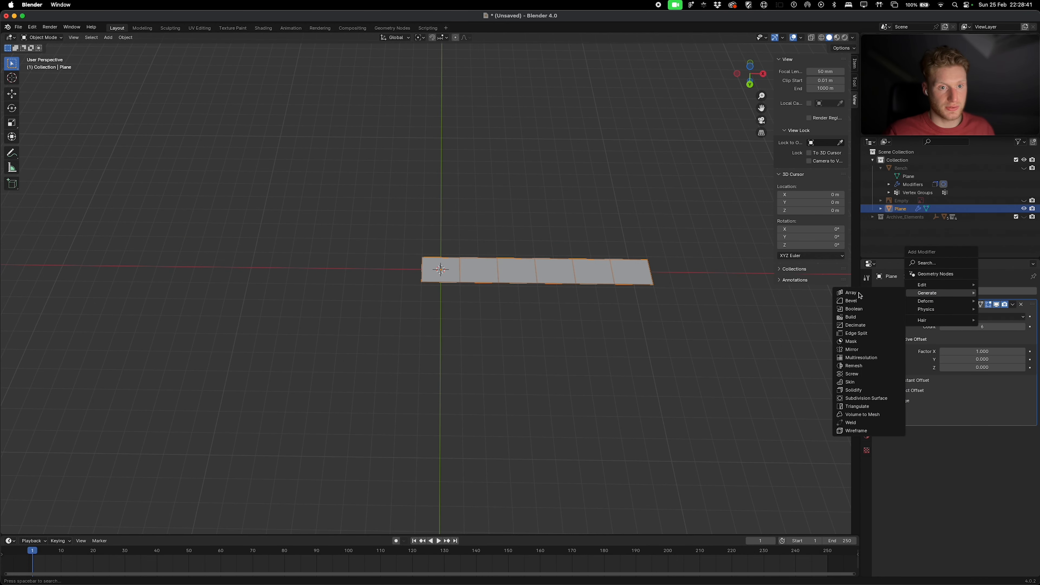
{"action": "left_click", "coordinate": [852, 292]}
{"action": "left_click", "coordinate": [979, 487]}
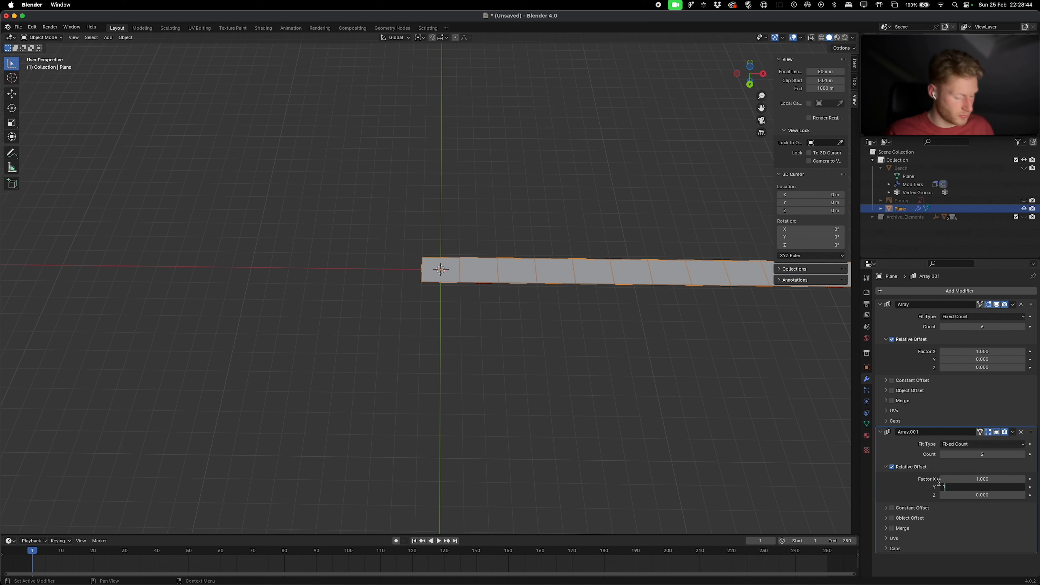
{"action": "type", "text": "1"}
{"action": "key", "text": "Return"}
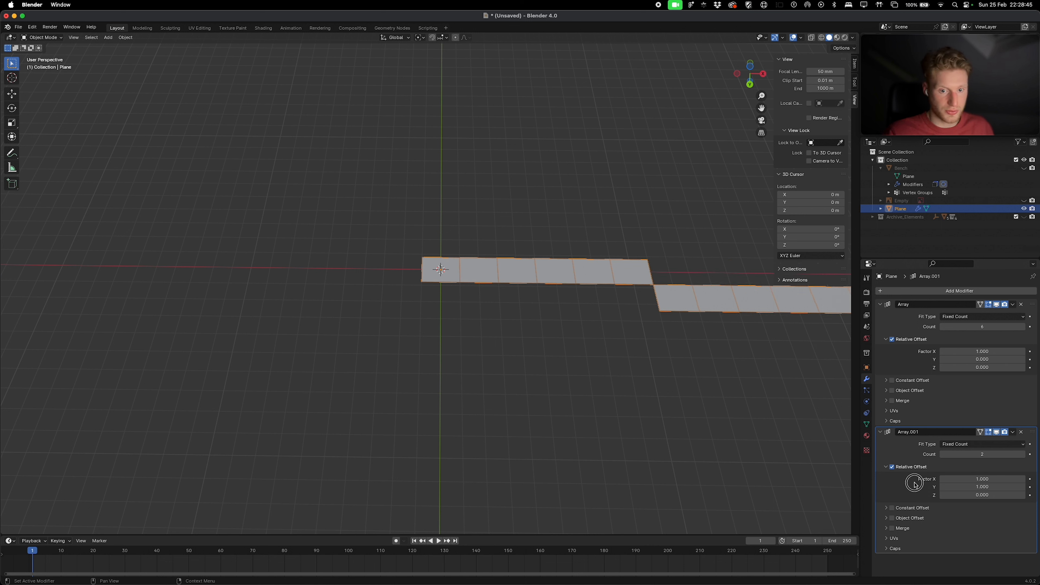
{"action": "left_click", "coordinate": [977, 480]}
{"action": "type", "text": "0"}
{"action": "left_click", "coordinate": [908, 470]}
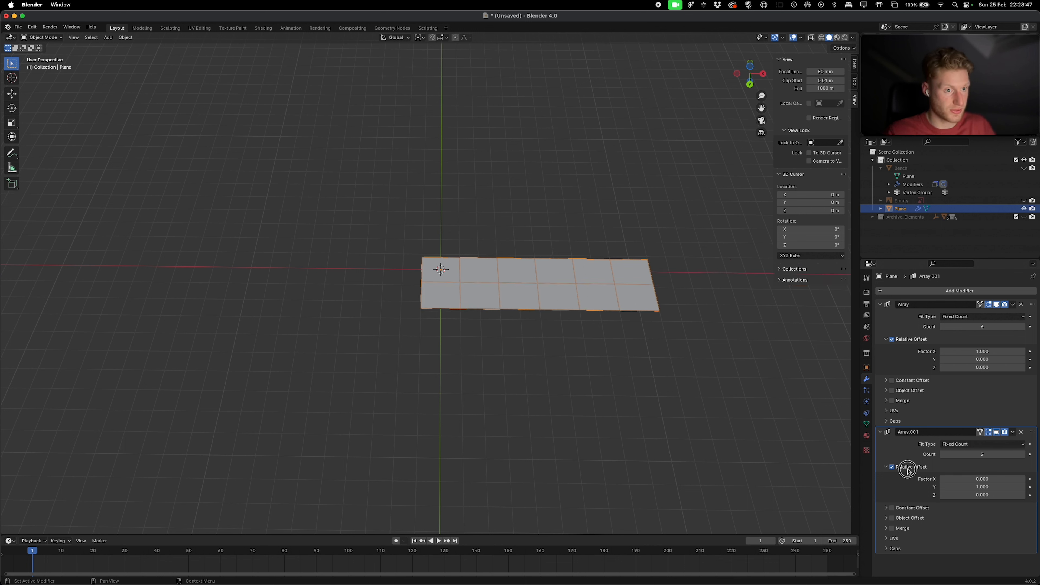
Step: Set the second Array modifier's count to 6 so the tile rows repeat along Y
{"action": "left_click", "coordinate": [1024, 455]}
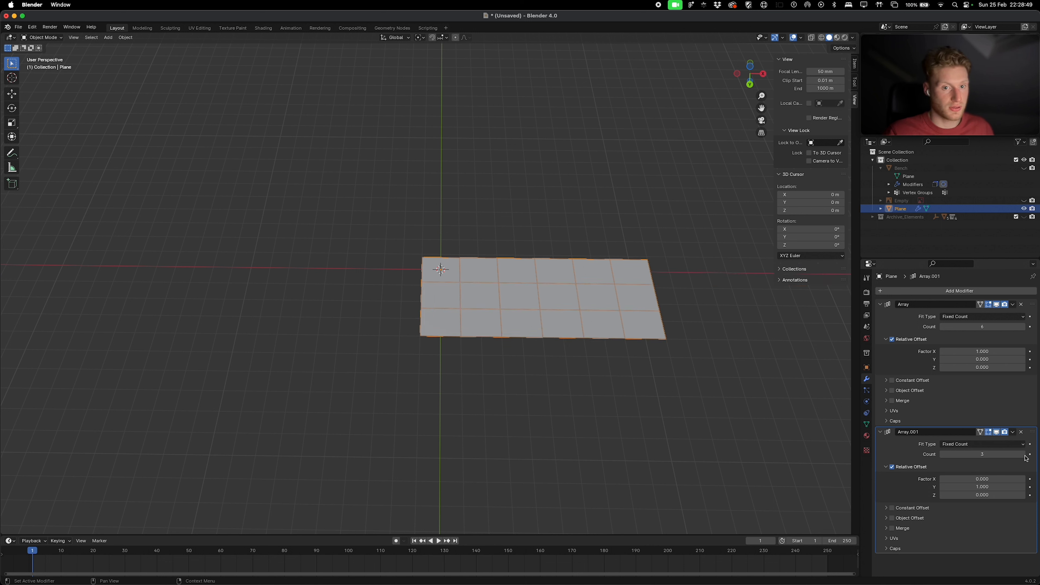
{"action": "left_click", "coordinate": [1025, 455]}
{"action": "left_click", "coordinate": [1024, 455]}
{"action": "left_click", "coordinate": [1024, 455]}
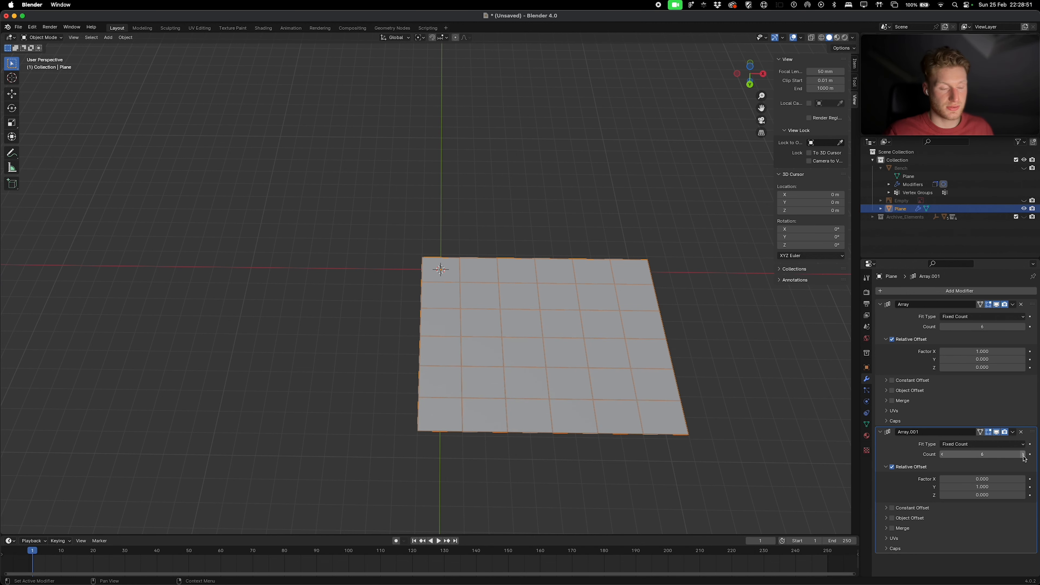
{"action": "key", "text": "Tab"}
{"action": "key", "text": "Tab"}
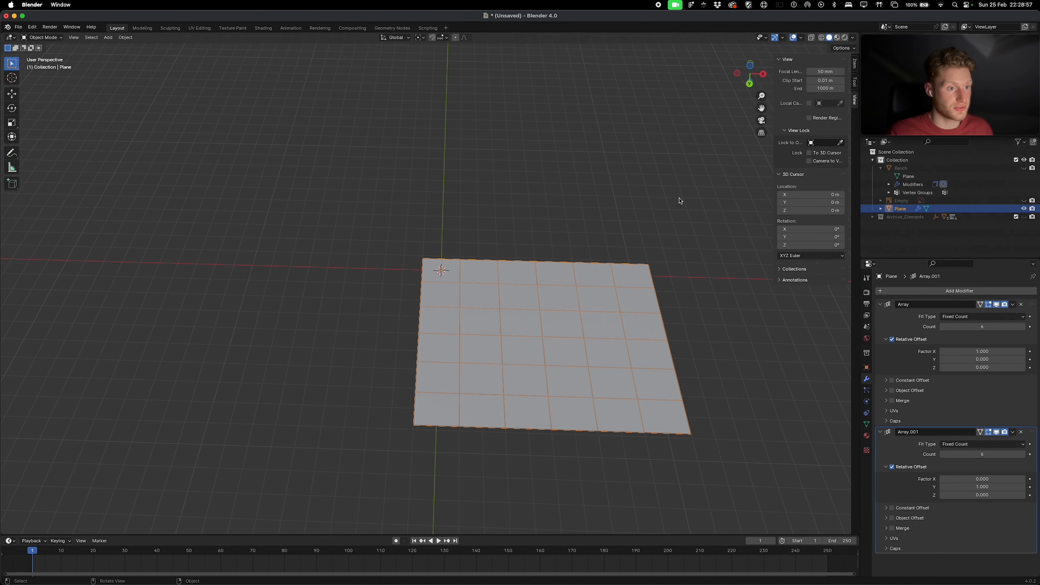
Step: Duplicate the tile grid and place the copy 12 m along X, flush beside the original, in bottom orthographic view
{"action": "left_click", "coordinate": [751, 70]}
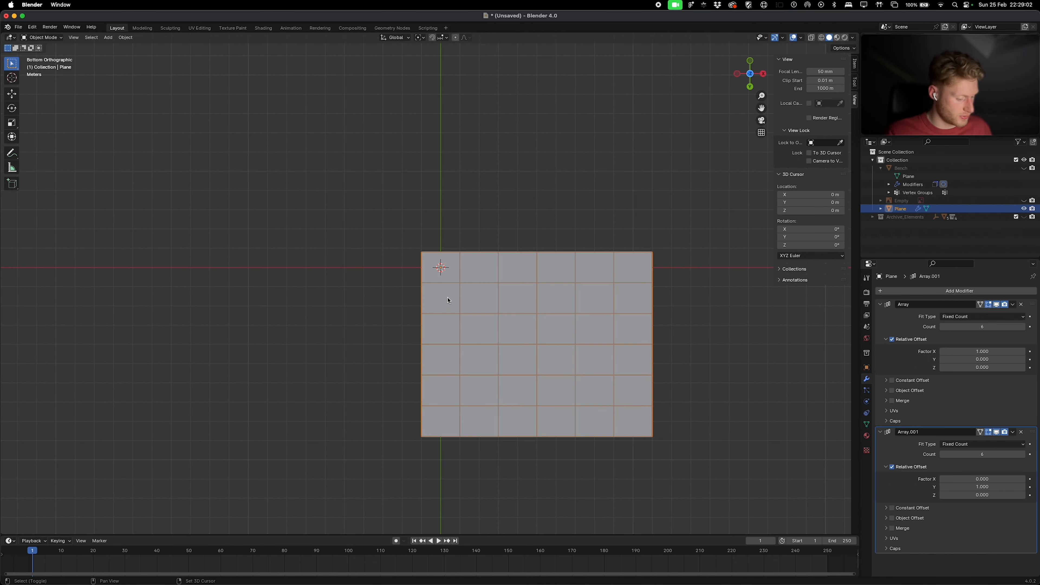
{"action": "key", "text": "shift+d"}
{"action": "key", "text": "x"}
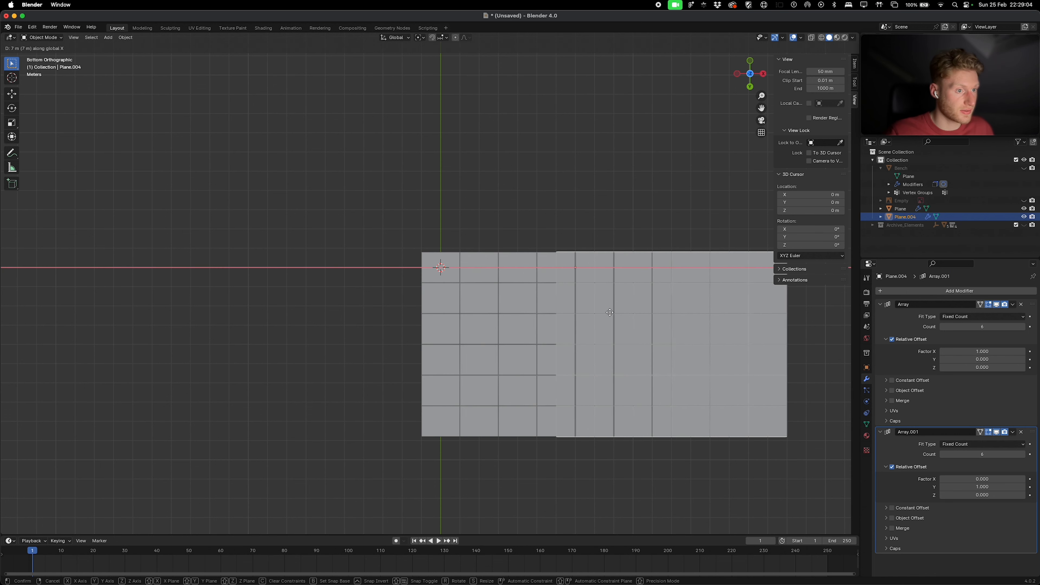
{"action": "left_click", "coordinate": [680, 314]}
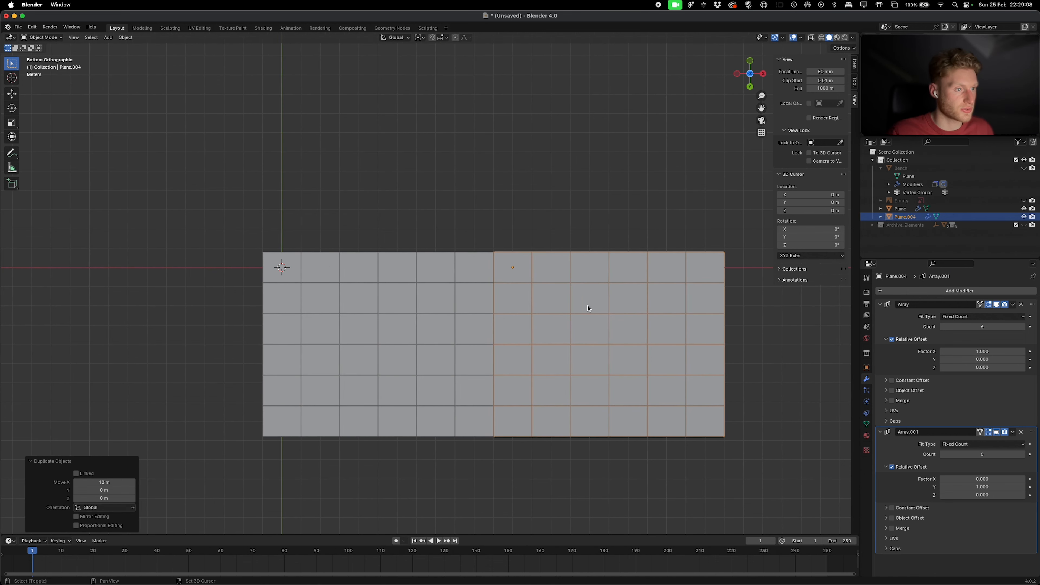
Step: Narrow the duplicate's base tile by moving its outer edge vertices -1 m along X
{"action": "key", "text": "Tab"}
{"action": "scroll", "coordinate": [680, 287], "scroll_direction": "up", "scroll_amount": 4}
{"action": "left_click_drag", "start_coordinate": [685, 203], "coordinate": [602, 349]}
{"action": "key", "text": "g"}
{"action": "key", "text": "x"}
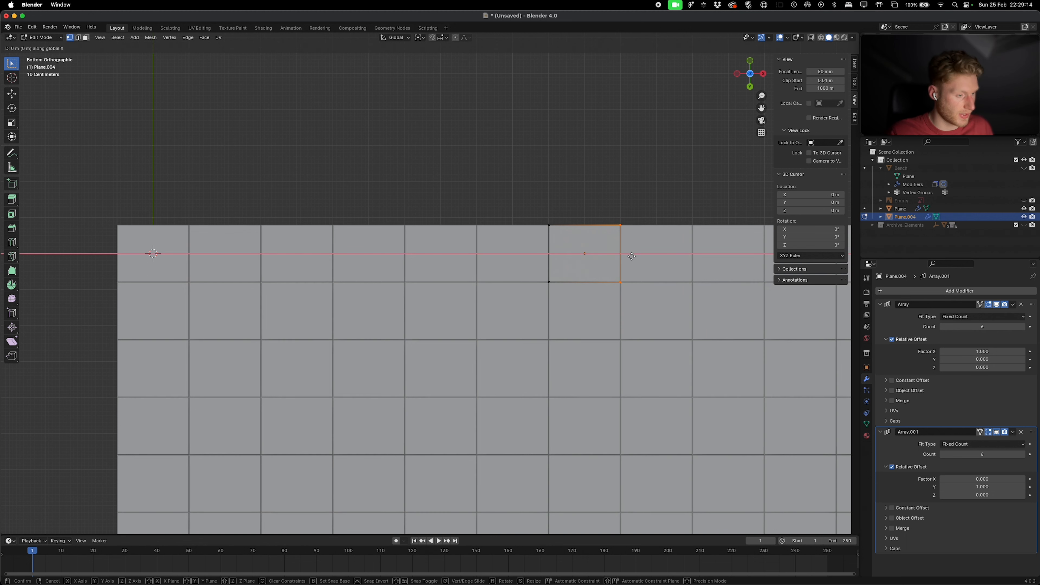
{"action": "left_click", "coordinate": [597, 255]}
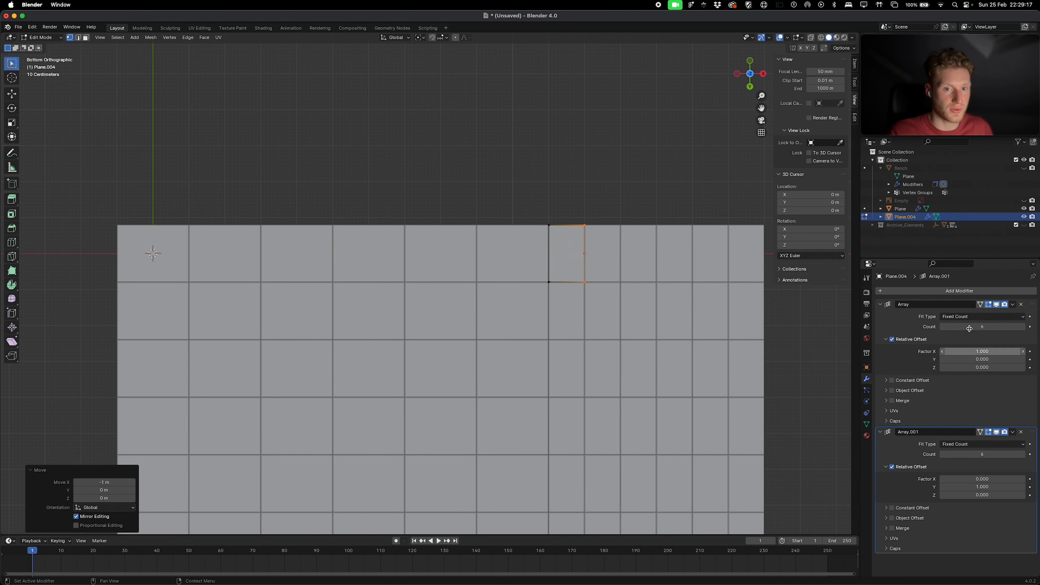
Step: Reduce the duplicate's first Array count to 1, leaving a single column of narrow tiles, and return to Object Mode
{"action": "left_click", "coordinate": [942, 327]}
{"action": "left_click", "coordinate": [942, 326]}
{"action": "left_click", "coordinate": [942, 327]}
{"action": "left_click", "coordinate": [942, 327]}
{"action": "left_click", "coordinate": [942, 327]}
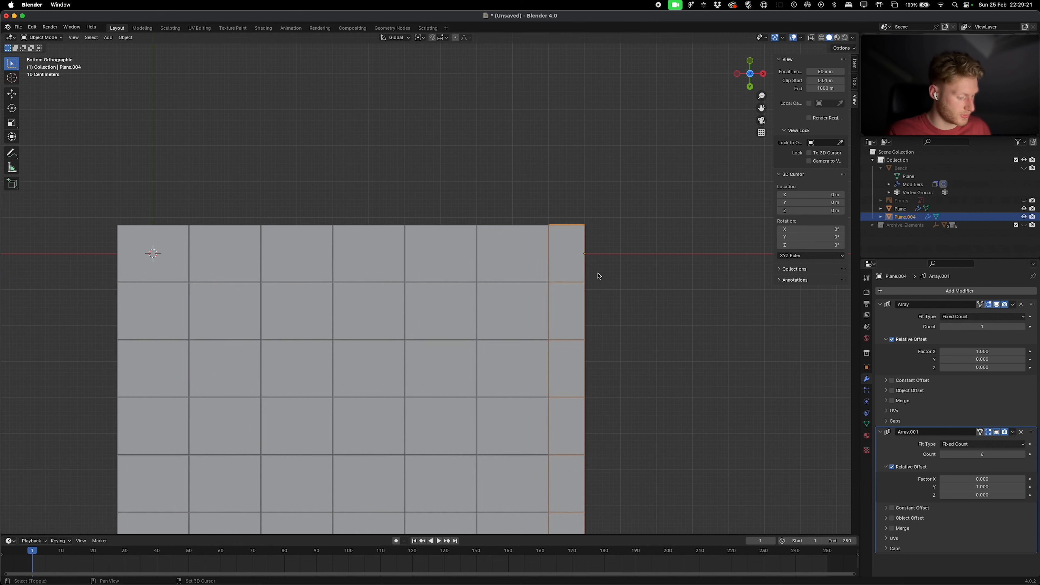
{"action": "key", "text": "Tab"}
Step: Duplicate the narrow tile column and move the copy -13 m along X to the main grid's opposite side
{"action": "key", "text": "shift+d"}
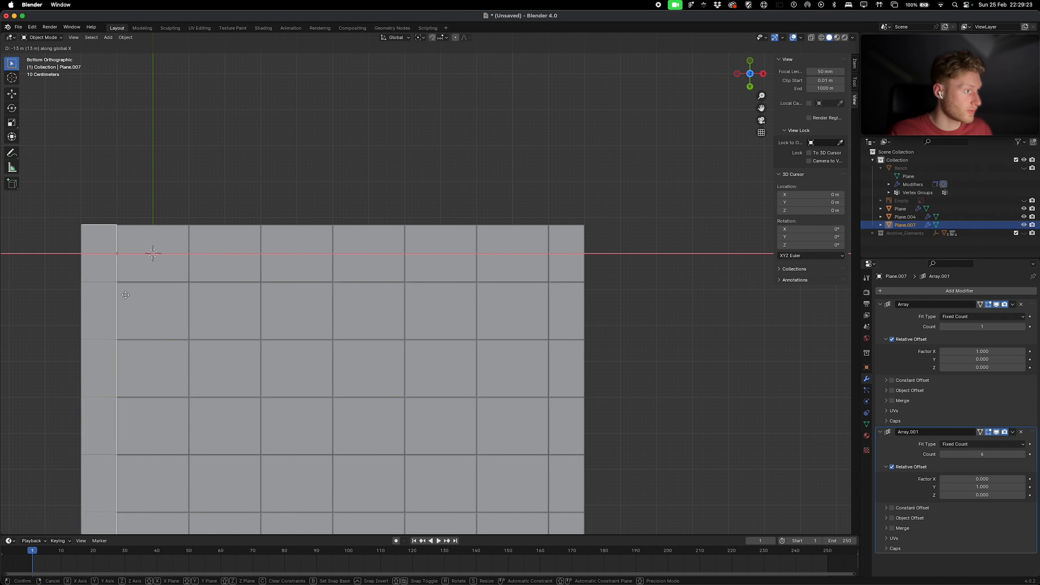
{"action": "left_click", "coordinate": [115, 283]}
Step: Duplicate the main tile grid along X to the outer side of each narrow column, and select all five planes
{"action": "left_click", "coordinate": [234, 265]}
{"action": "scroll", "coordinate": [182, 252], "scroll_direction": "left", "scroll_amount": 5, "text": "shift"}
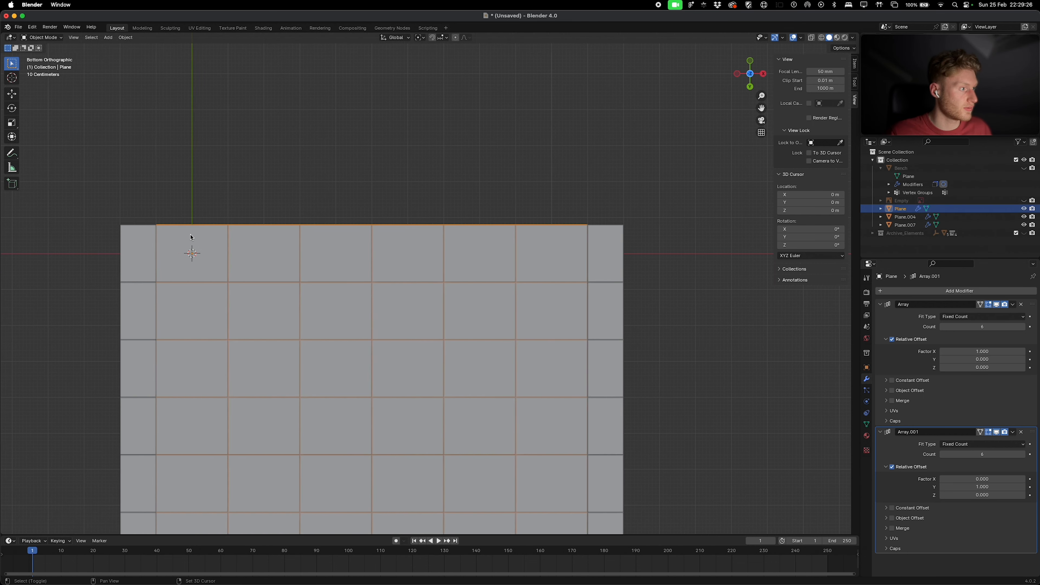
{"action": "key", "text": "shift+d"}
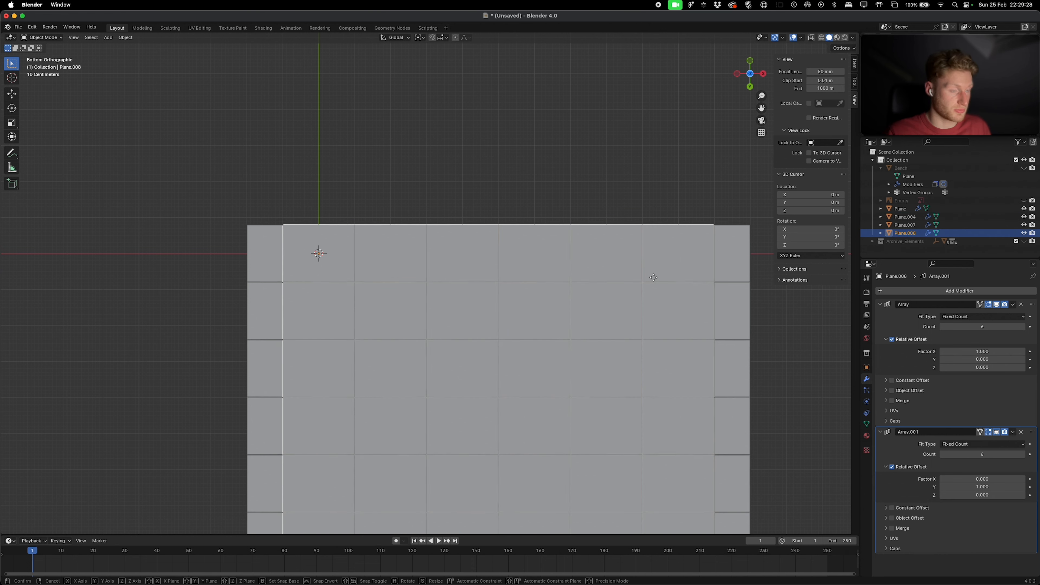
{"action": "key", "text": "x"}
{"action": "left_click_drag", "start_coordinate": [690, 198], "coordinate": [186, 473]}
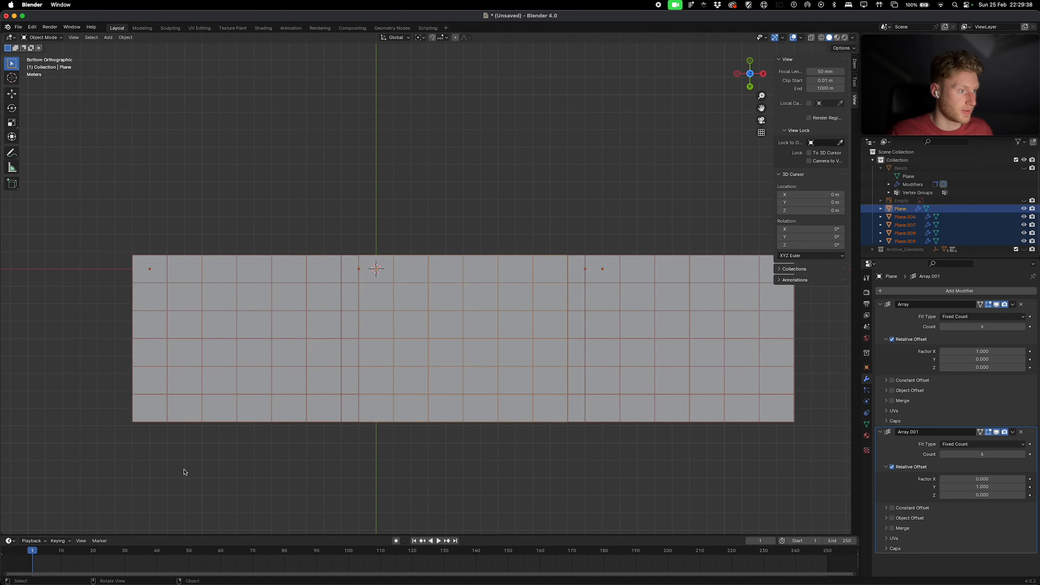
{"action": "scroll", "coordinate": [187, 473], "scroll_direction": "down", "scroll_amount": 1}
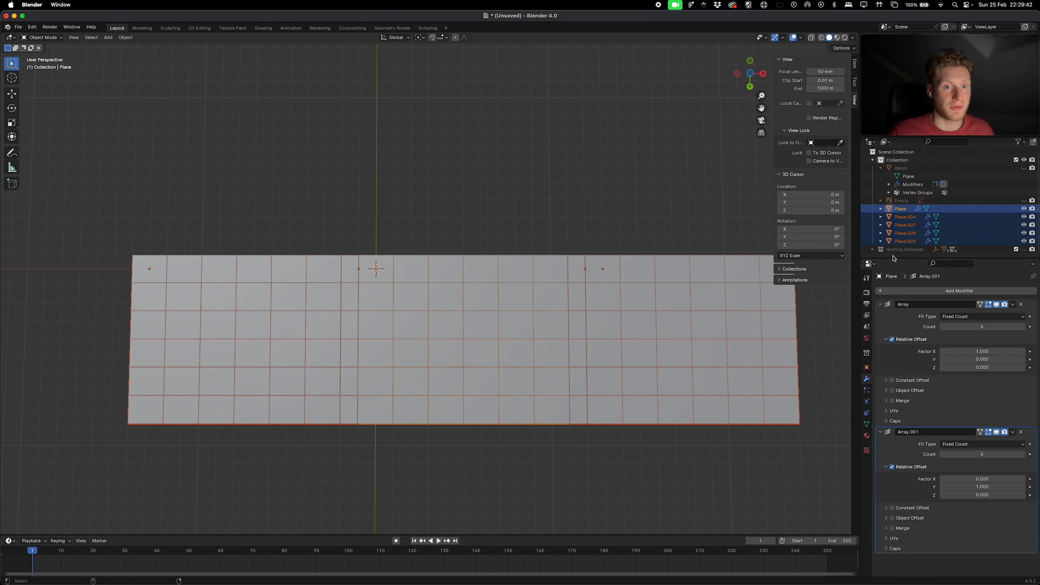
Step: Create a new collection in the outliner and name it Wall
{"action": "left_click", "coordinate": [894, 256]}
{"action": "left_click_drag", "start_coordinate": [894, 258], "coordinate": [893, 298]}
{"action": "double_click", "coordinate": [899, 257]}
{"action": "type", "text": "Wall"}
{"action": "key", "text": "Return"}
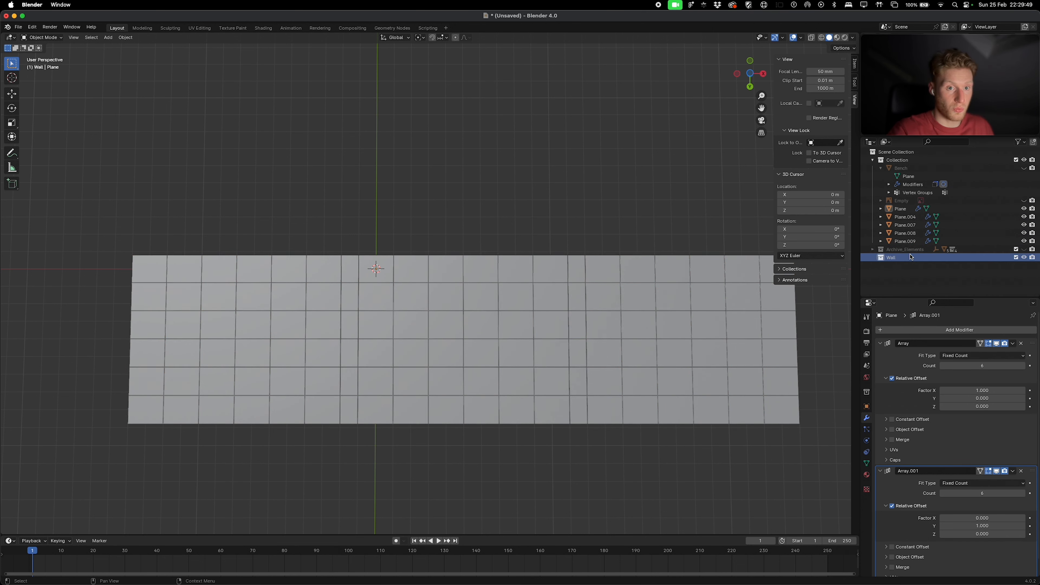
Step: Copy the five tile planes and paste the copies into the Wall collection
{"action": "left_click", "coordinate": [902, 241]}
{"action": "left_click", "coordinate": [901, 209], "text": "shift"}
{"action": "key", "text": "super+c"}
{"action": "key", "text": "super+v"}
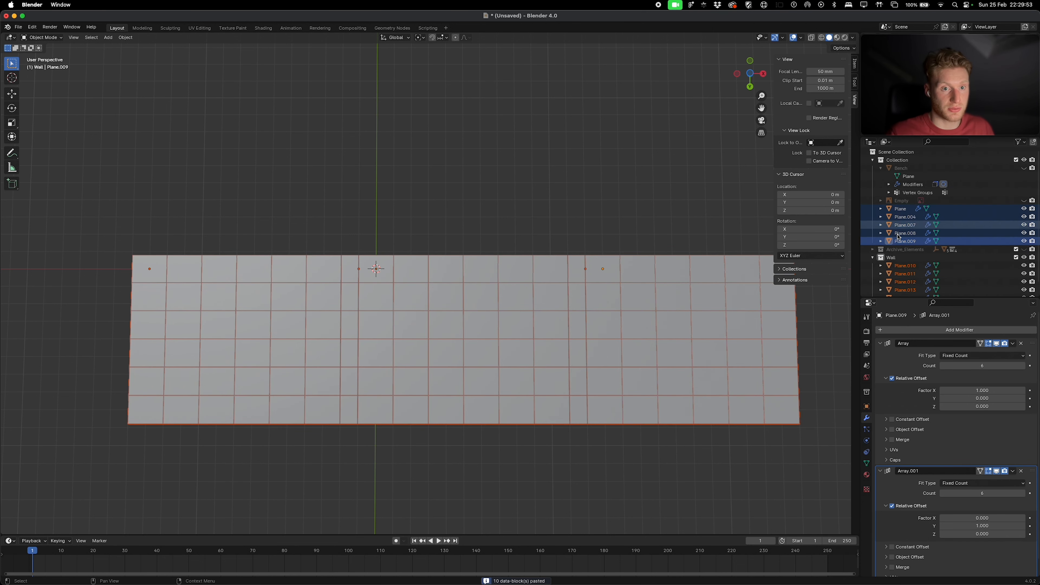
Step: Swap the original planes into Wall and the pasted copies into Collection, and hide the Wall collection
{"action": "left_click_drag", "start_coordinate": [898, 236], "coordinate": [896, 259]}
{"action": "left_click", "coordinate": [899, 266]}
{"action": "scroll", "coordinate": [901, 270], "scroll_direction": "down", "scroll_amount": 1}
{"action": "left_click", "coordinate": [901, 290], "text": "shift"}
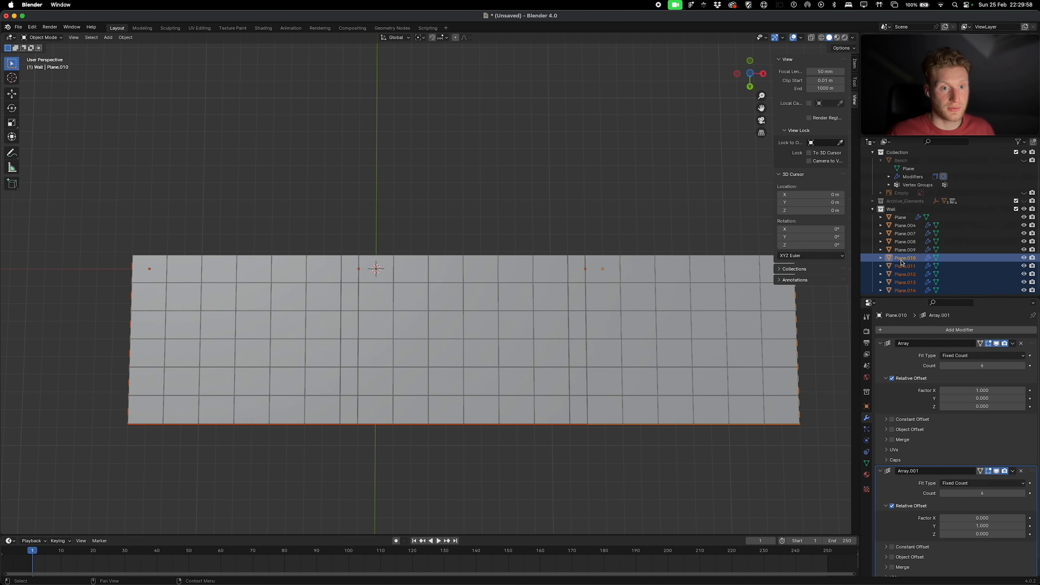
{"action": "left_click_drag", "start_coordinate": [881, 267], "coordinate": [872, 268]}
{"action": "left_click_drag", "start_coordinate": [888, 266], "coordinate": [885, 162]}
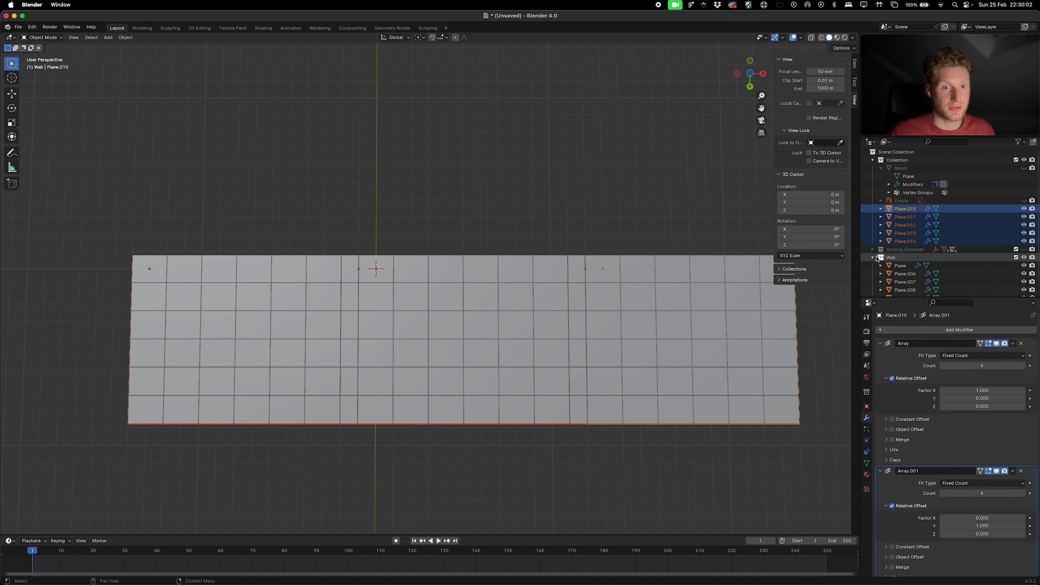
{"action": "left_click", "coordinate": [1024, 258]}
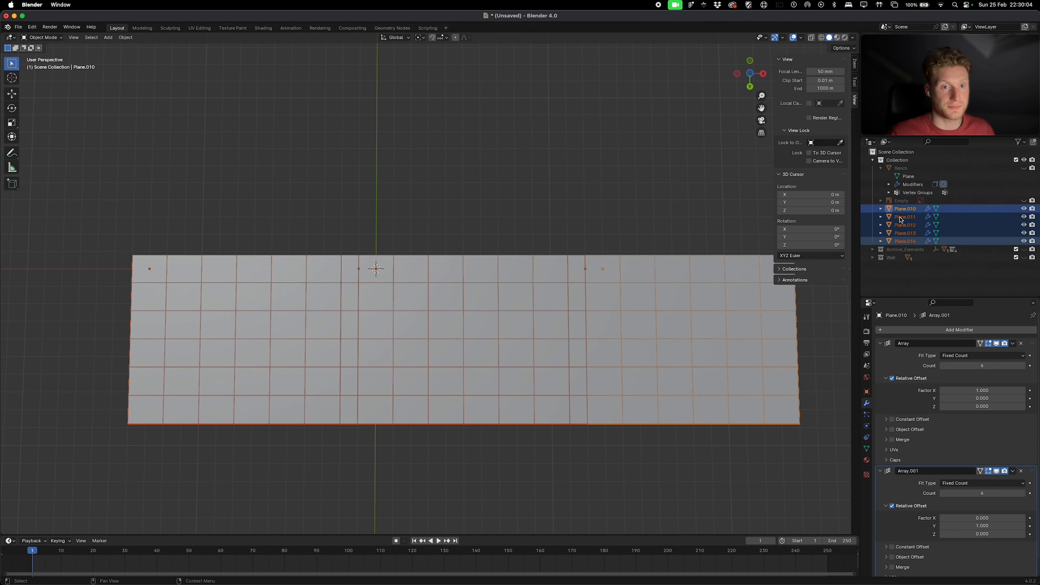
Step: Apply both Array modifiers on Plane.014 and Plane.013
{"action": "left_click", "coordinate": [908, 241]}
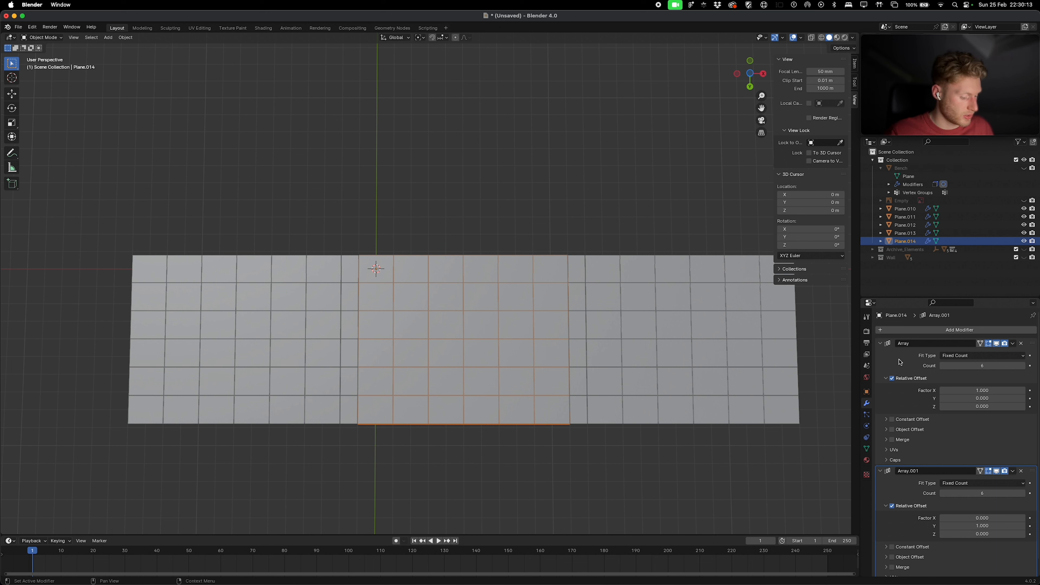
{"action": "key", "text": "ctrl+x"}
{"action": "key", "text": "ctrl+a"}
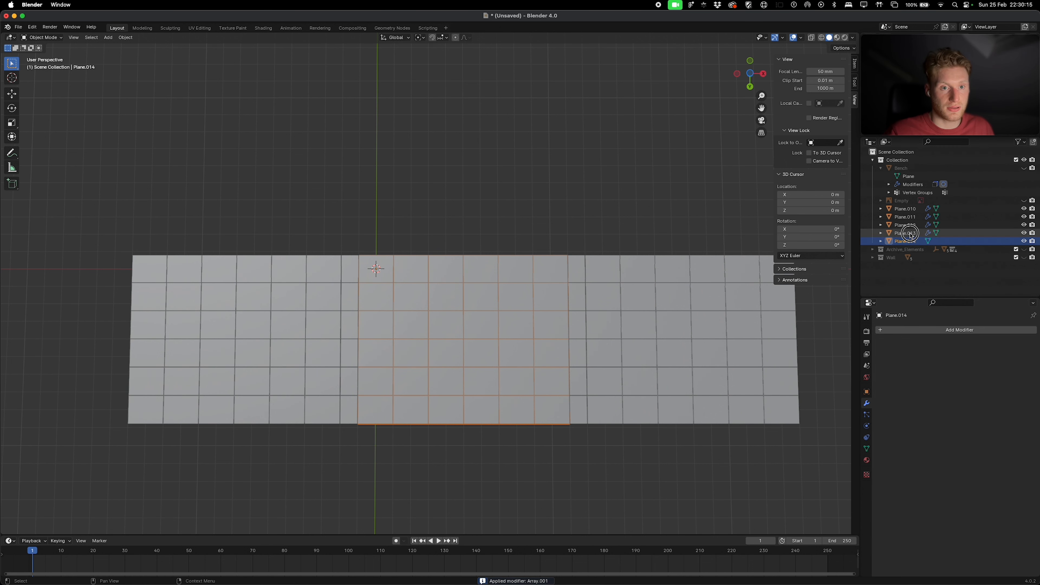
{"action": "left_click", "coordinate": [907, 233]}
{"action": "key", "text": "ctrl+a"}
{"action": "key", "text": "ctrl+a"}
Step: Apply both Array modifiers on Plane.012, Plane.011 and Plane.010
{"action": "left_click", "coordinate": [905, 225]}
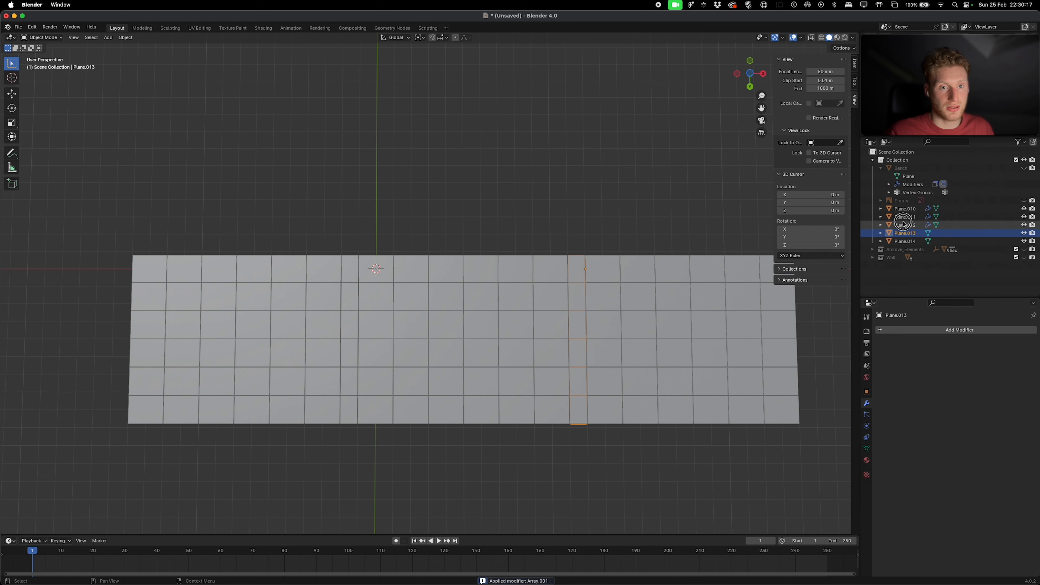
{"action": "key", "text": "ctrl+a"}
{"action": "key", "text": "ctrl+a"}
{"action": "left_click", "coordinate": [905, 217]}
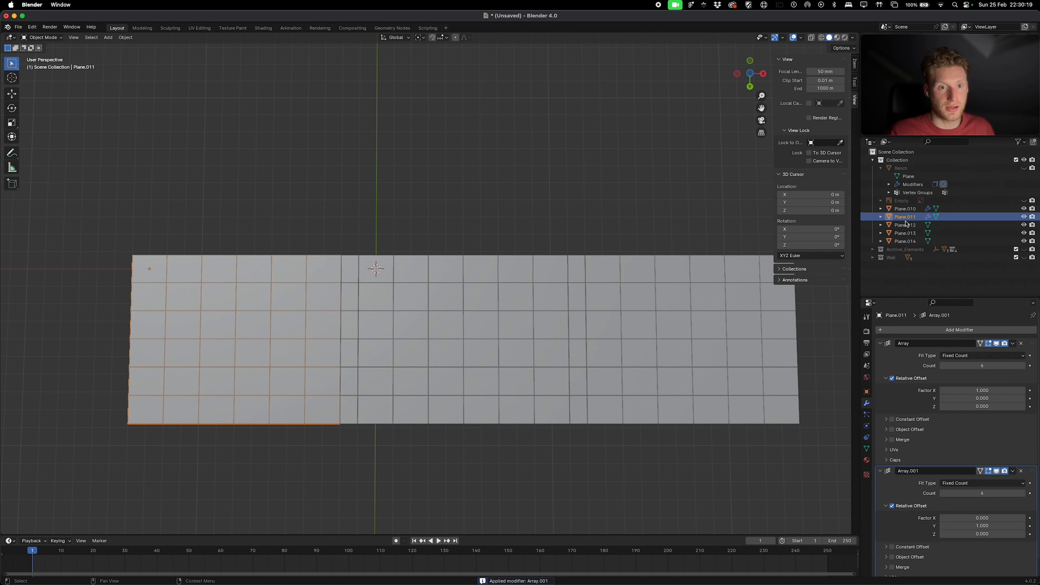
{"action": "key", "text": "ctrl+a"}
{"action": "left_click", "coordinate": [905, 209]}
{"action": "key", "text": "ctrl+a"}
{"action": "key", "text": "ctrl+a"}
Step: Select all five applied planes and join them into one object with Plane.011 as the active object
{"action": "left_click", "coordinate": [577, 287], "text": "shift"}
{"action": "left_click", "coordinate": [472, 281], "text": "shift"}
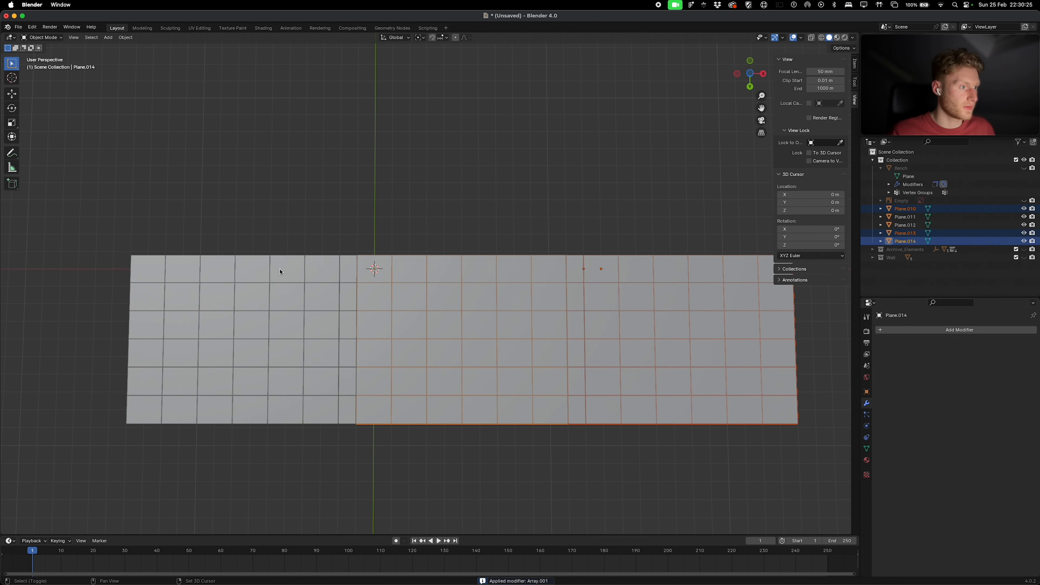
{"action": "left_click", "coordinate": [328, 276], "text": "shift"}
{"action": "left_click", "coordinate": [318, 277], "text": "shift"}
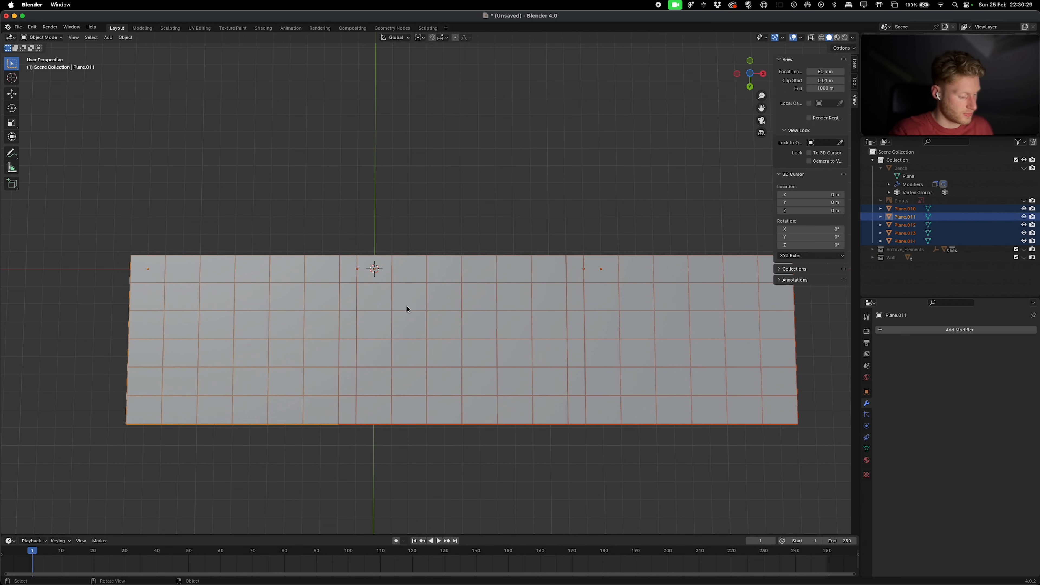
{"action": "key", "text": "Tab"}
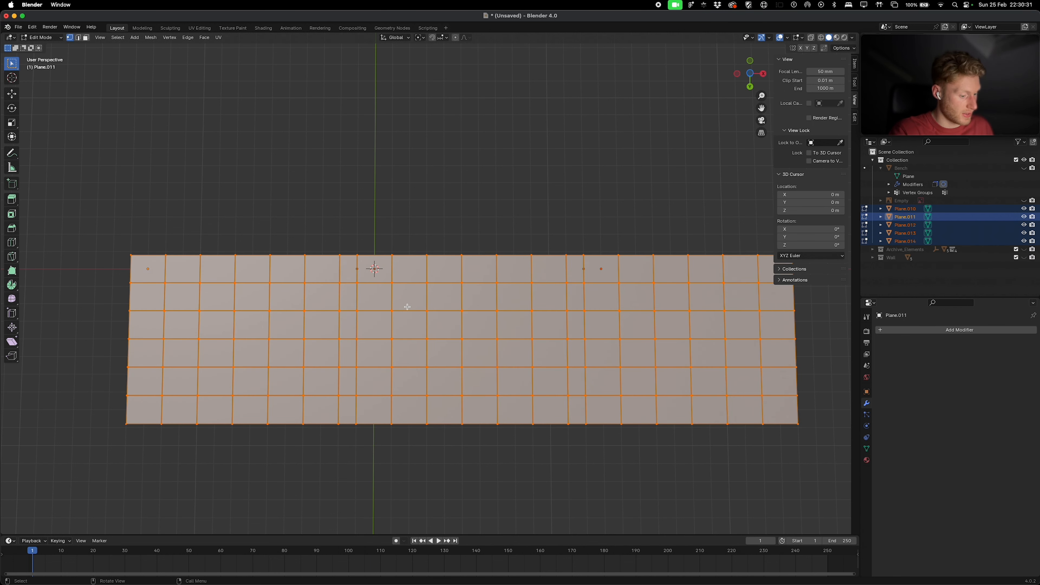
{"action": "key", "text": "Tab"}
{"action": "key", "text": "ctrl+j"}
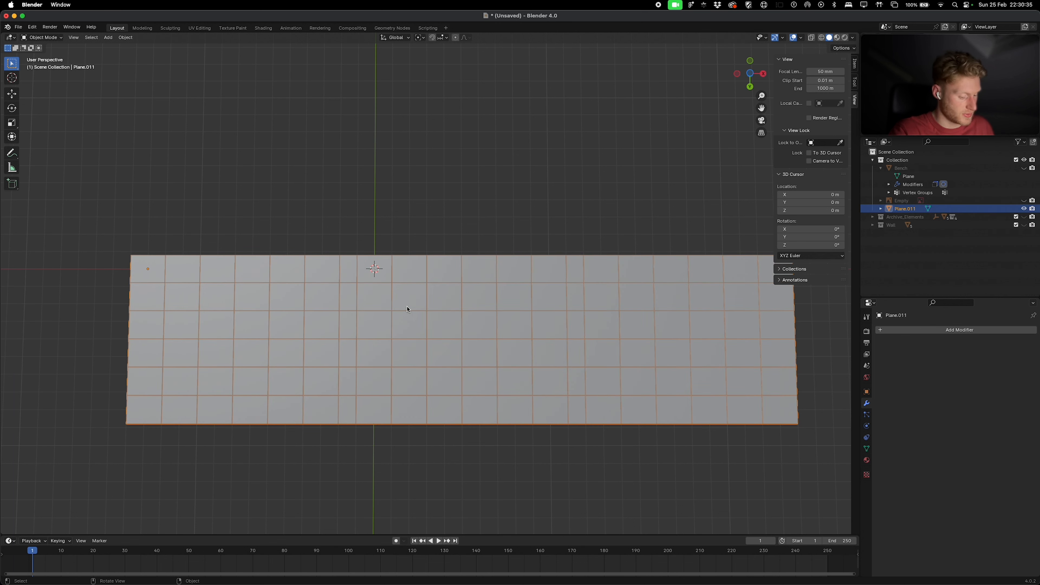
Step: Merge the joined mesh's duplicate vertices by distance in Edit Mode
{"action": "key", "text": "Tab"}
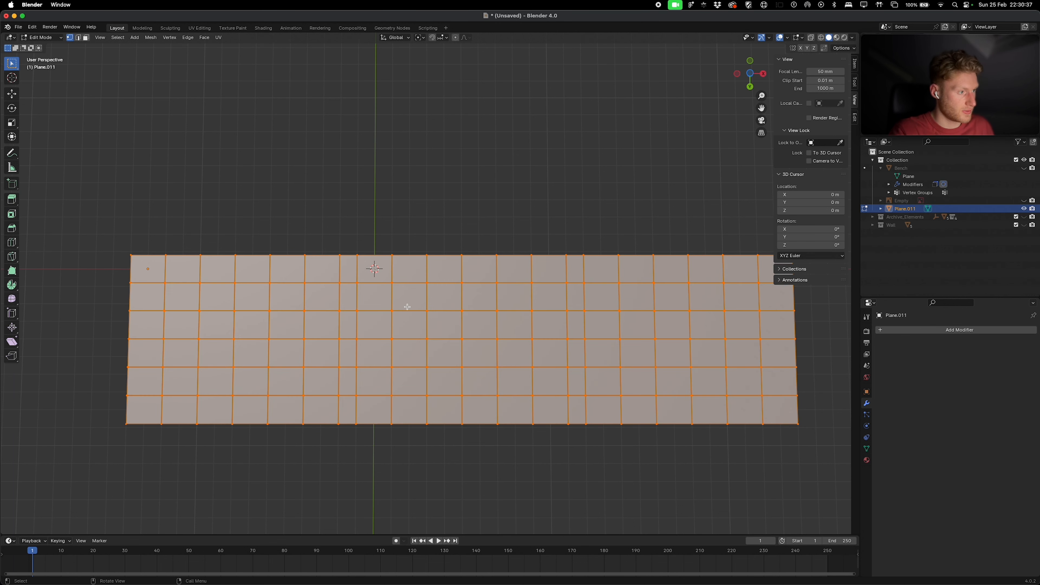
{"action": "key", "text": "m"}
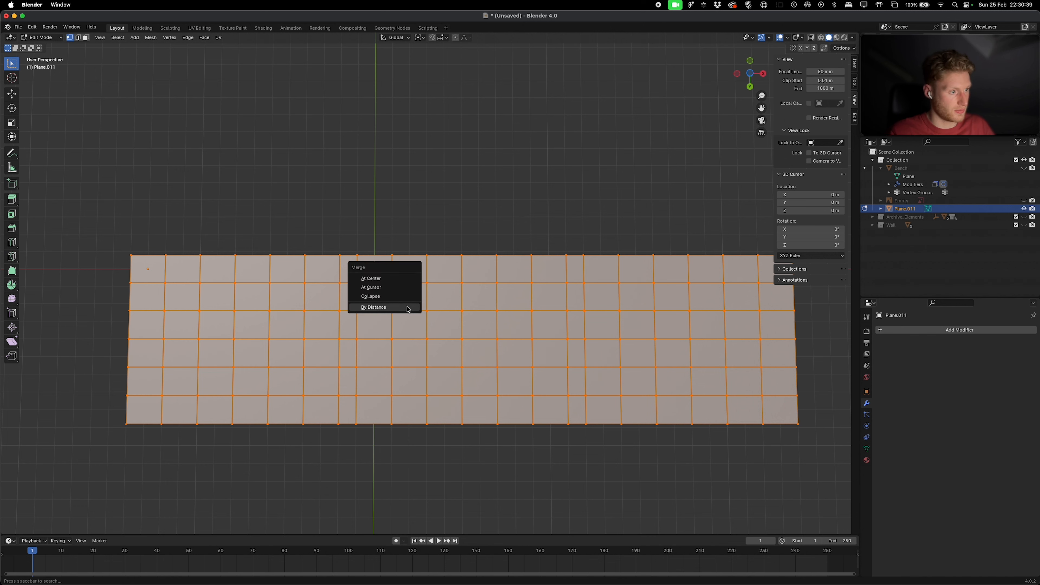
{"action": "left_click", "coordinate": [408, 309]}
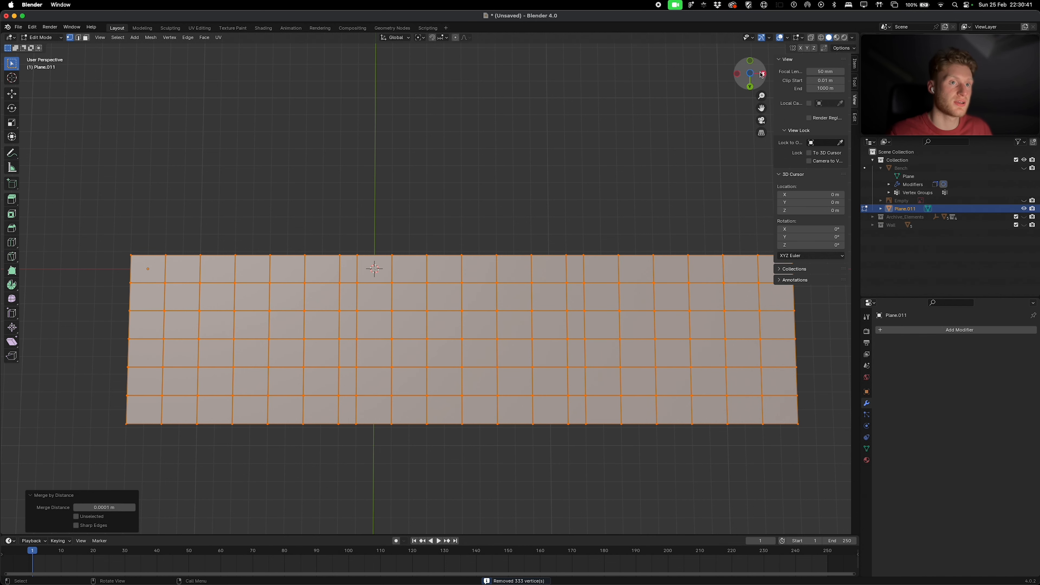
Step: Unwrap the whole mesh with Project from View from the bottom orthographic view, and return to Object Mode
{"action": "left_click", "coordinate": [751, 76]}
{"action": "left_click", "coordinate": [752, 76]}
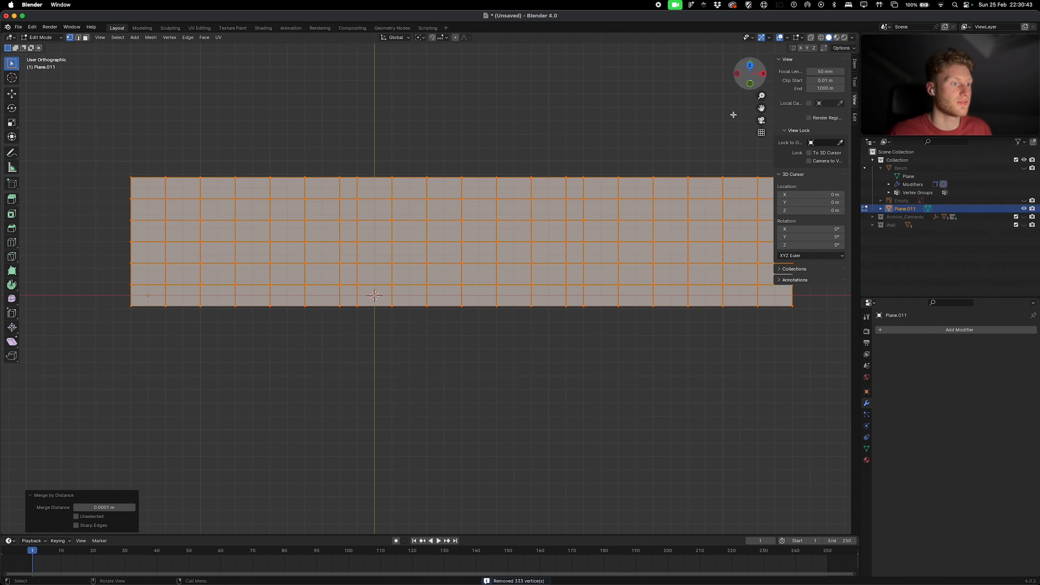
{"action": "key", "text": "u"}
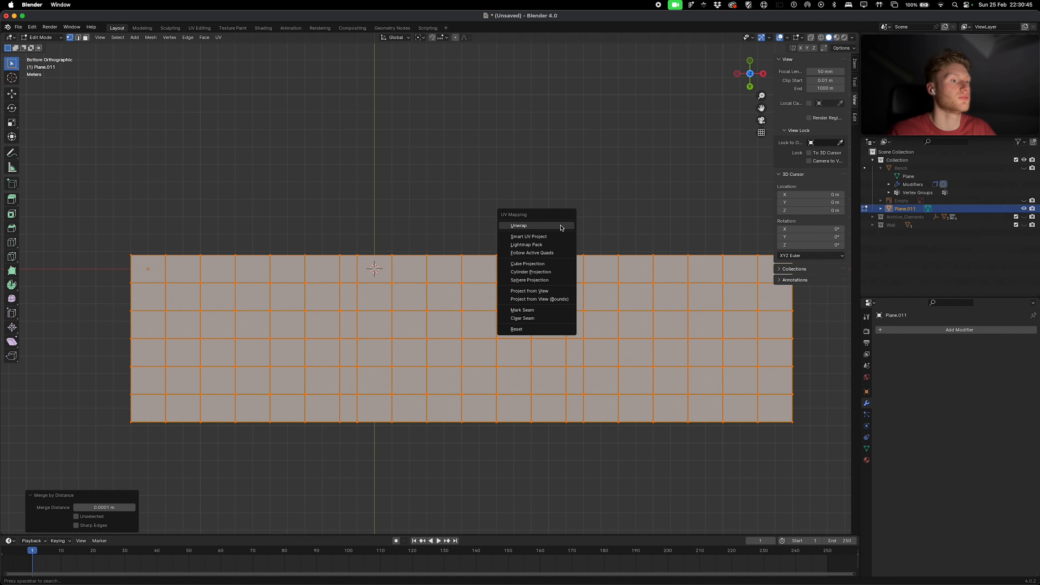
{"action": "left_click", "coordinate": [547, 291]}
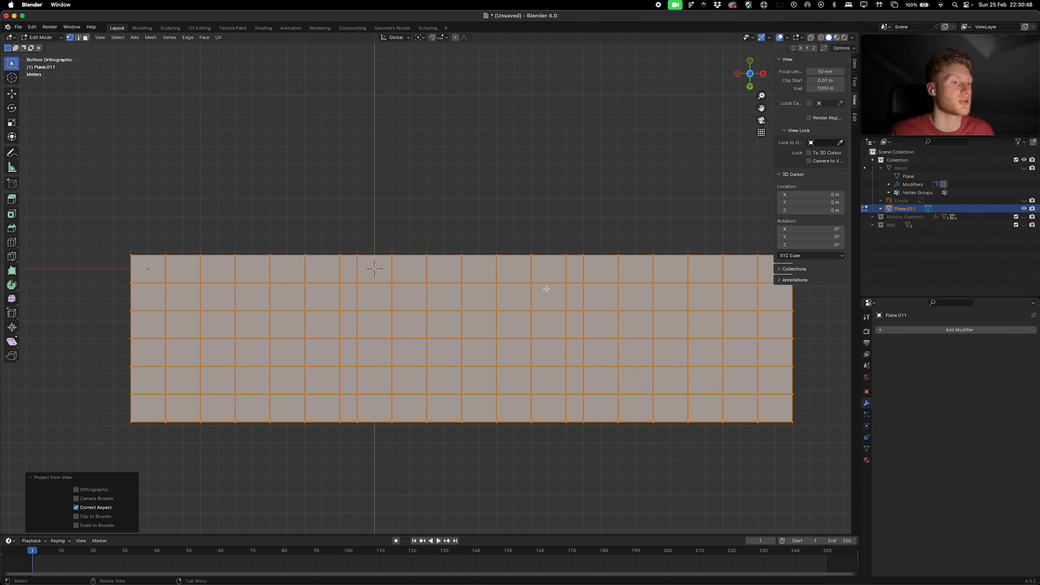
{"action": "key", "text": "Tab"}
Step: Move the tiled mesh 0.6 m along Y so that its long edge lines up with the world origin
{"action": "middle_click_drag", "start_coordinate": [437, 93], "coordinate": [511, 277]}
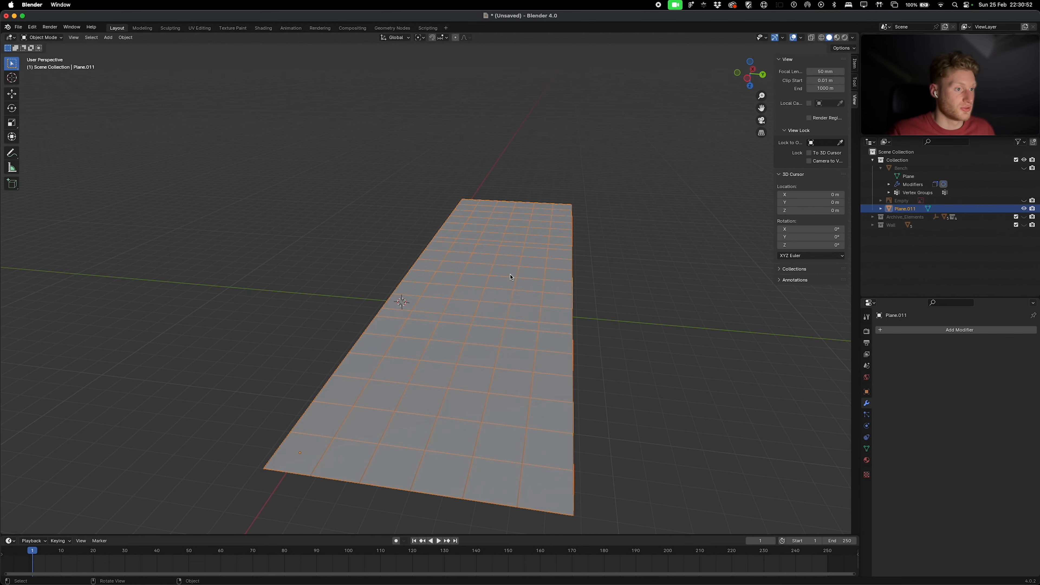
{"action": "left_click", "coordinate": [748, 78]}
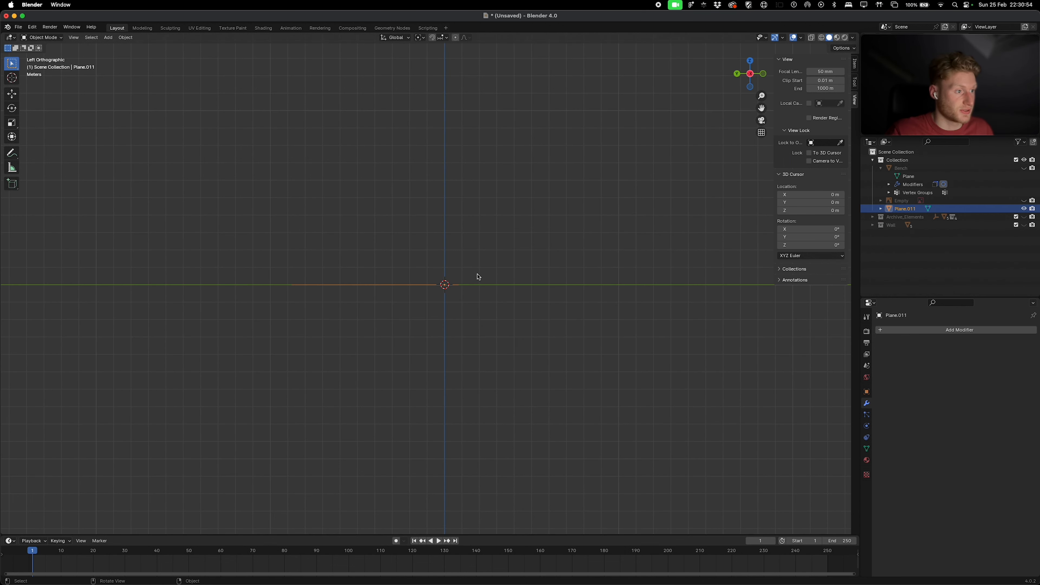
{"action": "middle_click_drag", "start_coordinate": [453, 291], "coordinate": [633, 308], "text": "ctrl"}
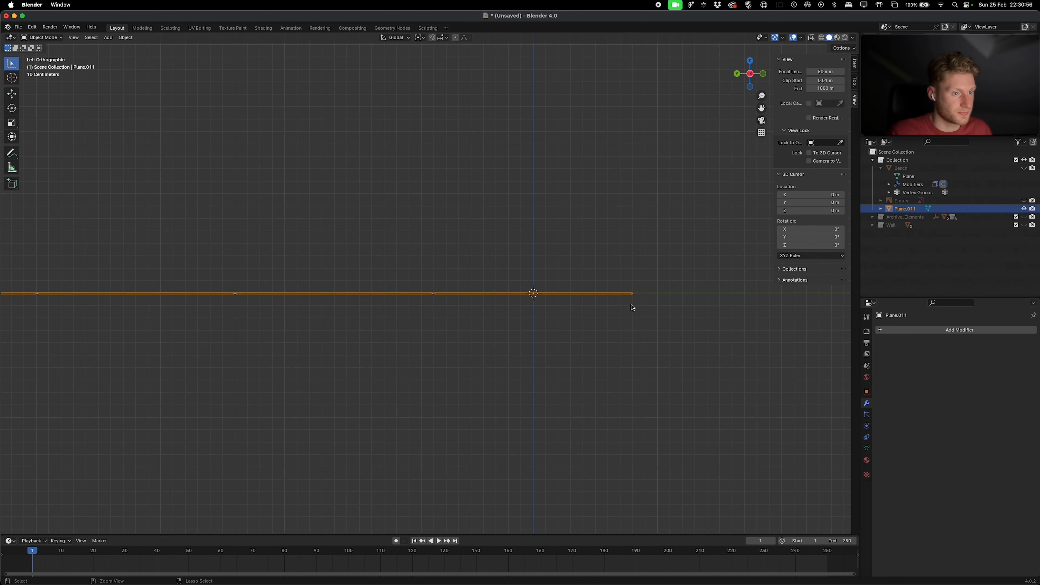
{"action": "key", "text": "g"}
{"action": "key", "text": "y"}
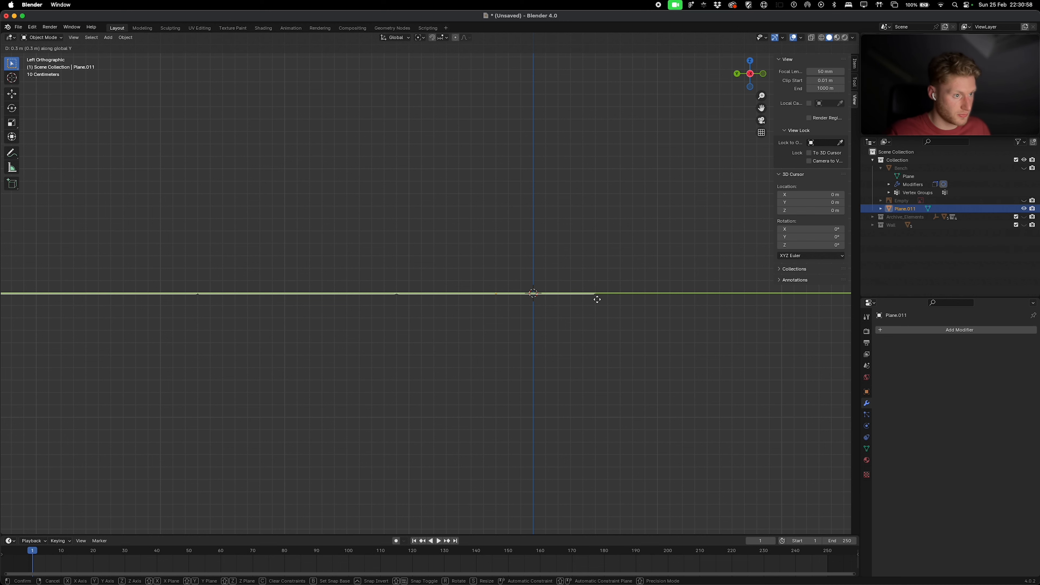
{"action": "left_click", "coordinate": [536, 303]}
{"action": "scroll", "coordinate": [536, 306], "scroll_direction": "down", "scroll_amount": 6}
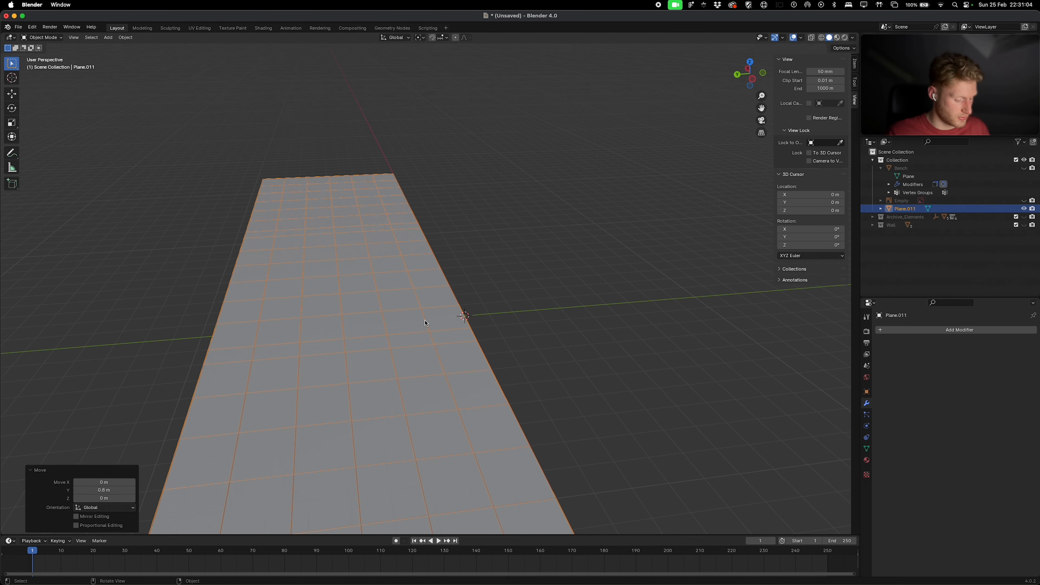
Step: Shift the tiled mesh -2 m along the global Y axis
{"action": "key", "text": "g"}
{"action": "key", "text": "y"}
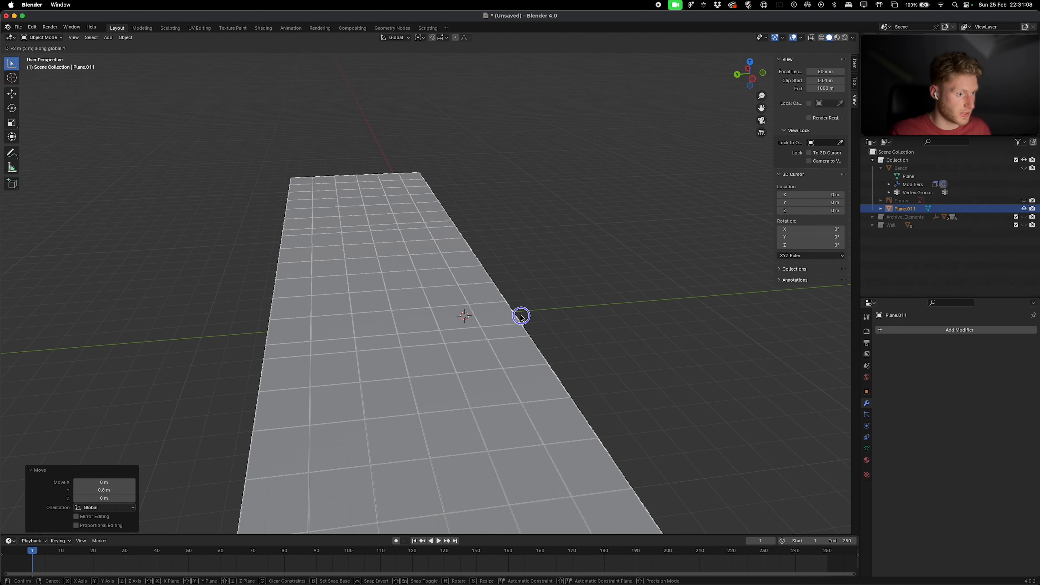
{"action": "left_click", "coordinate": [520, 314]}
Step: Duplicate the tiled mesh -10 m along Y and rotate the copy 90° about X to stand it upright
{"action": "key", "text": "shift+d"}
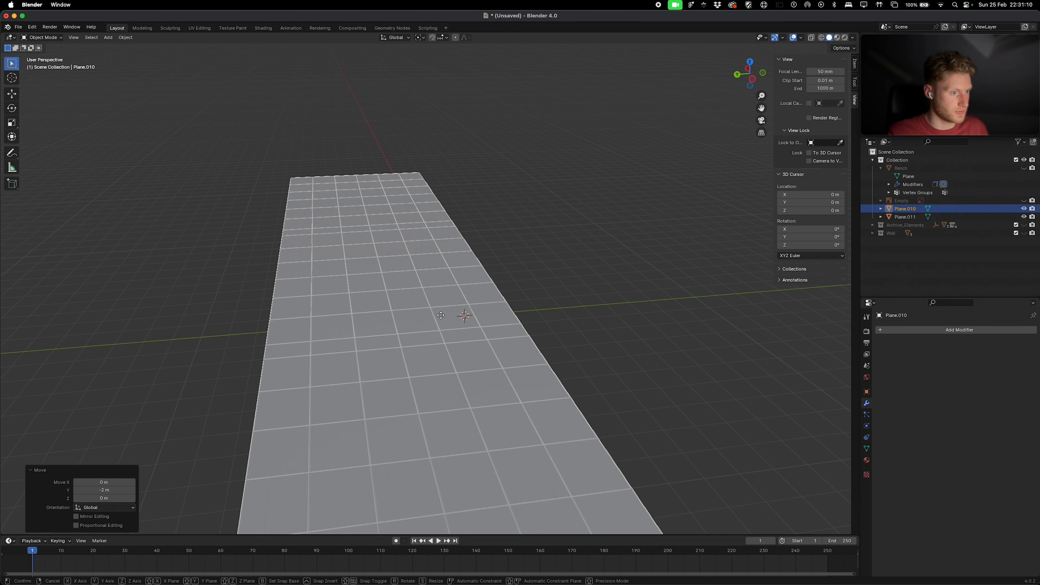
{"action": "key", "text": "y"}
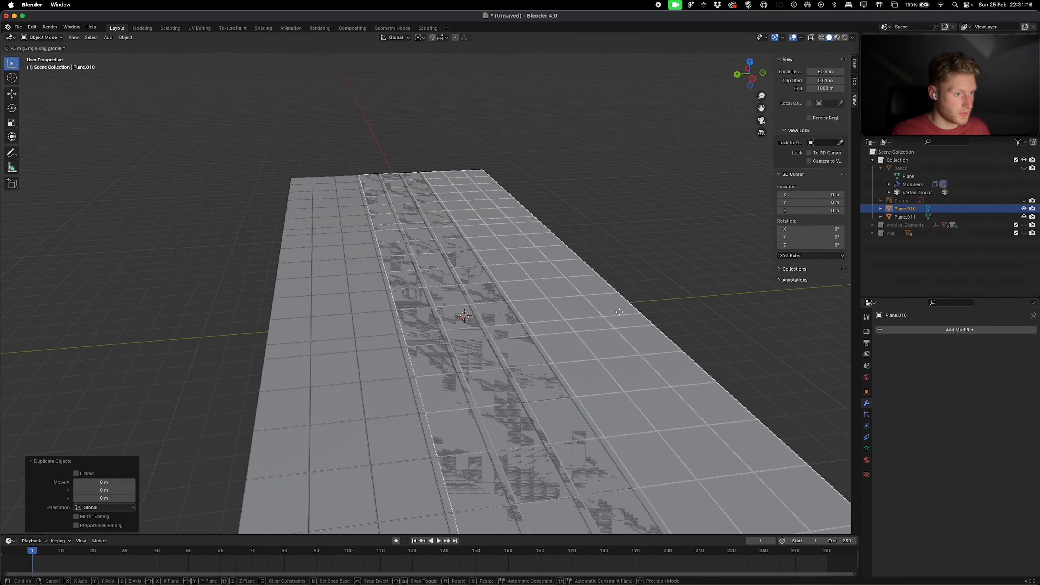
{"action": "left_click", "coordinate": [587, 306]}
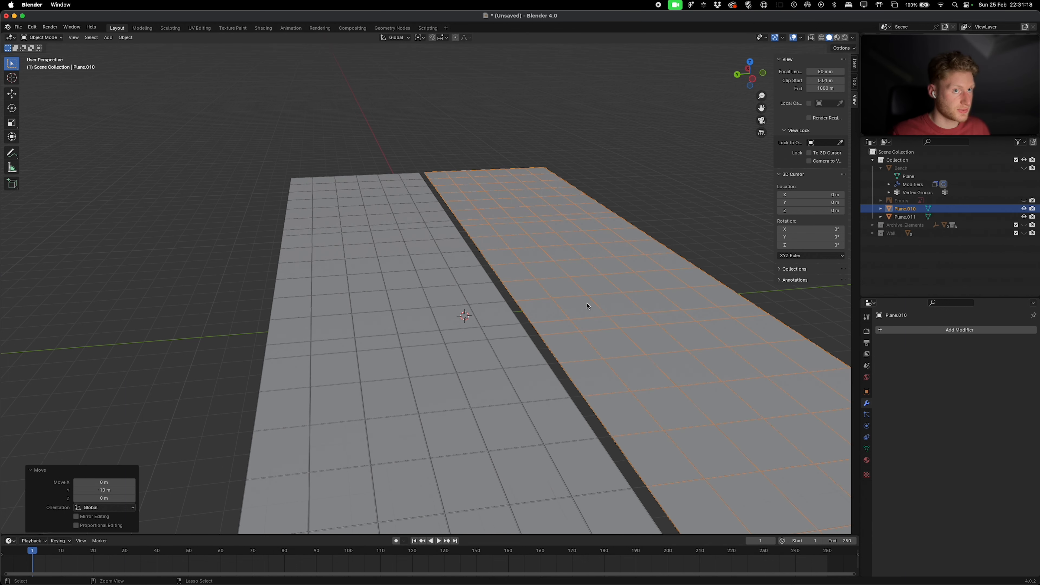
{"action": "key", "text": "r"}
{"action": "key", "text": "x"}
{"action": "key", "text": "9"}
{"action": "key", "text": "0"}
{"action": "key", "text": "Return"}
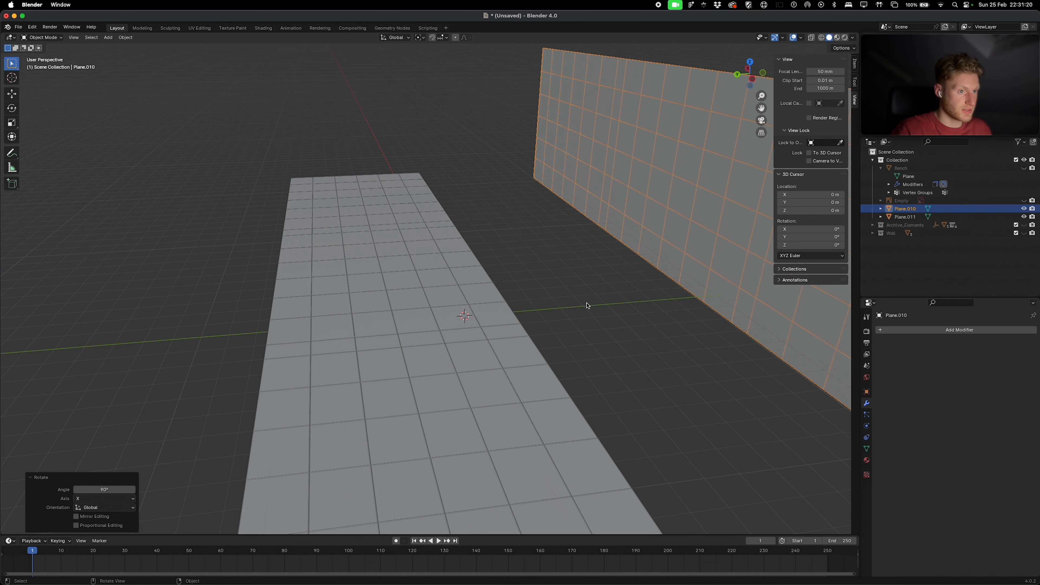
Step: Move the upright copy 9 m along Y and 1 m along Z towards the edge of the flat mesh
{"action": "key", "text": "ctrl+KP_3"}
{"action": "key", "text": "g"}
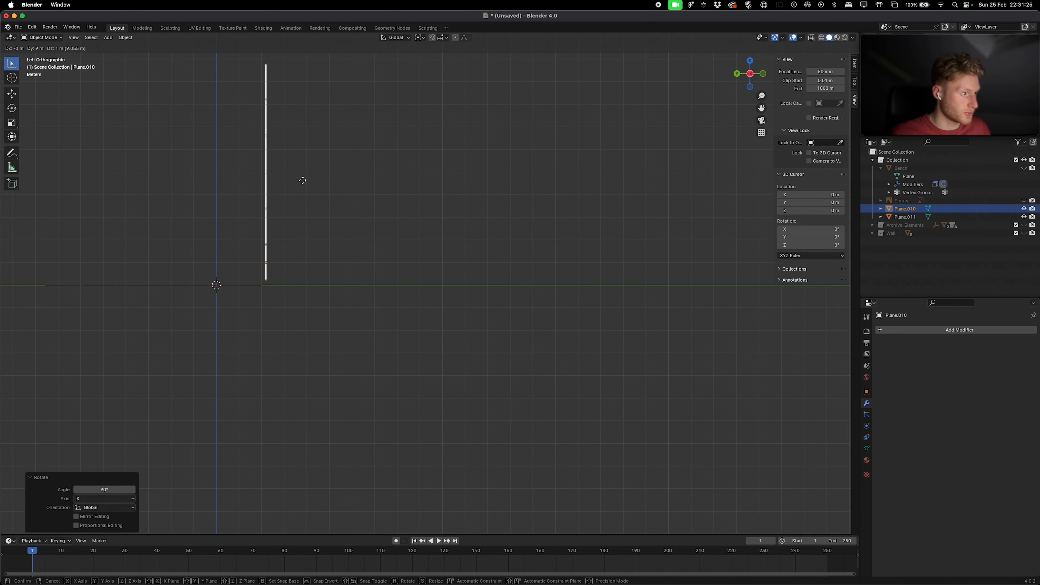
{"action": "left_click", "coordinate": [307, 184]}
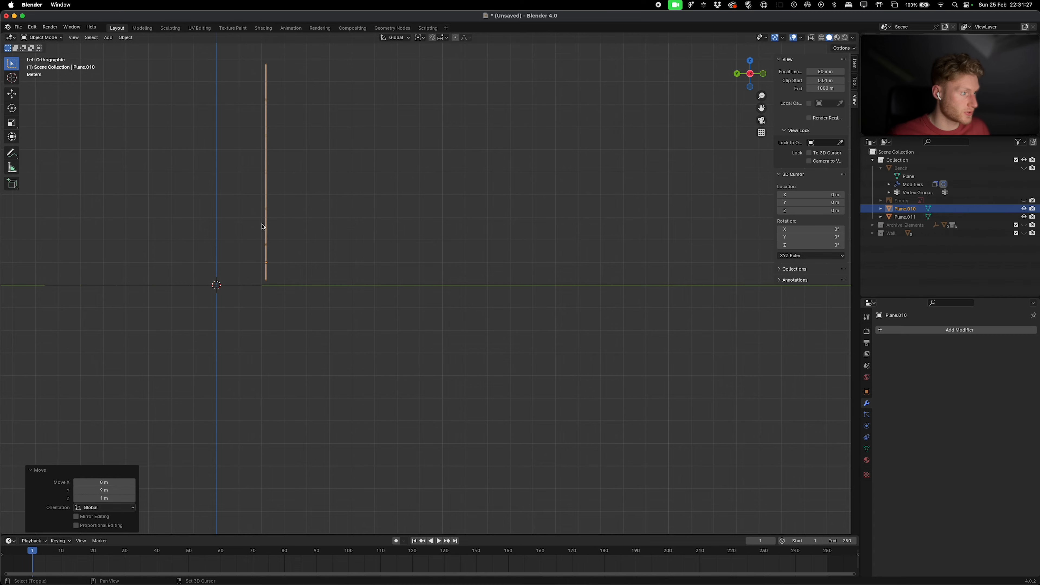
{"action": "scroll", "coordinate": [265, 224], "scroll_direction": "up", "scroll_amount": 5, "text": "shift"}
{"action": "scroll", "coordinate": [265, 225], "scroll_direction": "down", "scroll_amount": 5}
{"action": "scroll", "coordinate": [334, 225], "scroll_direction": "up", "scroll_amount": 5}
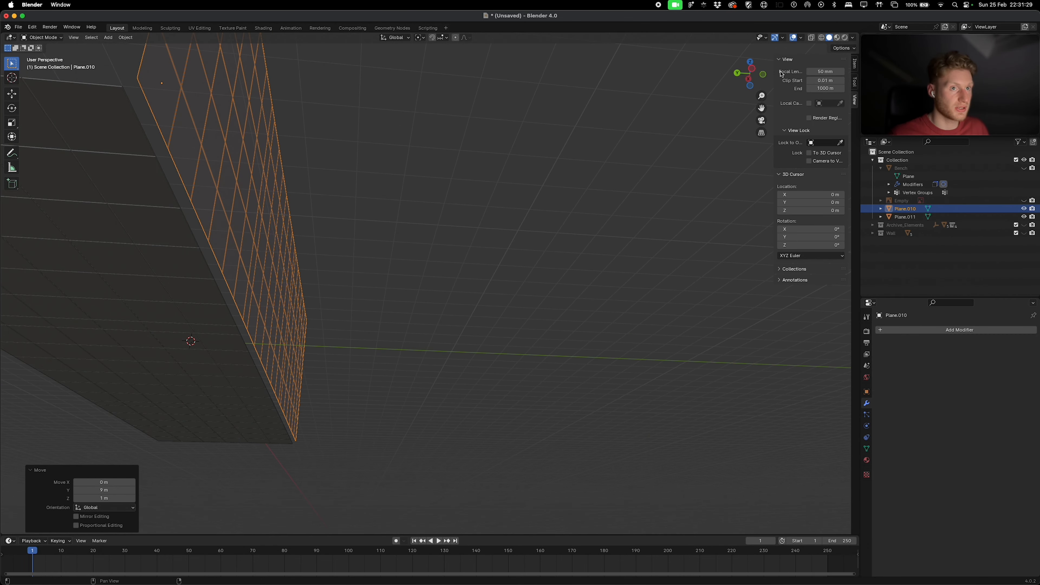
Step: Line up the upright mesh's lower edge with the adjoining long edge of the flat mesh
{"action": "left_click", "coordinate": [756, 68]}
{"action": "key", "text": "Tab"}
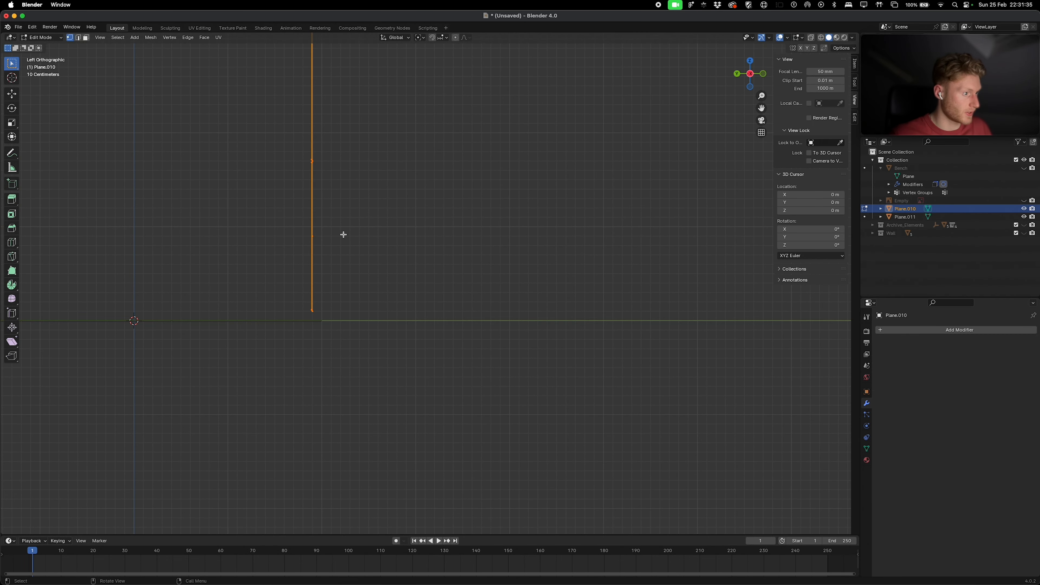
{"action": "scroll", "coordinate": [344, 233], "scroll_direction": "down", "scroll_amount": 5}
{"action": "key", "text": "Tab"}
{"action": "scroll", "coordinate": [343, 234], "scroll_direction": "down", "scroll_amount": 10}
{"action": "scroll", "coordinate": [343, 234], "scroll_direction": "up", "scroll_amount": 5}
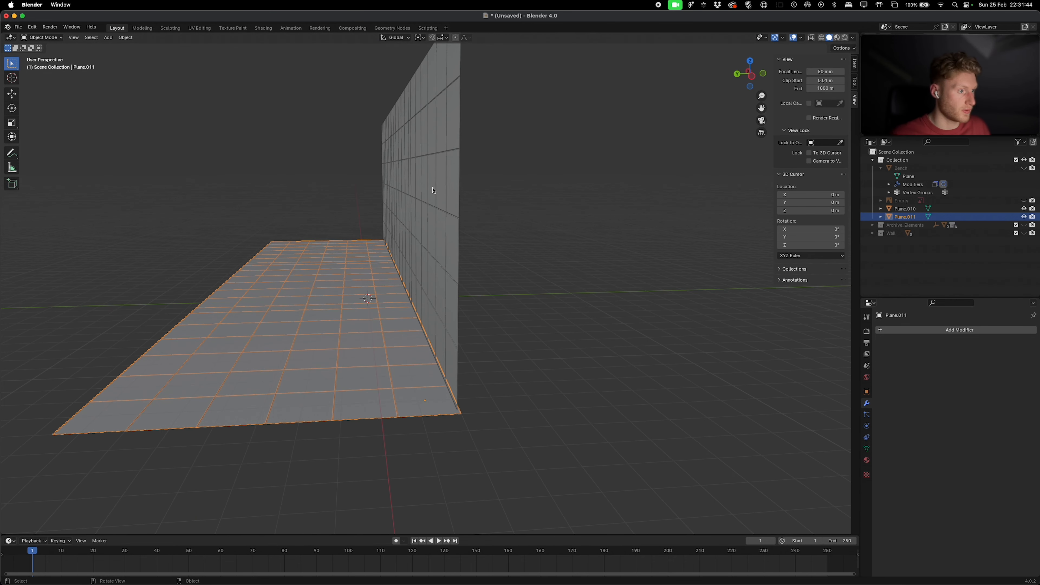
Step: Select both the flat and upright meshes and move them together so their shared edge passes through the world origin
{"action": "left_click", "coordinate": [464, 286]}
{"action": "left_click_drag", "start_coordinate": [463, 287], "coordinate": [408, 326]}
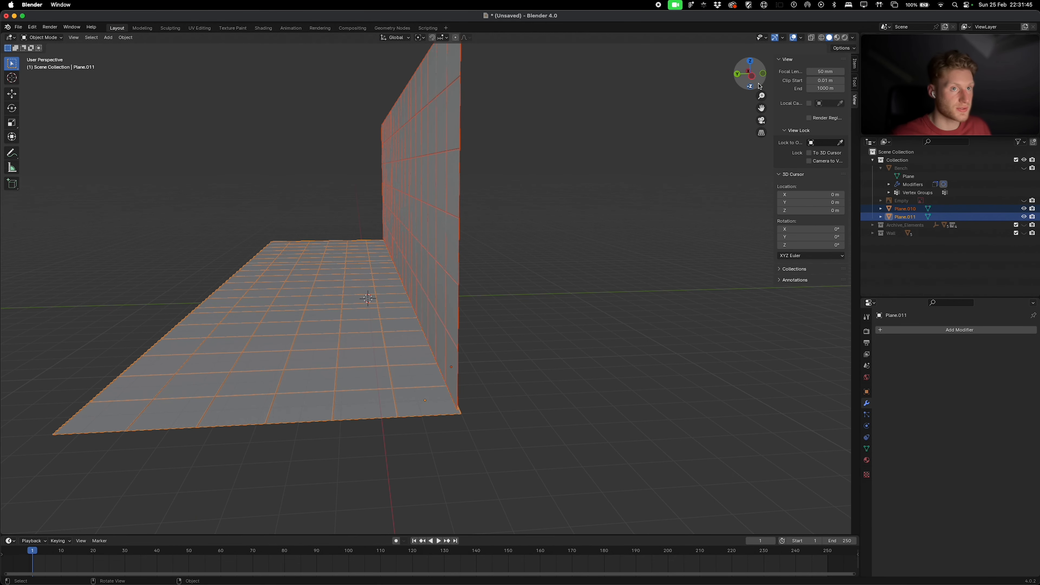
{"action": "left_click", "coordinate": [753, 75]}
{"action": "key", "text": "g"}
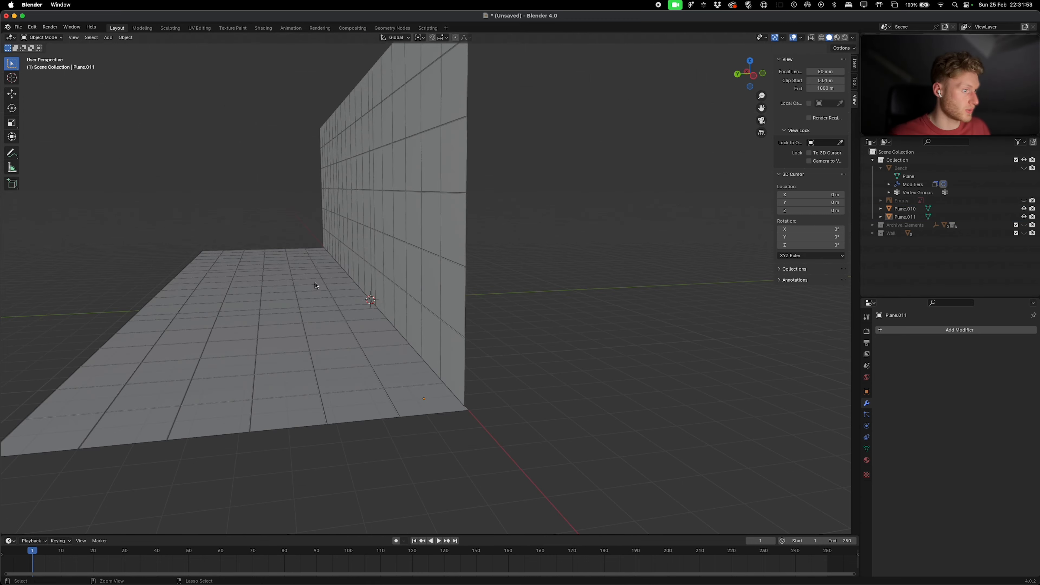
Step: Try scaling the flat mesh along Y in Edit Mode about its bounding box center
{"action": "key", "text": "Tab"}
{"action": "key", "text": "s"}
{"action": "key", "text": "y"}
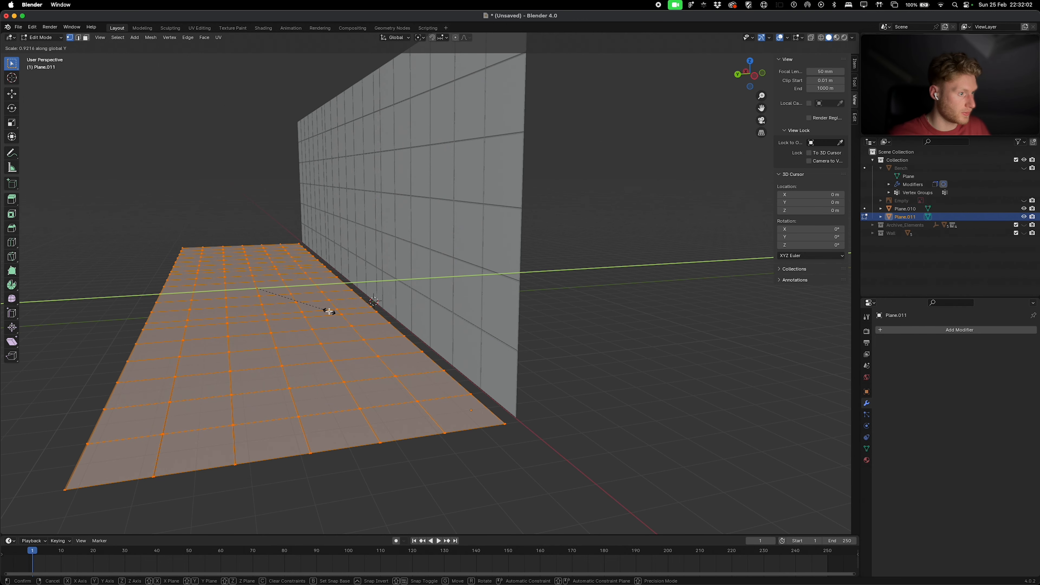
{"action": "left_click", "coordinate": [330, 312]}
Step: Set the transform pivot point to 3D Cursor and try scaling the flat mesh along Y from that pivot
{"action": "left_click", "coordinate": [416, 37]}
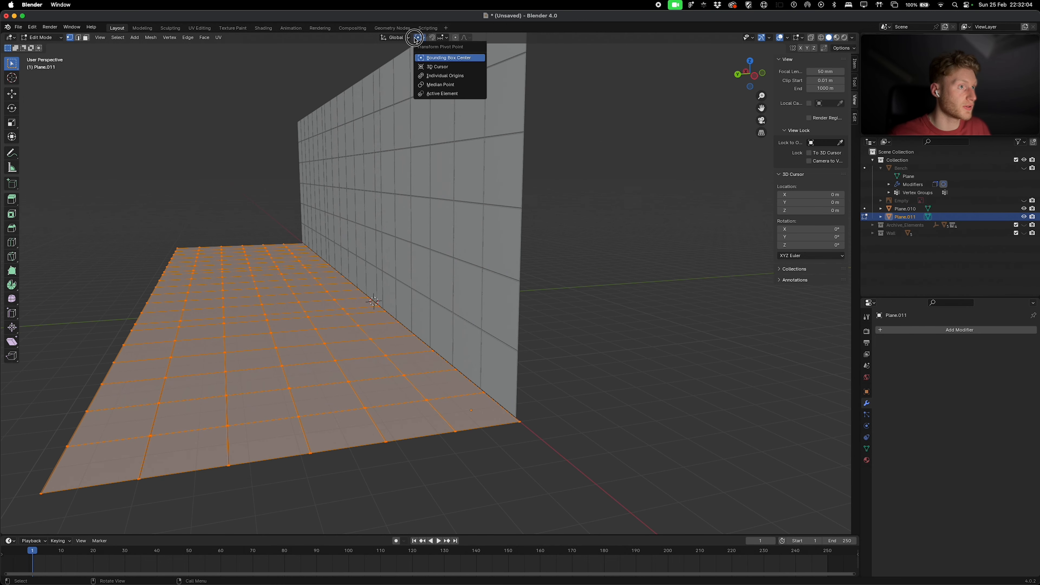
{"action": "left_click", "coordinate": [427, 67]}
{"action": "key", "text": "s"}
{"action": "key", "text": "y"}
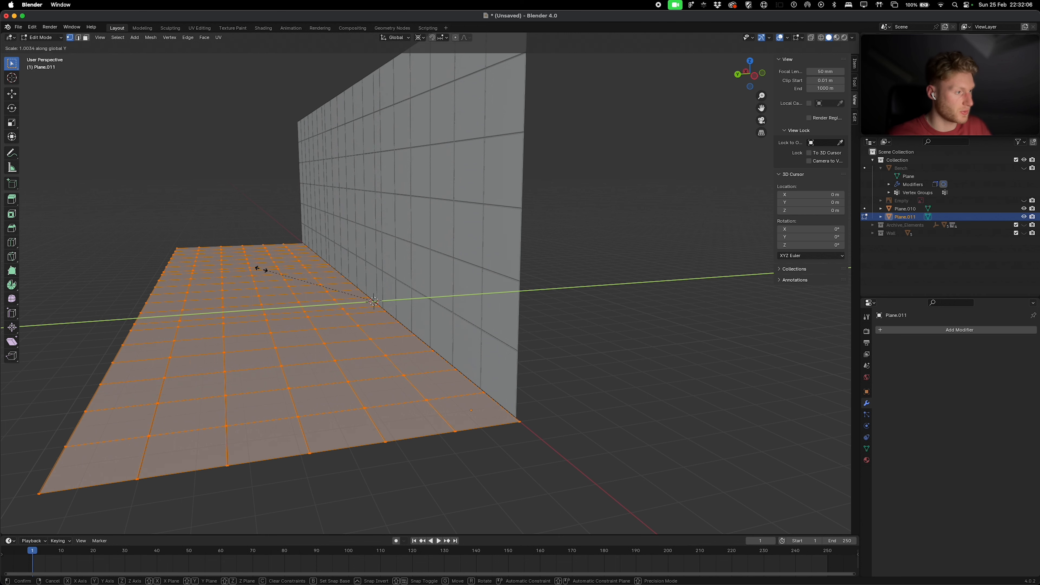
{"action": "left_click", "coordinate": [176, 283]}
{"action": "key", "text": "Tab"}
{"action": "scroll", "coordinate": [223, 251], "scroll_direction": "up", "scroll_amount": 5}
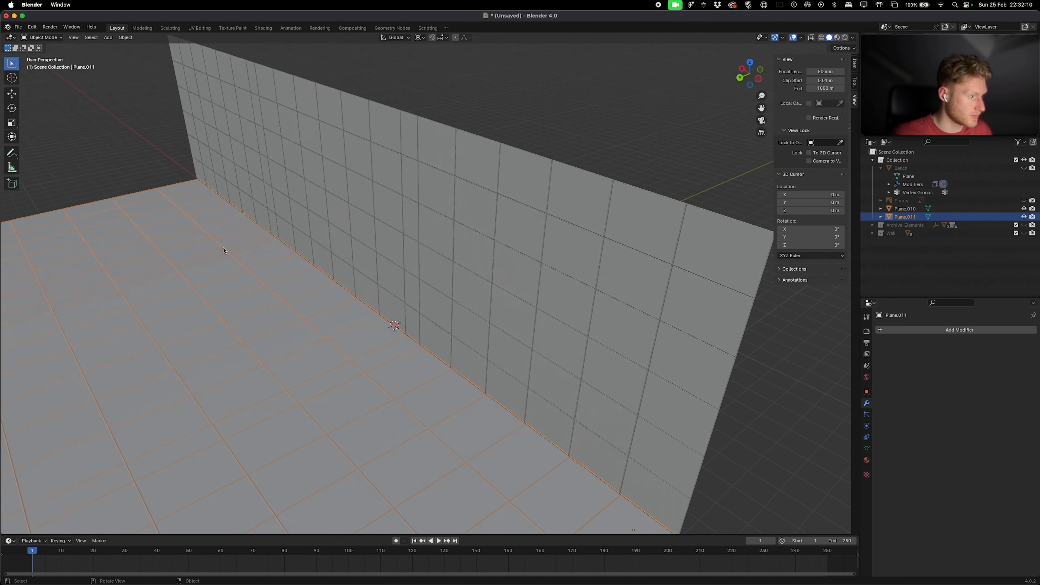
Step: Duplicate the flat mesh along Y edge to edge with the original, and join both pieces into Plane.011
{"action": "scroll", "coordinate": [225, 252], "scroll_direction": "down", "scroll_amount": 5, "text": "ctrl"}
{"action": "key", "text": "Tab"}
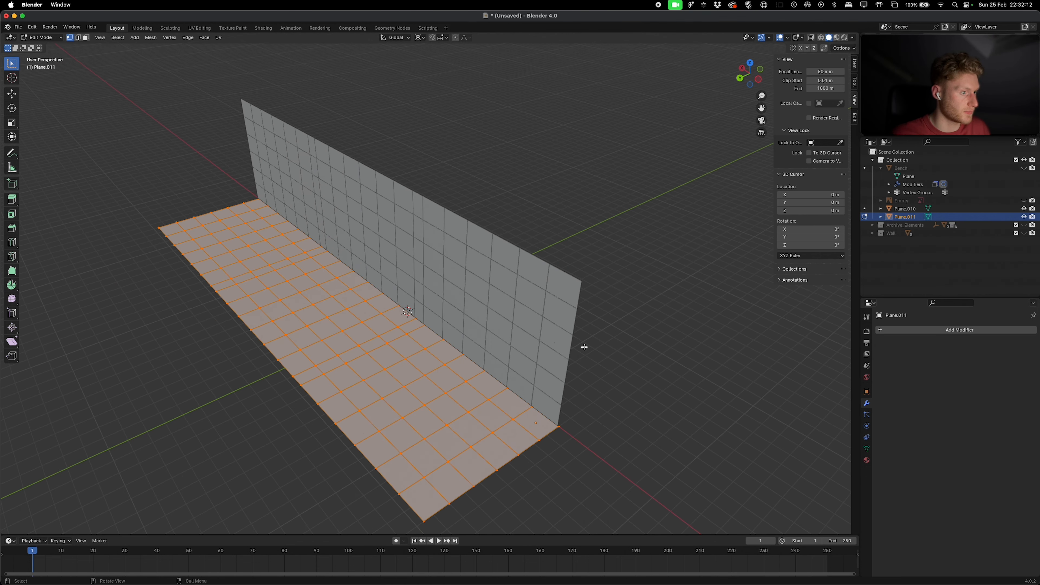
{"action": "key", "text": "Tab"}
{"action": "key", "text": "shift+d"}
{"action": "key", "text": "y"}
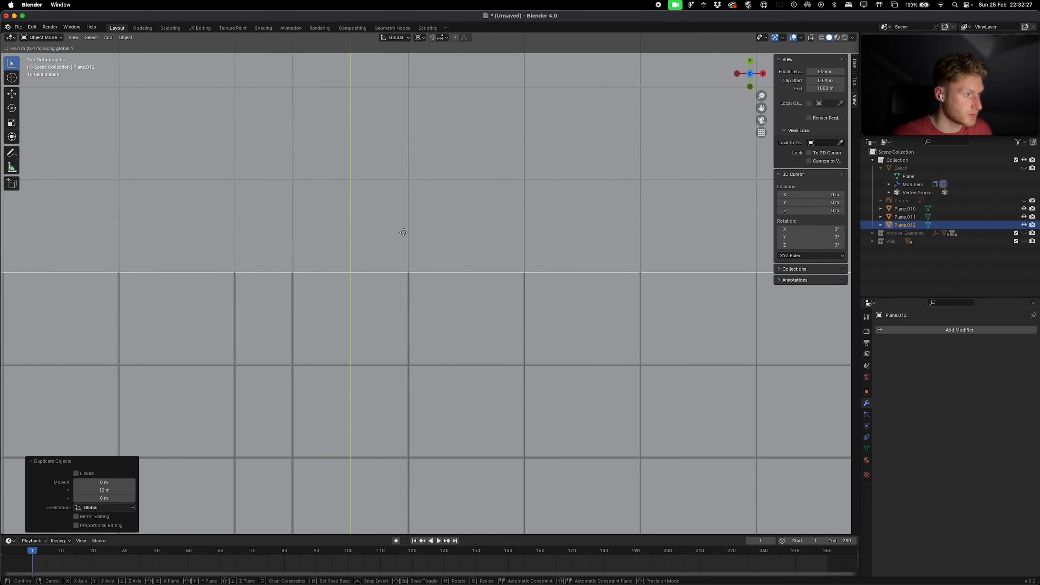
{"action": "left_click", "coordinate": [404, 232], "text": "ctrl"}
{"action": "left_click", "coordinate": [426, 305], "text": "shift"}
{"action": "key", "text": "ctrl+j"}
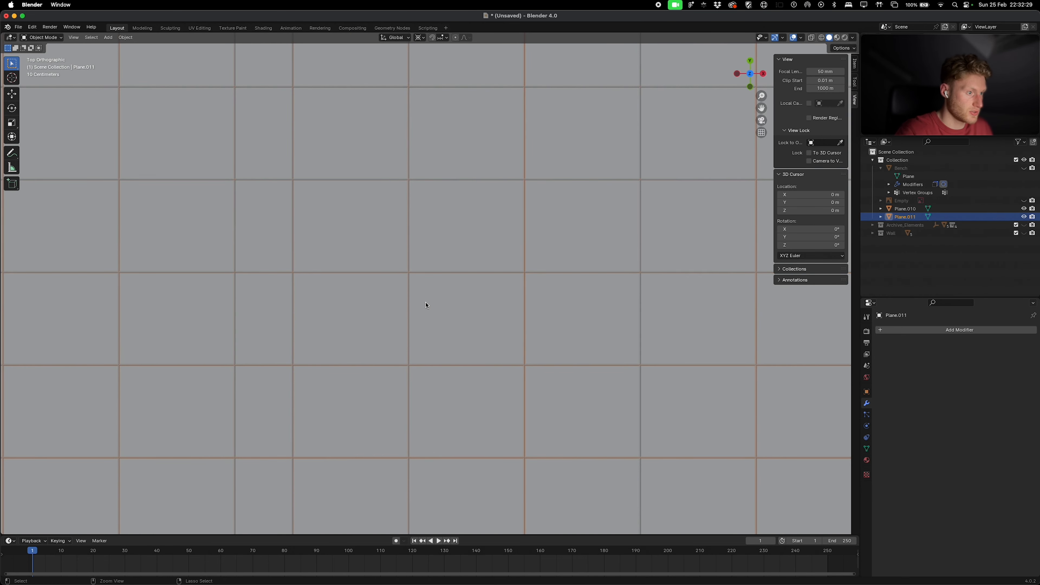
Step: Merge all of the joined floor mesh's duplicate vertices by distance and return to Object Mode
{"action": "key", "text": "Tab"}
{"action": "scroll", "coordinate": [427, 252], "scroll_direction": "down", "scroll_amount": 10}
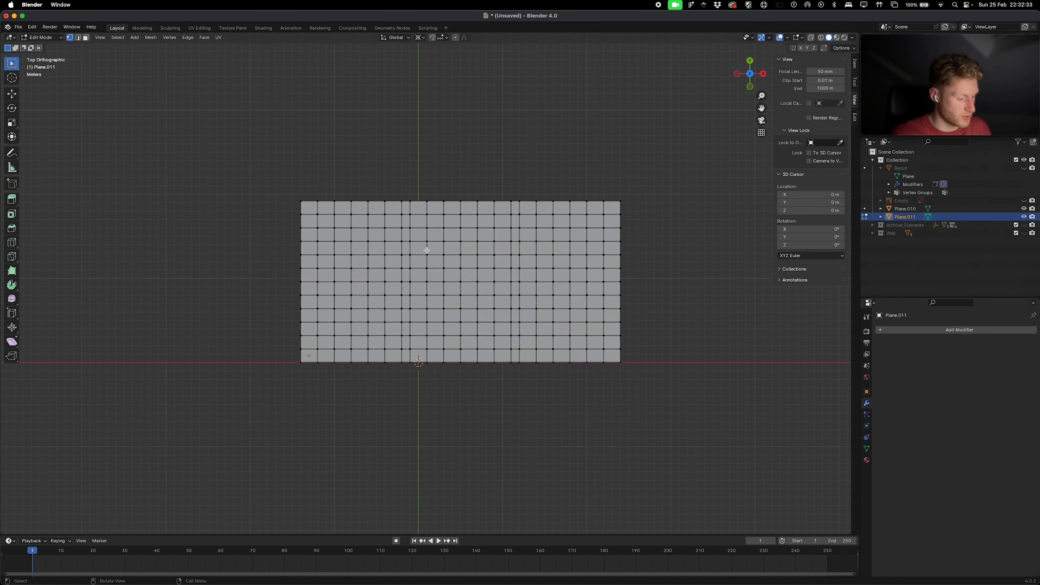
{"action": "key", "text": "a"}
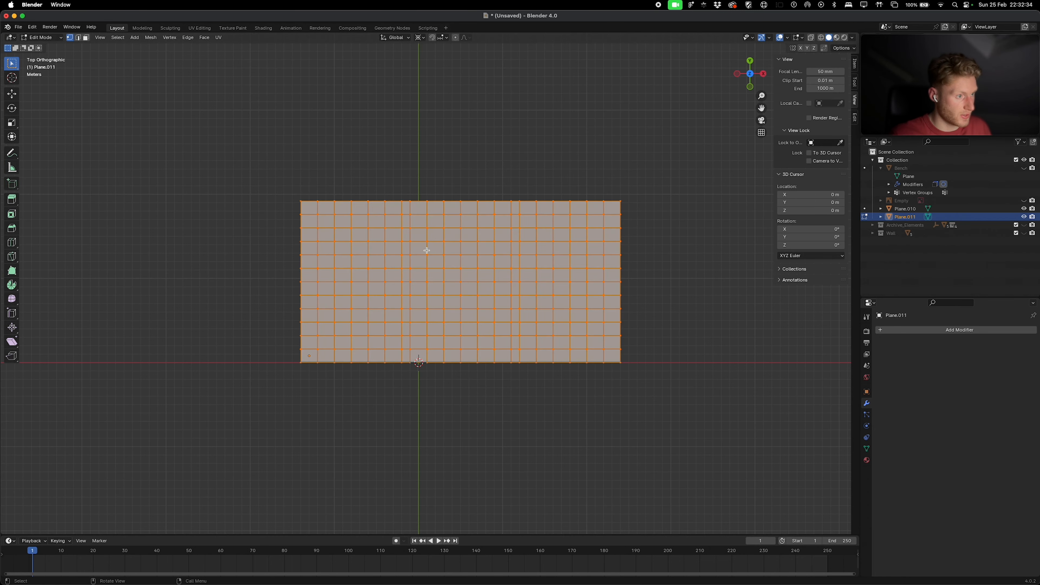
{"action": "key", "text": "m"}
{"action": "left_click", "coordinate": [426, 252]}
{"action": "scroll", "coordinate": [426, 253], "scroll_direction": "left", "scroll_amount": 10}
{"action": "key", "text": "Tab"}
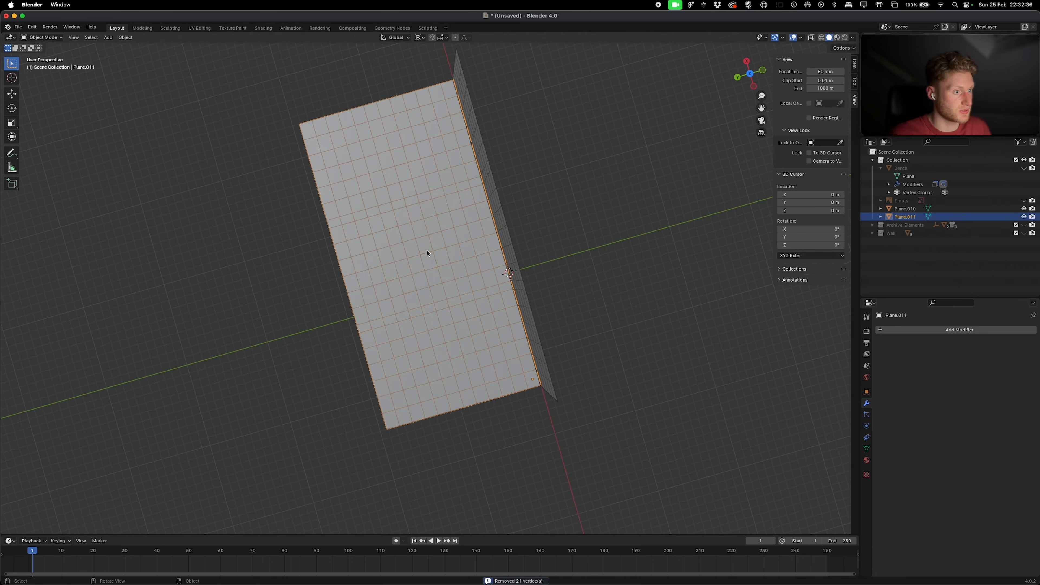
Step: Examine the floor and upright wall from several angles, including where they meet
{"action": "scroll", "coordinate": [427, 252], "scroll_direction": "down", "scroll_amount": 5}
{"action": "left_click", "coordinate": [509, 259]}
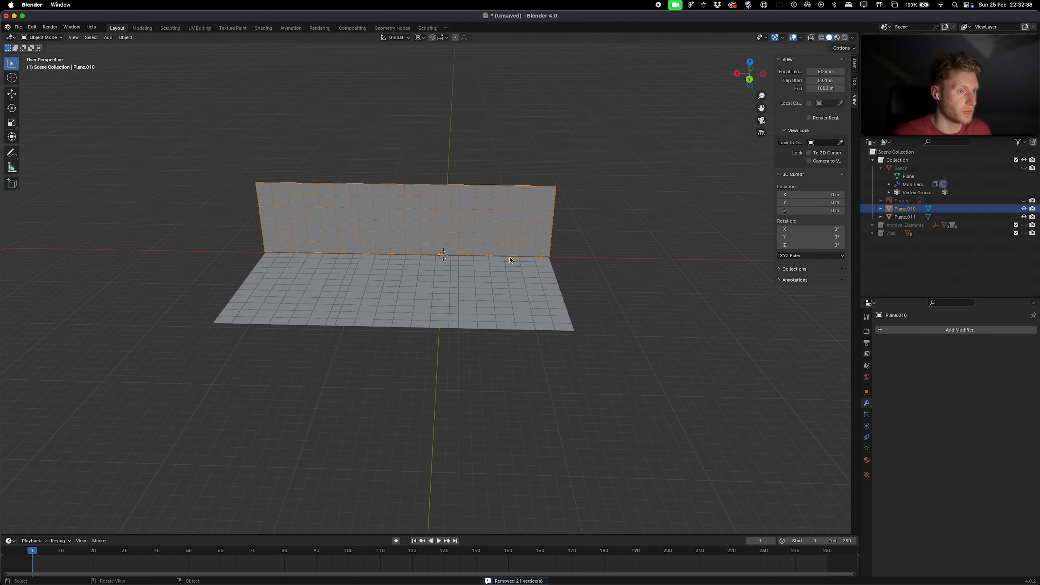
{"action": "scroll", "coordinate": [509, 259], "scroll_direction": "down", "scroll_amount": 5}
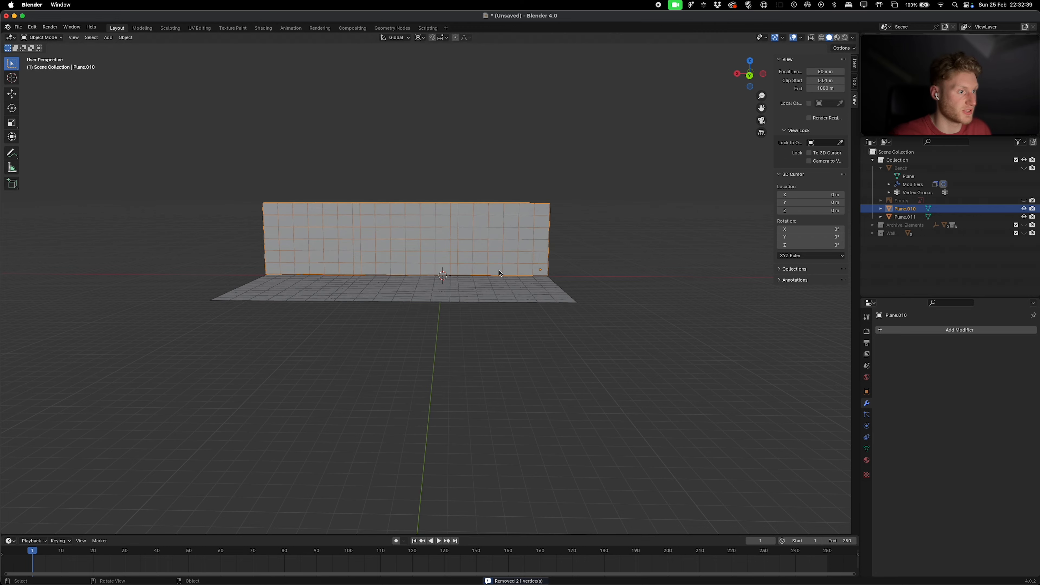
{"action": "scroll", "coordinate": [500, 273], "scroll_direction": "right", "scroll_amount": 5}
{"action": "scroll", "coordinate": [500, 274], "scroll_direction": "up", "scroll_amount": 5}
{"action": "left_click", "coordinate": [727, 288]}
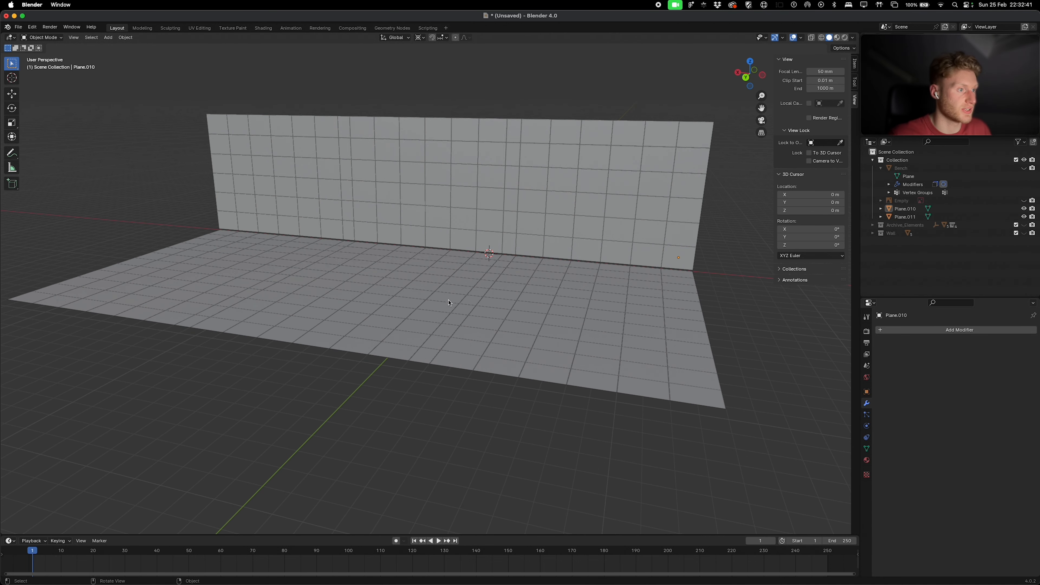
{"action": "scroll", "coordinate": [448, 302], "scroll_direction": "left", "scroll_amount": 5}
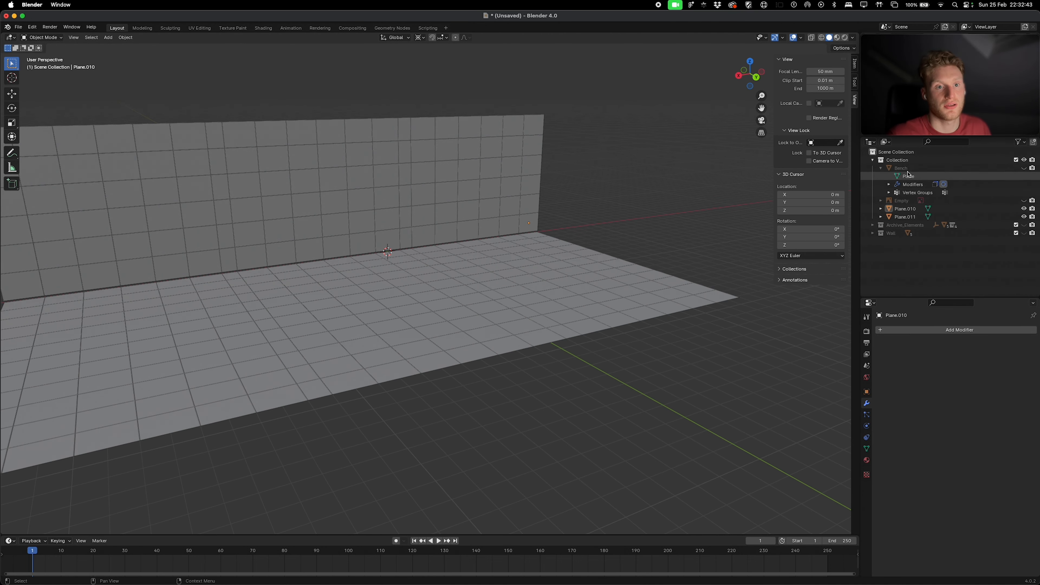
Step: Rename Plane.010 as Wall and Plane.011 as Floor
{"action": "left_click", "coordinate": [905, 210]}
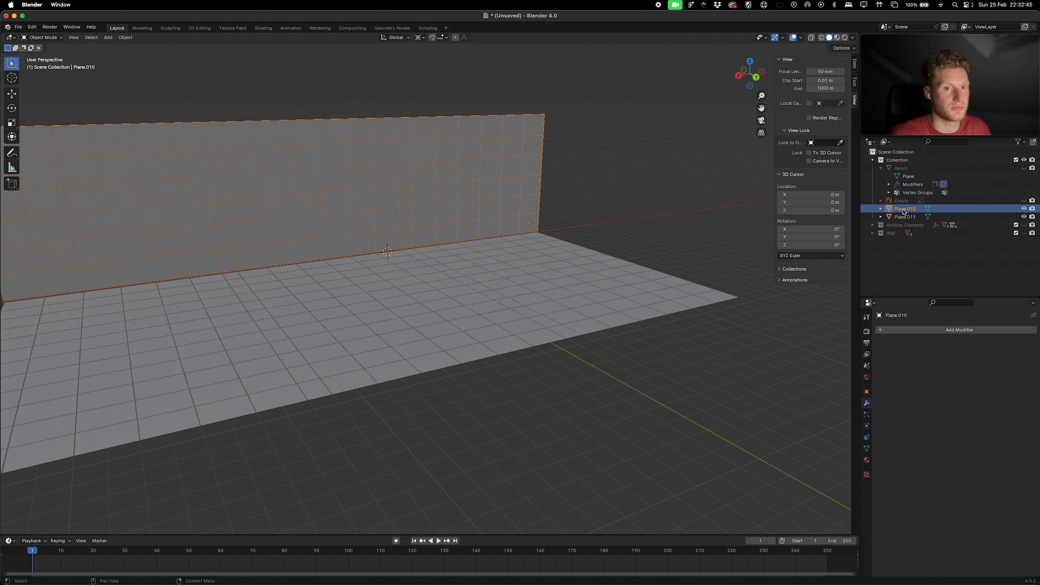
{"action": "double_click", "coordinate": [905, 210]}
{"action": "type", "text": "Wall"}
{"action": "key", "text": "Return"}
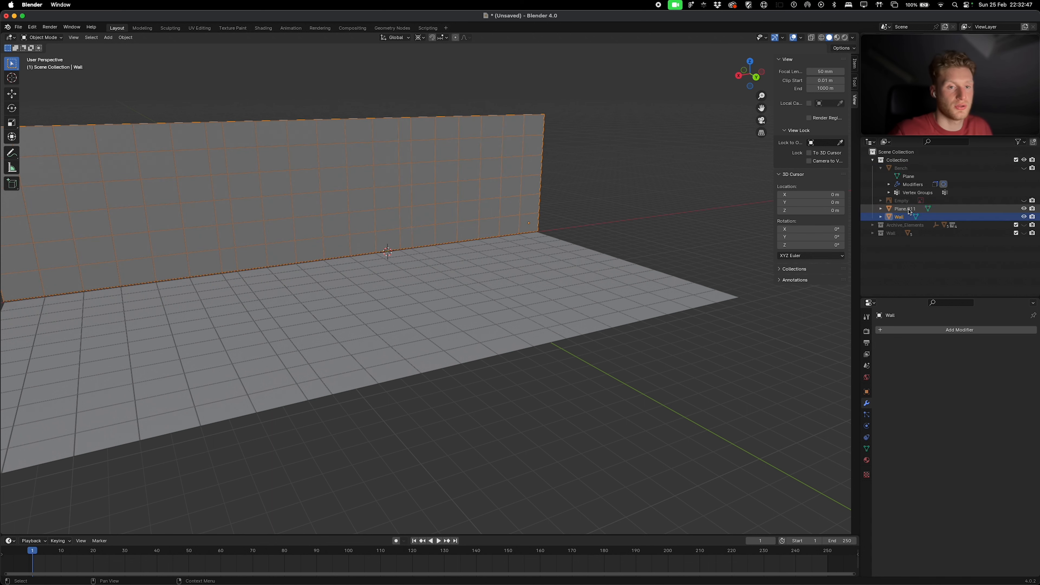
{"action": "double_click", "coordinate": [909, 209]}
{"action": "type", "text": "Floor"}
{"action": "key", "text": "Return"}
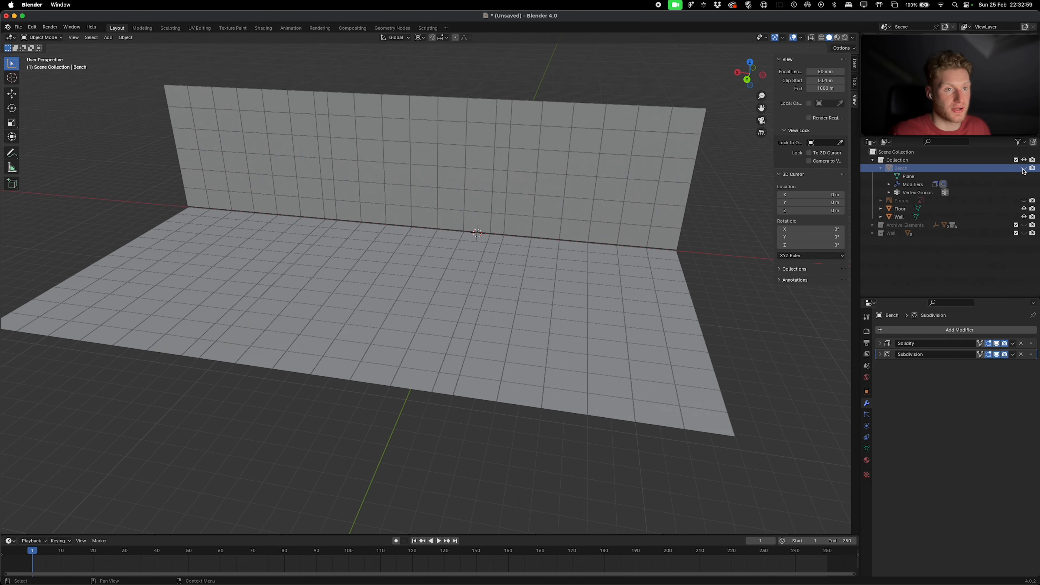
Step: Make the hidden Bench object visible again in the scene
{"action": "left_click", "coordinate": [1025, 168]}
{"action": "scroll", "coordinate": [605, 262], "scroll_direction": "down", "scroll_amount": 4}
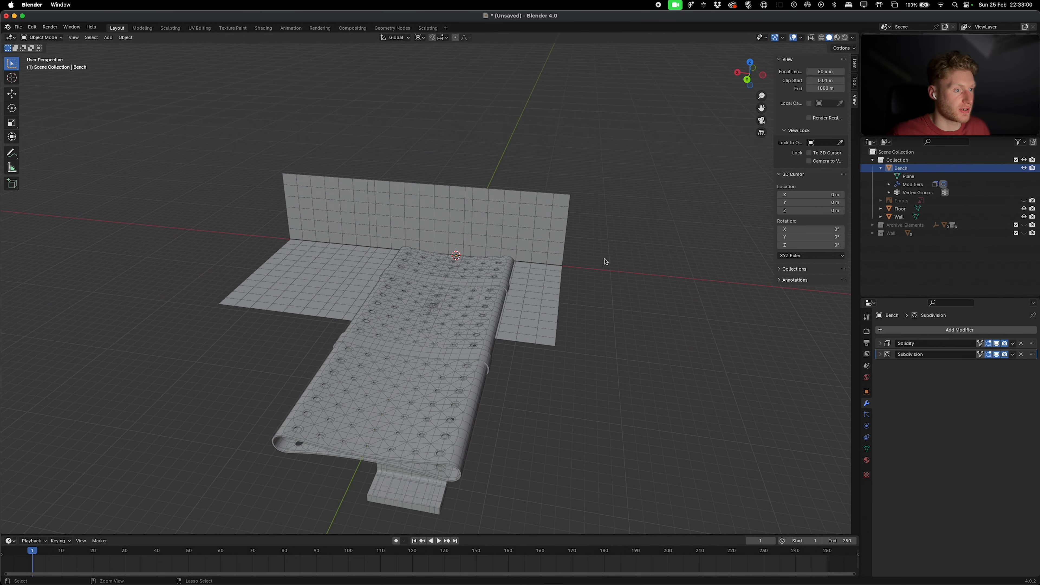
Step: Duplicate the Bench object by copy and paste and move the copy into the Archive_Elements collection
{"action": "key", "text": "ctrl+v"}
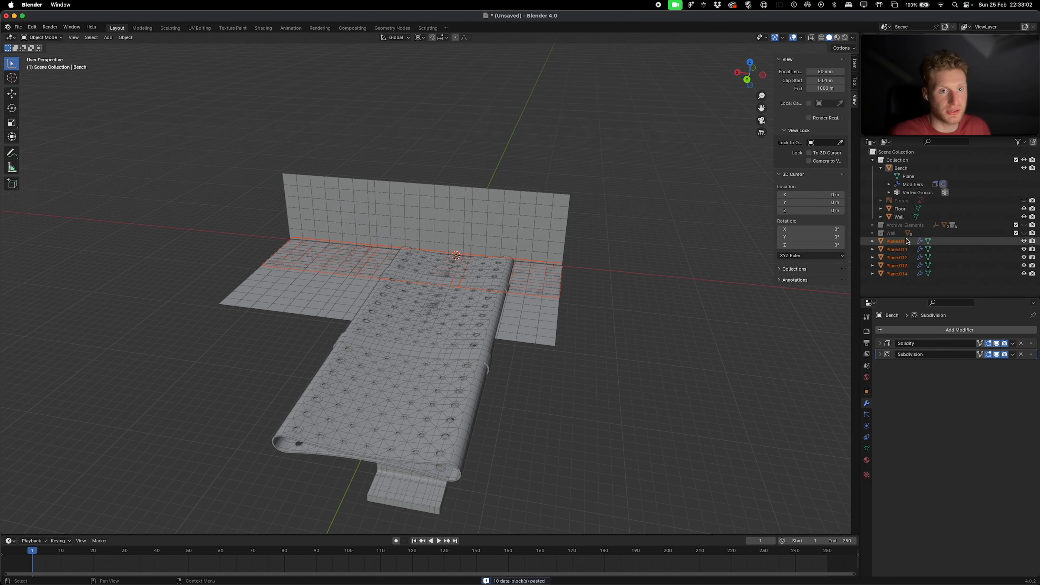
{"action": "key", "text": "Delete"}
{"action": "left_click", "coordinate": [907, 168]}
{"action": "key", "text": "ctrl+c"}
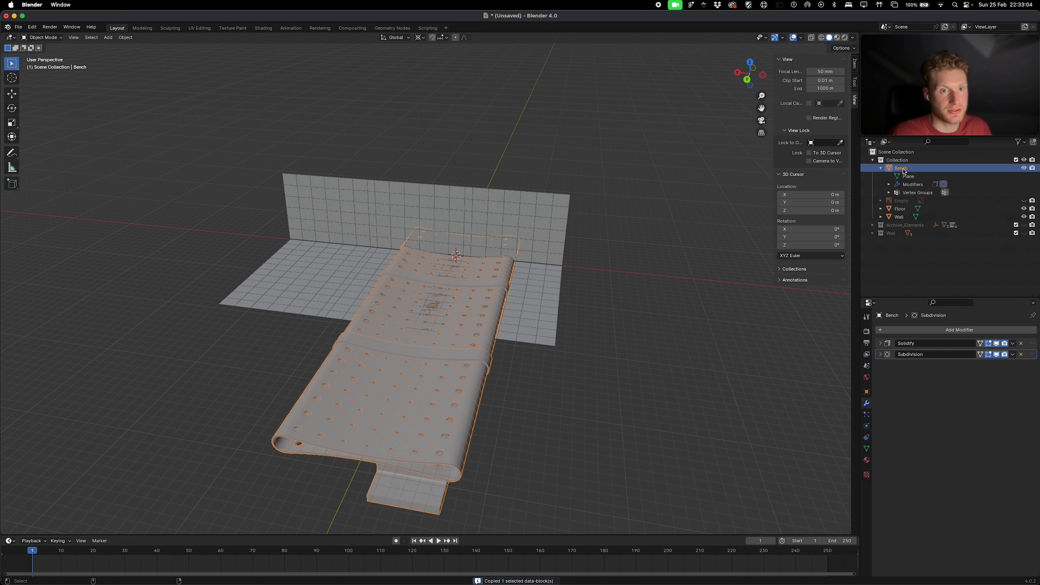
{"action": "key", "text": "ctrl+v"}
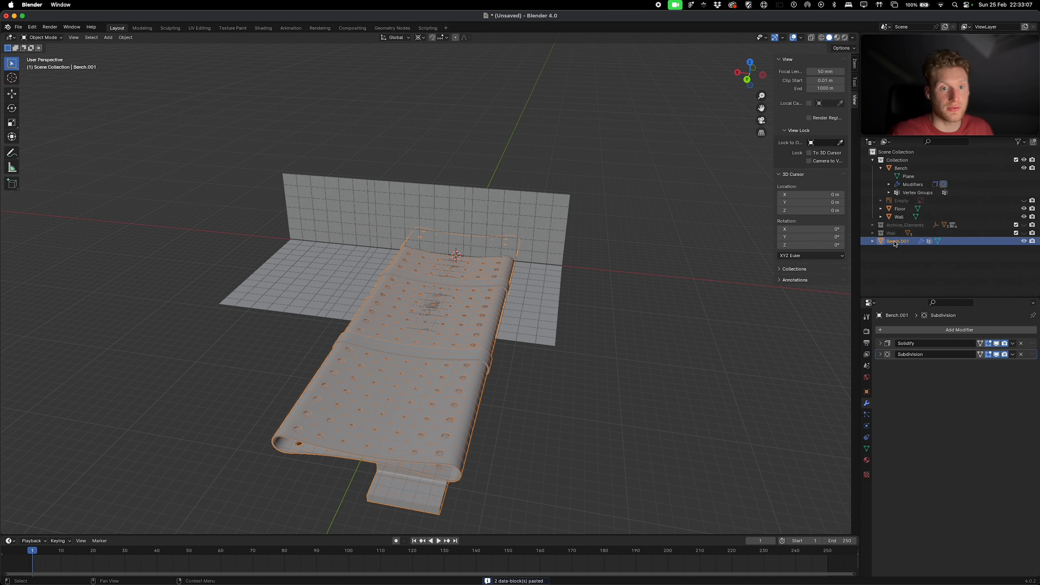
{"action": "left_click_drag", "start_coordinate": [895, 242], "coordinate": [894, 224]}
Step: Raise the original Bench along Z towards floor level and scale it by about 0.73
{"action": "left_click", "coordinate": [901, 168]}
{"action": "left_click", "coordinate": [763, 74]}
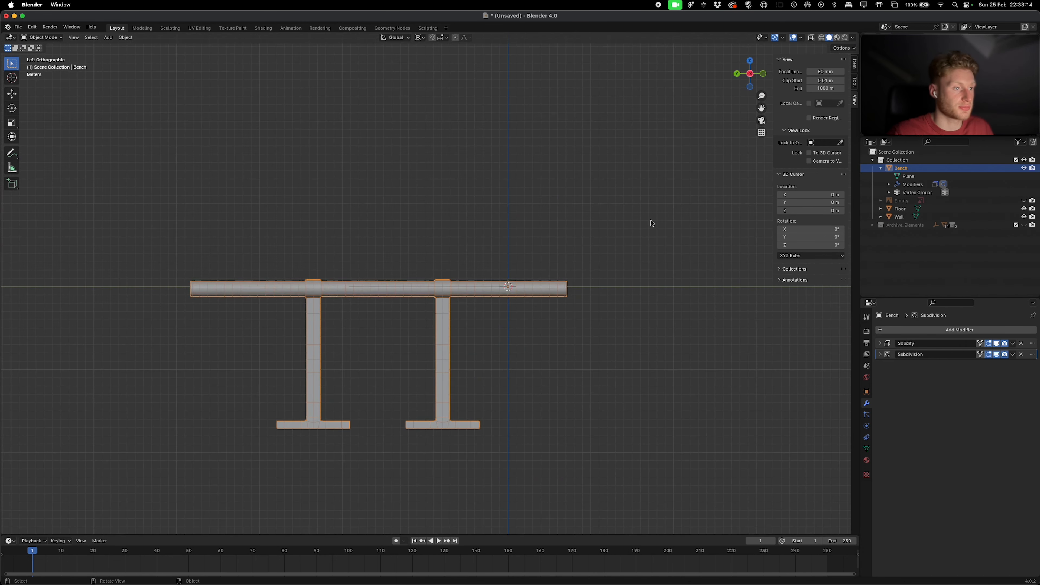
{"action": "key", "text": "g"}
{"action": "key", "text": "z"}
{"action": "left_click", "coordinate": [614, 218]}
{"action": "key", "text": "s"}
{"action": "left_click", "coordinate": [510, 253]}
Step: Rotate the Bench 90° about Z and scale it up by about 1.6
{"action": "middle_click_drag", "start_coordinate": [327, 197], "coordinate": [484, 234]}
{"action": "type", "text": "rz"}
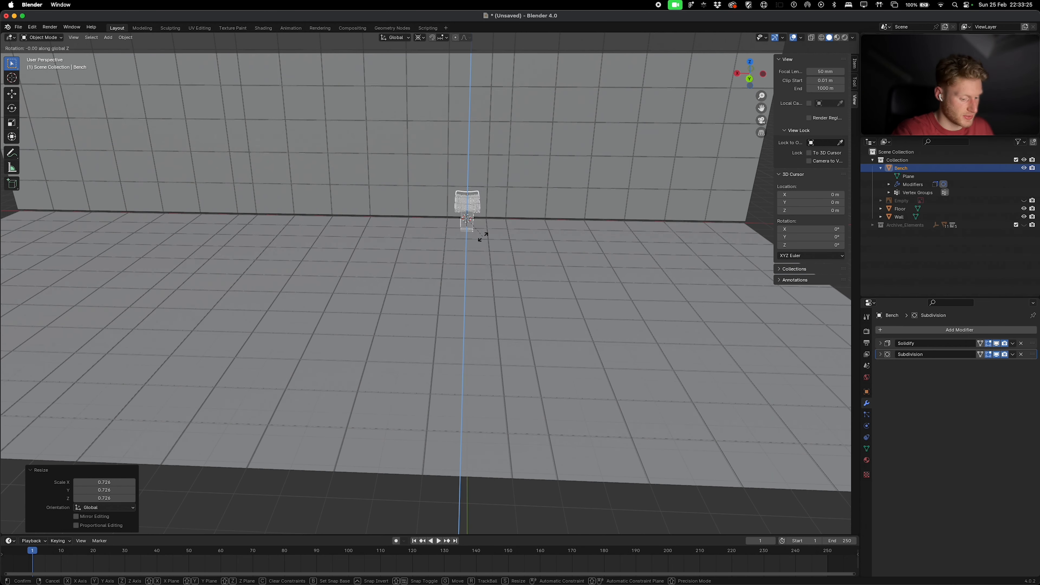
{"action": "type", "text": "90"}
{"action": "key", "text": "Return"}
{"action": "key", "text": "s"}
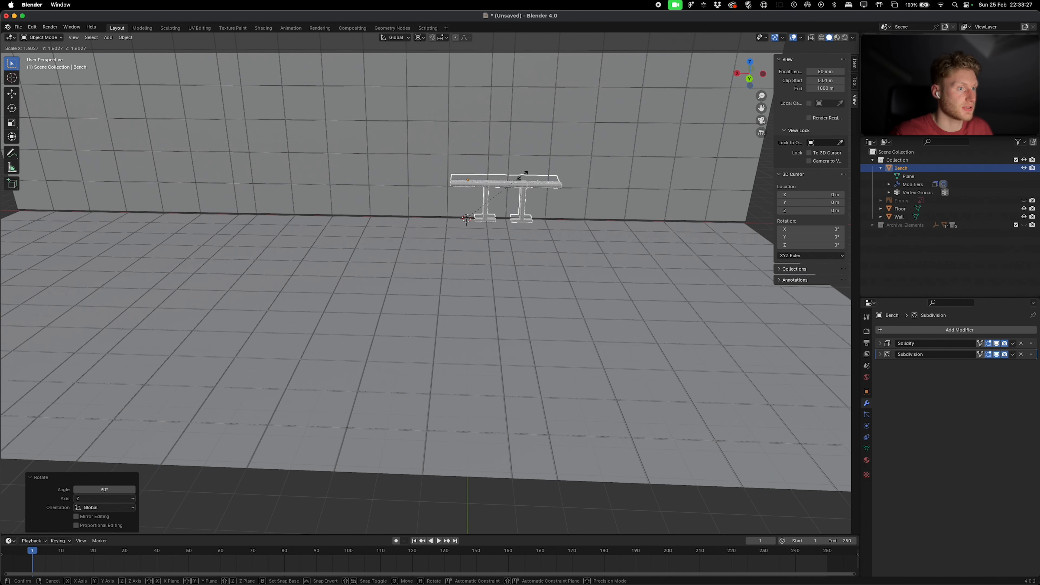
{"action": "left_click", "coordinate": [519, 178]}
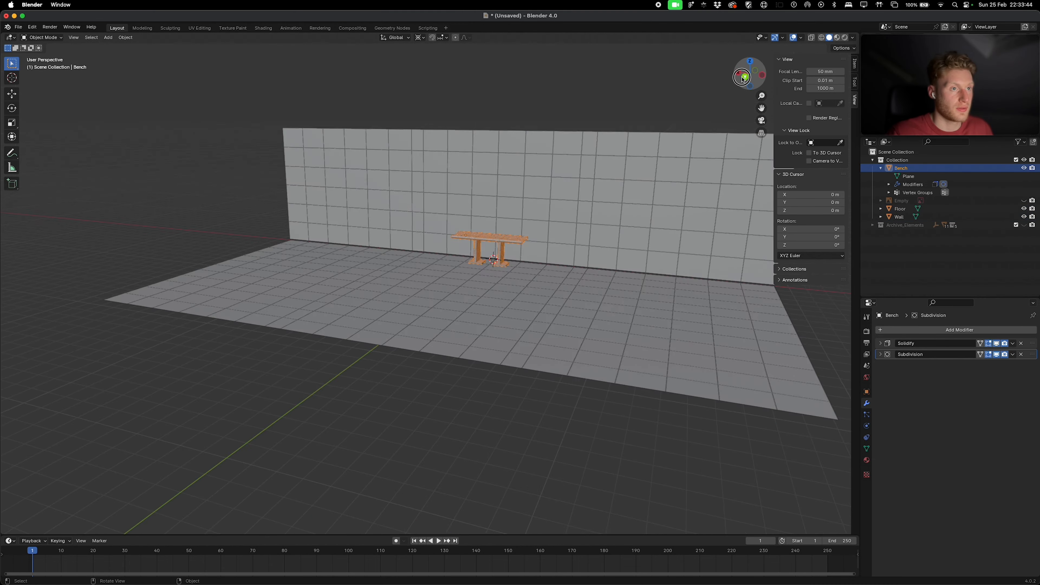
Step: Duplicate the Bench and place the copy about 10.9 m away along X, viewed straight on from the back
{"action": "key", "text": "ctrl+KP_1"}
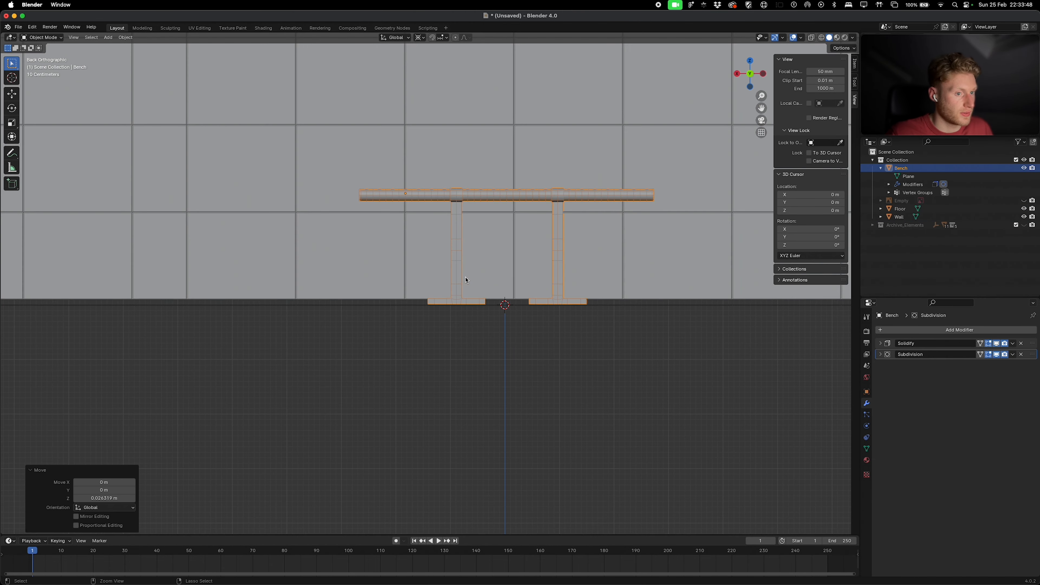
{"action": "scroll", "coordinate": [465, 283], "scroll_direction": "down", "scroll_amount": 5}
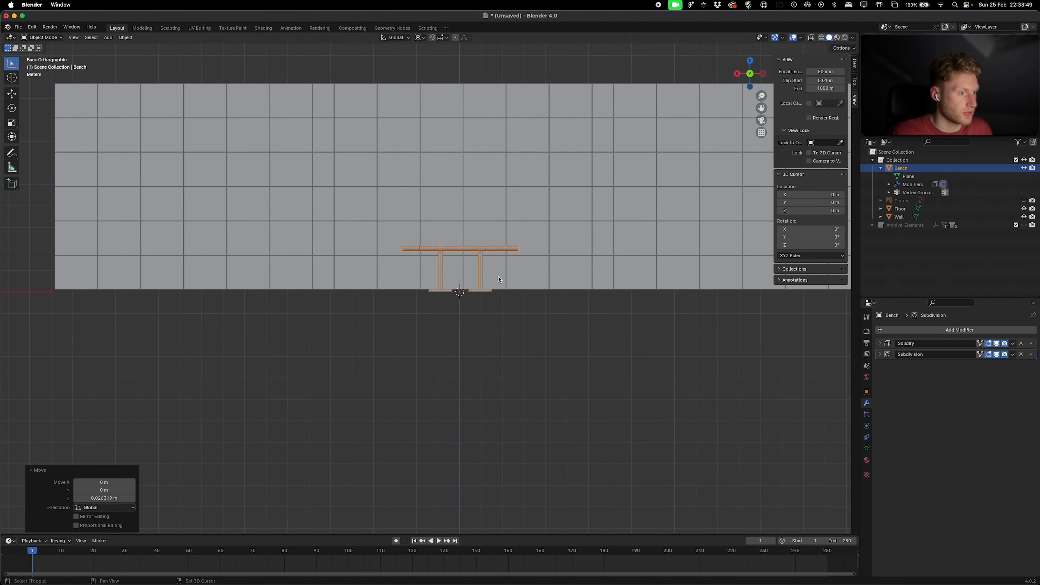
{"action": "key", "text": "shift+d"}
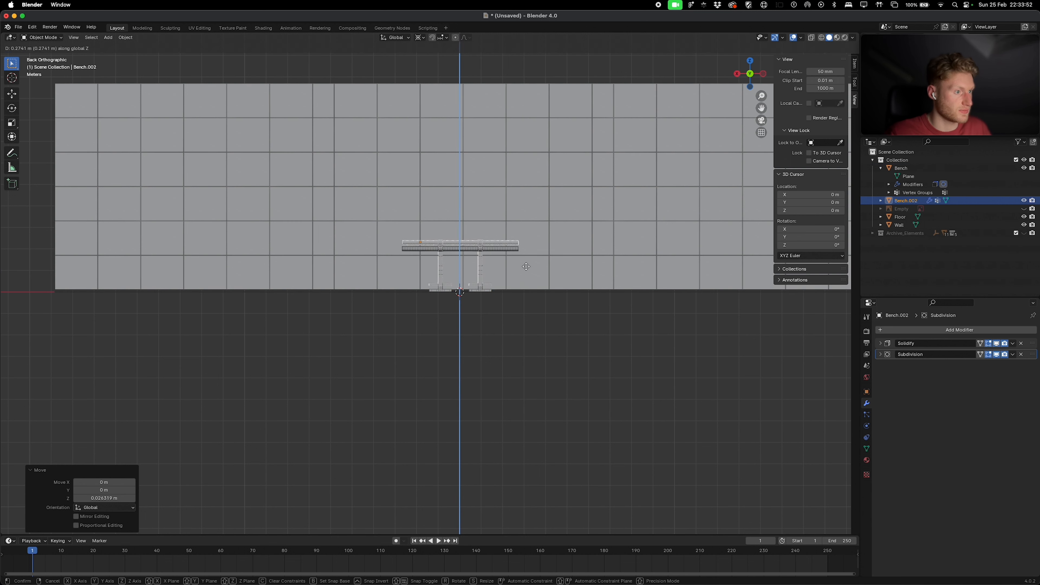
{"action": "key", "text": "z"}
{"action": "key", "text": "x"}
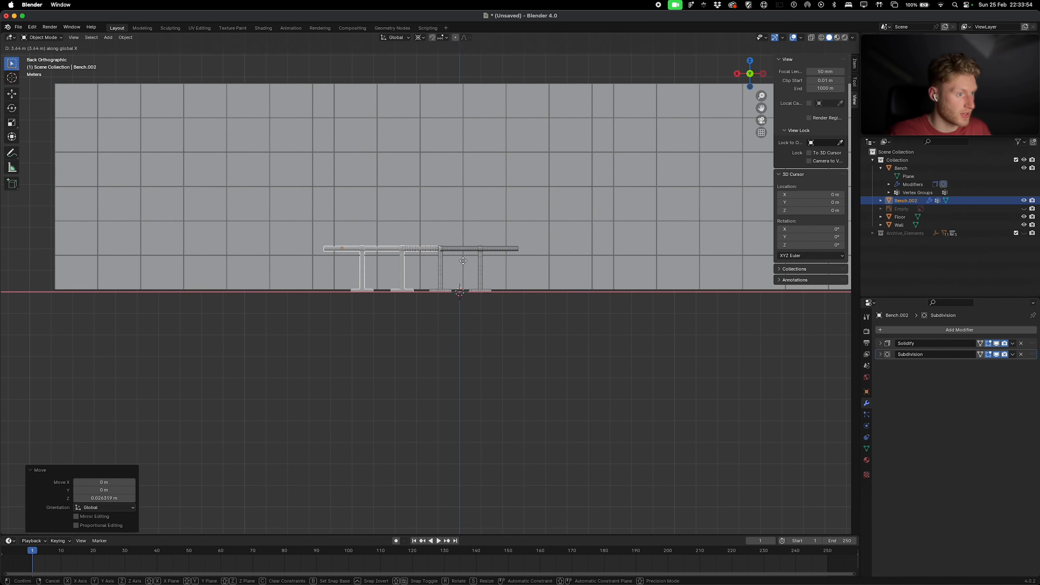
{"action": "left_click", "coordinate": [294, 262]}
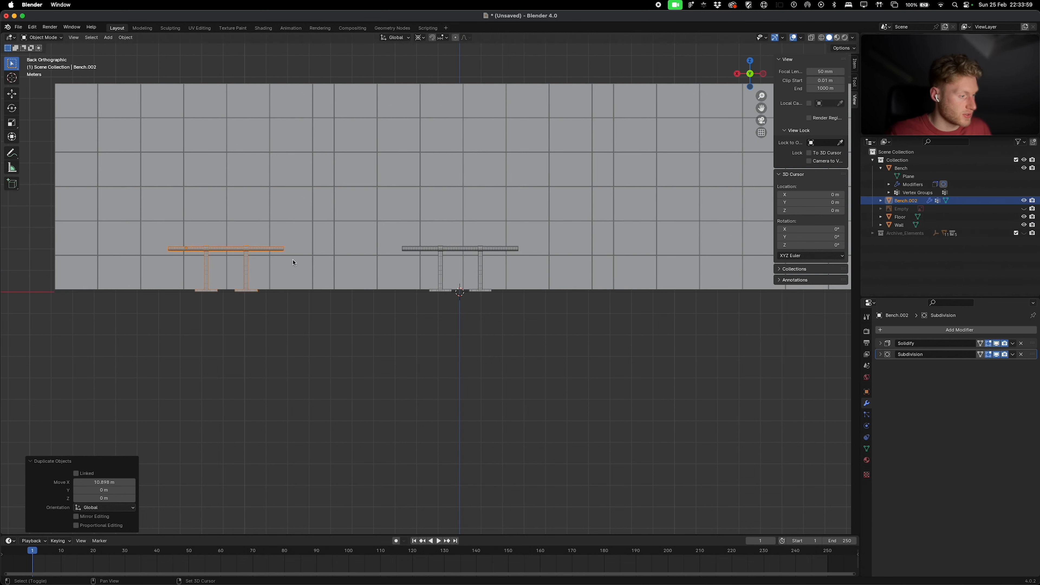
Step: Duplicate the copied bench about -22 m along X to the other side of the original
{"action": "key", "text": "shift+d"}
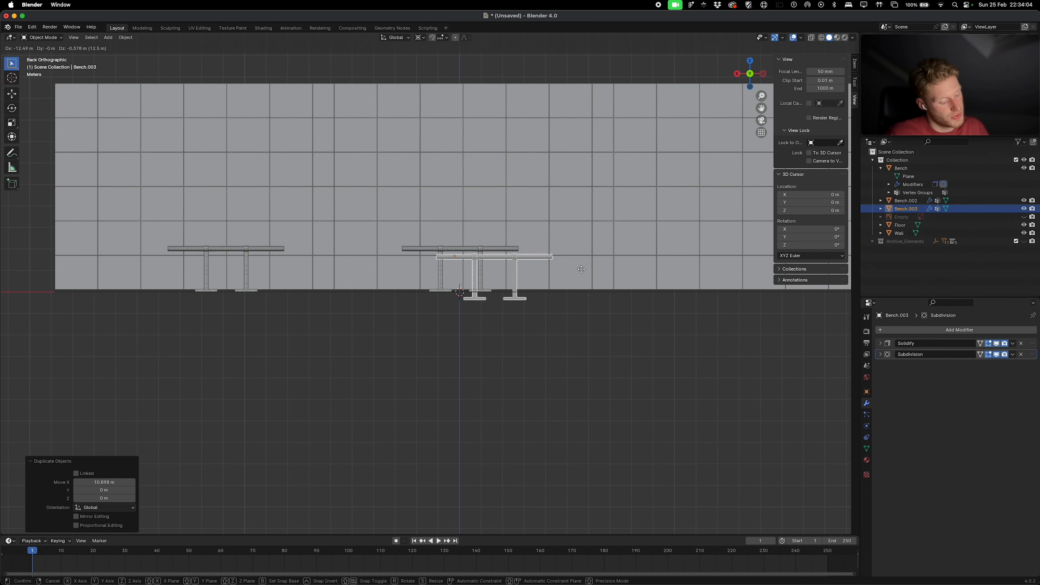
{"action": "key", "text": "x"}
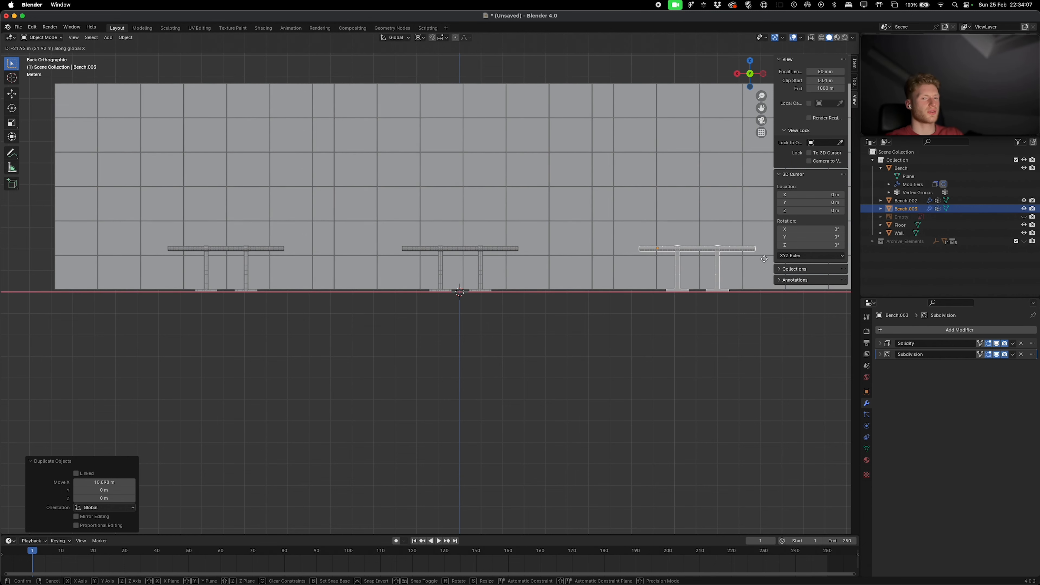
{"action": "left_click", "coordinate": [765, 259]}
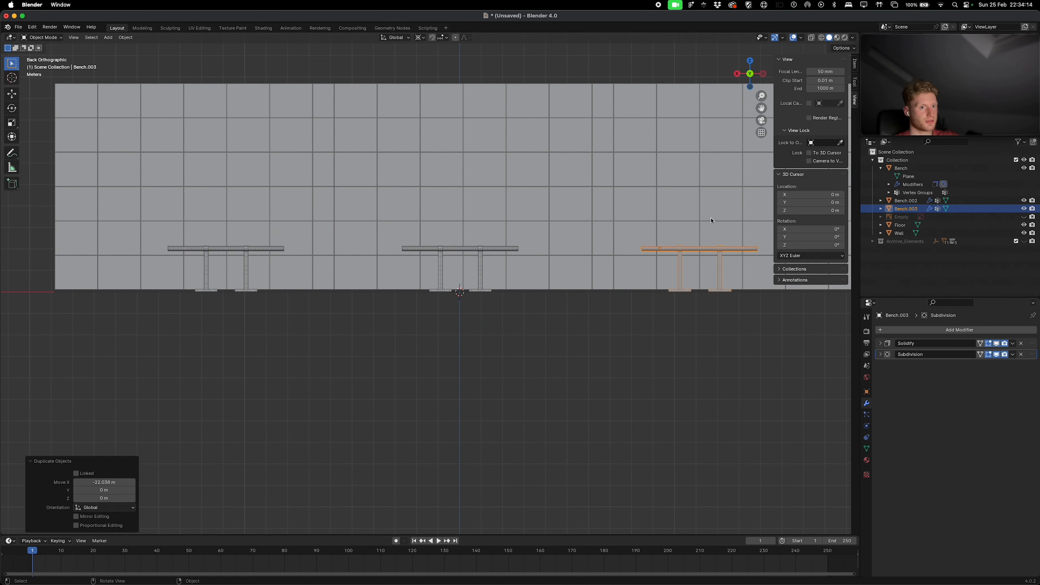
Step: Move the two outer benches along X closer to the middle bench, shifting Bench.003 about 4.1 m
{"action": "key", "text": "g"}
{"action": "key", "text": "x"}
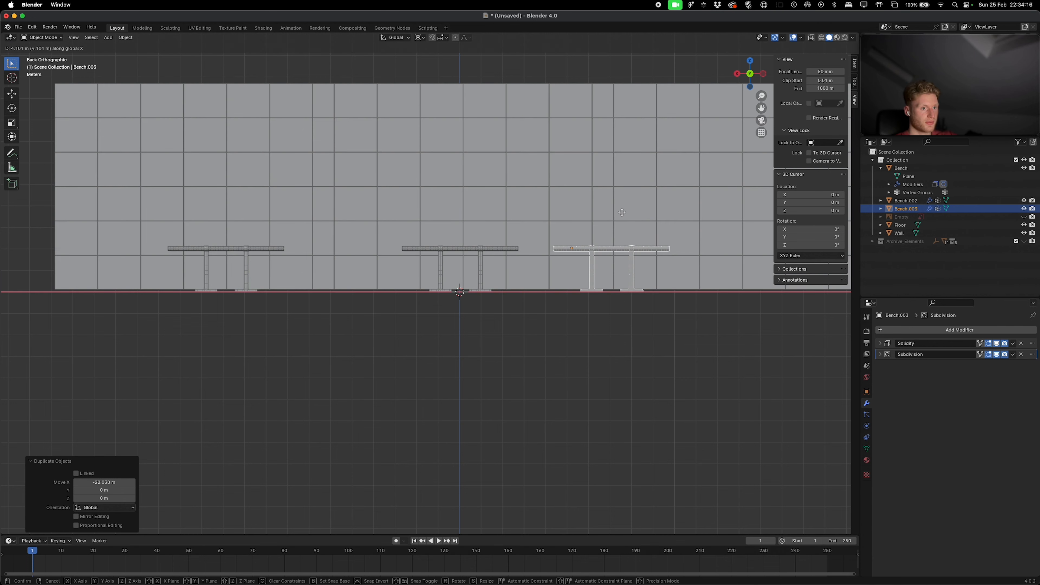
{"action": "left_click", "coordinate": [195, 269]}
{"action": "left_click", "coordinate": [205, 262]}
{"action": "key", "text": "g"}
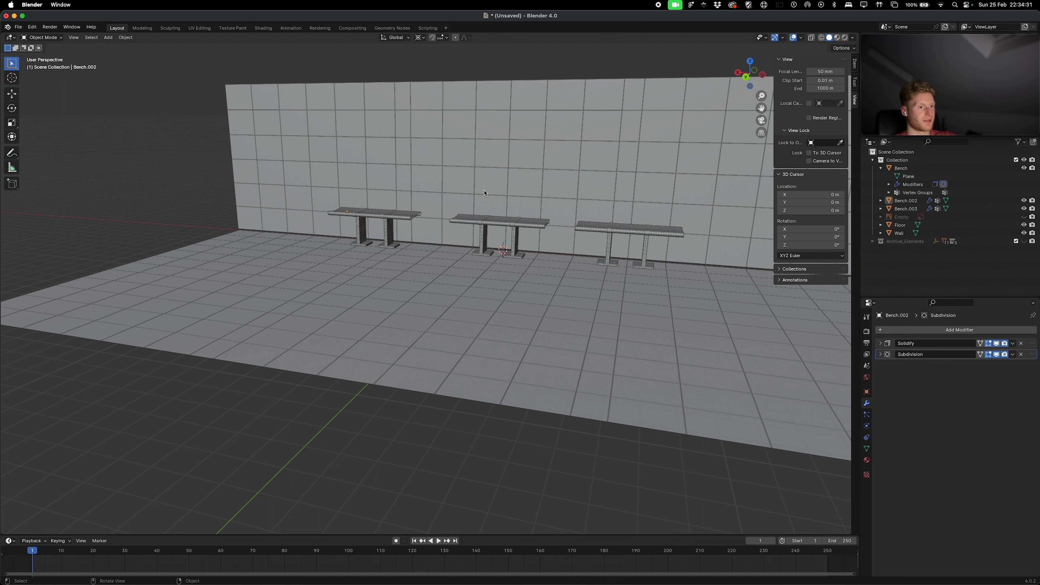
Step: Enable the Import Images as Planes add-on in the preferences
{"action": "key", "text": "shift+a"}
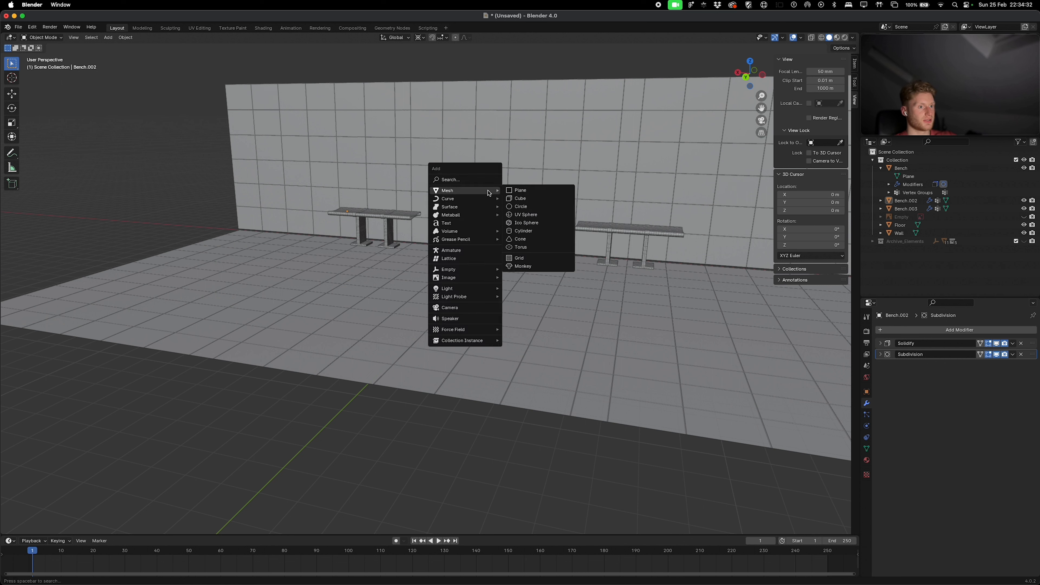
{"action": "mouse_move", "coordinate": [461, 290]}
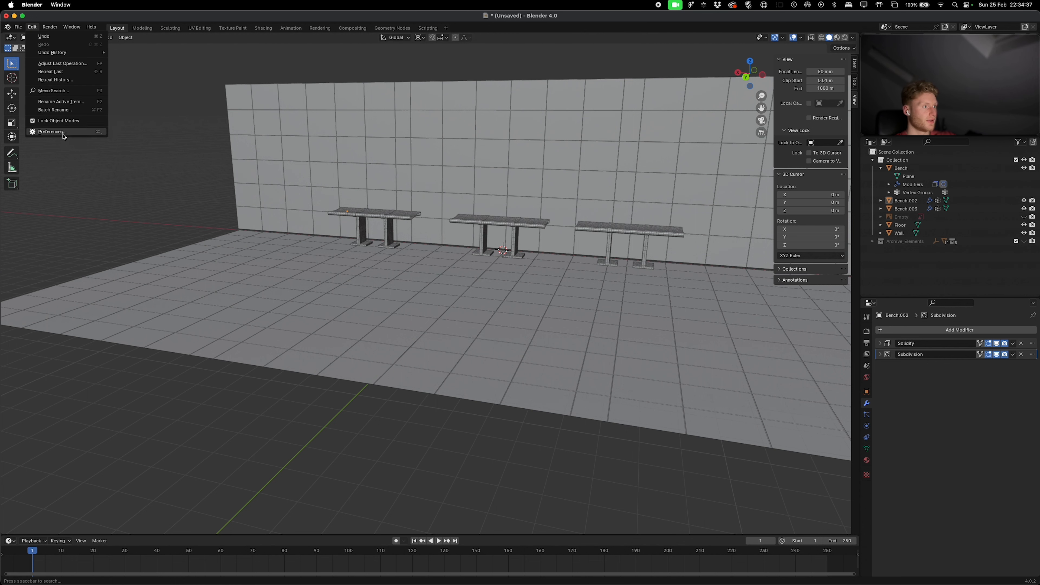
{"action": "left_click", "coordinate": [51, 132]}
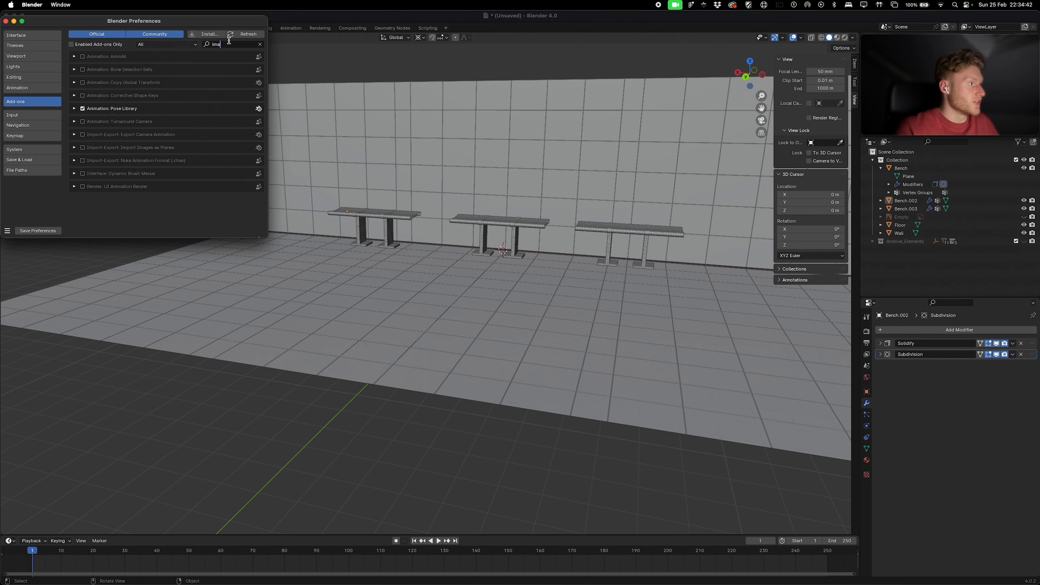
{"action": "type", "text": "image"}
{"action": "left_click", "coordinate": [84, 57]}
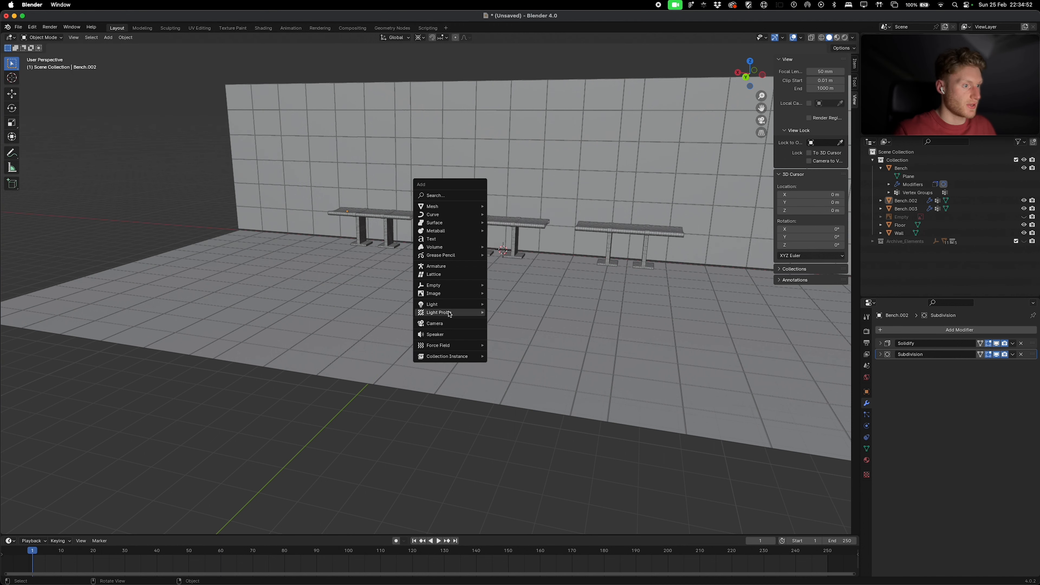
Step: Import the file 9 as an image plane and rotate it 90° about X
{"action": "mouse_move", "coordinate": [448, 295]}
{"action": "left_click", "coordinate": [508, 311]}
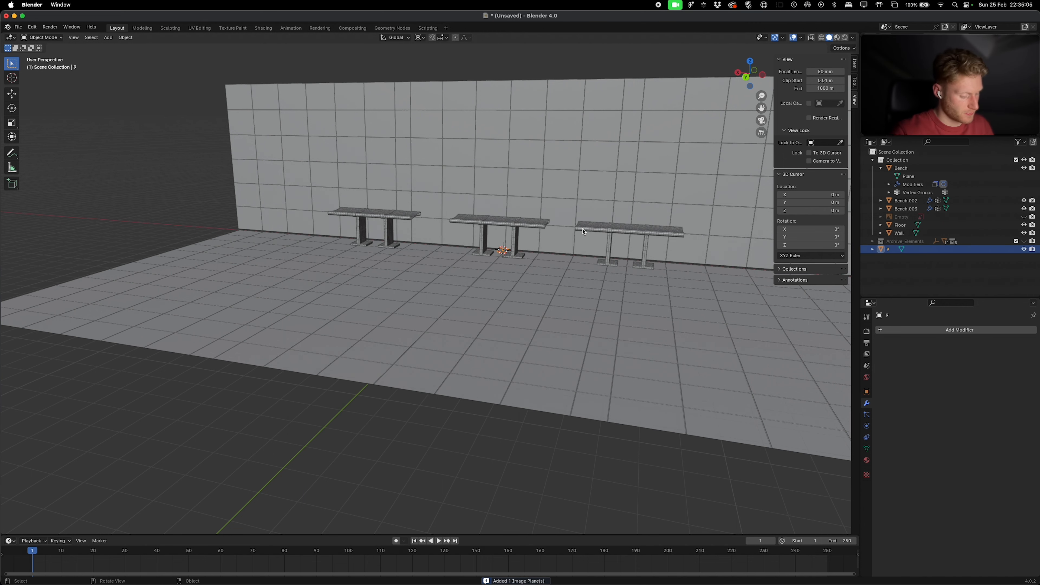
{"action": "key", "text": "r"}
{"action": "key", "text": "x"}
{"action": "key", "text": "Return"}
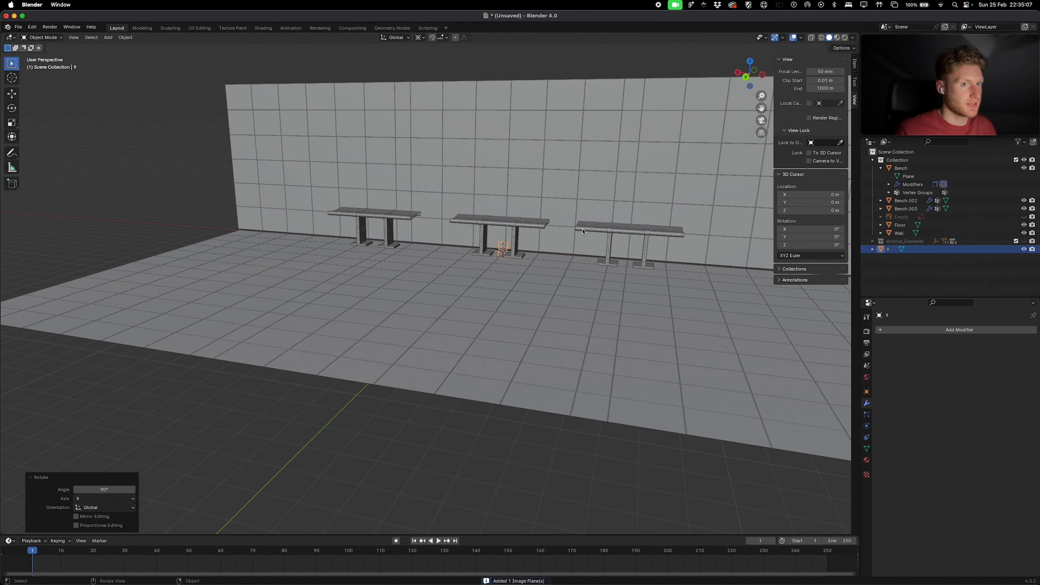
Step: Raise the image plane about 4.9 m along Z and move it about 0.2 m along Y off the wall
{"action": "key", "text": "g"}
{"action": "key", "text": "z"}
{"action": "key", "text": "Return"}
{"action": "middle_click_drag", "start_coordinate": [550, 172], "coordinate": [634, 173]}
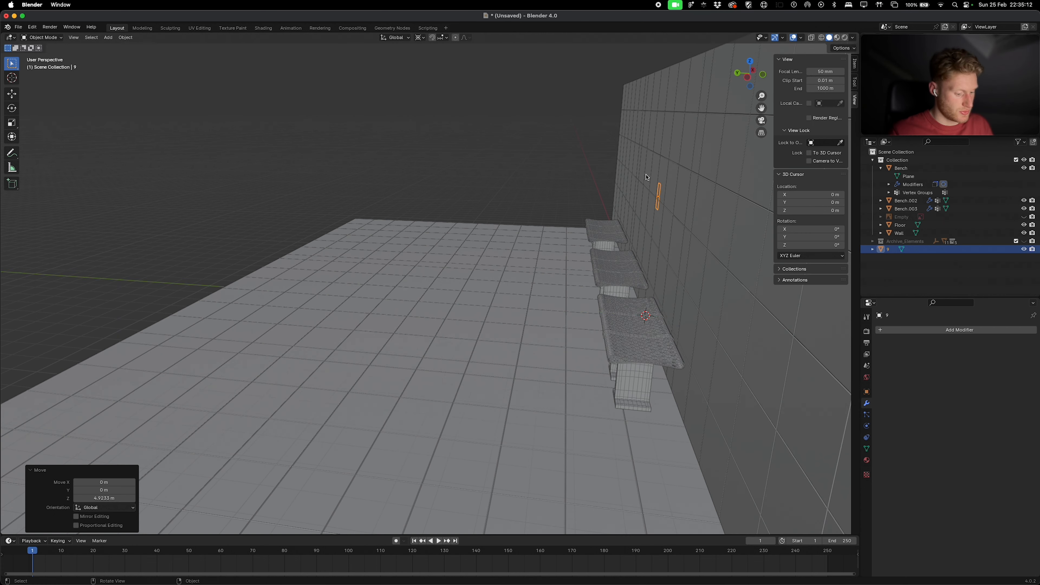
{"action": "key", "text": "g"}
{"action": "key", "text": "y"}
{"action": "key", "text": "Return"}
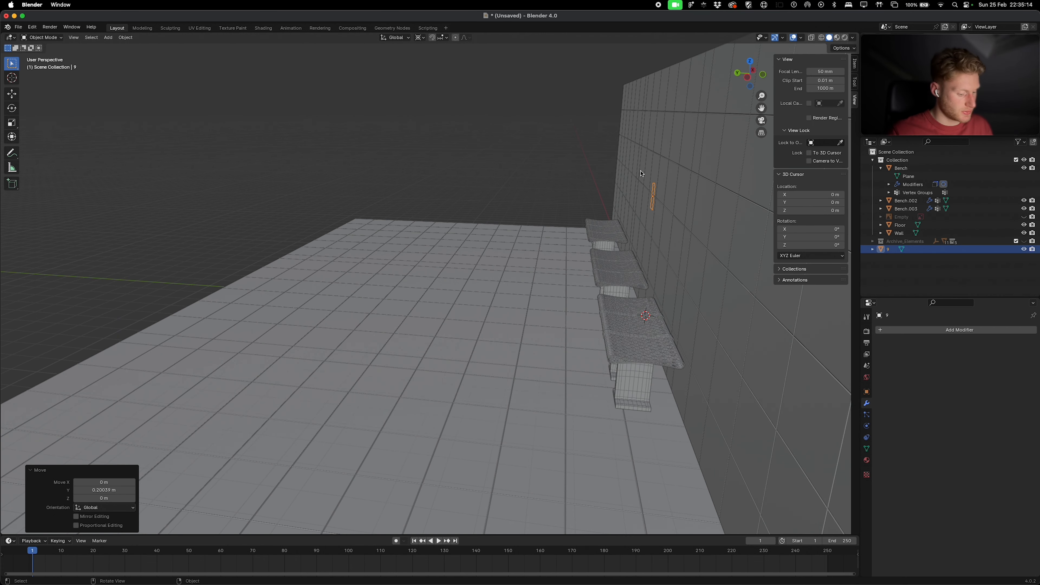
{"action": "key", "text": "s"}
{"action": "key", "text": "5"}
{"action": "key", "text": "Escape"}
Step: Set the transform pivot point to Bounding Box Center and scale the image plane up by about 5.6
{"action": "left_click", "coordinate": [420, 37]}
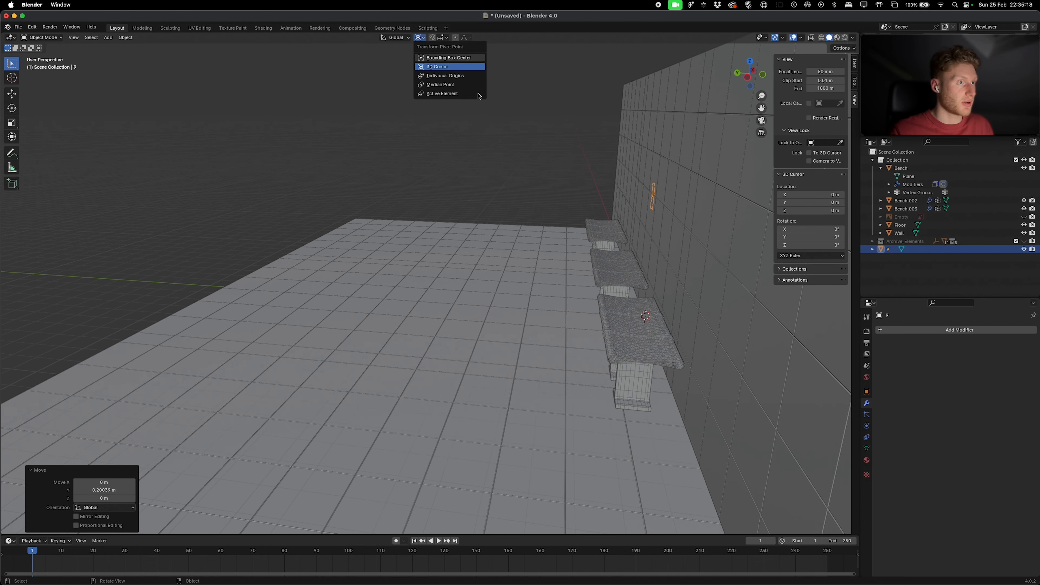
{"action": "left_click", "coordinate": [449, 57]}
{"action": "key", "text": "s"}
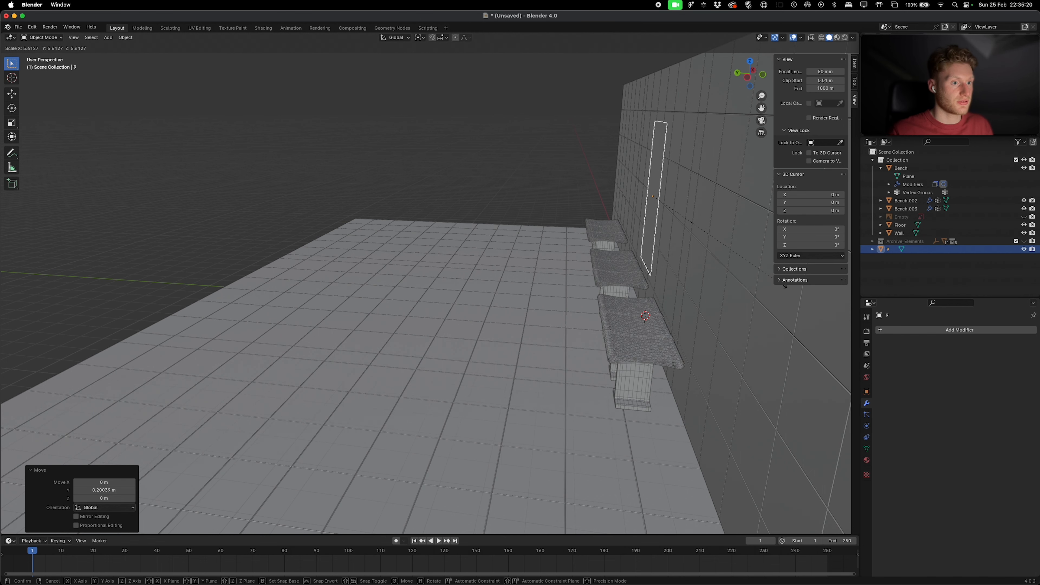
{"action": "left_click", "coordinate": [782, 285]}
Step: Raise the image plane about 0.62 m above the middle bench and shrink it to about 2.92 by 5.2 m
{"action": "left_click", "coordinate": [737, 73]}
{"action": "key", "text": "g"}
{"action": "key", "text": "z"}
{"action": "left_click", "coordinate": [503, 214]}
{"action": "key", "text": "s"}
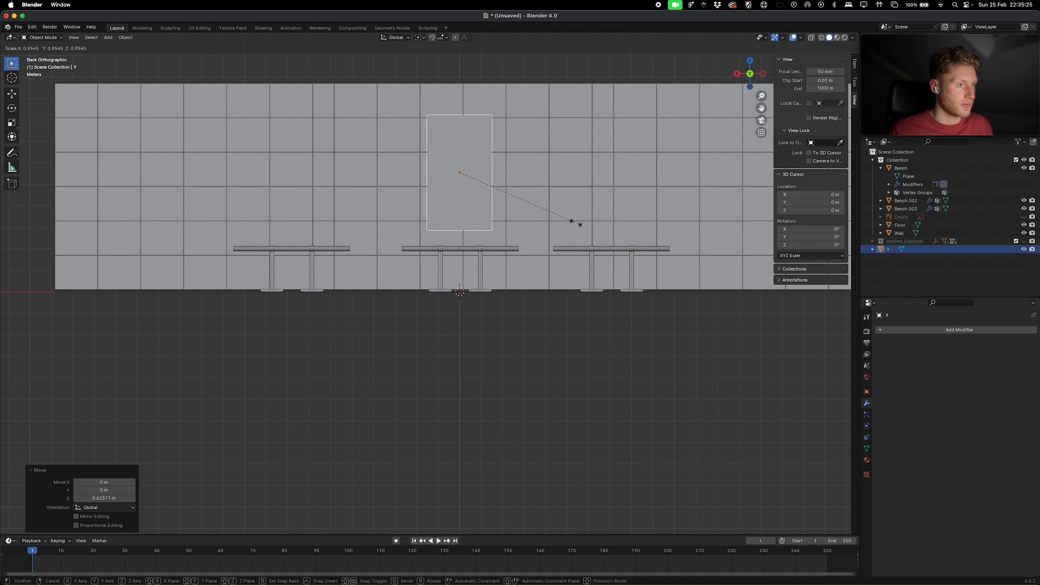
{"action": "left_click", "coordinate": [571, 221]}
Step: Duplicate the image plane above each outer bench, offsetting the first copy about 7.8 m and the second about -15 m along X
{"action": "key", "text": "shift+d"}
{"action": "key", "text": "x"}
{"action": "left_click", "coordinate": [404, 222]}
{"action": "key", "text": "shift+d"}
{"action": "key", "text": "x"}
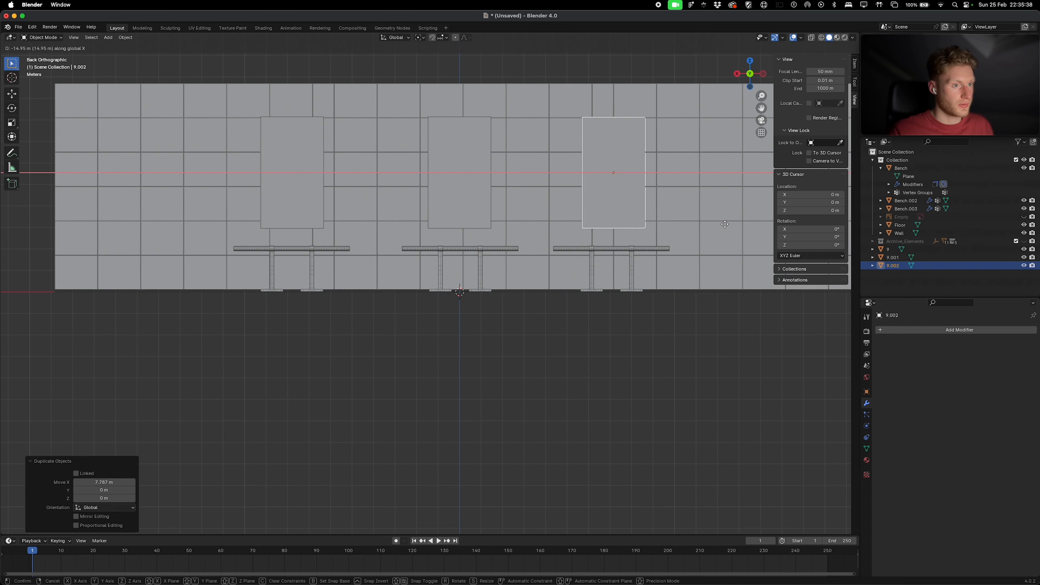
{"action": "left_click", "coordinate": [725, 224]}
Step: Show the scene in Material Preview shading and split off a Shader Editor beside the 3D viewport
{"action": "middle_click_drag", "start_coordinate": [725, 224], "coordinate": [727, 225]}
{"action": "left_click", "coordinate": [845, 37]}
{"action": "mouse_move", "coordinate": [647, 133]}
{"action": "middle_mouse_down"}
{"action": "mouse_move", "coordinate": [622, 158]}
{"action": "mouse_move", "coordinate": [590, 160]}
{"action": "middle_mouse_up"}
{"action": "left_click", "coordinate": [838, 38]}
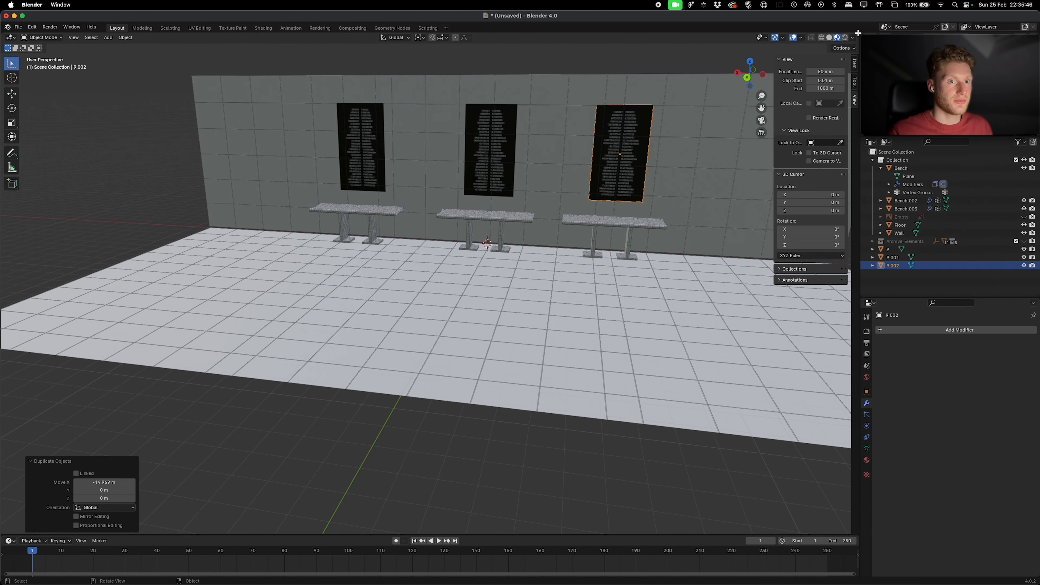
{"action": "left_click_drag", "start_coordinate": [859, 534], "coordinate": [461, 462]}
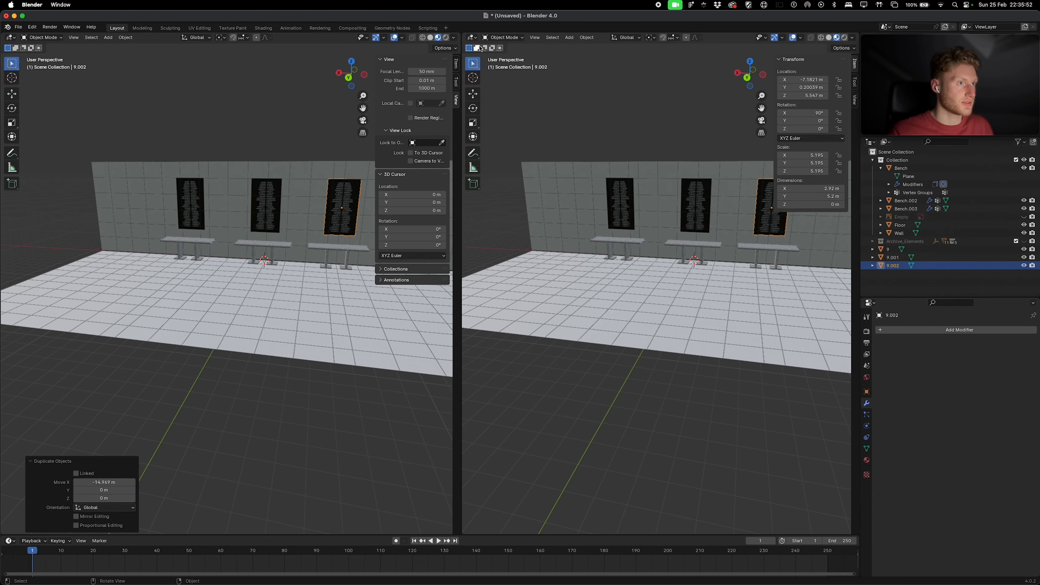
{"action": "key", "text": "shift+F3"}
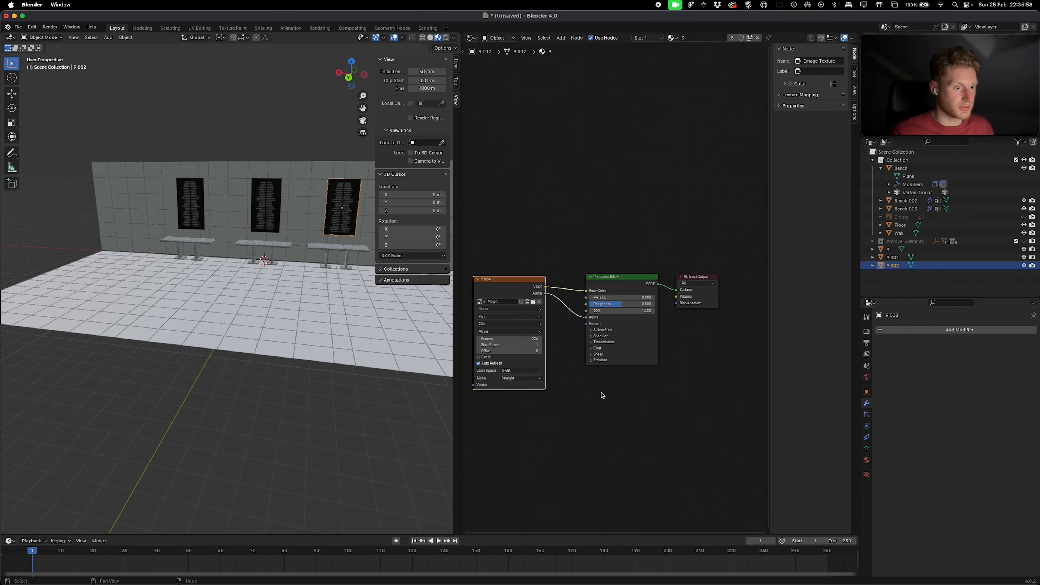
Step: Connect the image texture's Color to the Principled BSDF's Emission Color and set the emission strength to 3
{"action": "left_click", "coordinate": [592, 361]}
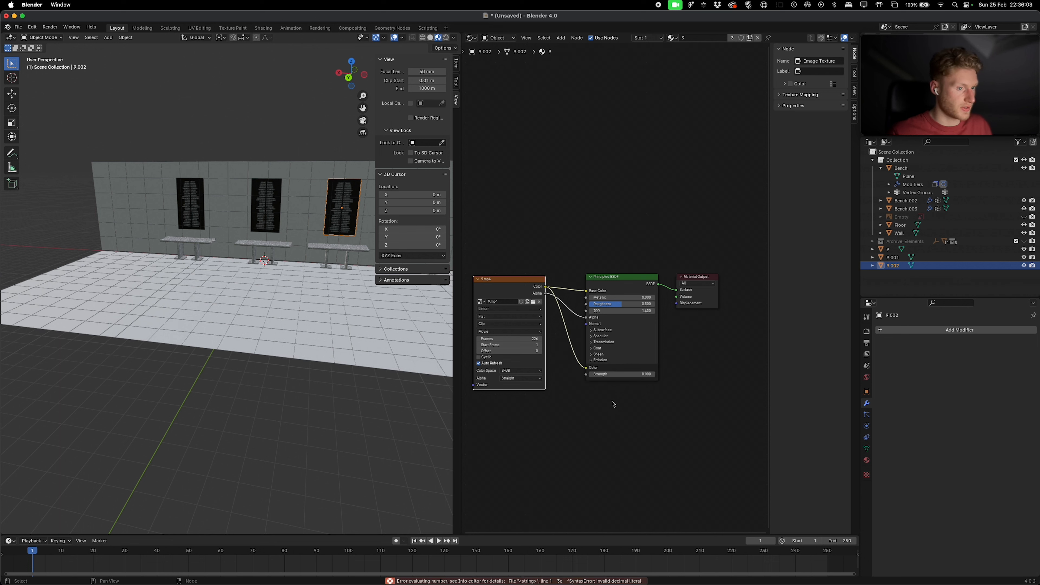
{"action": "double_click", "coordinate": [622, 374]}
{"action": "type", "text": "3"}
{"action": "key", "text": "Return"}
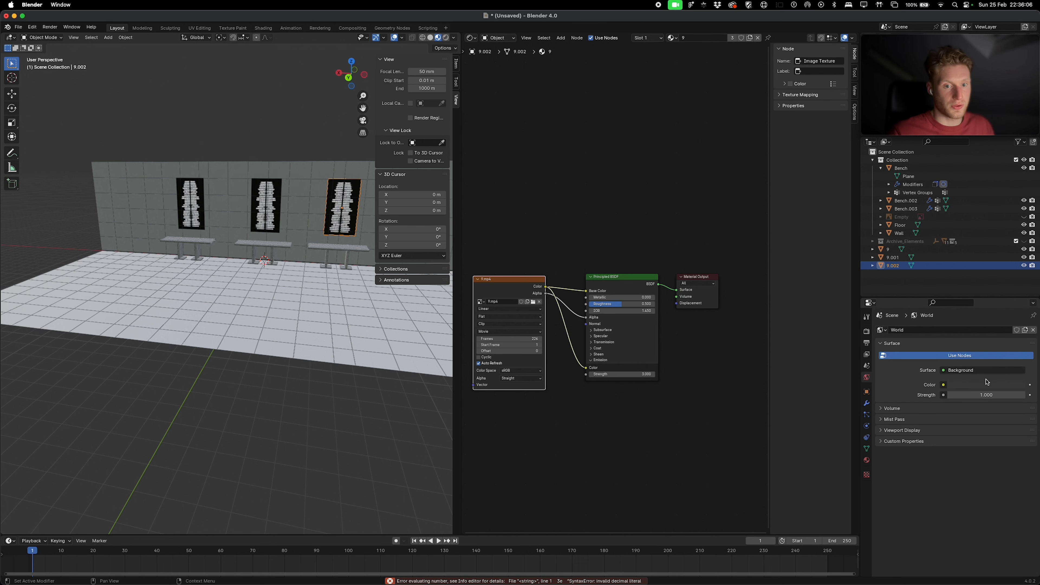
Step: Set the world background color to black
{"action": "left_click", "coordinate": [987, 384]}
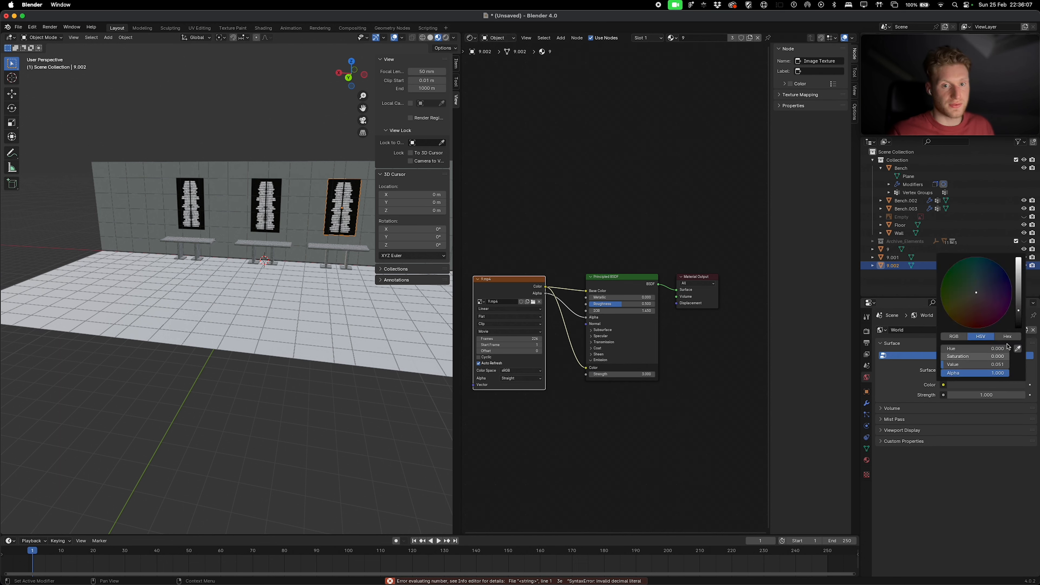
{"action": "left_click", "coordinate": [1021, 326]}
{"action": "left_click", "coordinate": [264, 311]}
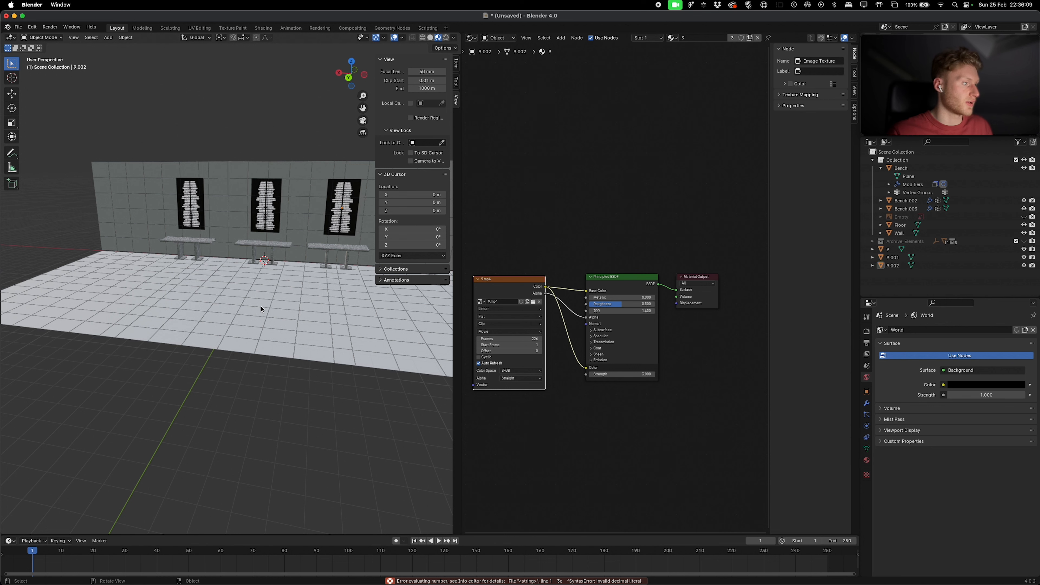
Step: Set Metallic to 1 on the floor and wall materials and show the scene in Rendered shading
{"action": "left_click", "coordinate": [304, 214]}
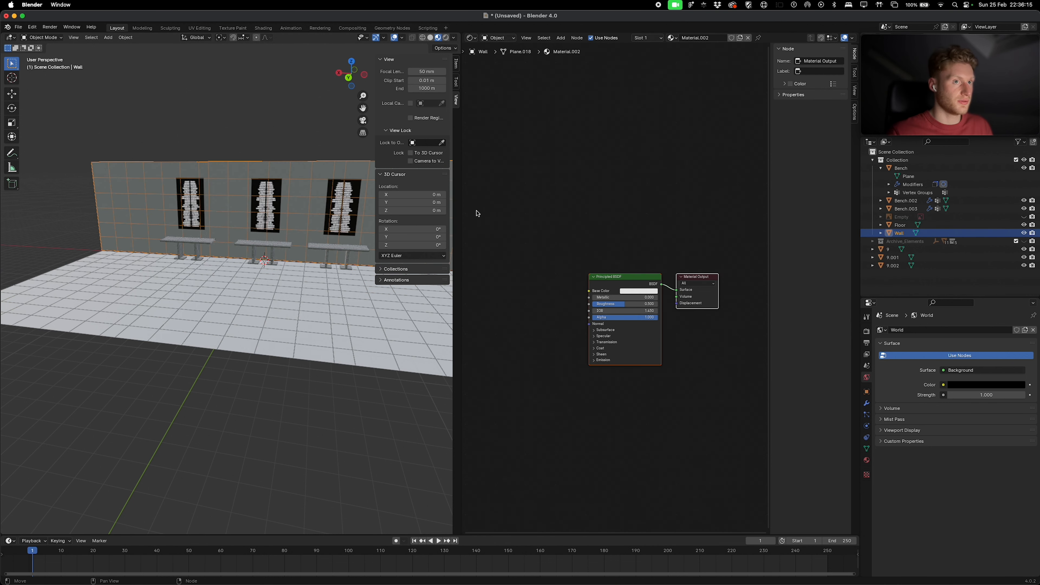
{"action": "left_click", "coordinate": [339, 248]}
{"action": "left_click", "coordinate": [348, 299]}
{"action": "left_click_drag", "start_coordinate": [639, 297], "coordinate": [659, 301]}
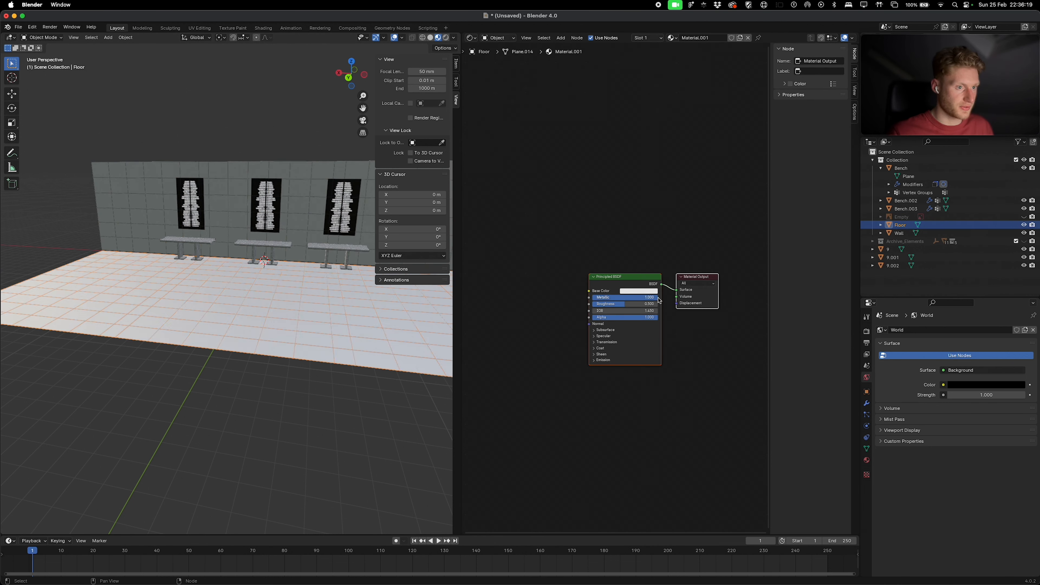
{"action": "left_click", "coordinate": [346, 247]}
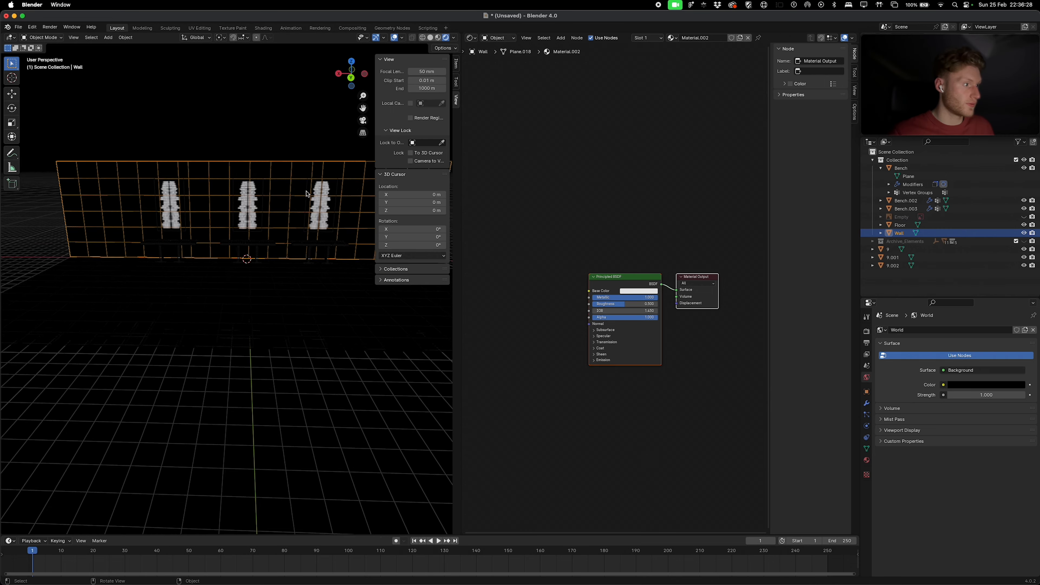
Step: Duplicate the floor straight up along Z as a ceiling, return to Solid shading and widen the 3D viewport
{"action": "scroll", "coordinate": [256, 268], "scroll_direction": "left", "scroll_amount": 10}
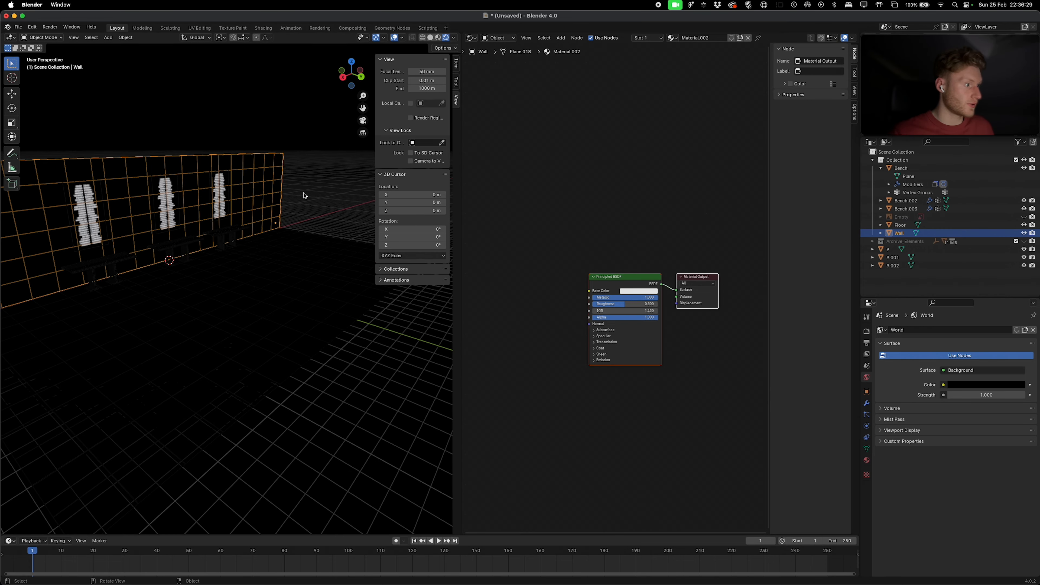
{"action": "scroll", "coordinate": [256, 268], "scroll_direction": "up", "scroll_amount": 3, "text": "ctrl"}
{"action": "left_click", "coordinate": [282, 302]}
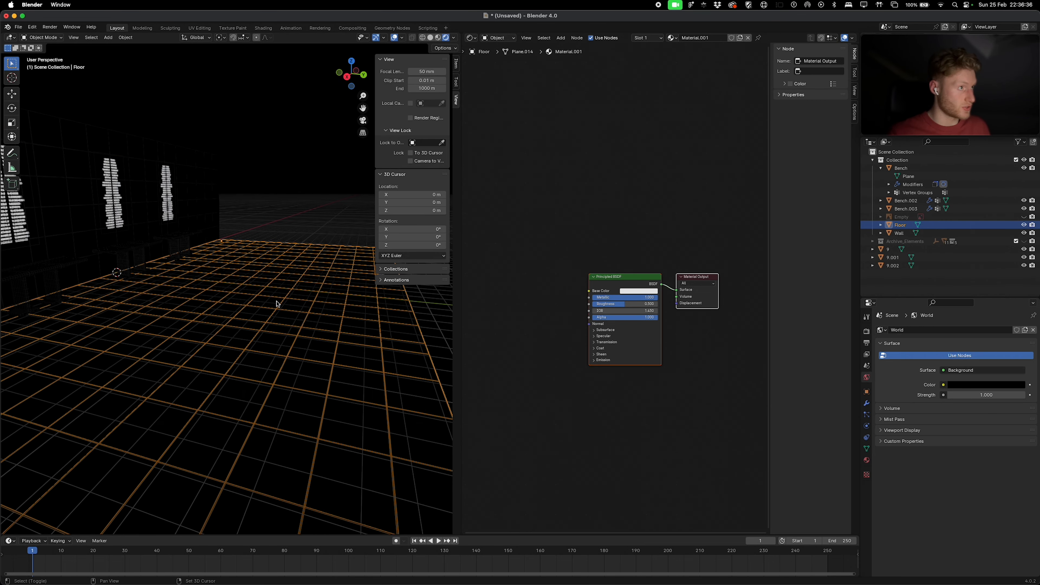
{"action": "key", "text": "shift+d"}
{"action": "key", "text": "z"}
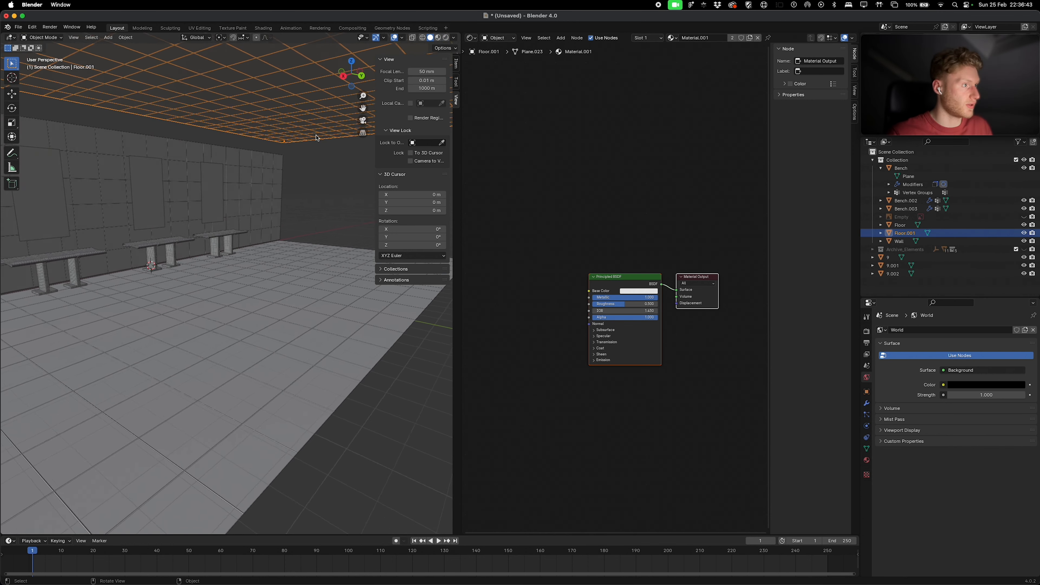
{"action": "left_click_drag", "start_coordinate": [462, 43], "coordinate": [829, 79]}
{"action": "left_click", "coordinate": [589, 145]}
Step: Add a mesh plane and move it 13 m along Y in front of the middle bench
{"action": "scroll", "coordinate": [577, 146], "scroll_direction": "down", "scroll_amount": 5}
{"action": "left_click", "coordinate": [725, 74]}
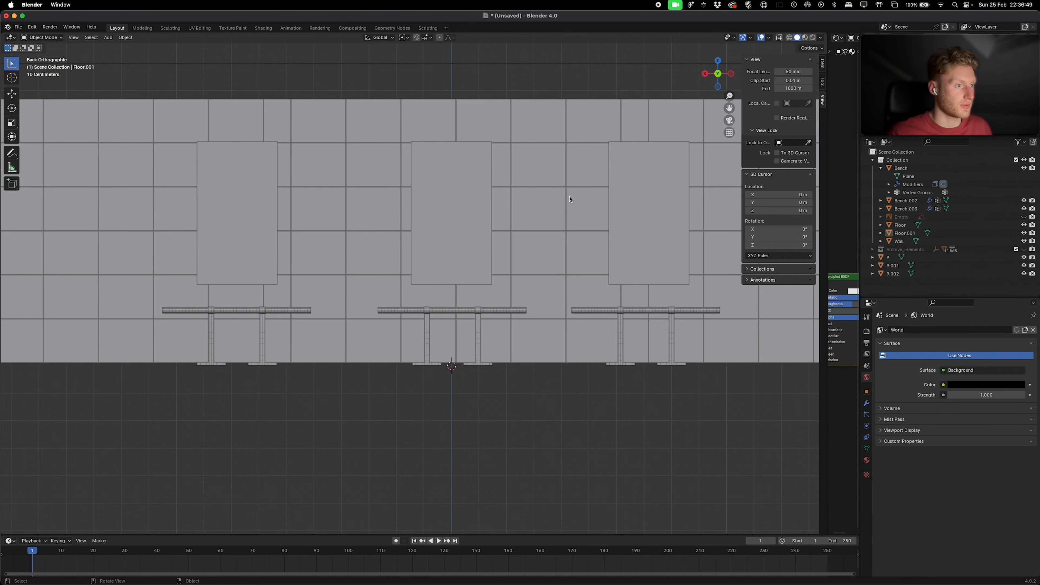
{"action": "key", "text": "shift+a"}
{"action": "mouse_move", "coordinate": [494, 157]}
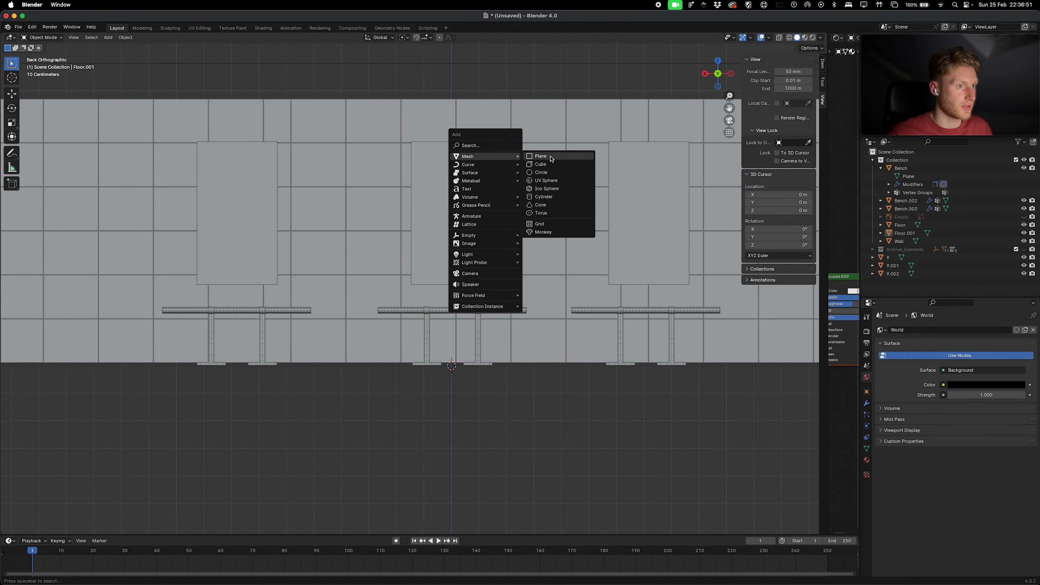
{"action": "left_click", "coordinate": [541, 156]}
{"action": "middle_click_drag", "start_coordinate": [552, 258], "coordinate": [549, 264]}
{"action": "key", "text": "g"}
{"action": "key", "text": "y"}
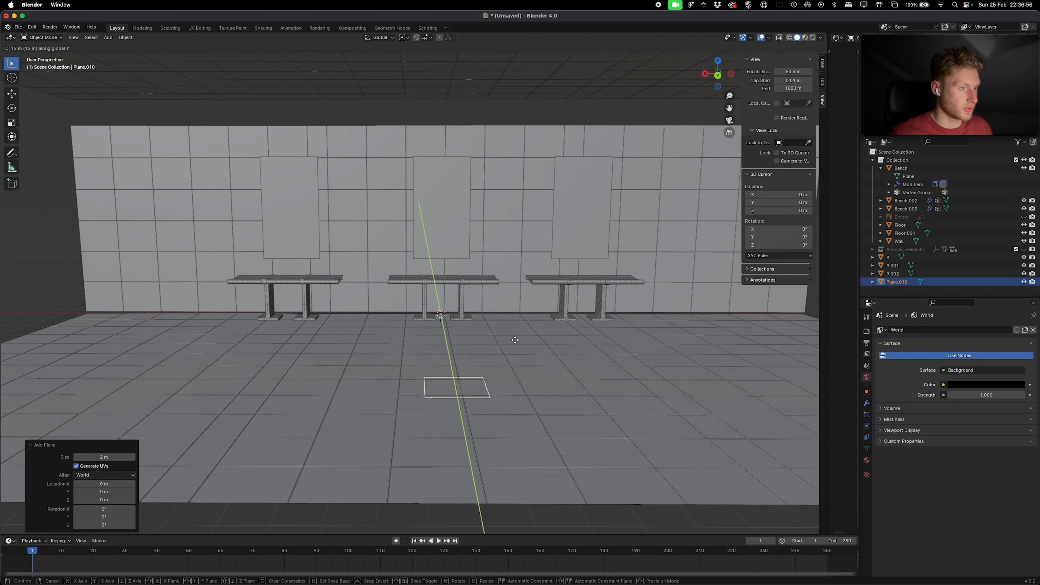
{"action": "left_click", "coordinate": [553, 348]}
Step: Scale the new plane to 0.3 along X and rotate it 90° about Z
{"action": "left_click", "coordinate": [717, 61]}
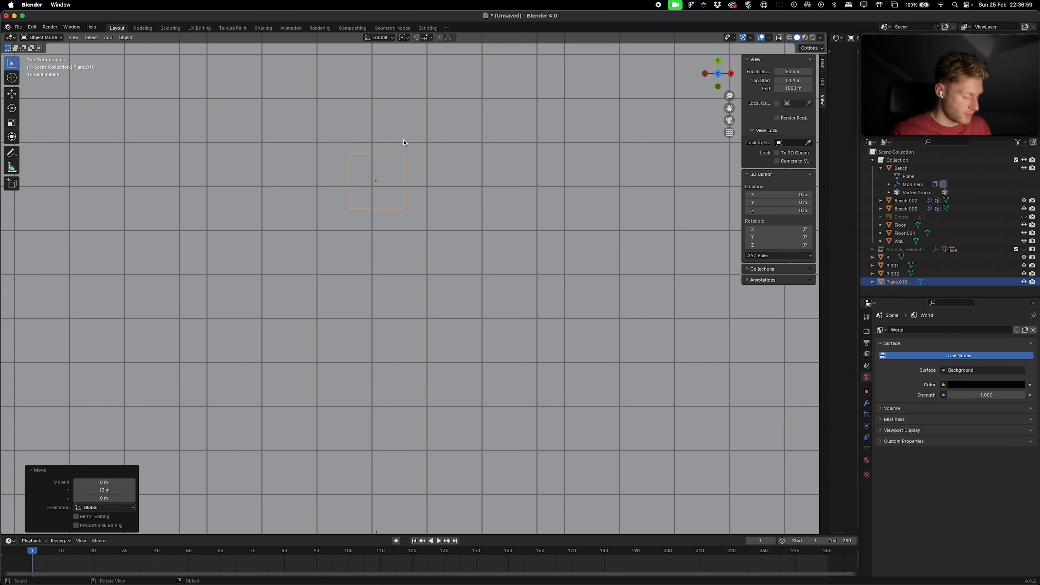
{"action": "key", "text": "s"}
{"action": "key", "text": "x"}
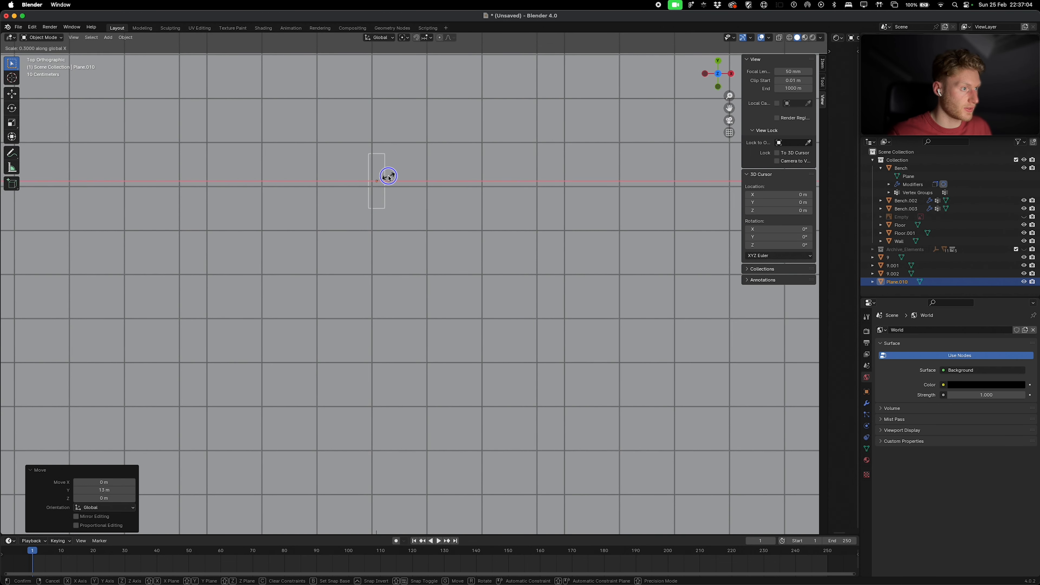
{"action": "left_click", "coordinate": [387, 176]}
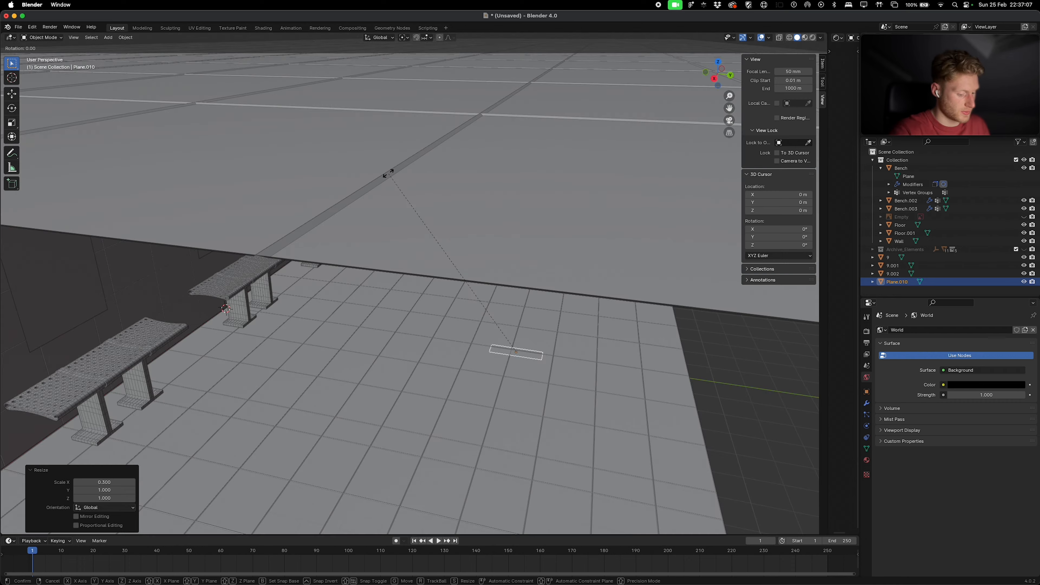
{"action": "type", "text": "rz90"}
{"action": "key", "text": "Return"}
Step: Raise the narrow plane about 2.9 m along Z above the floor
{"action": "key", "text": "g"}
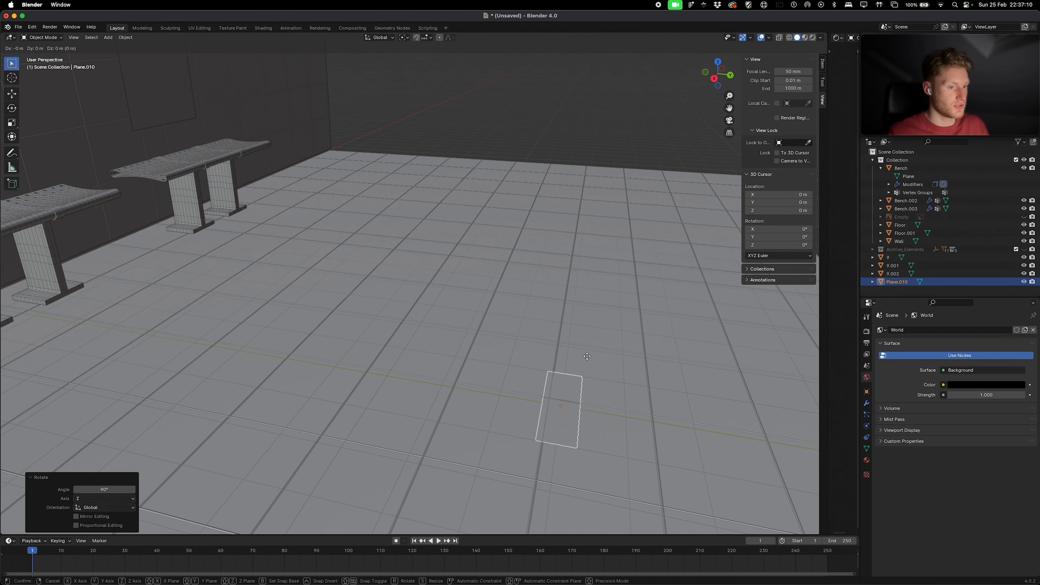
{"action": "key", "text": "z"}
{"action": "left_click", "coordinate": [622, 258]}
{"action": "scroll", "coordinate": [622, 260], "scroll_direction": "up", "scroll_amount": 3}
{"action": "scroll", "coordinate": [623, 261], "scroll_direction": "up", "scroll_amount": 5, "text": "shift"}
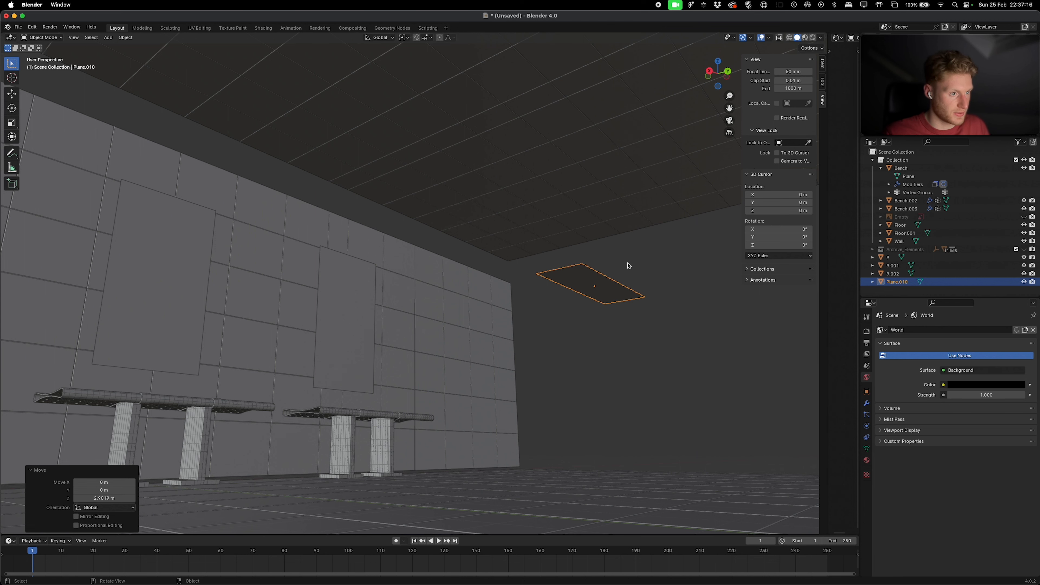
{"action": "key", "text": "Tab"}
{"action": "key", "text": "Tab"}
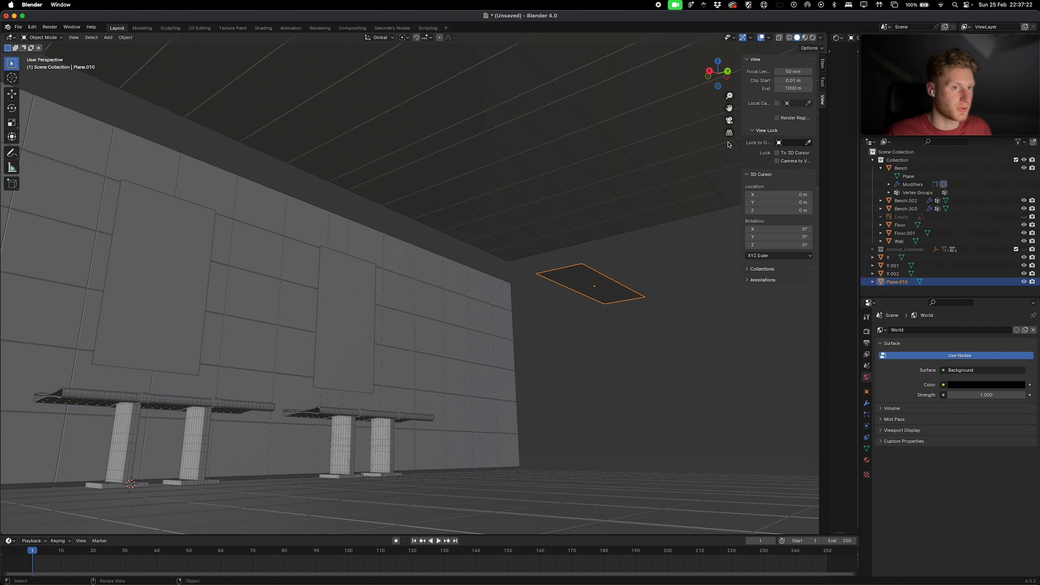
Step: Add a camera, lock it to the view and frame the three benches and screens through it
{"action": "left_click", "coordinate": [686, 239]}
{"action": "middle_click_drag", "start_coordinate": [686, 239], "coordinate": [664, 249]}
{"action": "key", "text": "shift+a"}
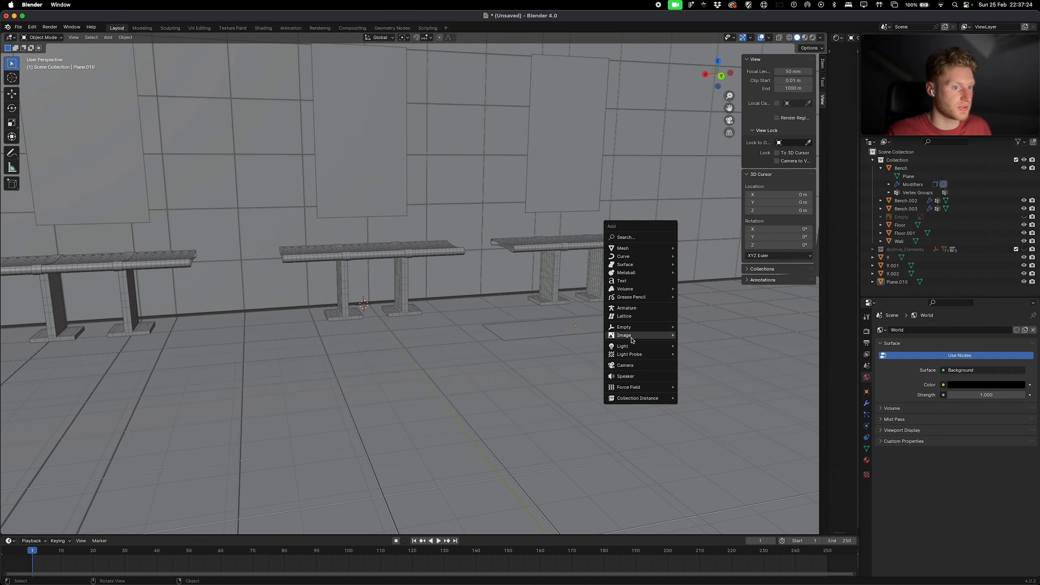
{"action": "left_click", "coordinate": [626, 365]}
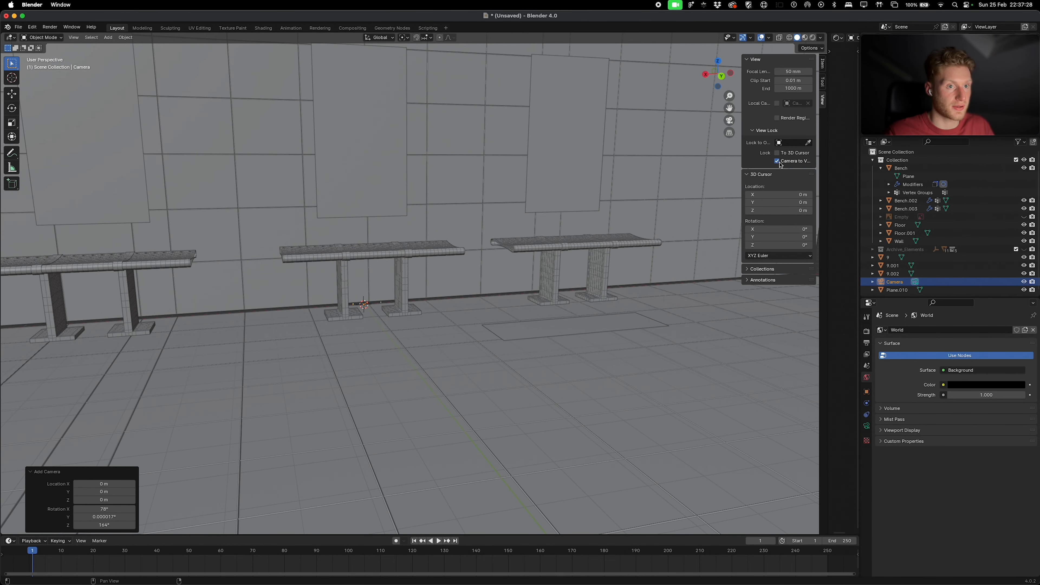
{"action": "left_click", "coordinate": [730, 120]}
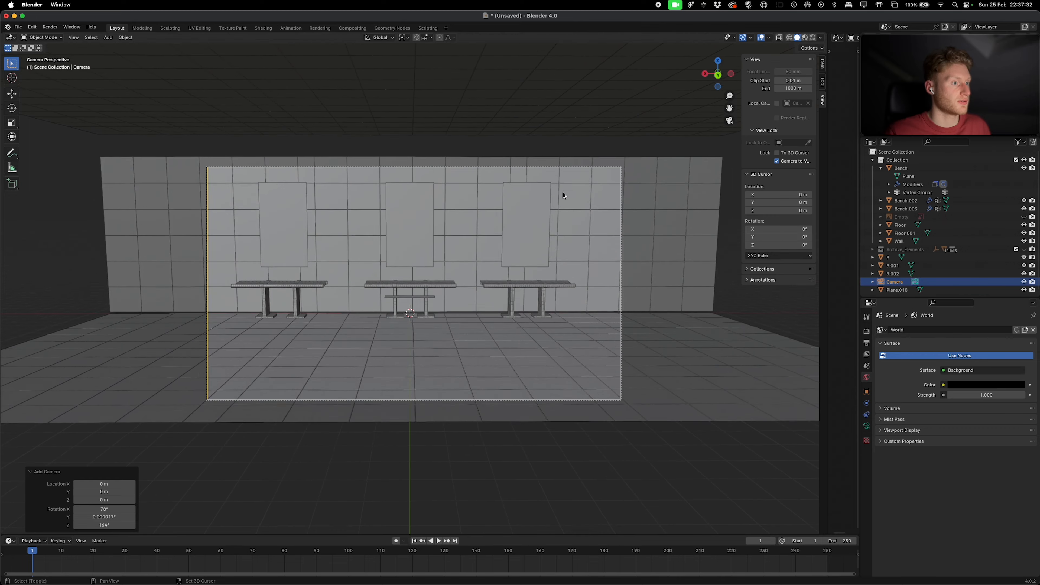
{"action": "scroll", "coordinate": [563, 195], "scroll_direction": "down", "scroll_amount": 2}
Step: Set the camera's X location to 0 m, Y rotation to 0° and Z rotation to 180°, and level its X rotation
{"action": "left_click", "coordinate": [866, 391]}
{"action": "left_click", "coordinate": [968, 356]}
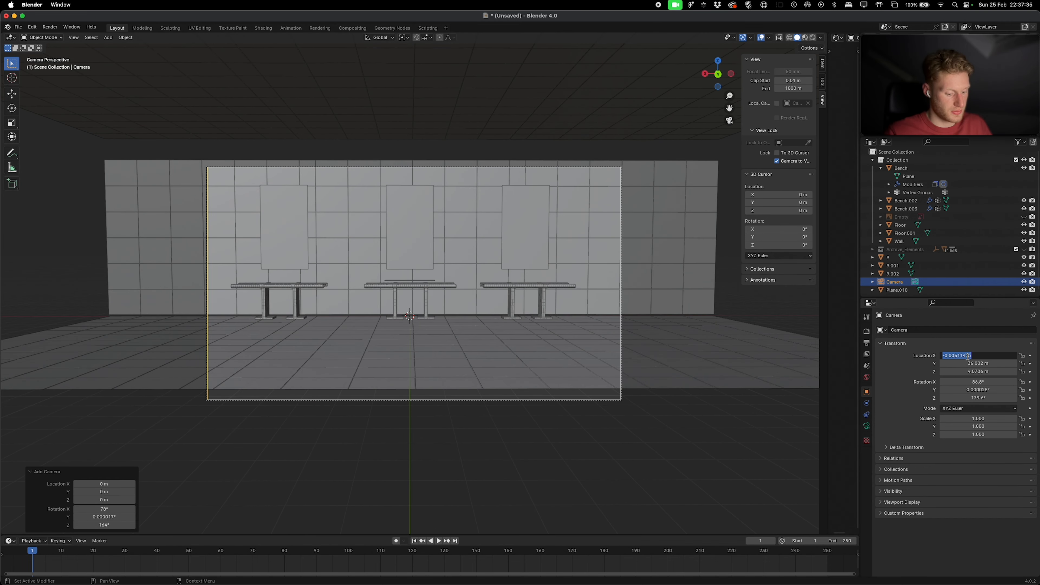
{"action": "key", "text": "Return"}
{"action": "left_click", "coordinate": [970, 390]}
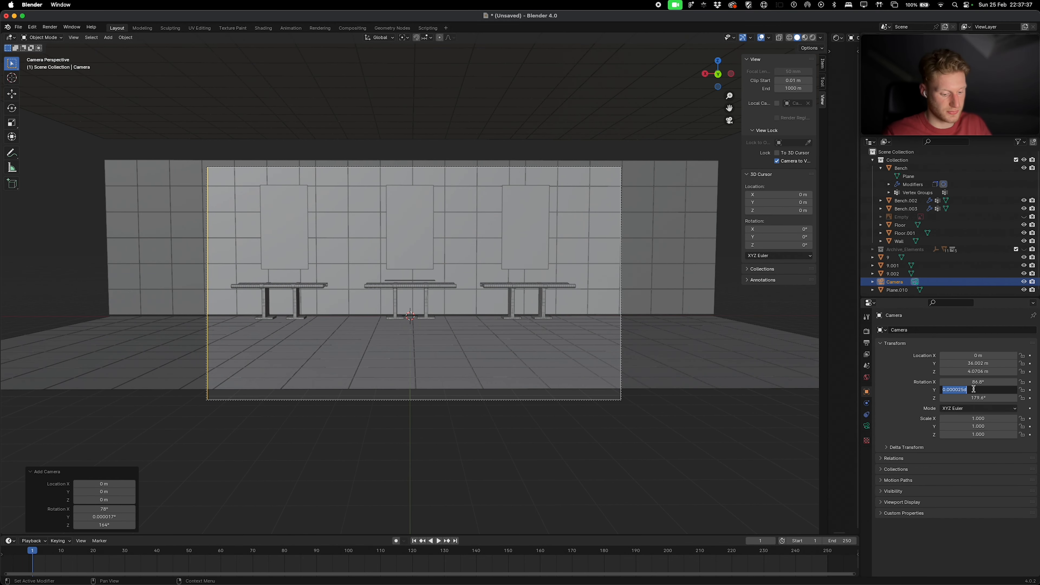
{"action": "type", "text": "0"}
{"action": "key", "text": "Return"}
{"action": "left_click", "coordinate": [970, 399]}
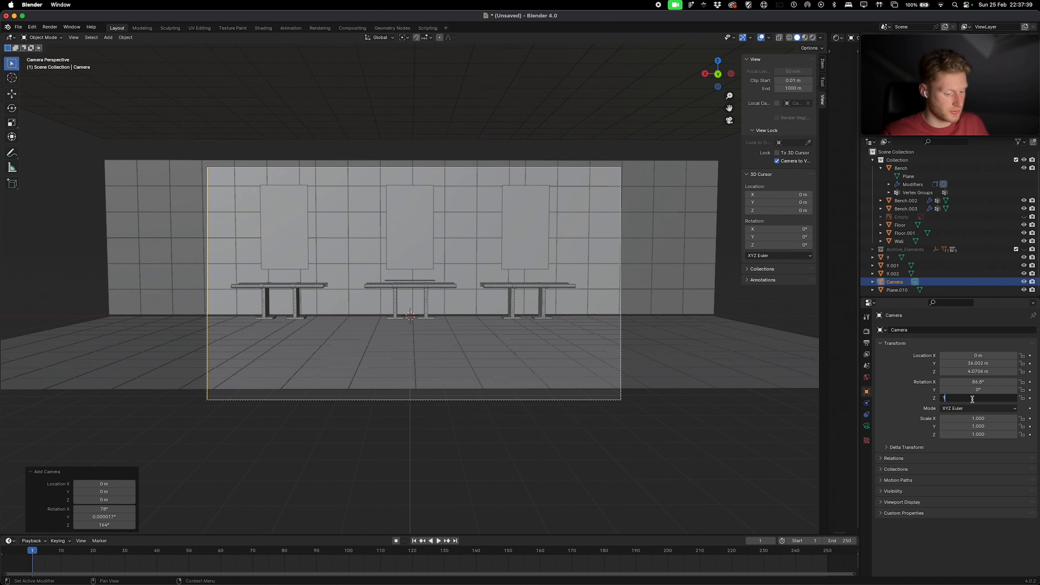
{"action": "type", "text": "180"}
{"action": "key", "text": "Return"}
{"action": "left_click", "coordinate": [975, 383]}
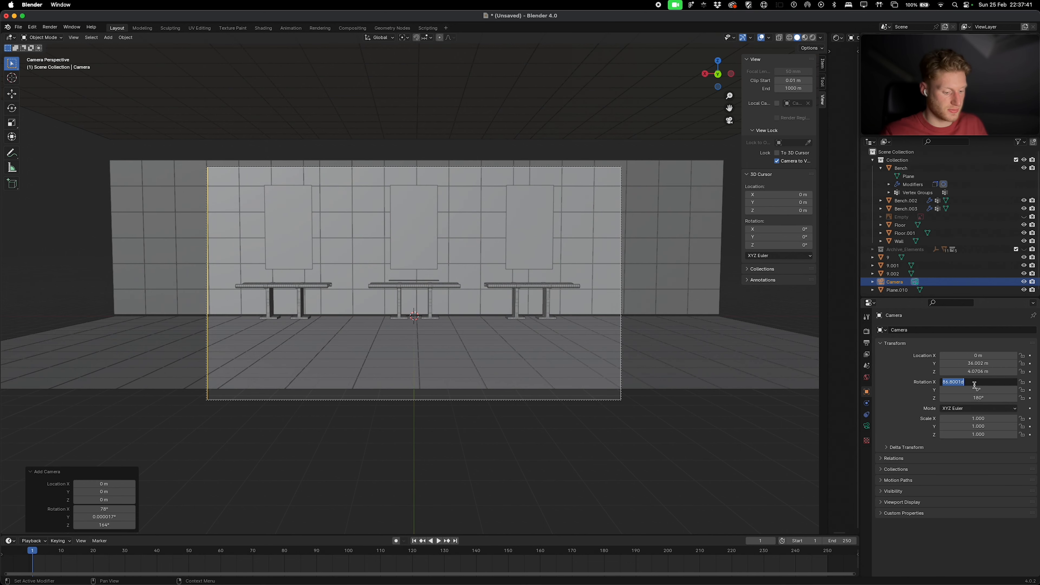
{"action": "key", "text": "Return"}
Step: Lower the ceiling about 0.66 m along Z
{"action": "left_click", "coordinate": [575, 120]}
{"action": "key", "text": "g"}
{"action": "key", "text": "z"}
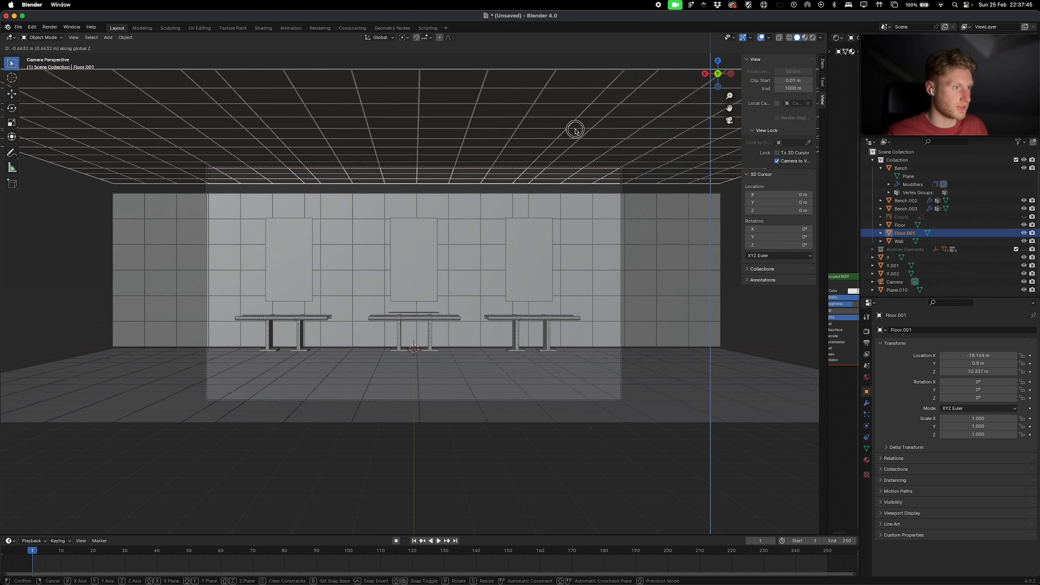
{"action": "left_click", "coordinate": [575, 129]}
Step: Unlock the camera from the view and raise the narrow plane about 5.28 m along Z, up near the ceiling
{"action": "left_click", "coordinate": [436, 313]}
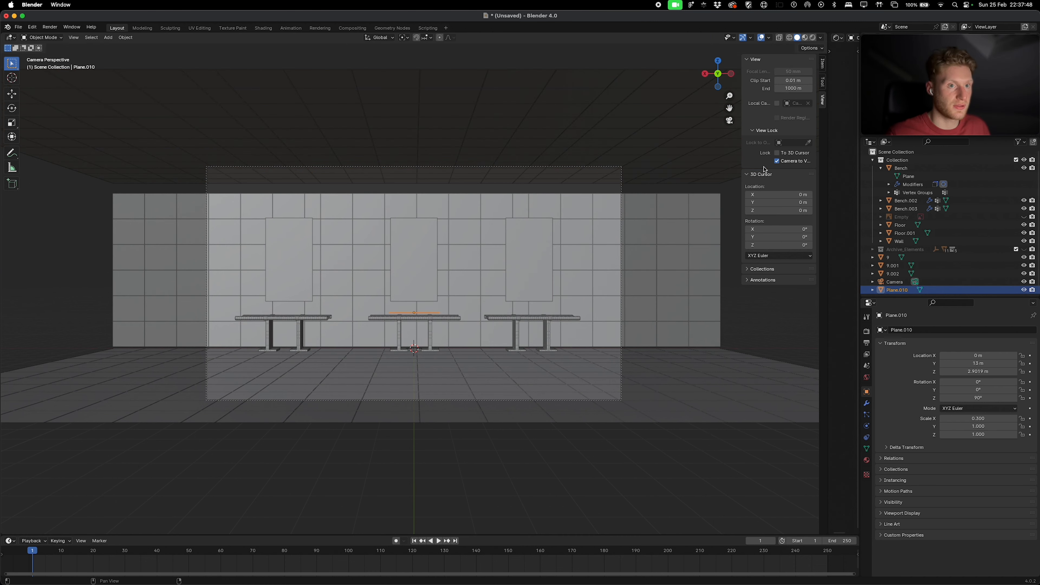
{"action": "left_click", "coordinate": [778, 161]}
{"action": "scroll", "coordinate": [481, 246], "scroll_direction": "up", "scroll_amount": 10}
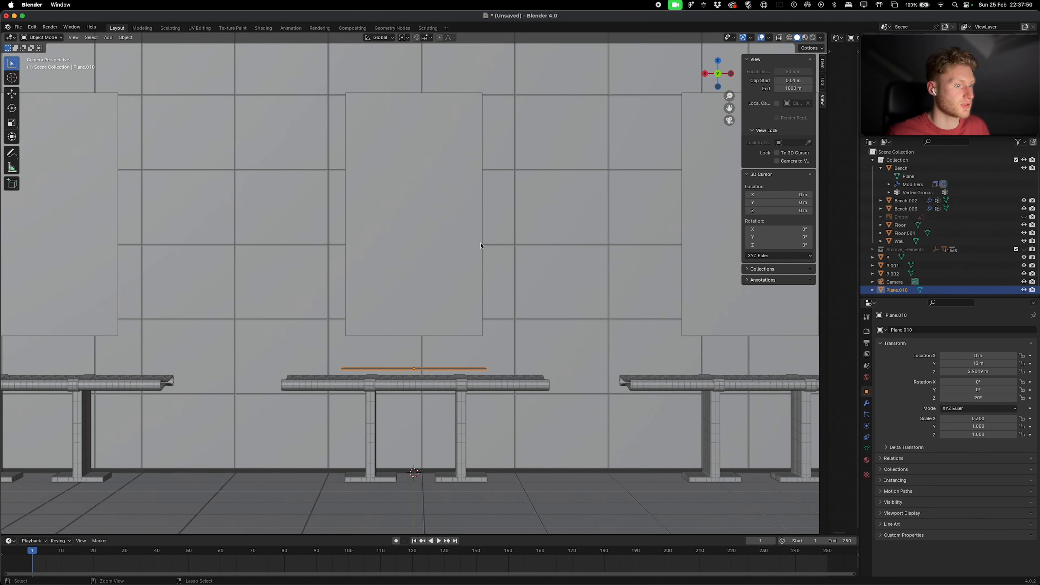
{"action": "key", "text": "g"}
{"action": "key", "text": "z"}
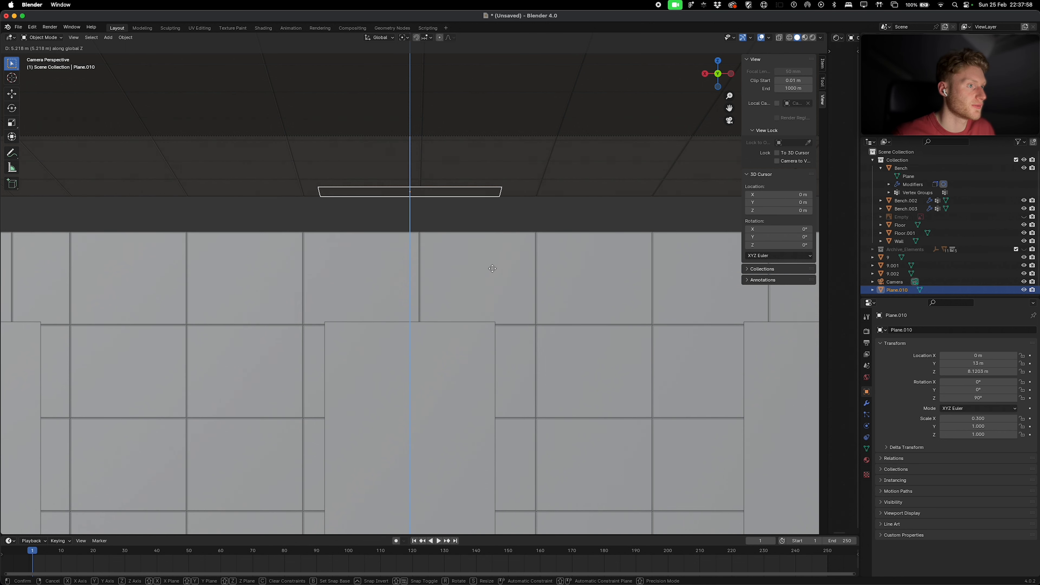
{"action": "left_click", "coordinate": [495, 264]}
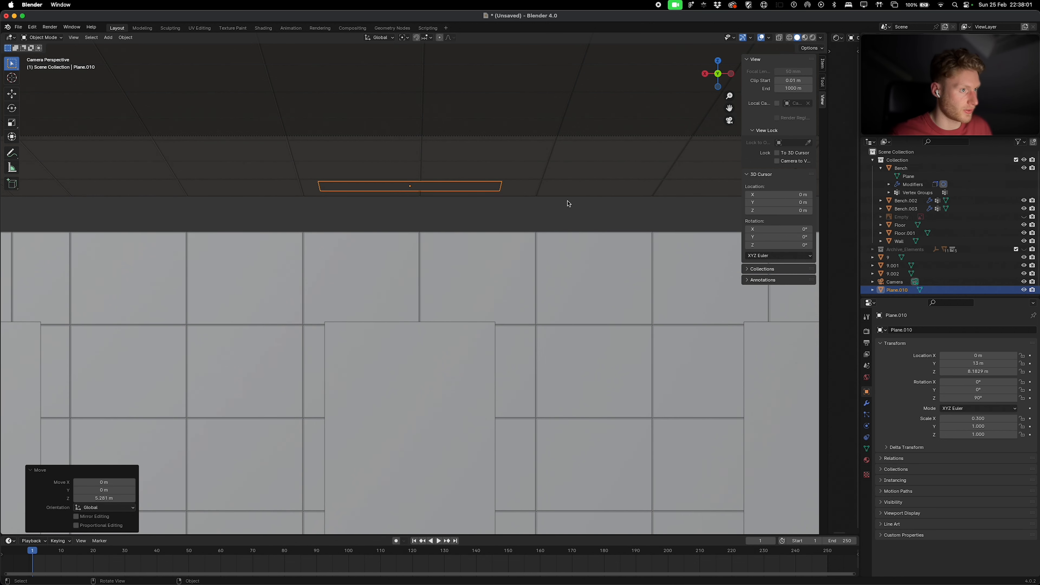
Step: Widen the narrow plane by about 1.25 along X and apply all its transforms
{"action": "middle_click_drag", "start_coordinate": [568, 204], "coordinate": [498, 177], "text": "ctrl"}
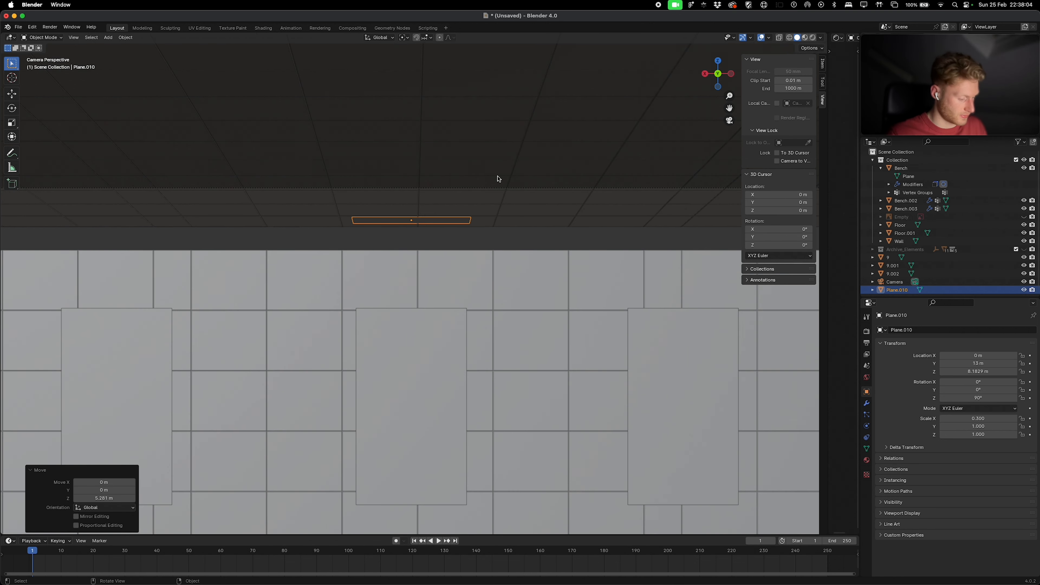
{"action": "key", "text": "s"}
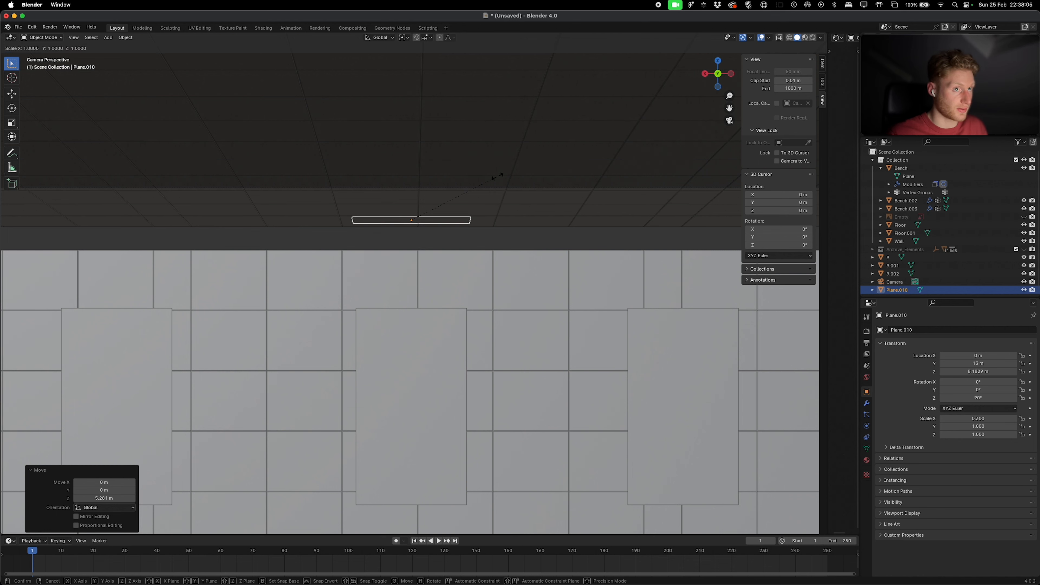
{"action": "key", "text": "x"}
{"action": "left_click", "coordinate": [526, 180]}
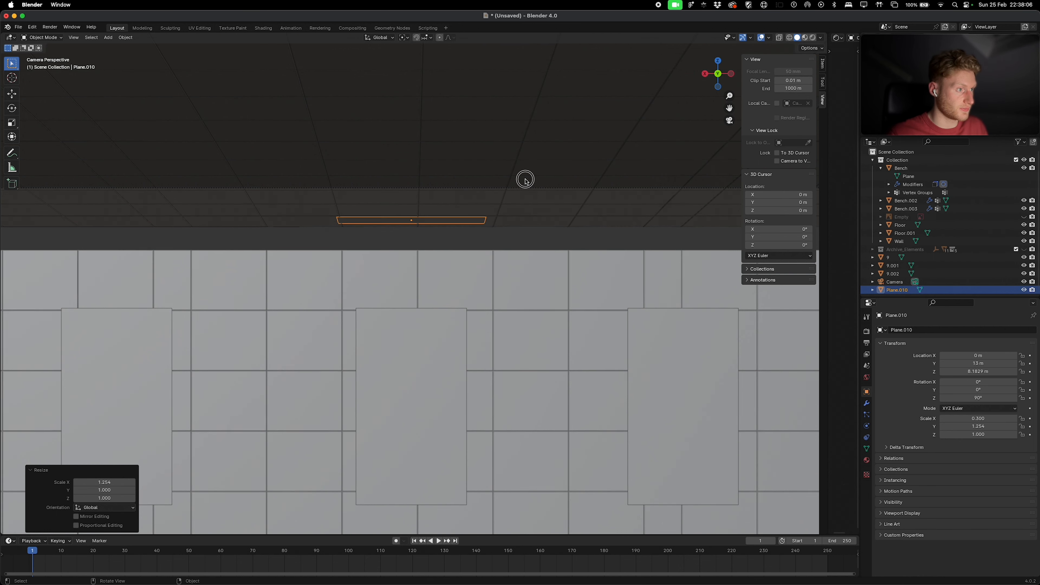
{"action": "key", "text": "ctrl+a"}
{"action": "left_click", "coordinate": [494, 232]}
Step: Inset the ceiling plane's face by about 0.044 m in Edit Mode
{"action": "key", "text": "KP_0"}
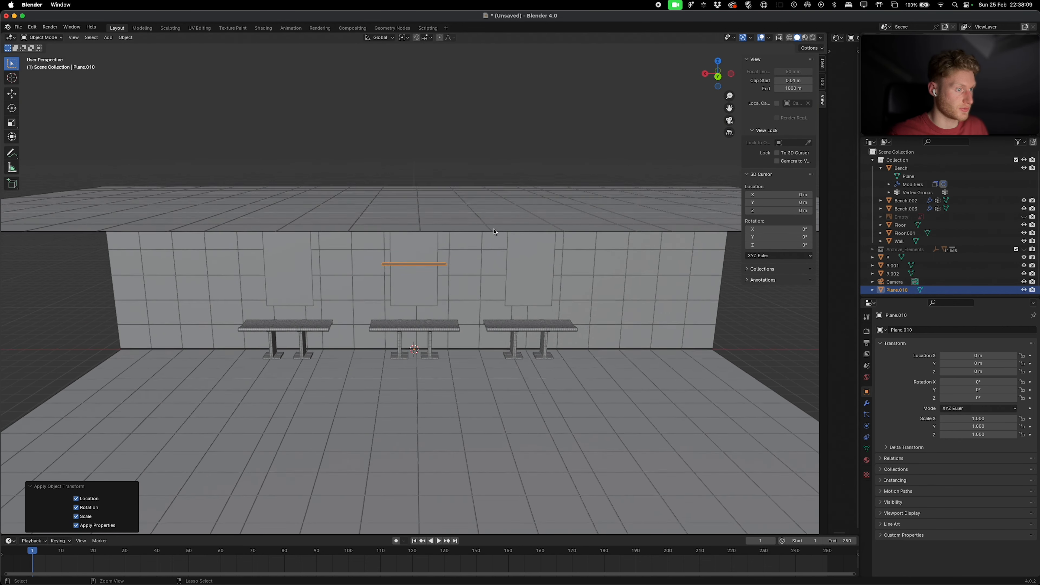
{"action": "key", "text": "KP_0"}
{"action": "key", "text": "Tab"}
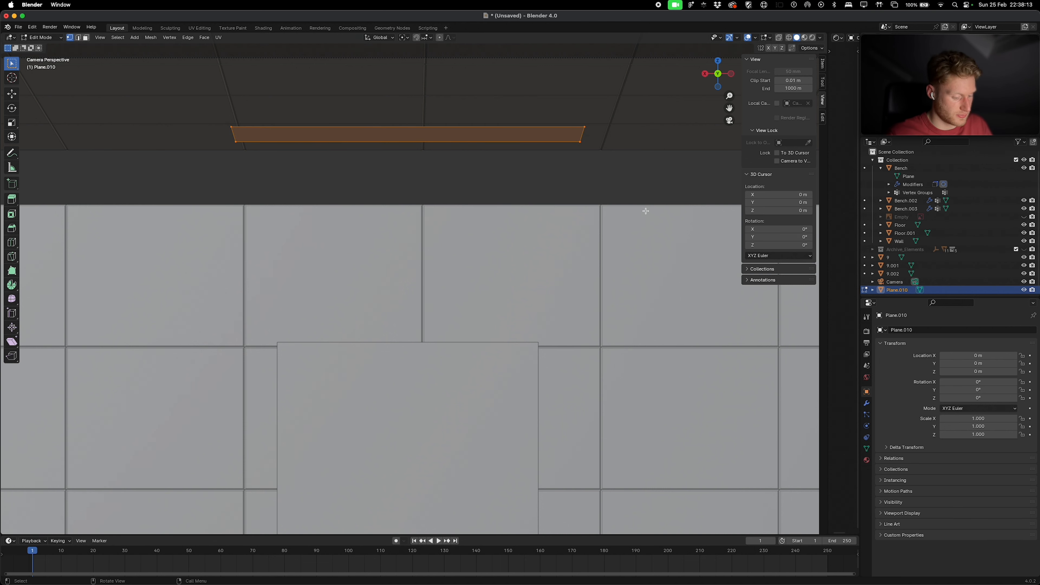
{"action": "key", "text": "i"}
{"action": "left_click", "coordinate": [639, 209]}
{"action": "middle_click_drag", "start_coordinate": [639, 208], "coordinate": [551, 152]}
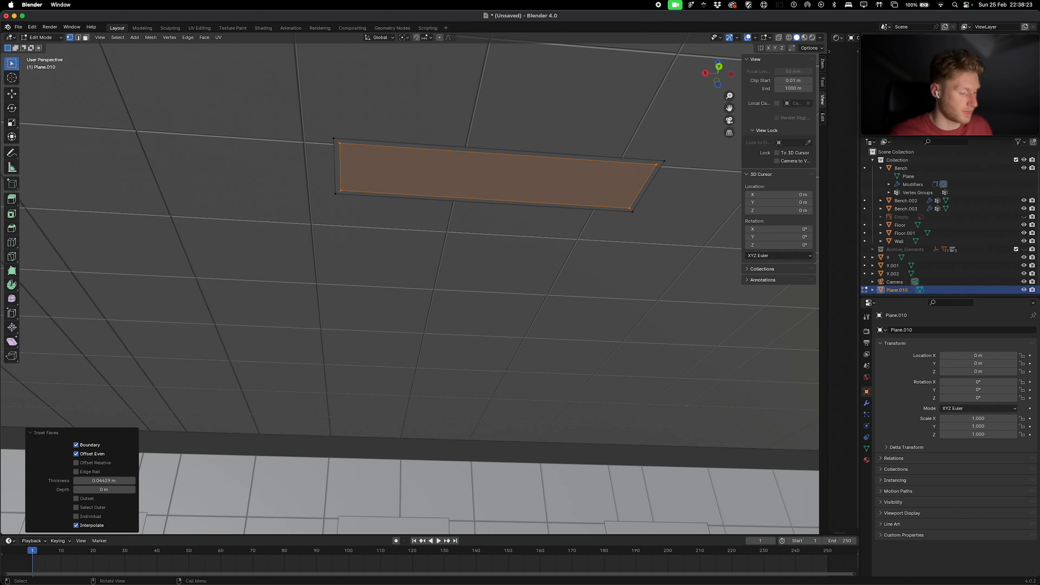
Step: Extrude the narrow ceiling plane's outer edge loop upward along Z twice, the second time by about 0.06 m
{"action": "key", "text": "2"}
{"action": "left_click", "coordinate": [550, 155], "text": "alt"}
{"action": "key", "text": "e"}
{"action": "key", "text": "z"}
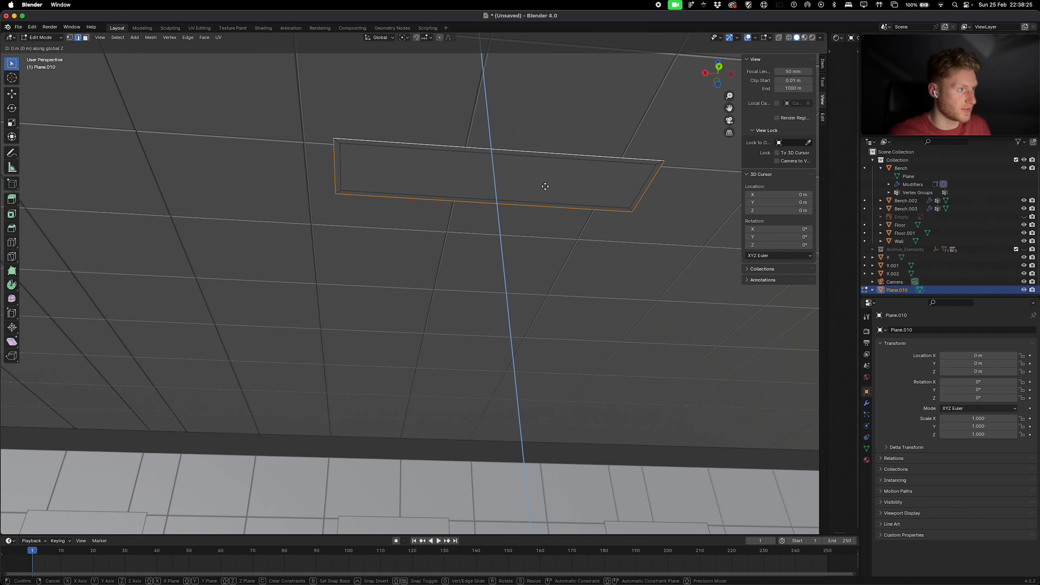
{"action": "left_click", "coordinate": [545, 180]}
{"action": "key", "text": "f"}
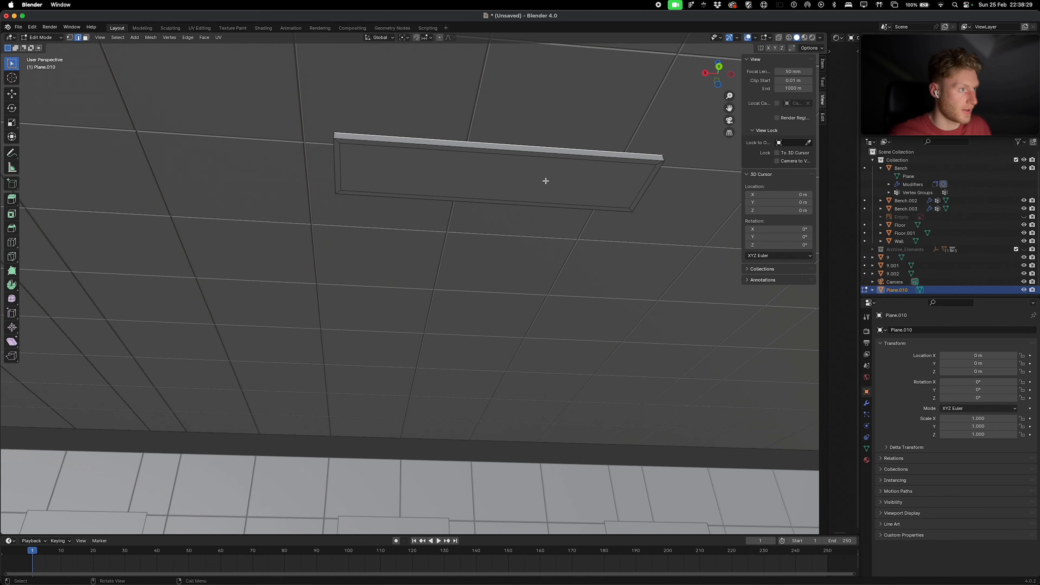
{"action": "key", "text": "e"}
{"action": "key", "text": "z"}
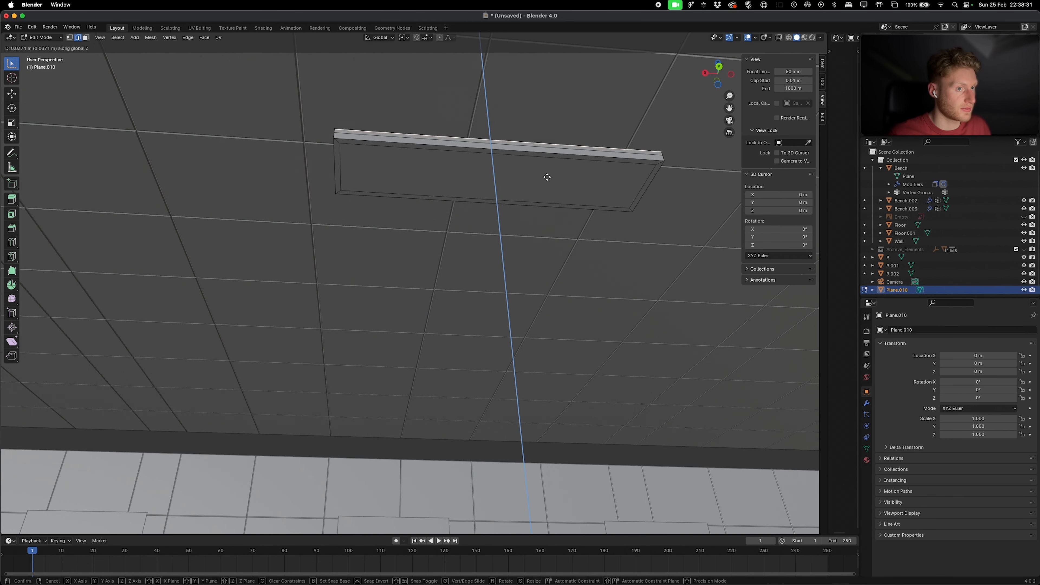
{"action": "left_click", "coordinate": [546, 177]}
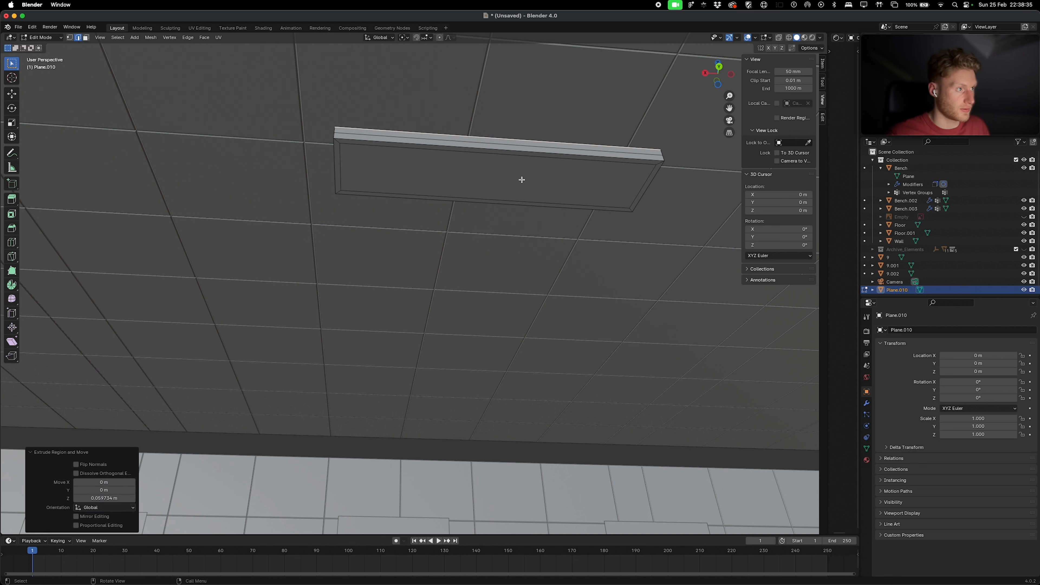
Step: Select the whole panel mesh and create a new material named Box for it
{"action": "key", "text": "a"}
{"action": "left_click", "coordinate": [867, 459]}
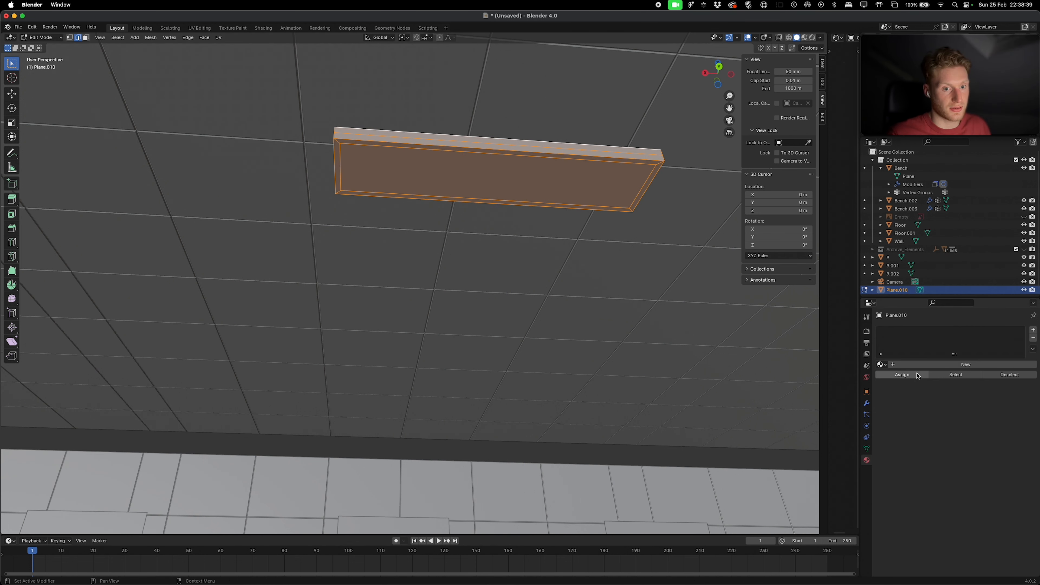
{"action": "left_click", "coordinate": [912, 365]}
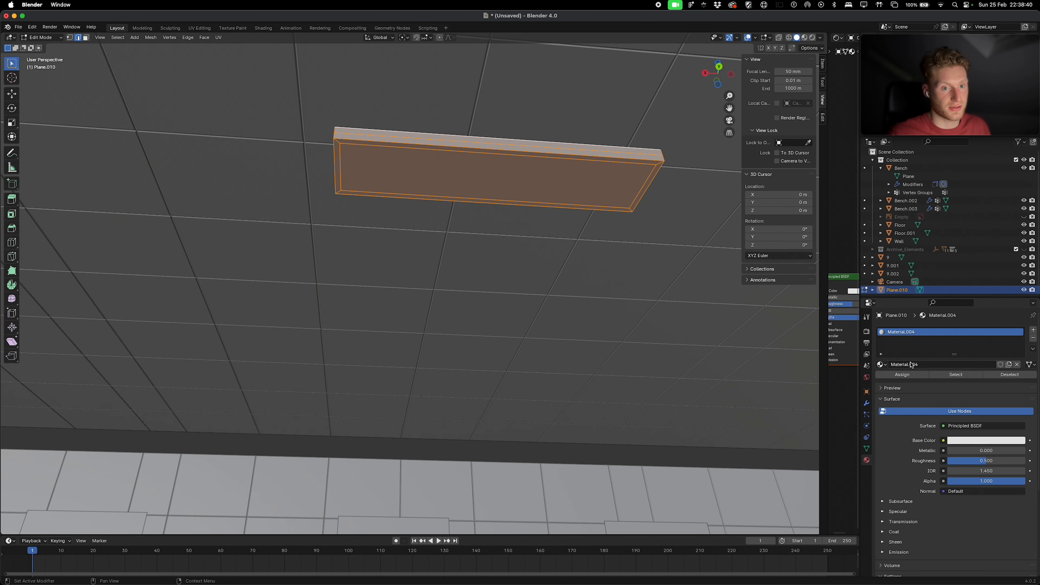
{"action": "double_click", "coordinate": [925, 333]}
{"action": "type", "text": "Box"}
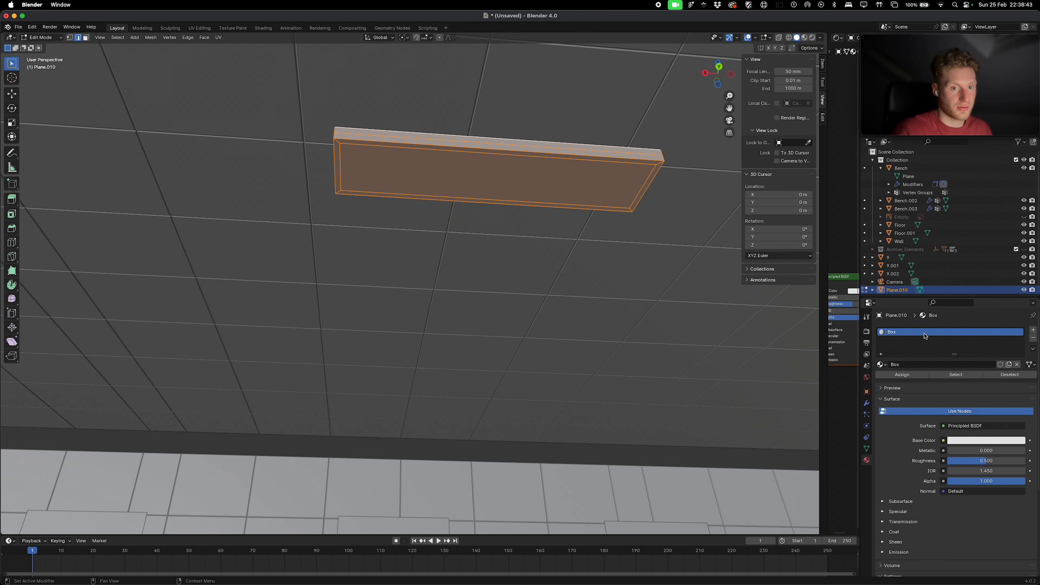
Step: Add a second material slot, select the panel's inner bottom face, and create a material named Light in that slot
{"action": "left_click", "coordinate": [1033, 329]}
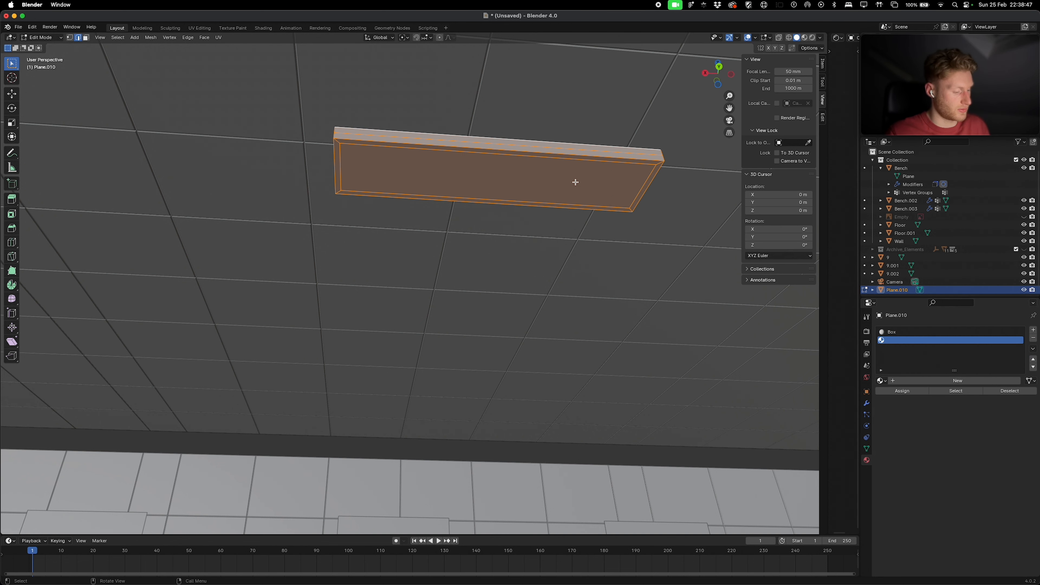
{"action": "key", "text": "Tab"}
{"action": "key", "text": "3"}
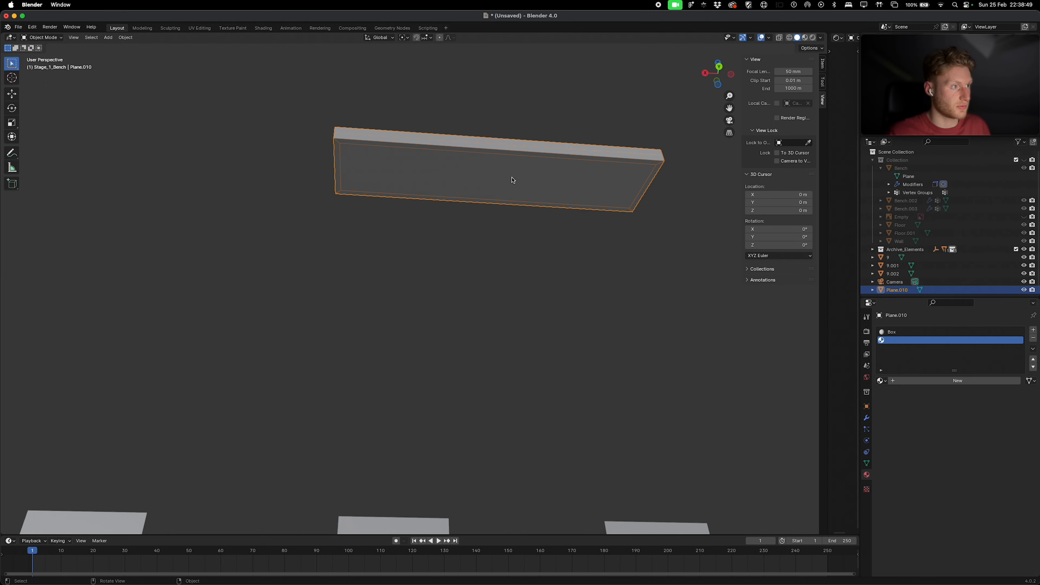
{"action": "scroll", "coordinate": [513, 180], "scroll_direction": "up", "scroll_amount": 5}
{"action": "key", "text": "Tab"}
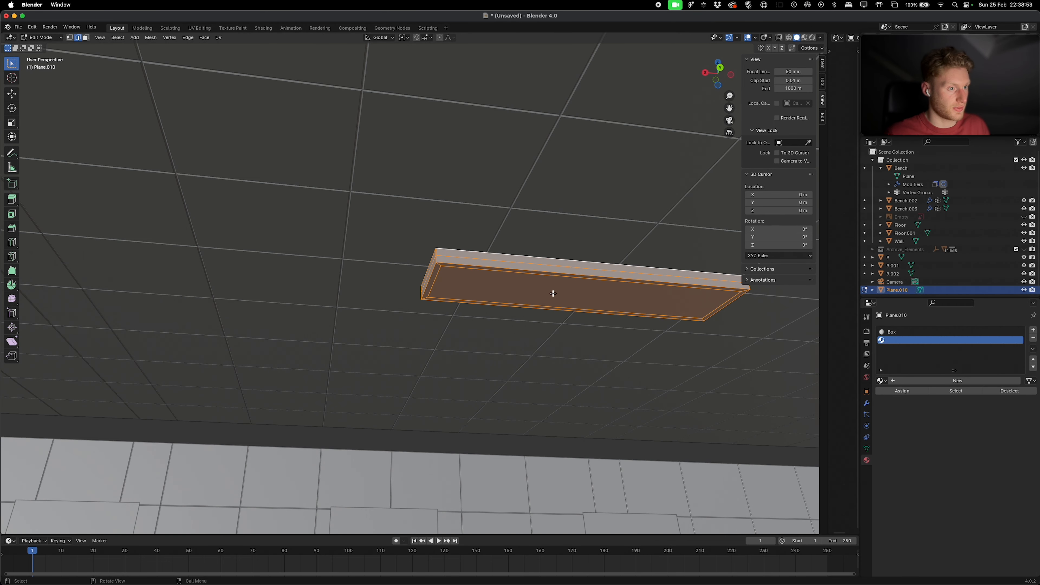
{"action": "left_click", "coordinate": [553, 295]}
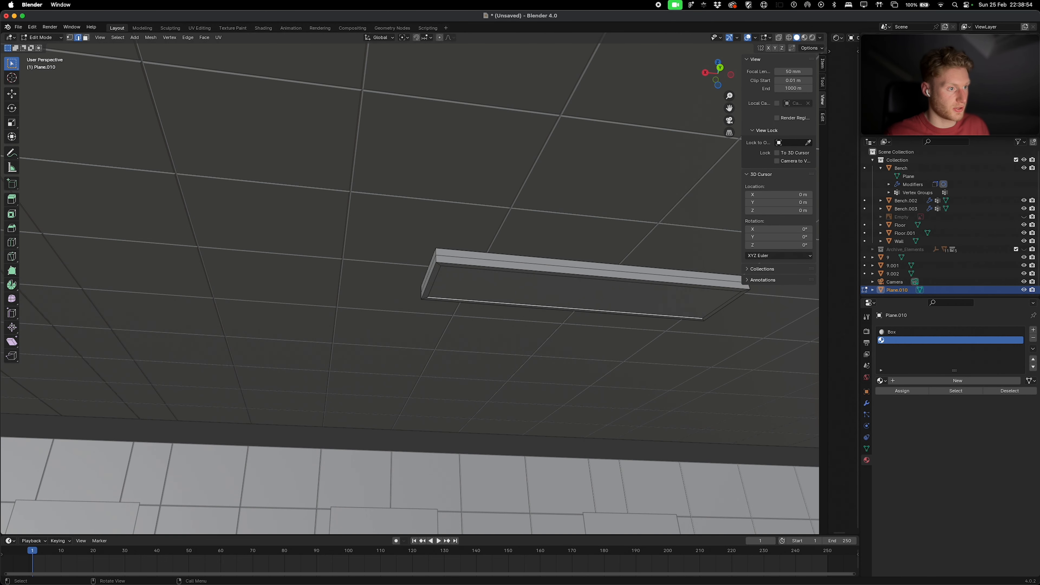
{"action": "key", "text": "3"}
{"action": "left_click", "coordinate": [542, 289]}
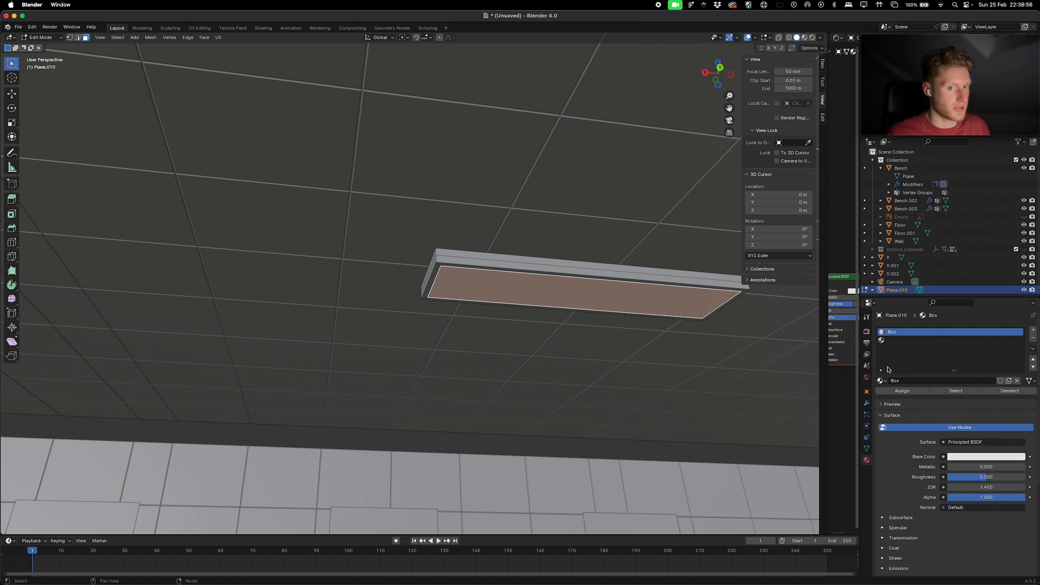
{"action": "left_click", "coordinate": [915, 341]}
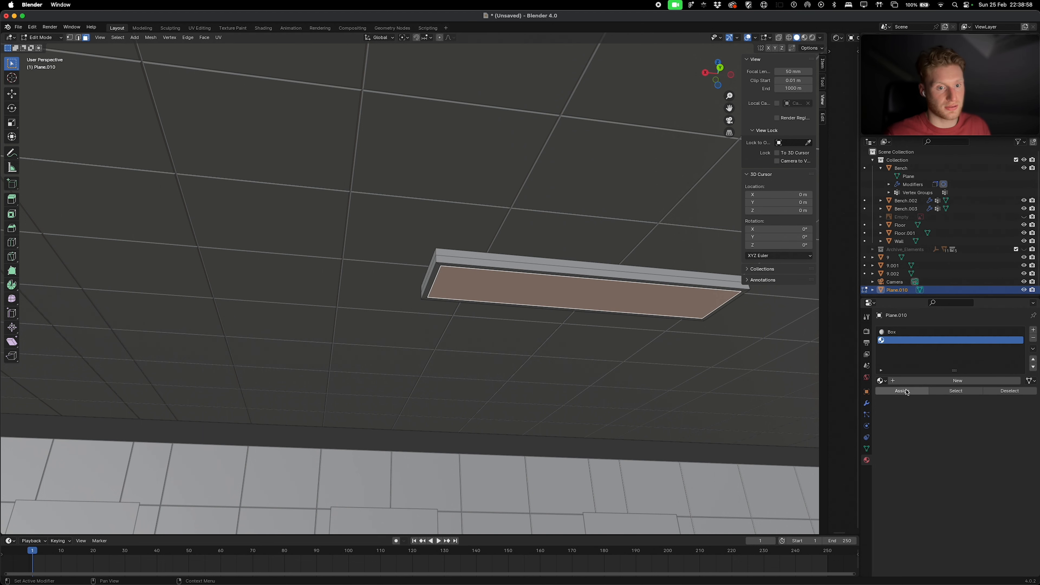
{"action": "left_click", "coordinate": [913, 381]}
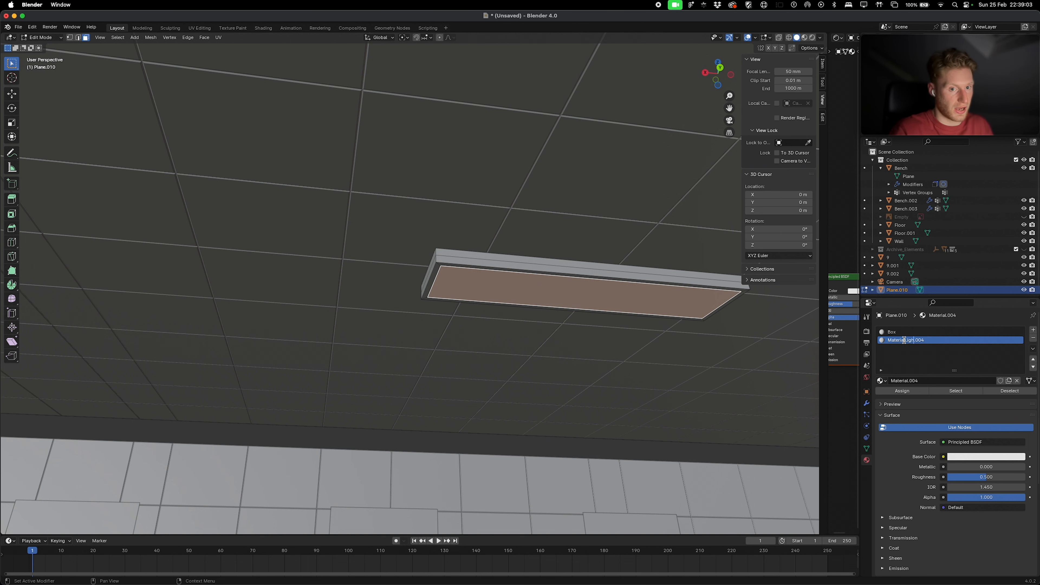
{"action": "type", "text": "t"}
Step: Set the Box material's metallic to 1.000 and roughness to 0.153, and darken its base color to near black
{"action": "left_click", "coordinate": [905, 332]}
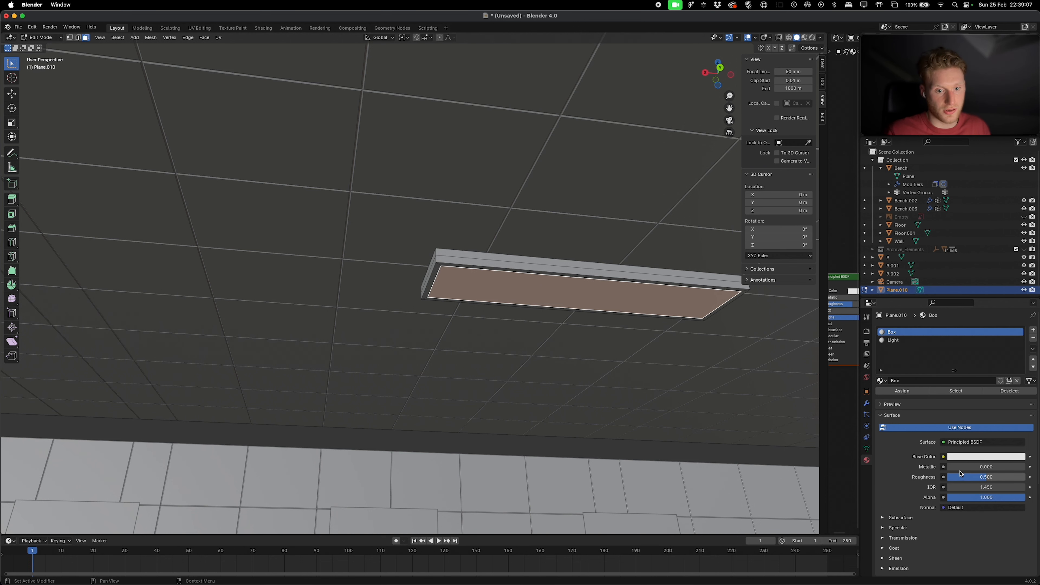
{"action": "mouse_move", "coordinate": [959, 467]}
{"action": "left_mouse_down"}
{"action": "mouse_move", "coordinate": [1024, 466]}
{"action": "mouse_move", "coordinate": [960, 477]}
{"action": "left_mouse_up"}
{"action": "left_click", "coordinate": [983, 457]}
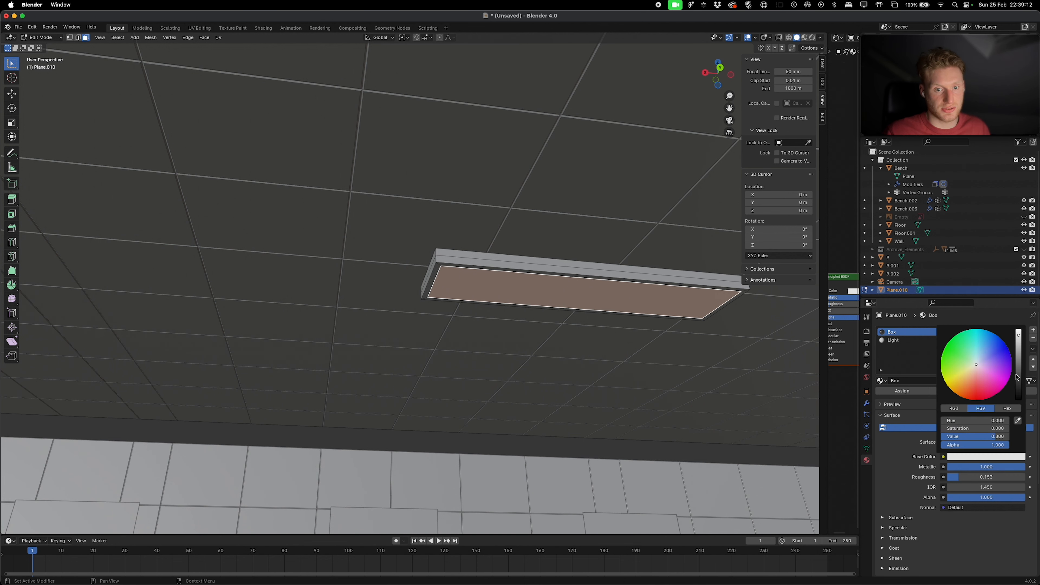
{"action": "left_click_drag", "start_coordinate": [1017, 376], "coordinate": [1017, 392]}
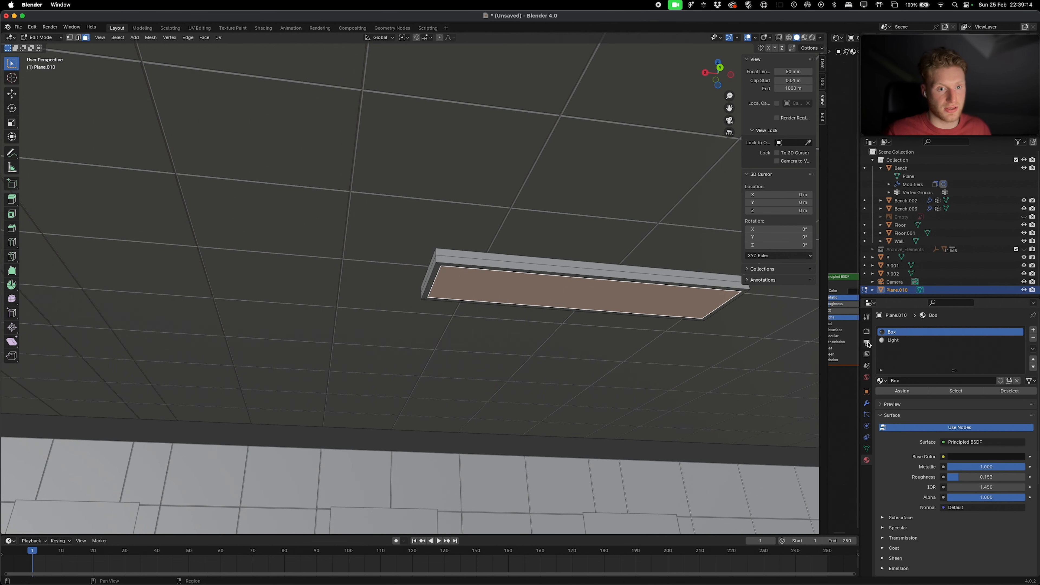
Step: Expand the Light material's emission settings and enter an emission strength
{"action": "left_click", "coordinate": [894, 341]}
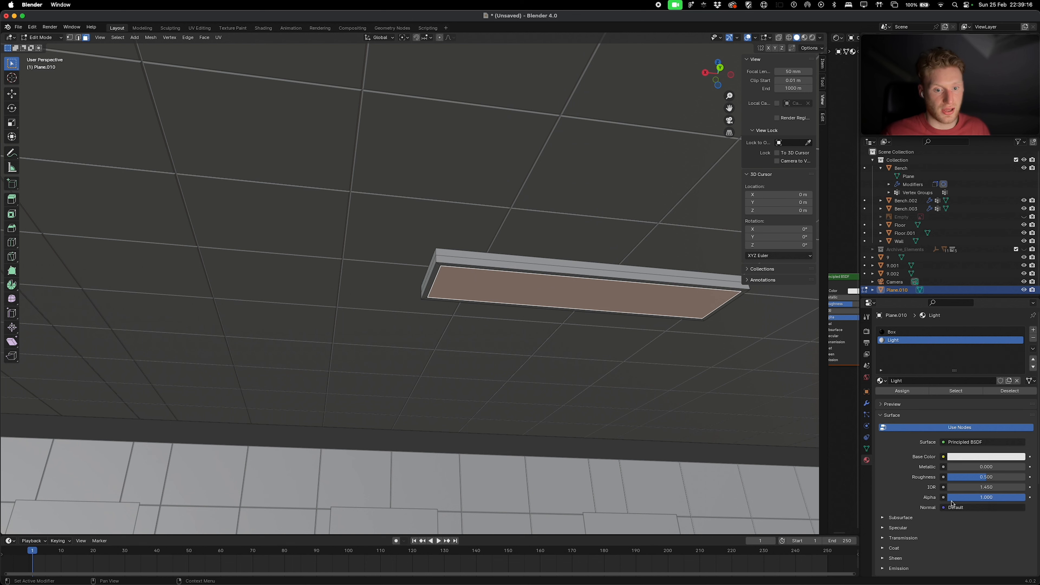
{"action": "scroll", "coordinate": [938, 512], "scroll_direction": "down", "scroll_amount": 3}
{"action": "left_click", "coordinate": [885, 525]}
{"action": "scroll", "coordinate": [960, 492], "scroll_direction": "down", "scroll_amount": 4}
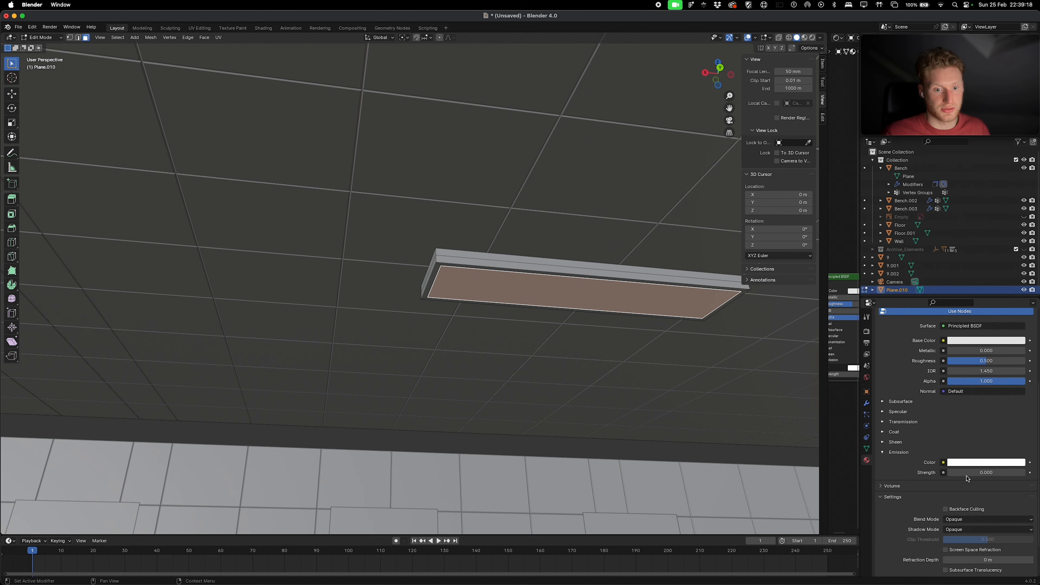
{"action": "left_click", "coordinate": [963, 472]}
{"action": "key", "text": "Return"}
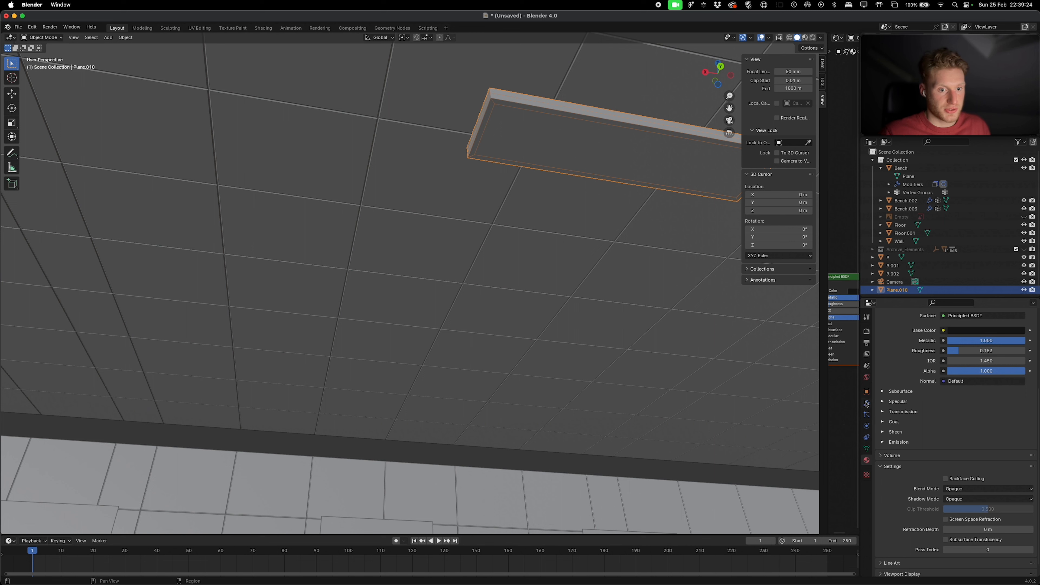
Step: Add an Array modifier to the light panel with a count of 7 and a relative X offset of 1
{"action": "left_click", "coordinate": [867, 404]}
{"action": "left_click", "coordinate": [909, 330]}
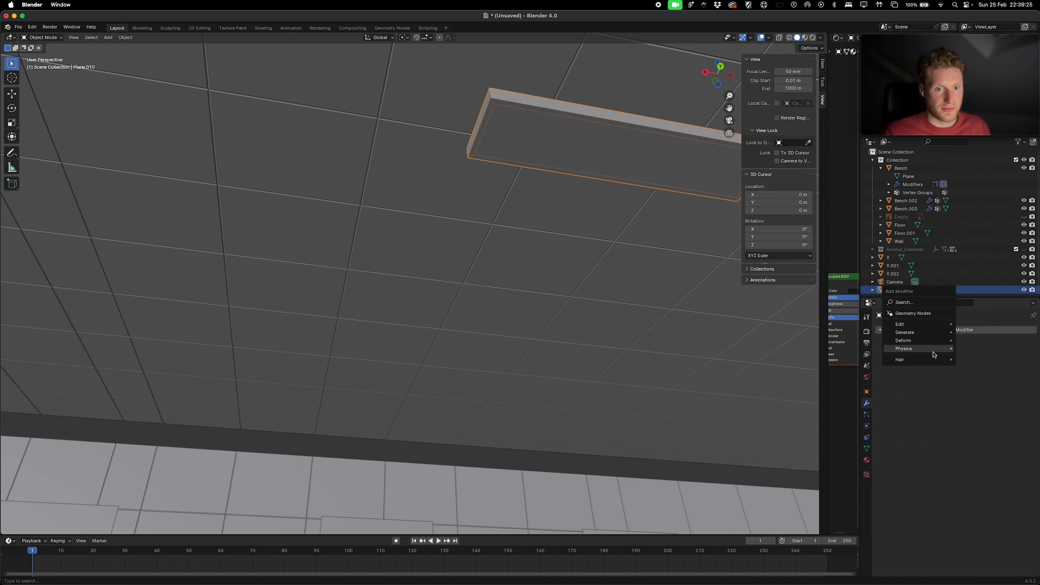
{"action": "mouse_move", "coordinate": [922, 332]}
{"action": "left_click", "coordinate": [975, 332]}
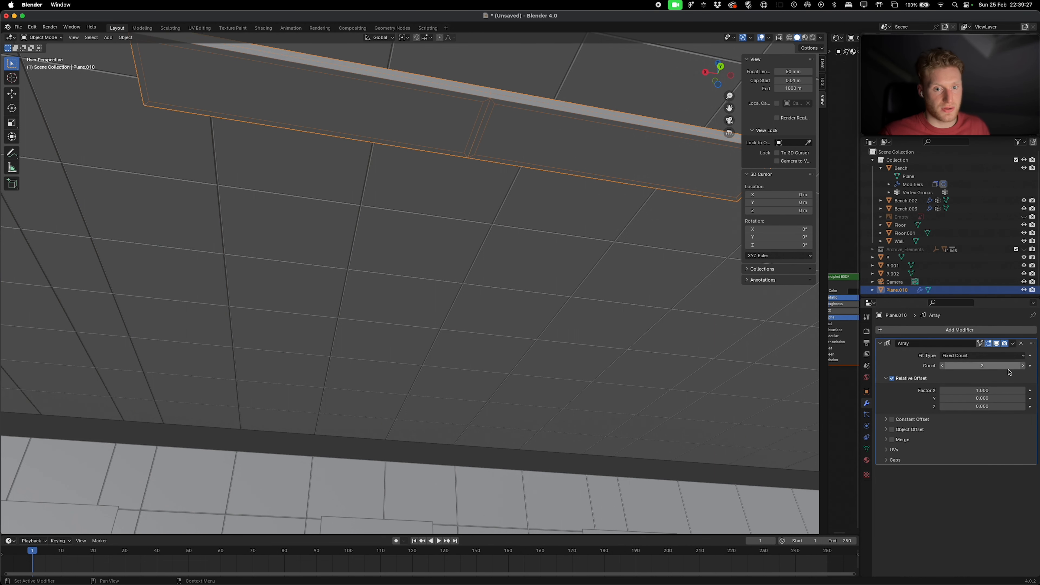
{"action": "left_click", "coordinate": [1018, 366]}
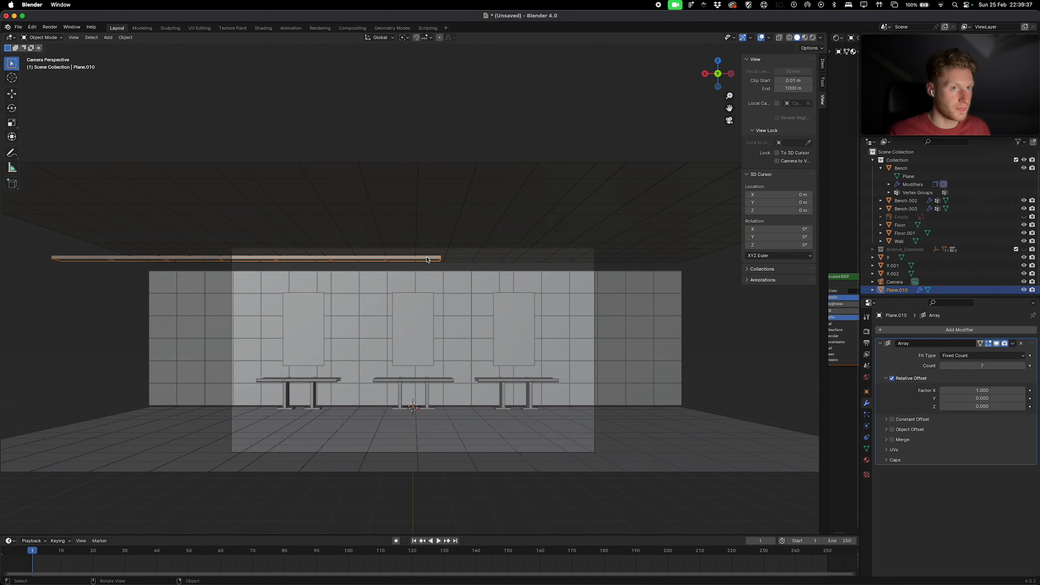
Step: Move the arrayed light strip along X until it is centered above the benches, and switch to rendered shading
{"action": "key", "text": "g"}
{"action": "key", "text": "x"}
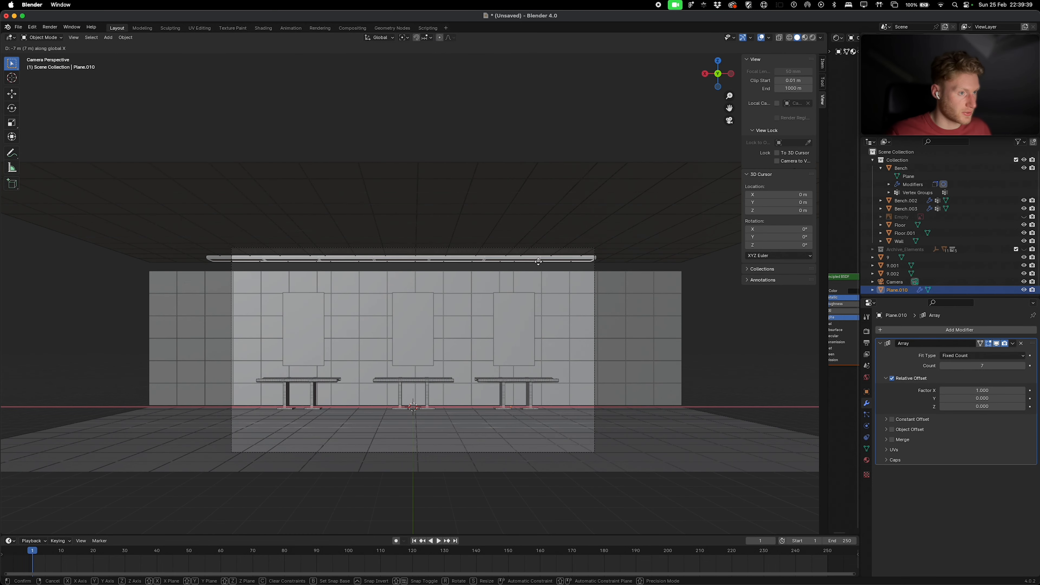
{"action": "left_click", "coordinate": [581, 263]}
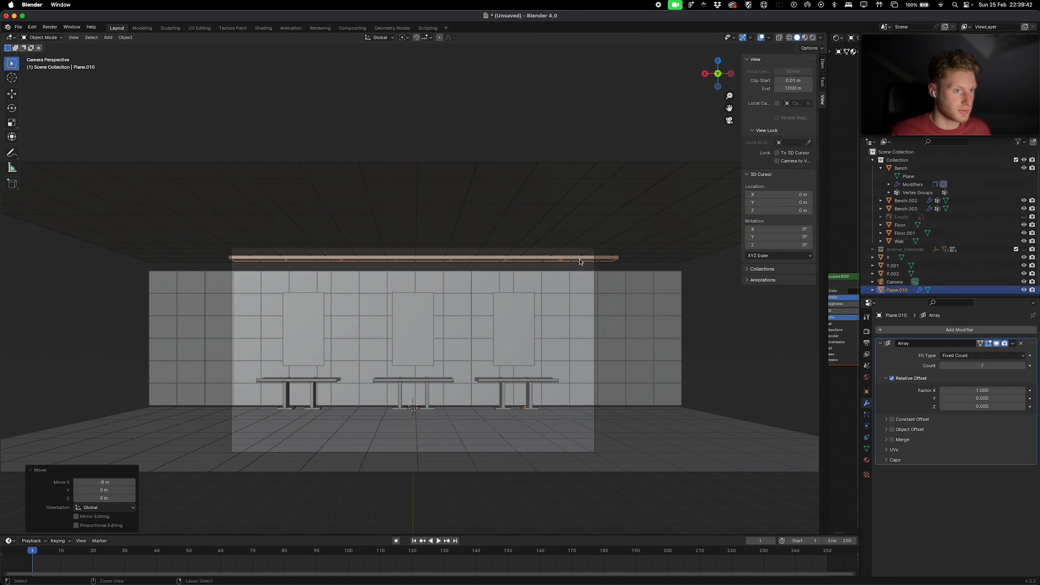
{"action": "key", "text": "Tab"}
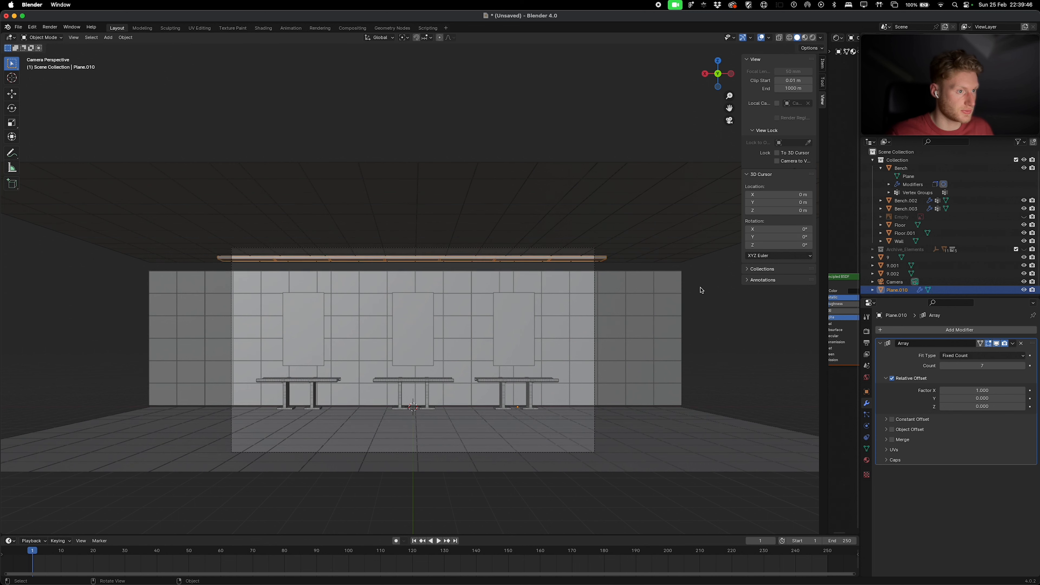
{"action": "key", "text": "Tab"}
{"action": "left_click", "coordinate": [814, 37]}
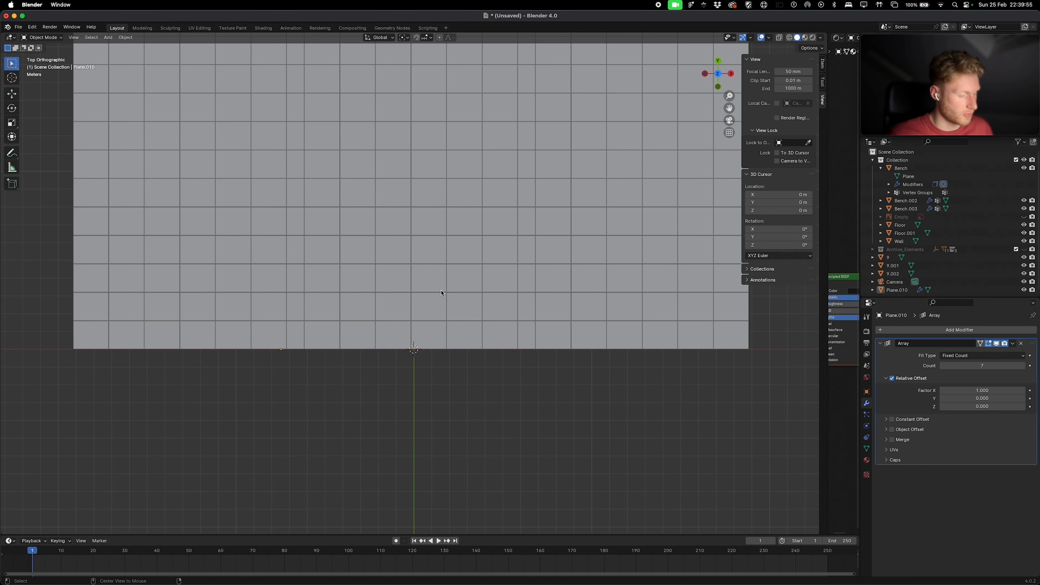
Step: Add an area light at about Y 13 m and Z 8.16 m below the ceiling strip, scaled to about 0.51
{"action": "key", "text": "alt+z"}
{"action": "scroll", "coordinate": [421, 183], "scroll_direction": "up", "scroll_amount": 4, "text": "shift"}
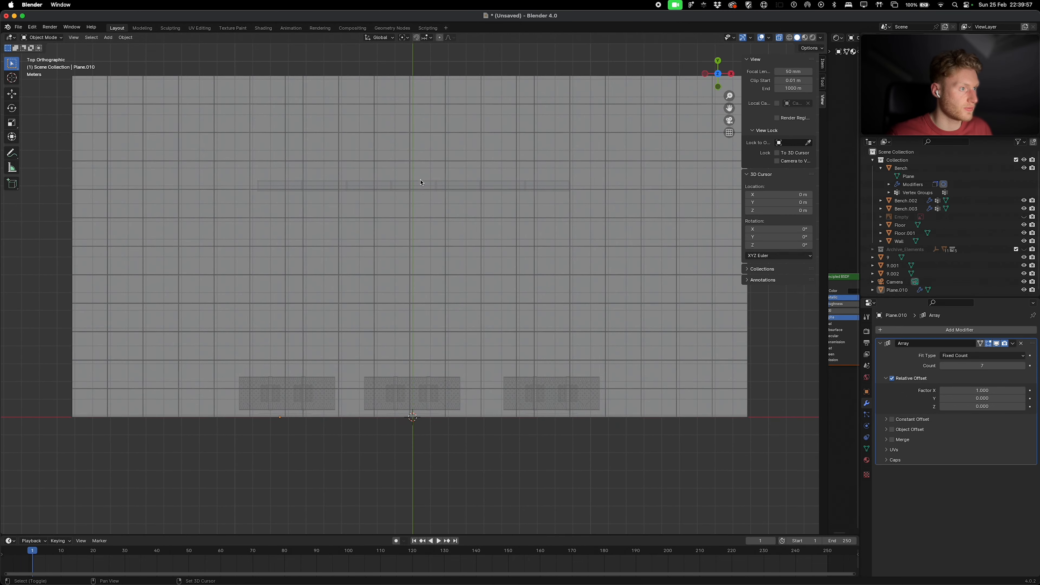
{"action": "scroll", "coordinate": [421, 182], "scroll_direction": "up", "scroll_amount": 6}
{"action": "key", "text": "shift+a"}
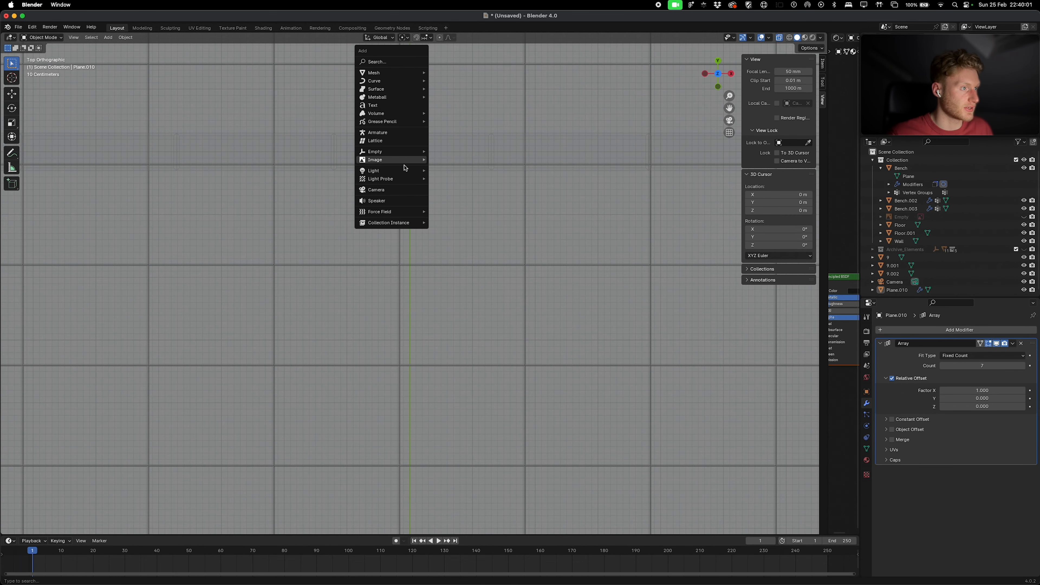
{"action": "mouse_move", "coordinate": [395, 171]}
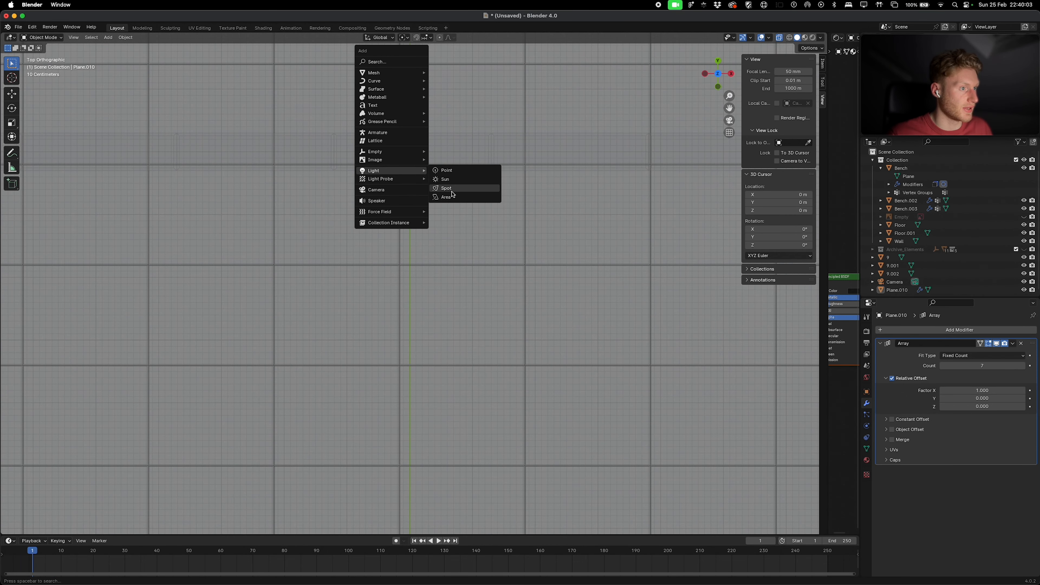
{"action": "left_click", "coordinate": [452, 197]}
{"action": "key", "text": "g"}
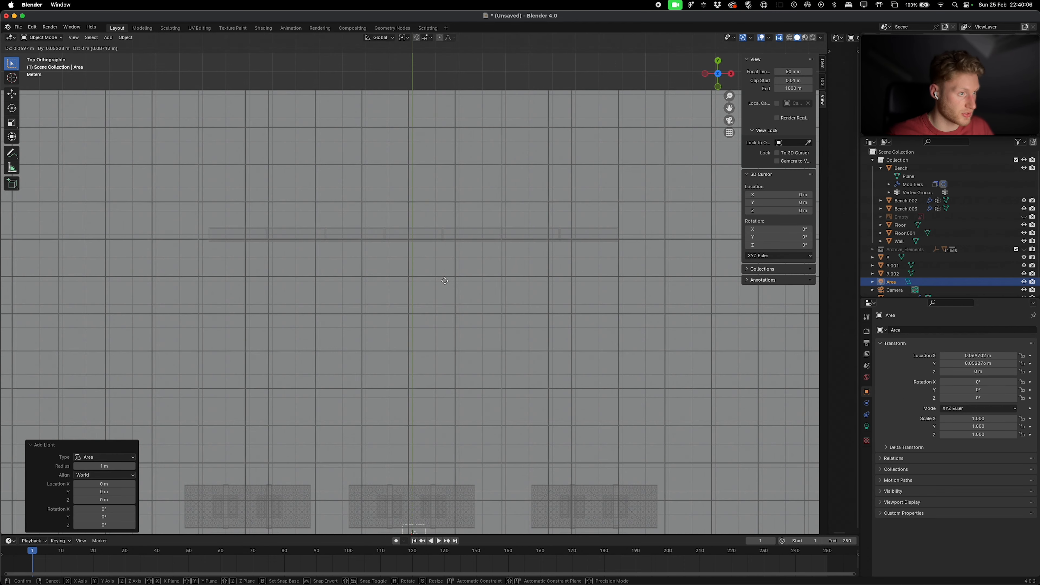
{"action": "key", "text": "y"}
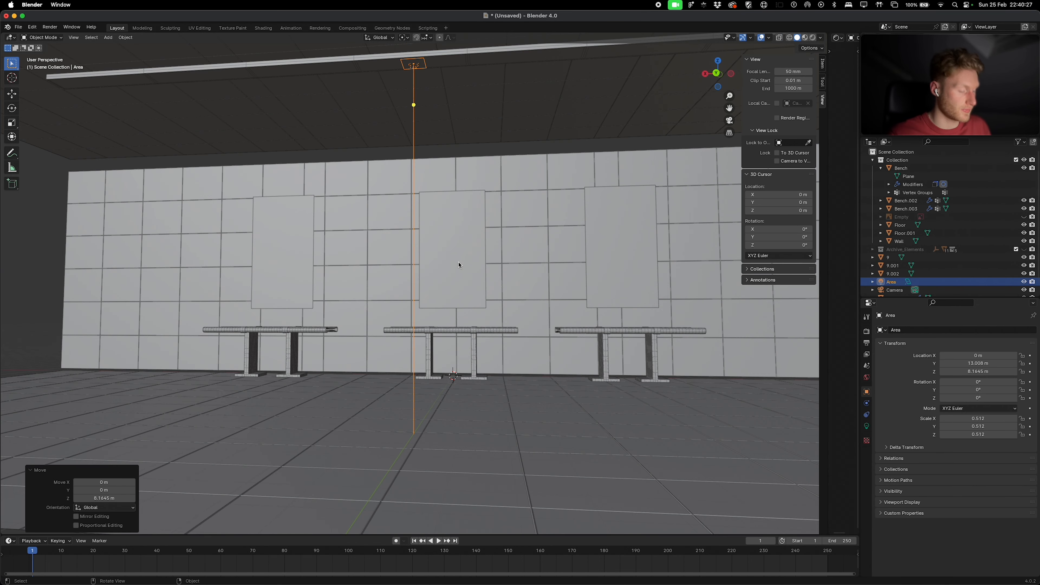
Step: Stretch the area light along X by a factor of about 4.9
{"action": "key", "text": "s"}
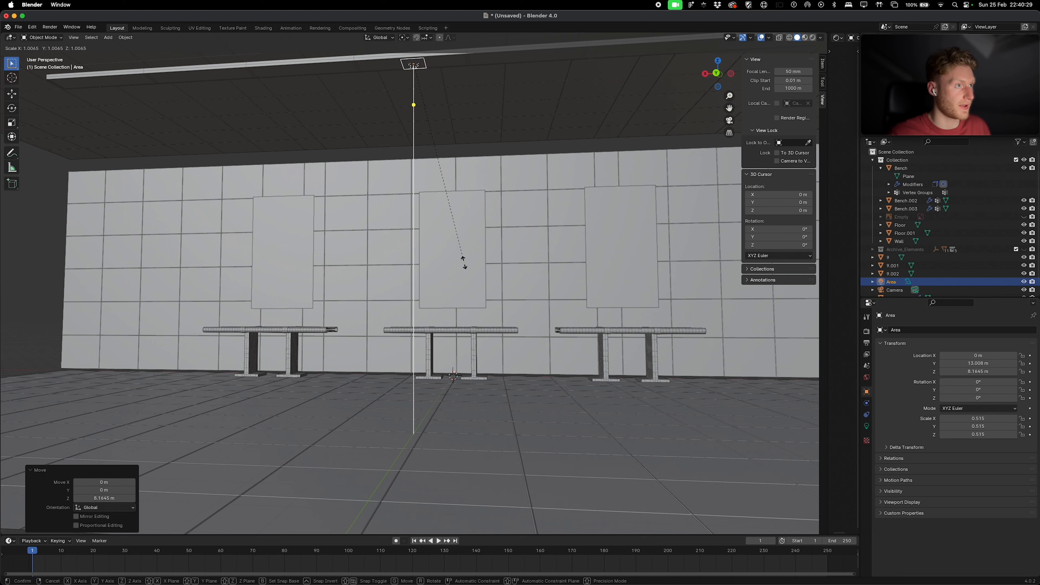
{"action": "key", "text": "x"}
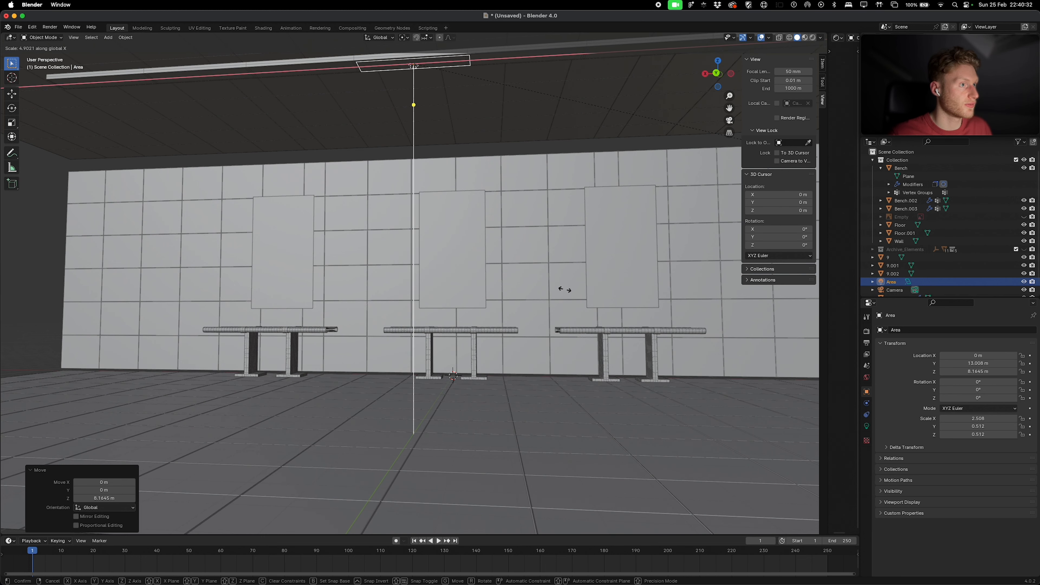
{"action": "left_click", "coordinate": [497, 280]}
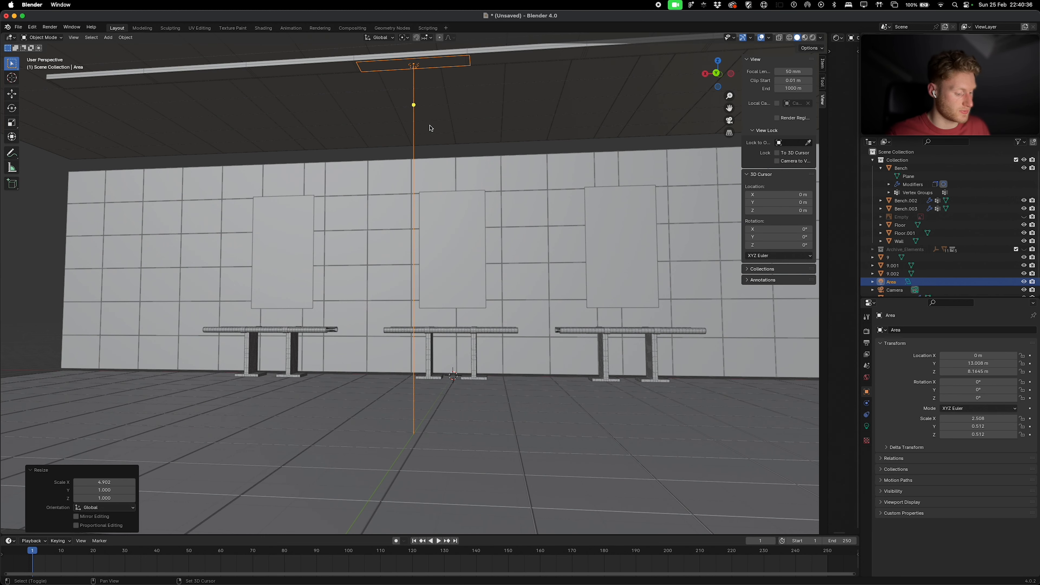
Step: Duplicate the area light along X at intervals of about 2.5 m until seven lights span the ceiling strip
{"action": "key", "text": "shift+d"}
{"action": "key", "text": "x"}
{"action": "left_click", "coordinate": [543, 128]}
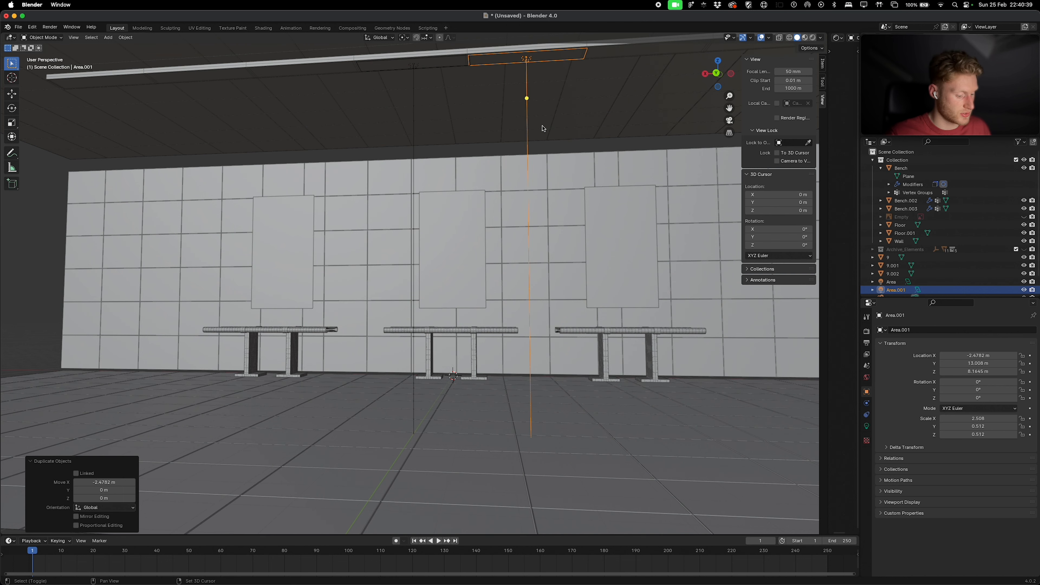
{"action": "key", "text": "shift+d"}
{"action": "key", "text": "x"}
{"action": "left_click", "coordinate": [655, 123]}
{"action": "left_click", "coordinate": [729, 121]}
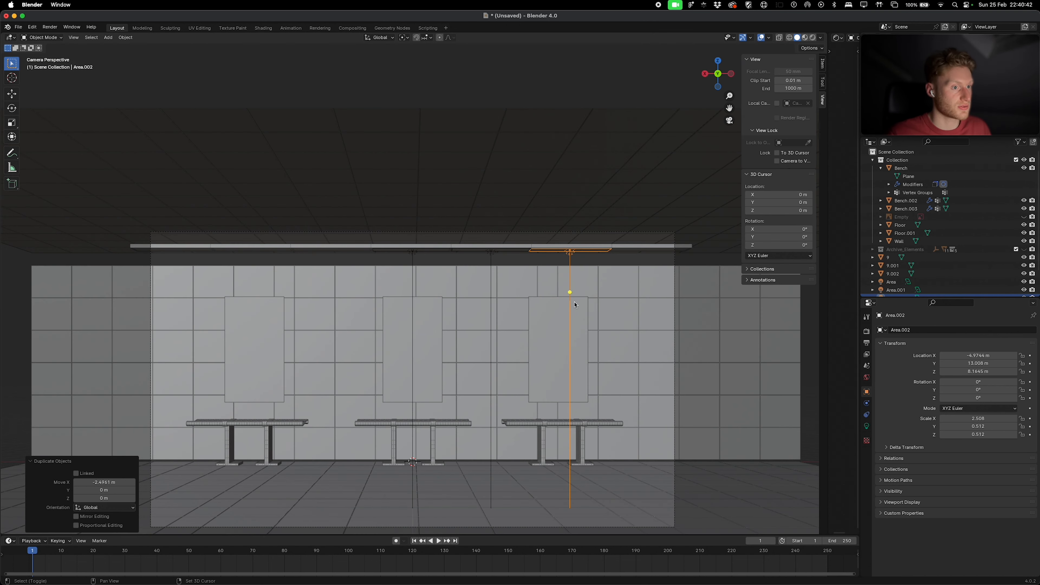
{"action": "key", "text": "shift+d"}
{"action": "key", "text": "x"}
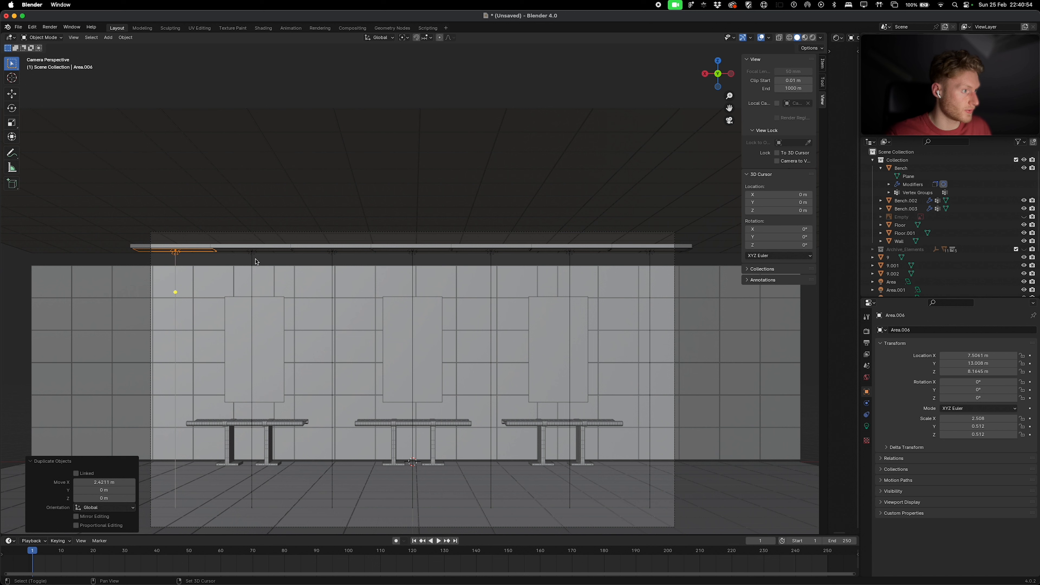
Step: Select all seven ceiling area lights and try Select Linked by Object Data on them
{"action": "left_click", "coordinate": [253, 261], "text": "shift"}
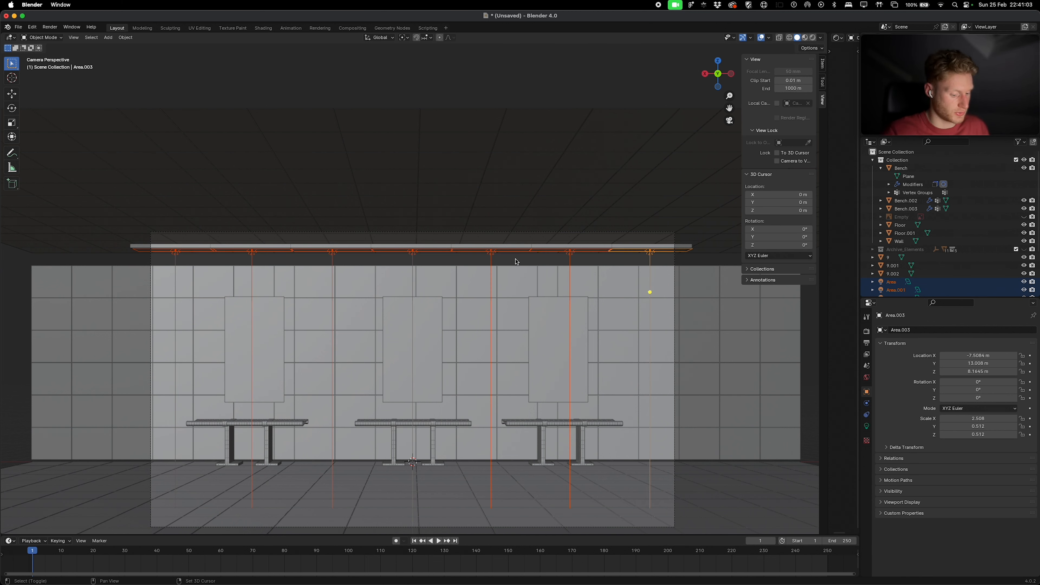
{"action": "key", "text": "shift+l"}
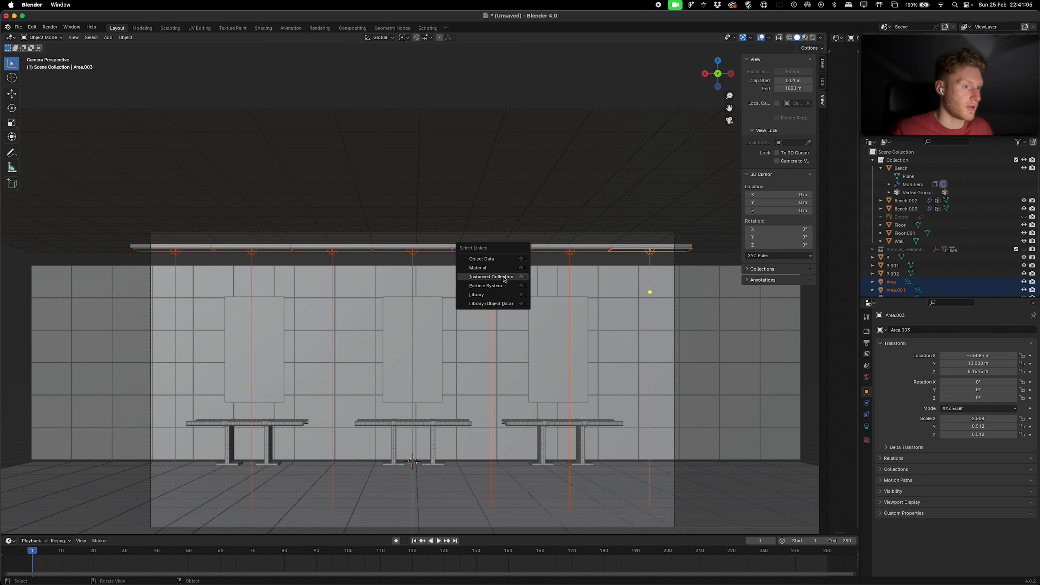
{"action": "left_click", "coordinate": [482, 259]}
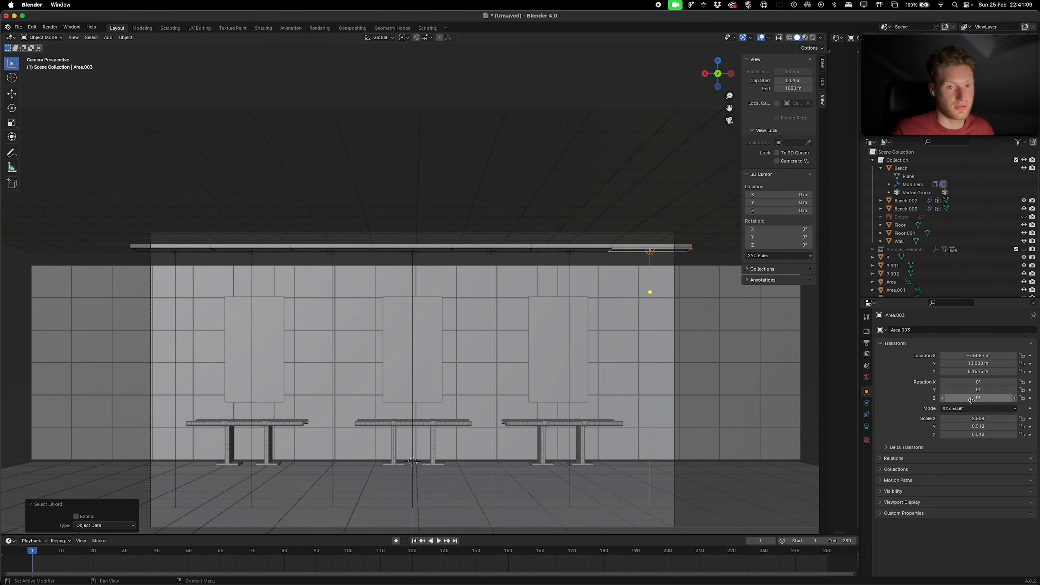
Step: Switch the viewport to rendered shading and raise the power of area light Area.003 to about 432.4 W
{"action": "left_click", "coordinate": [867, 427]}
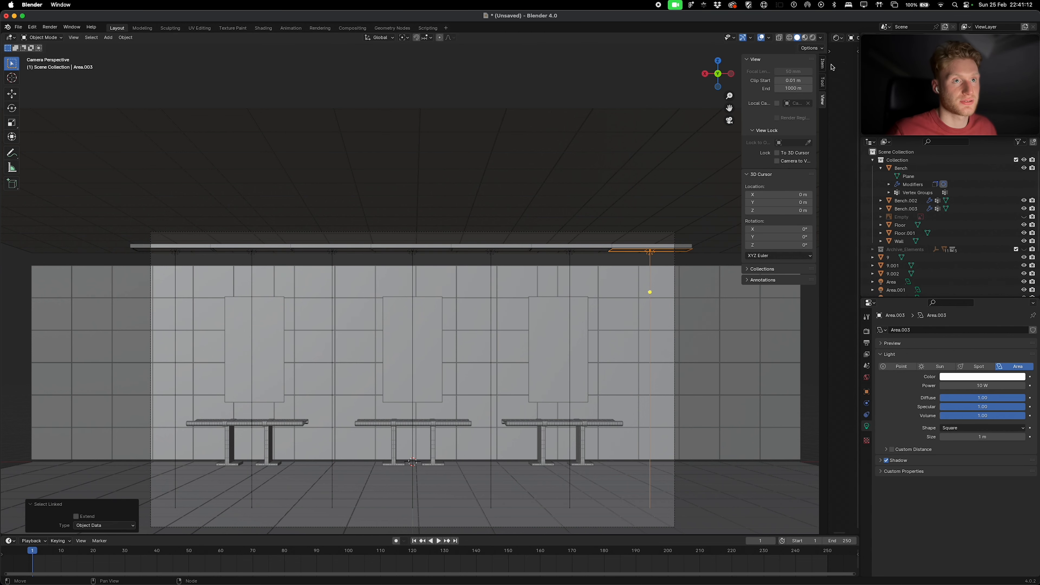
{"action": "left_click", "coordinate": [813, 37]}
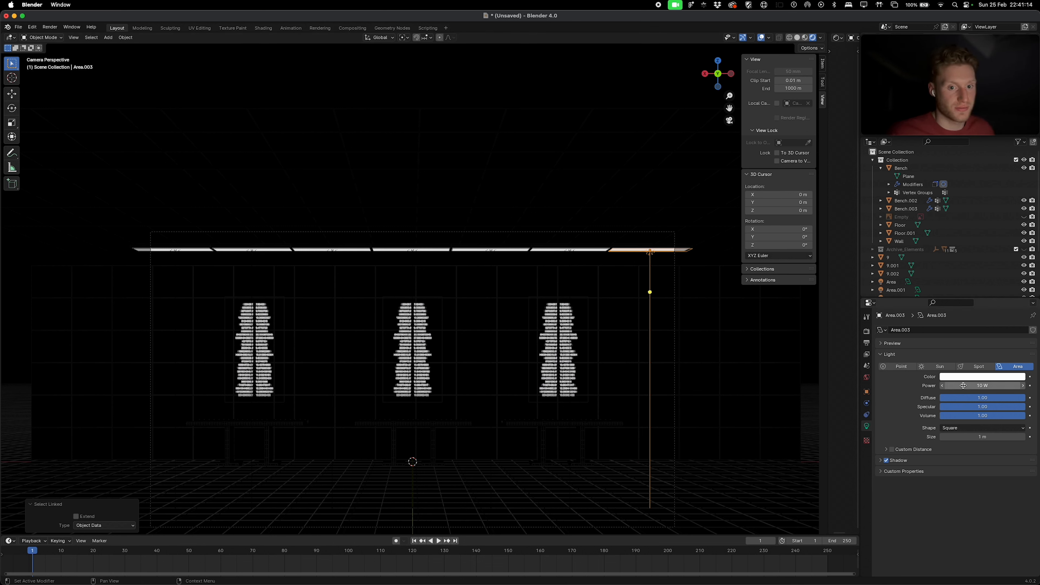
{"action": "mouse_move", "coordinate": [955, 386]}
{"action": "left_mouse_down"}
{"action": "mouse_move", "coordinate": [1020, 386]}
{"action": "mouse_move", "coordinate": [958, 388]}
{"action": "left_mouse_up"}
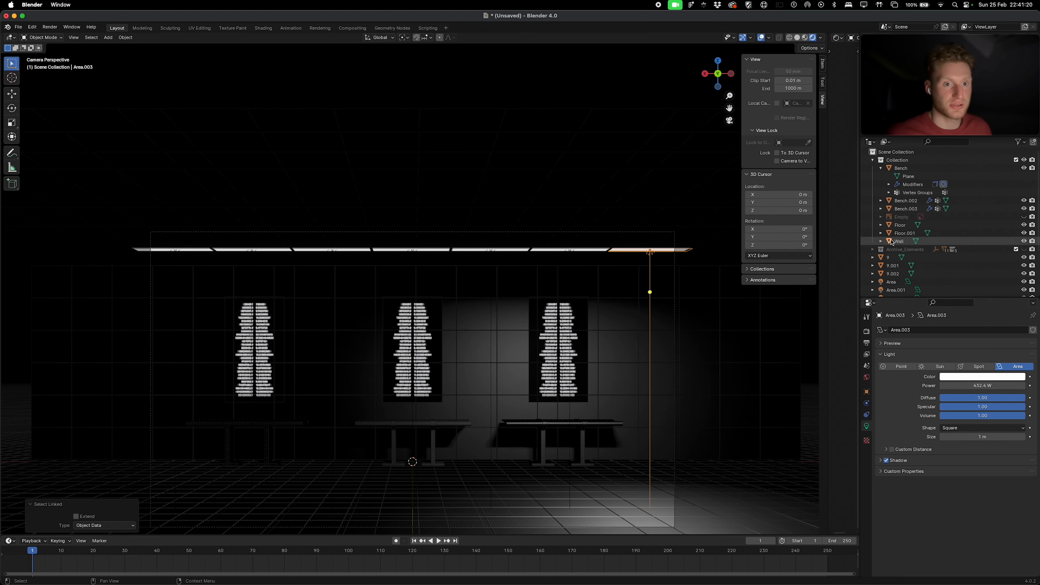
Step: Select every area light from Area to Area.006 and try Select Linked again with Area as the active light
{"action": "scroll", "coordinate": [934, 241], "scroll_direction": "down", "scroll_amount": 4}
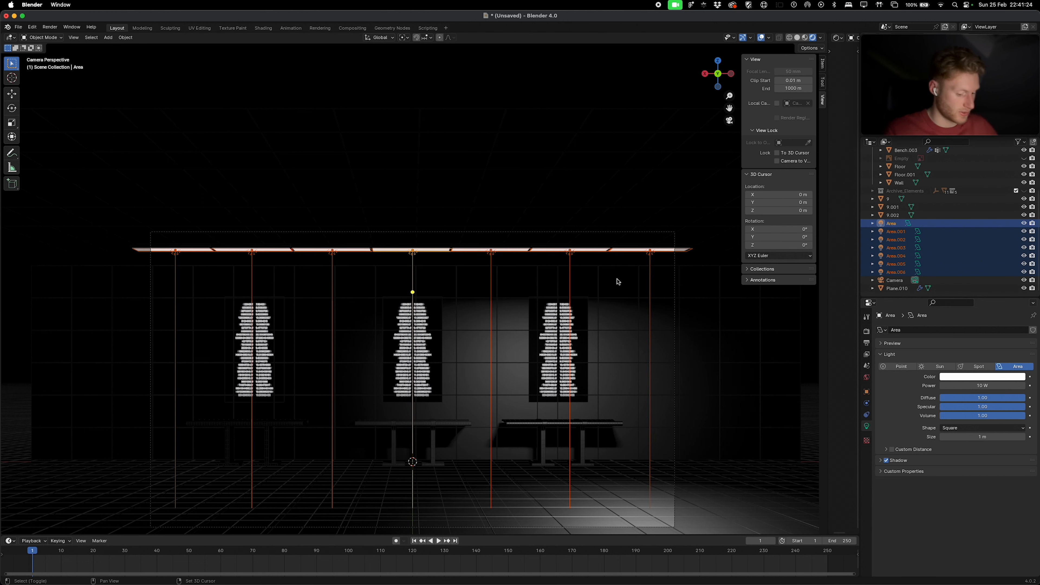
{"action": "key", "text": "shift+l"}
{"action": "left_click", "coordinate": [619, 281]}
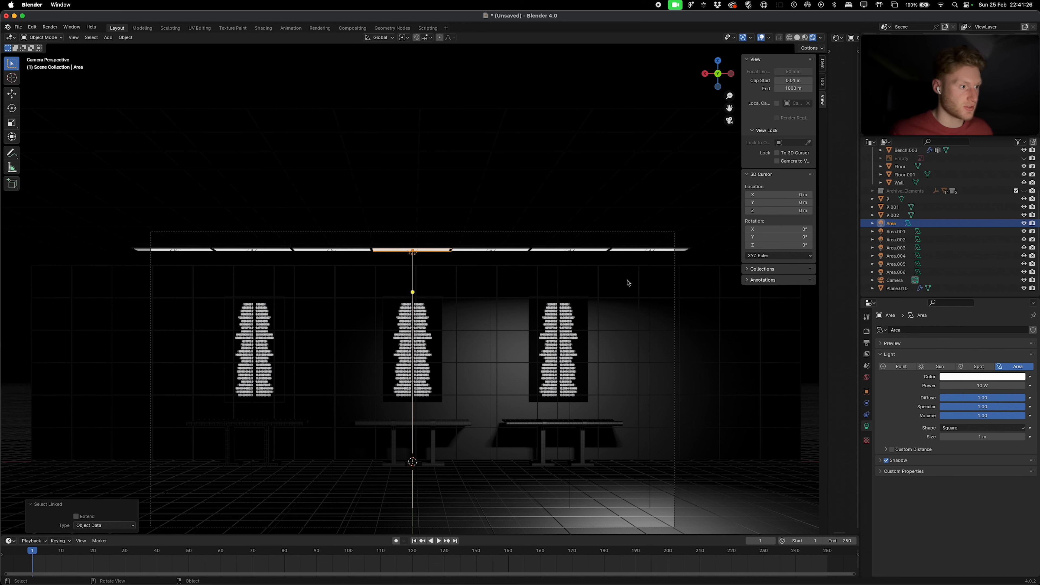
{"action": "key", "text": "shift+l"}
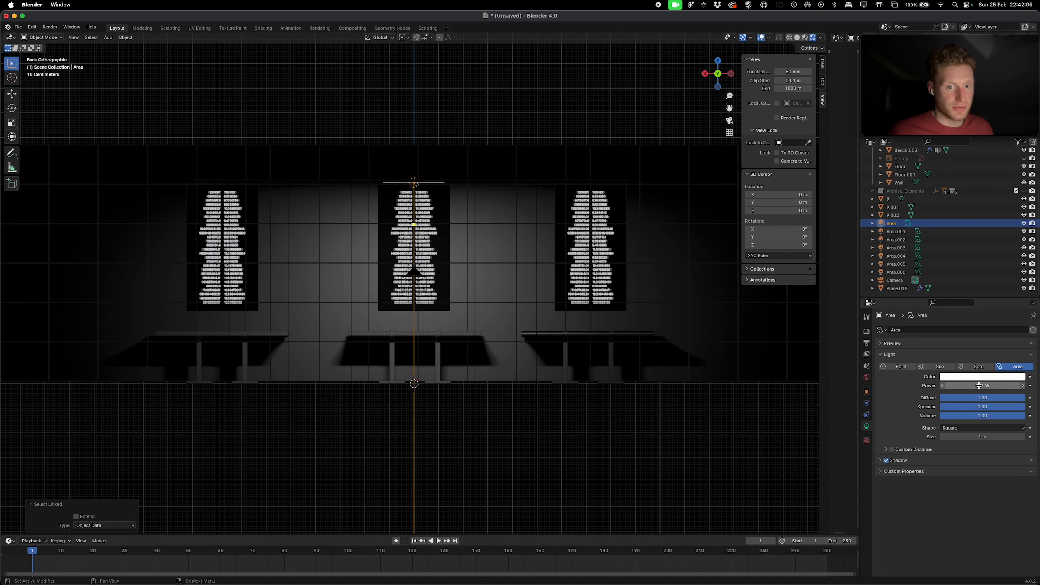
Step: Set the center area light's power to 0 W and go through the other area lights in turn to adjust their power
{"action": "left_click", "coordinate": [979, 385]}
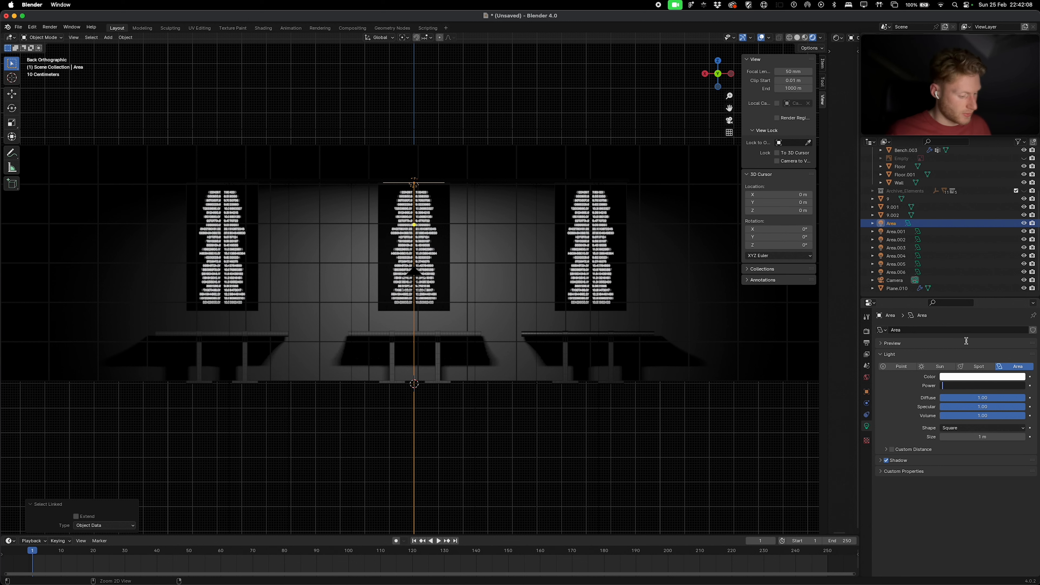
{"action": "type", "text": "0"}
{"action": "key", "text": "Return"}
{"action": "left_click", "coordinate": [896, 232]}
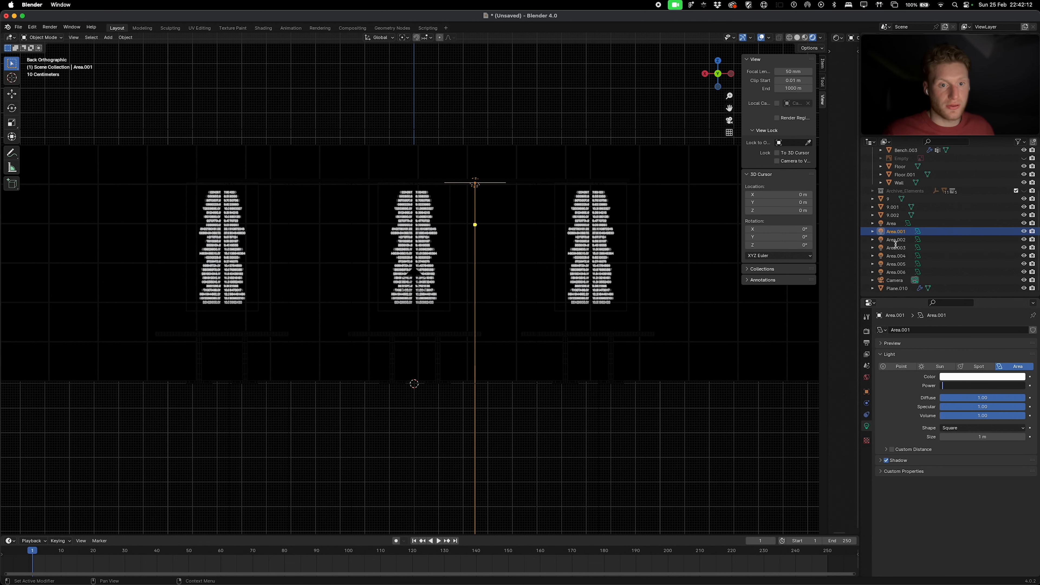
{"action": "left_click", "coordinate": [900, 252]}
{"action": "left_click", "coordinate": [903, 248]}
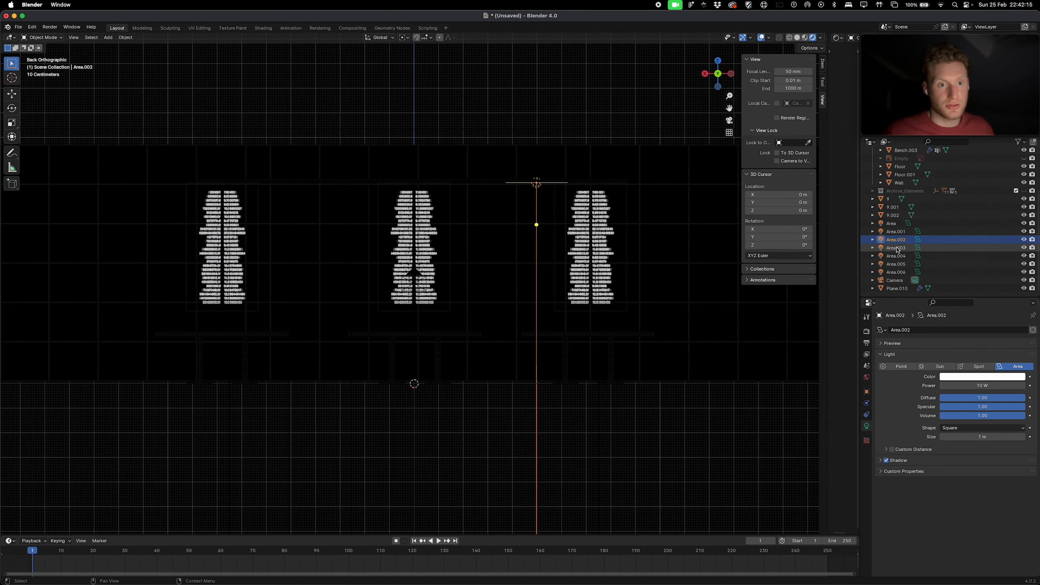
{"action": "left_click", "coordinate": [902, 256]}
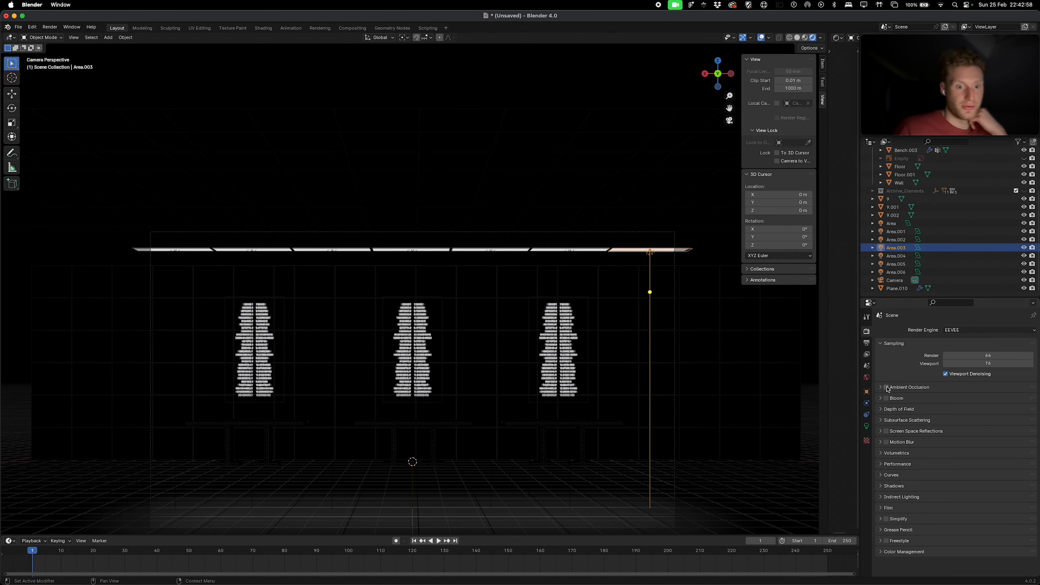
Step: Enable Ambient Occlusion, Bloom, Screen Space Reflections and Motion Blur for the EEVEE render
{"action": "left_click", "coordinate": [888, 398]}
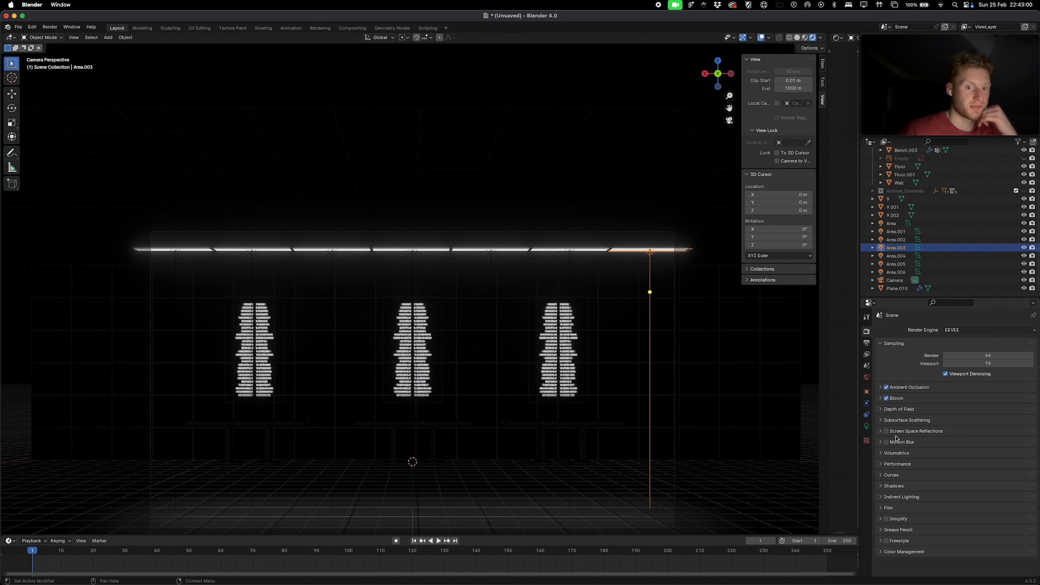
{"action": "left_click", "coordinate": [887, 432]}
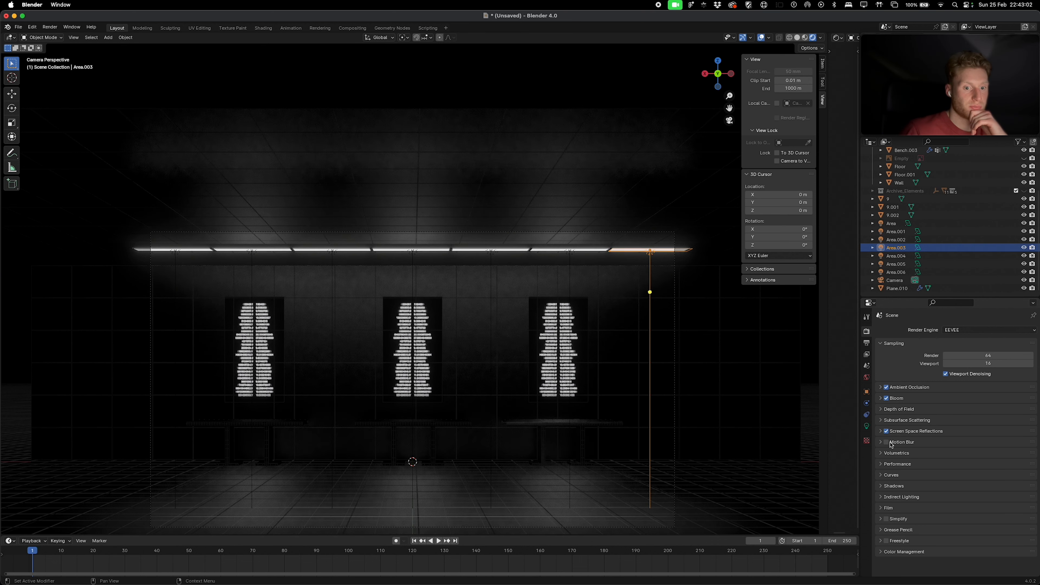
{"action": "left_click", "coordinate": [891, 443]}
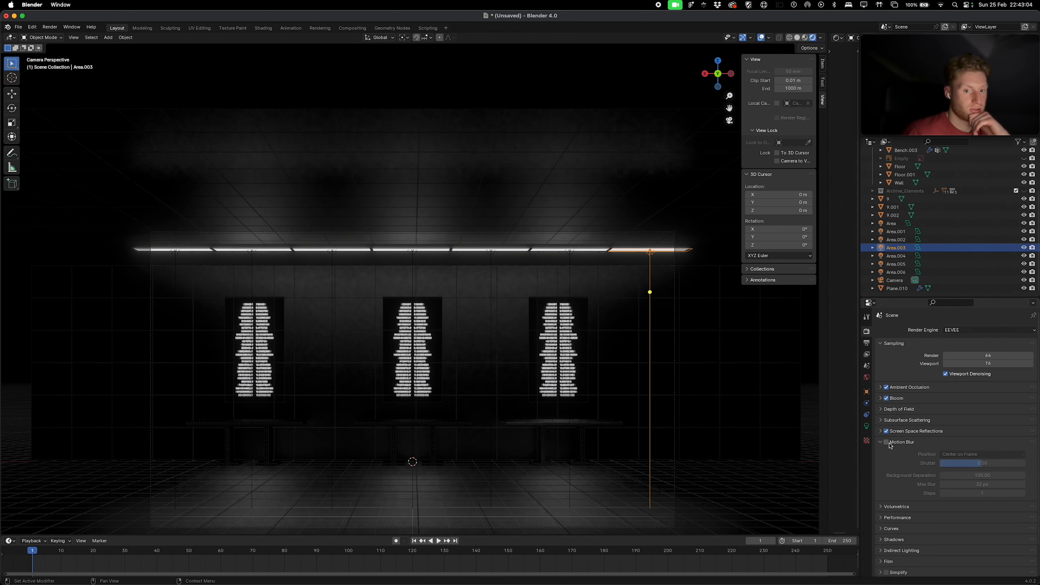
{"action": "left_click", "coordinate": [887, 443]}
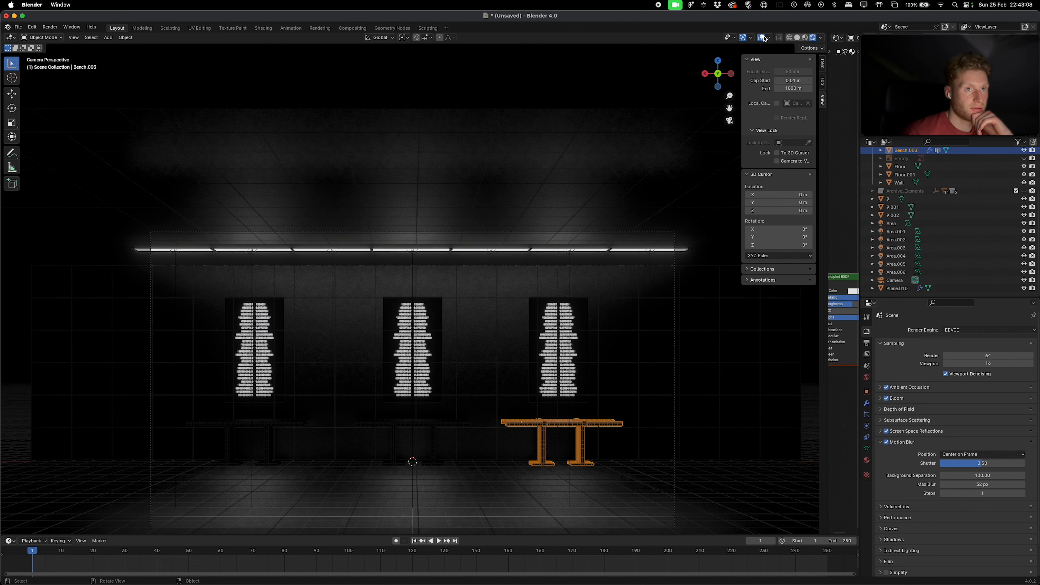
Step: Hide the viewport overlays and show the wall's material nodes in a widened shader editor
{"action": "left_click", "coordinate": [762, 38]}
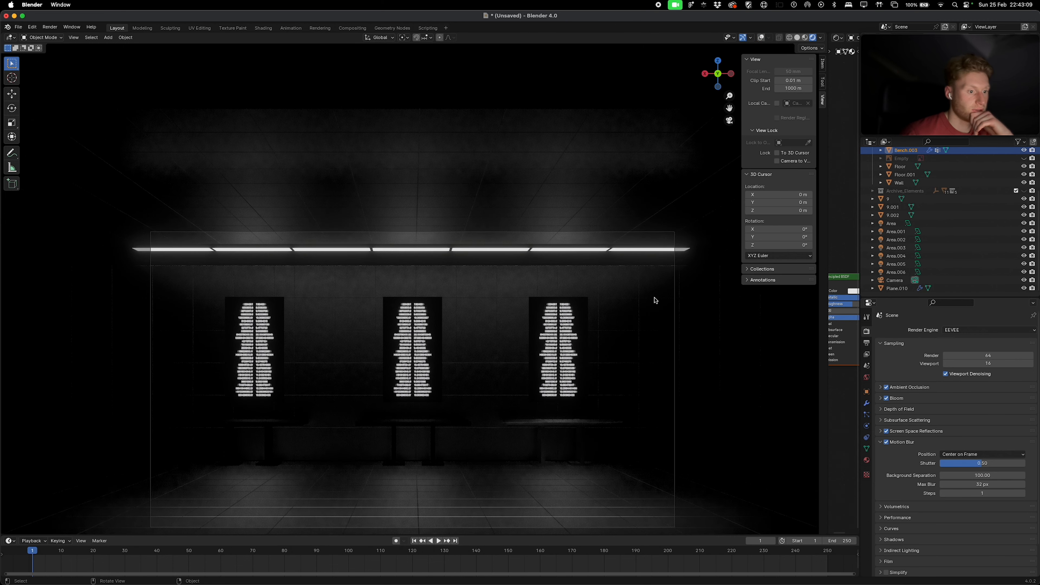
{"action": "left_click", "coordinate": [684, 334]}
{"action": "left_click_drag", "start_coordinate": [827, 170], "coordinate": [637, 185]}
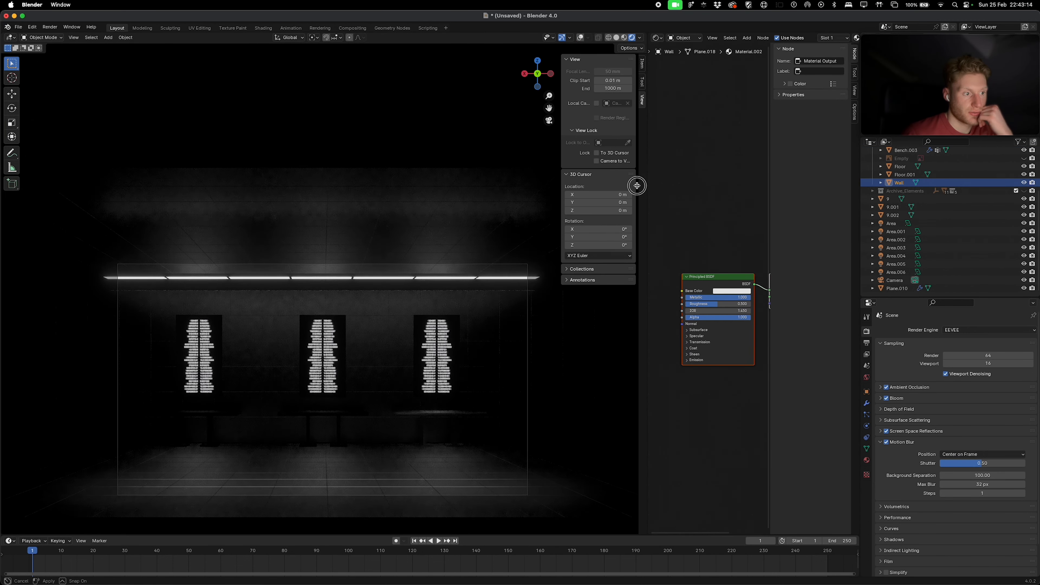
{"action": "left_click_drag", "start_coordinate": [637, 185], "coordinate": [604, 186]}
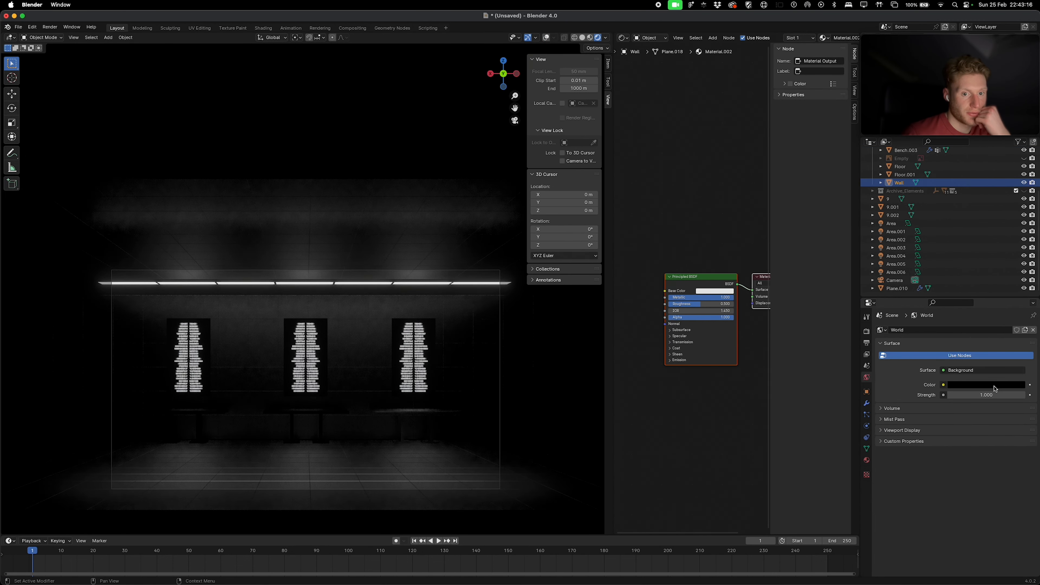
Step: Lighten the world background slightly from black, and set the roughness to about 0.33 on the wall and 0.31 on the floor
{"action": "left_click", "coordinate": [996, 385]}
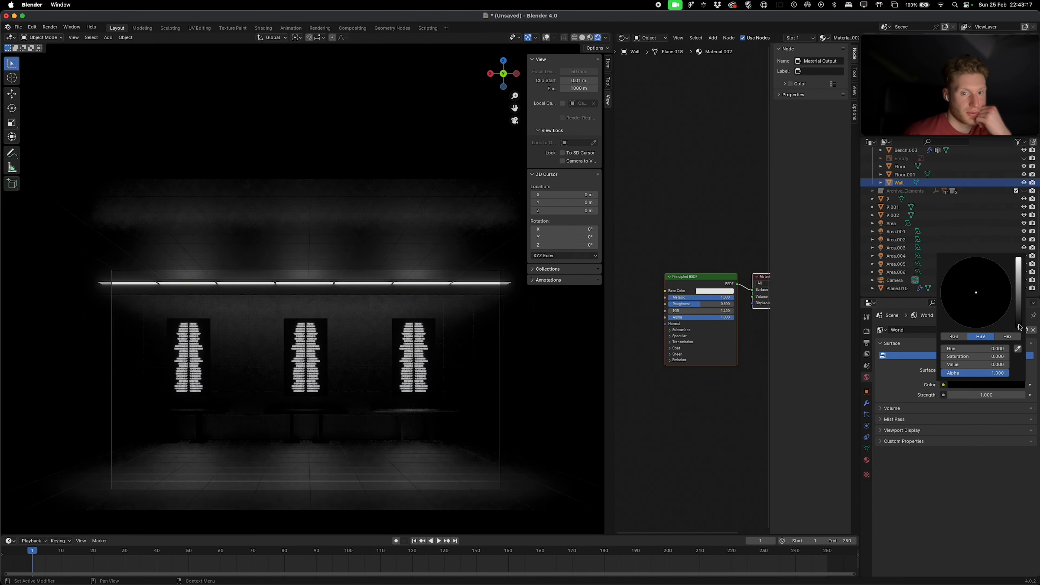
{"action": "left_click_drag", "start_coordinate": [1020, 327], "coordinate": [1019, 319]}
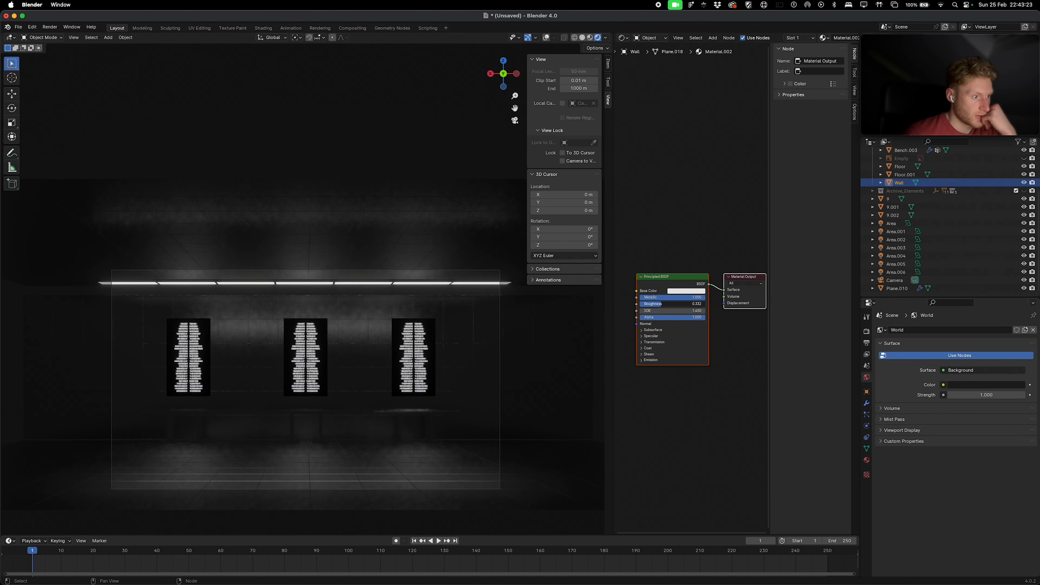
{"action": "left_click", "coordinate": [498, 435]}
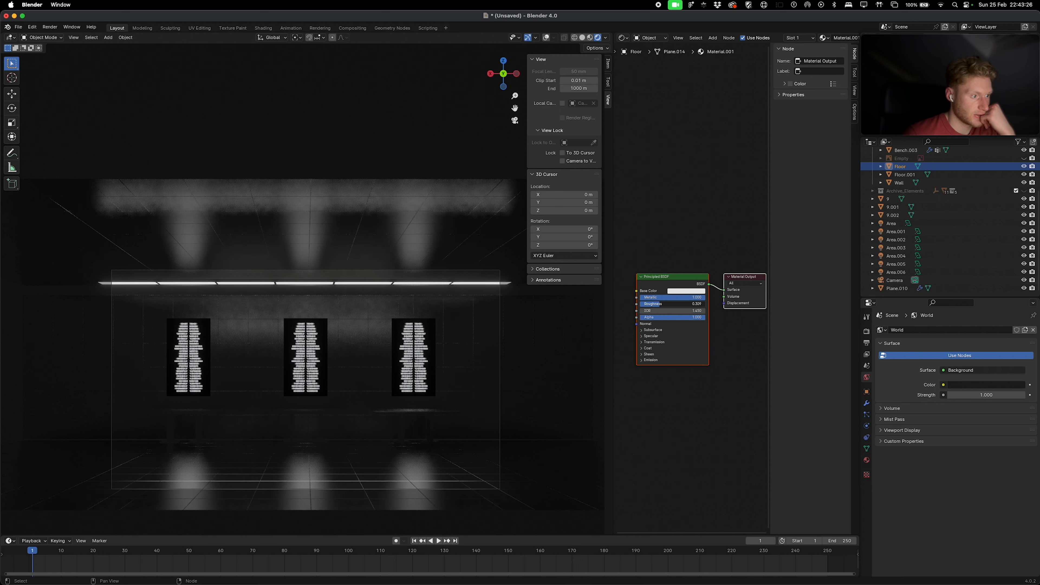
Step: Use the Studio 1.hdr environment image as the world background color with a strength of 0.1
{"action": "left_click", "coordinate": [944, 384]}
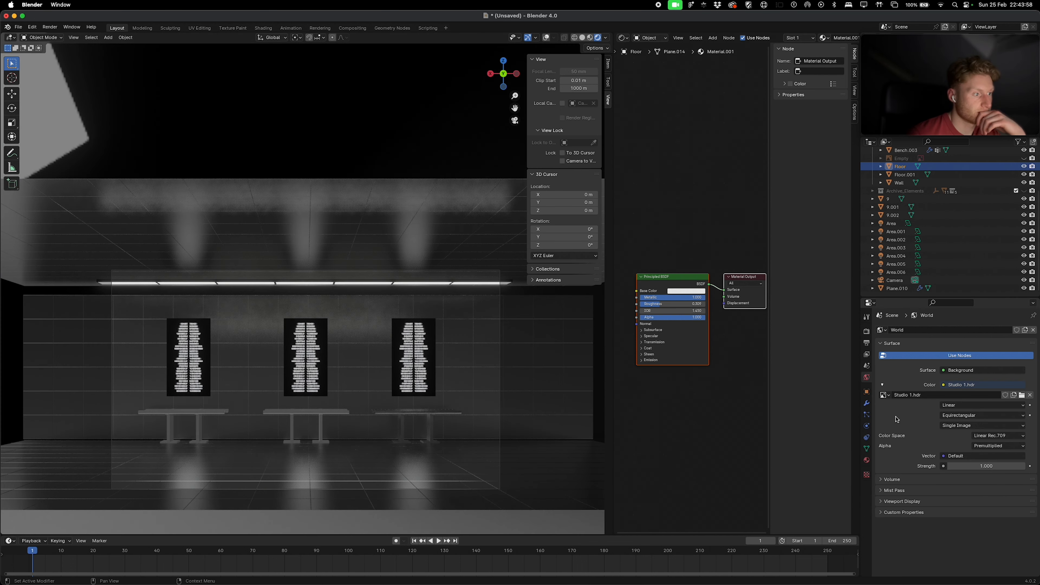
{"action": "left_click", "coordinate": [981, 466]}
{"action": "type", "text": "0.1"}
{"action": "key", "text": "Return"}
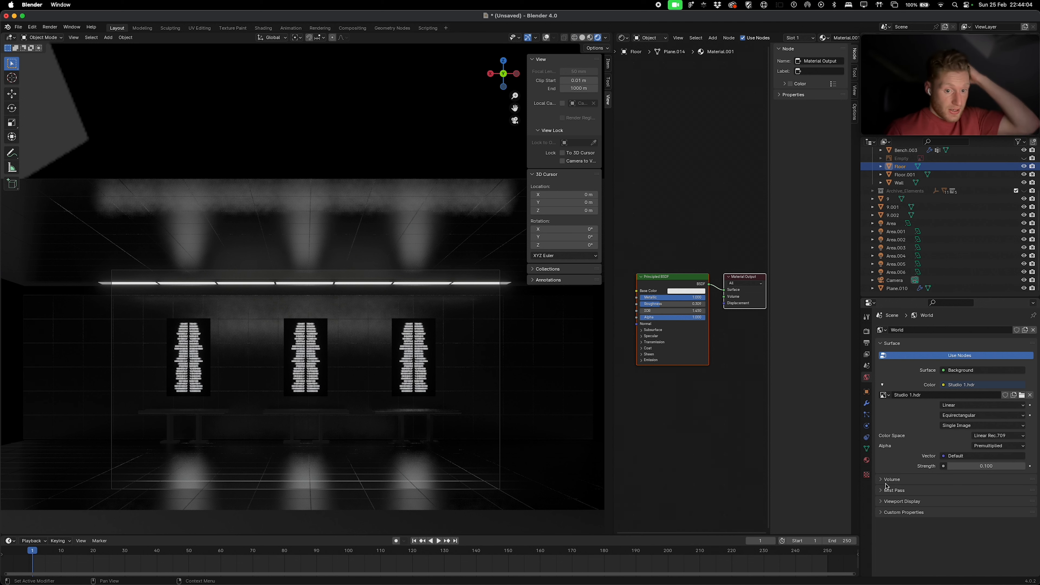
Step: Assign a Principled Volume shader to the world's volume
{"action": "left_click", "coordinate": [889, 480]}
{"action": "left_click", "coordinate": [950, 492]}
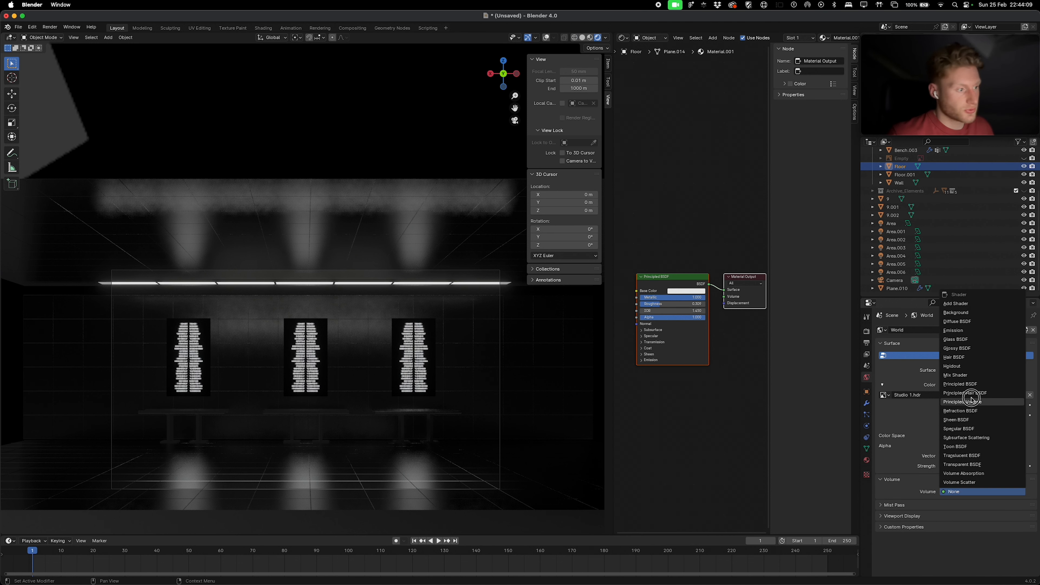
{"action": "left_click", "coordinate": [955, 394]}
{"action": "scroll", "coordinate": [955, 451], "scroll_direction": "down", "scroll_amount": 2}
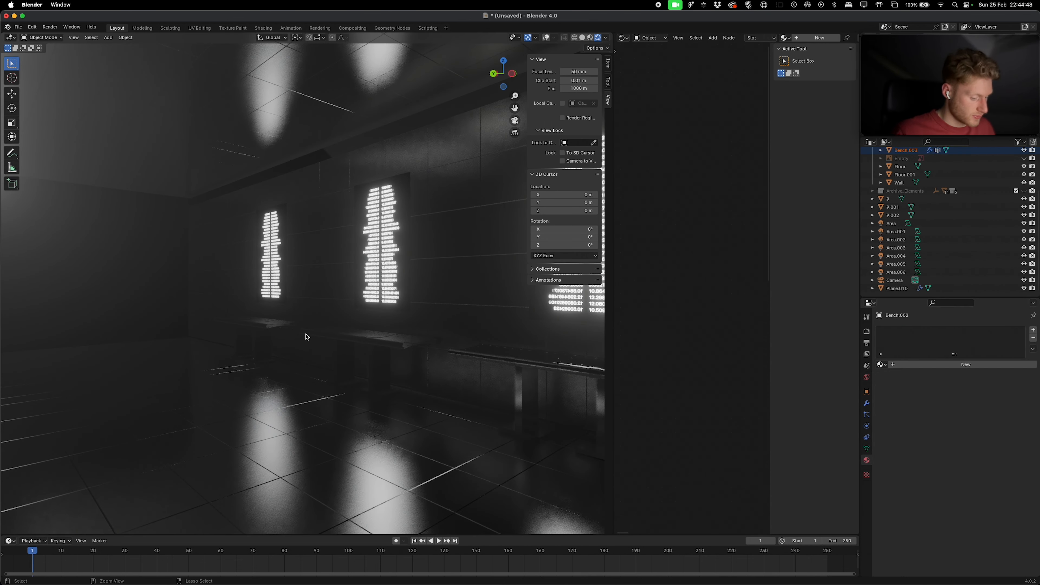
Step: Link the active bench's material to the other selected benches
{"action": "key", "text": "ctrl+l"}
{"action": "mouse_move", "coordinate": [306, 335]}
{"action": "left_click", "coordinate": [294, 354]}
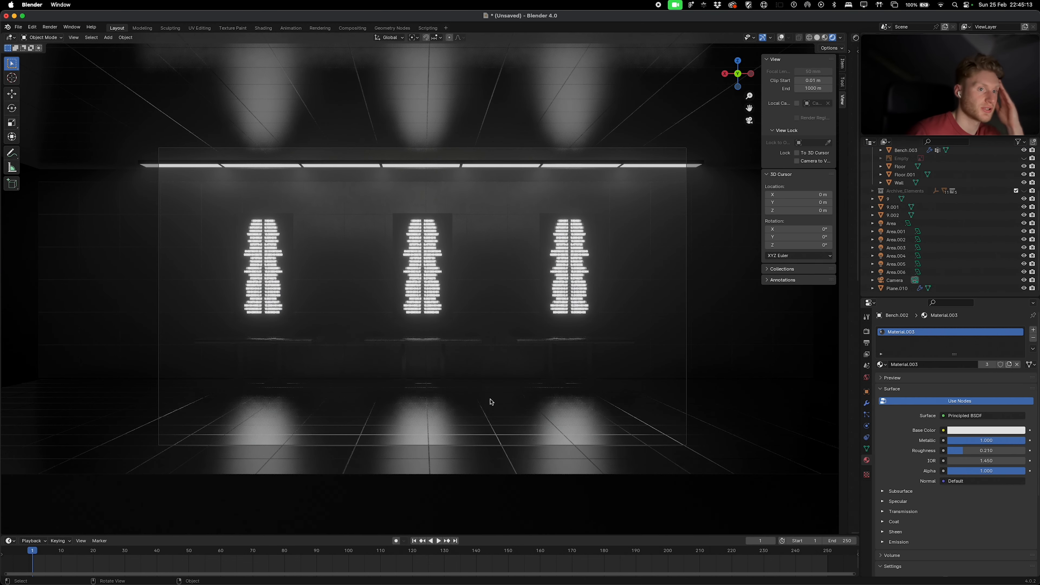
Step: Select the camera and set its viewport passepartout to 1.000
{"action": "scroll", "coordinate": [901, 176], "scroll_direction": "up", "scroll_amount": 5}
{"action": "left_click", "coordinate": [902, 169]}
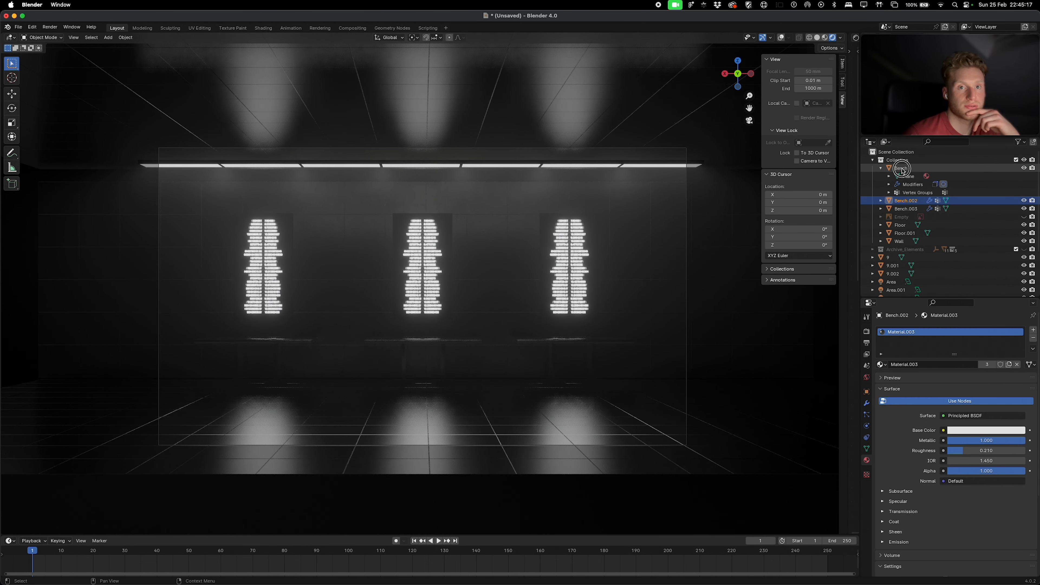
{"action": "scroll", "coordinate": [904, 203], "scroll_direction": "down", "scroll_amount": 4}
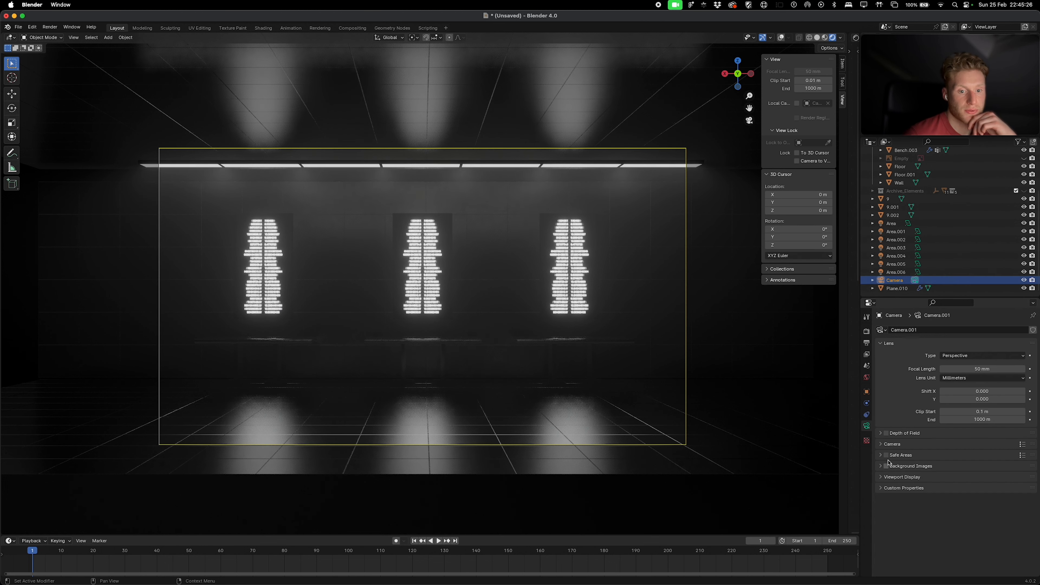
{"action": "left_click", "coordinate": [883, 477]}
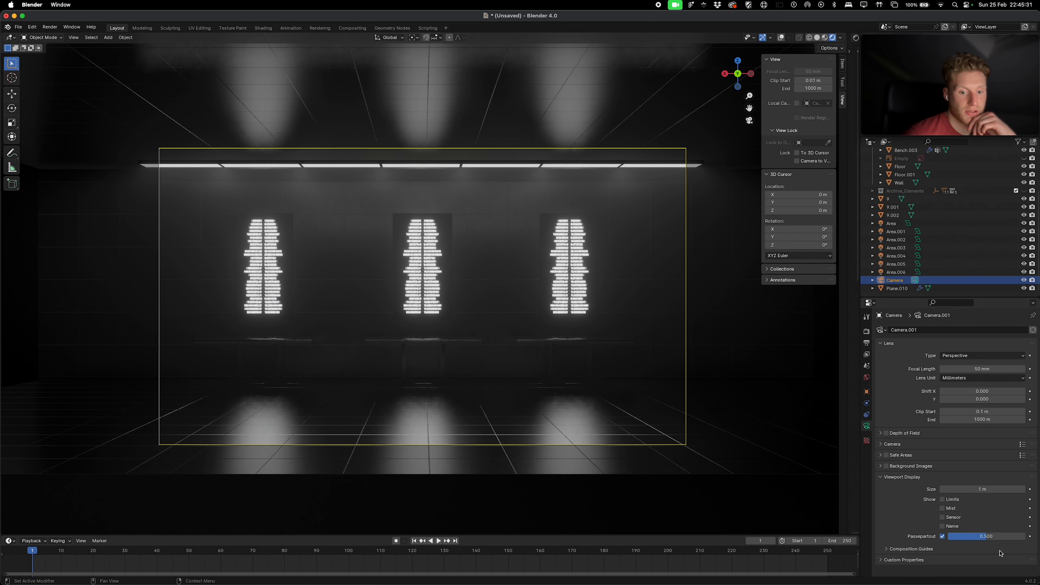
{"action": "left_click_drag", "start_coordinate": [993, 538], "coordinate": [1020, 537]}
{"action": "left_click_drag", "start_coordinate": [1019, 537], "coordinate": [1032, 537]}
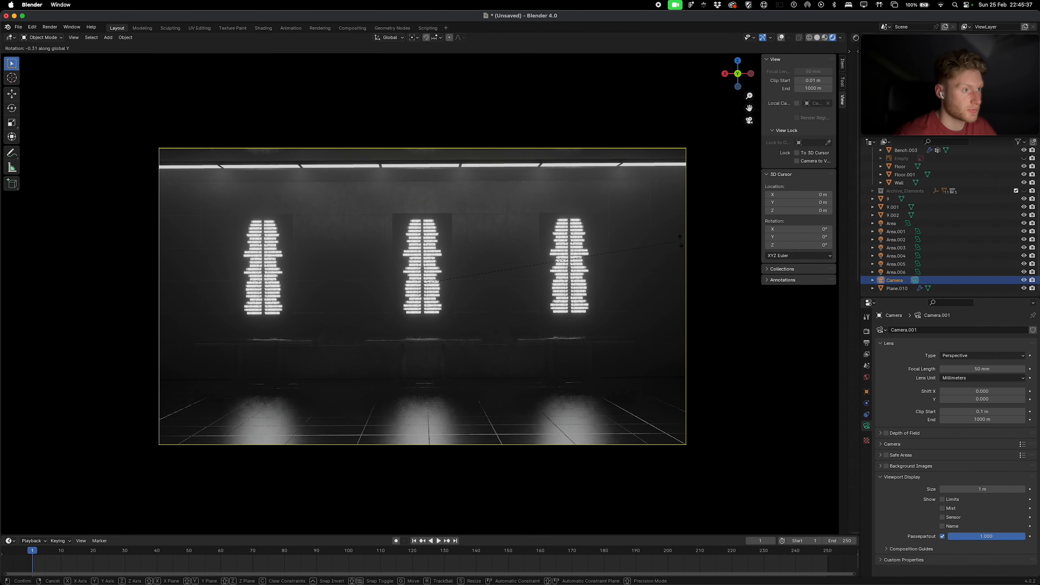
Step: Rotate the camera about the global X axis and move it along the Y axis to reframe the wall
{"action": "key", "text": "r"}
{"action": "key", "text": "x"}
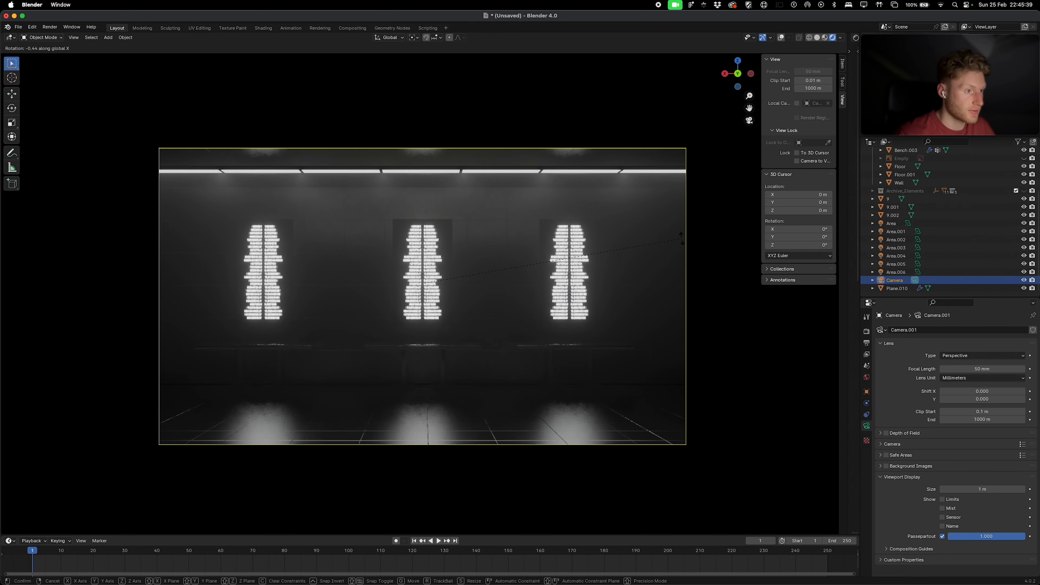
{"action": "left_click", "coordinate": [682, 237]}
{"action": "key", "text": "g"}
{"action": "key", "text": "y"}
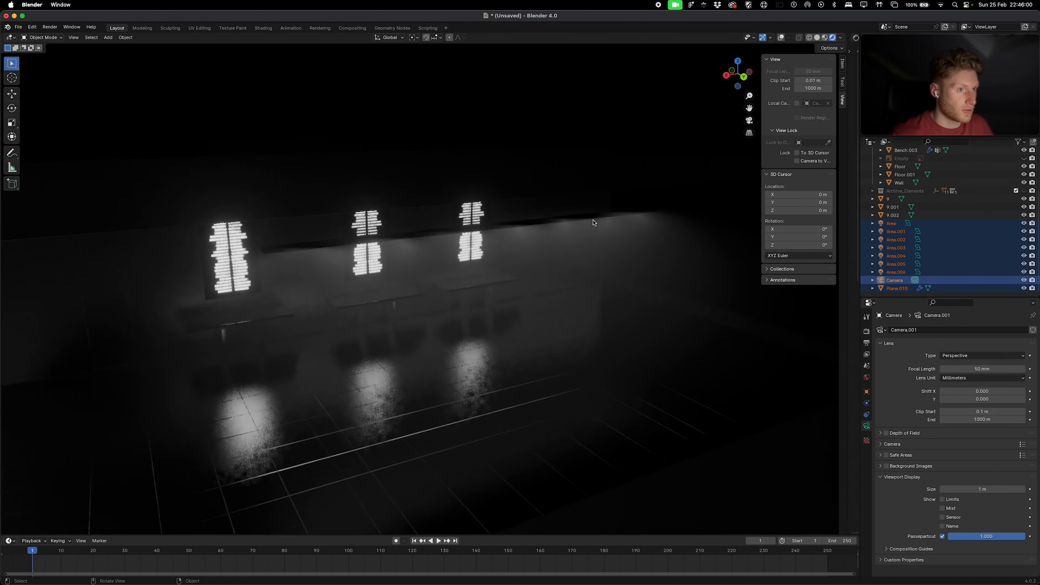
Step: Move the selected lights vertically along Z and include the ceiling strip Plane.010 in the area light selection
{"action": "key", "text": "g"}
{"action": "key", "text": "z"}
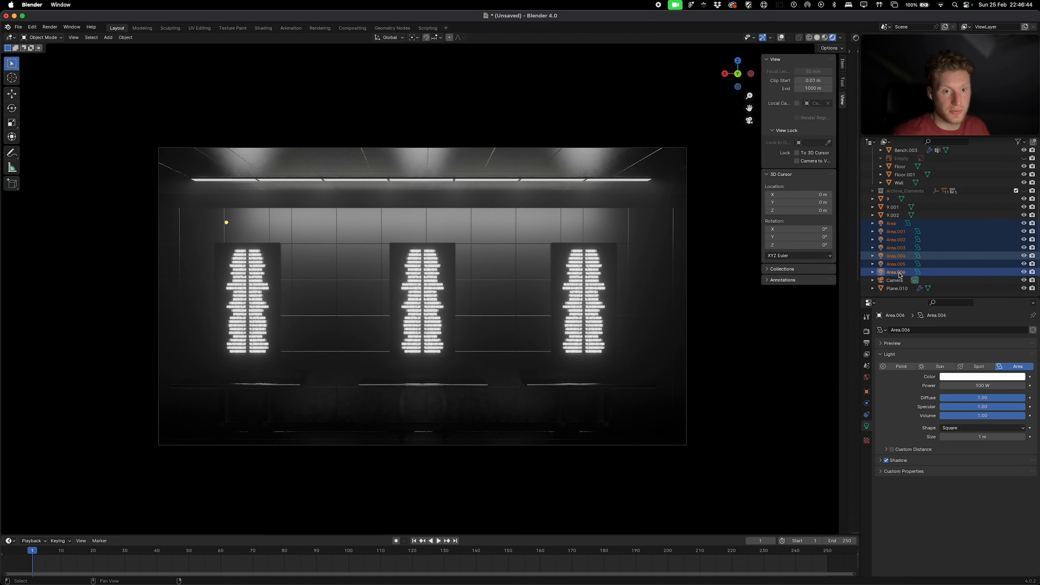
{"action": "left_click", "coordinate": [897, 288], "text": "ctrl"}
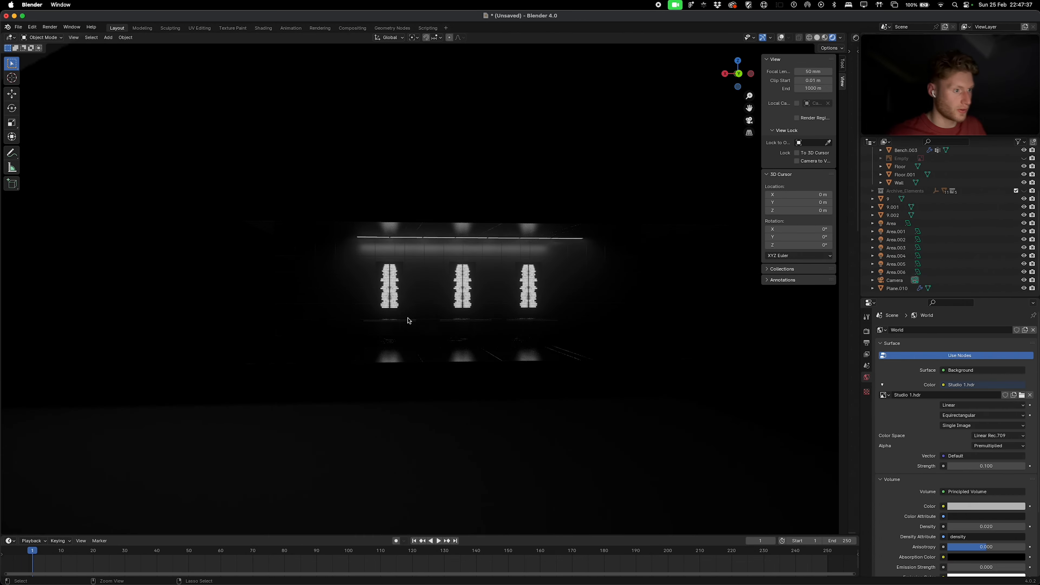
Step: Raise the world background's strength to 1.000
{"action": "scroll", "coordinate": [408, 320], "scroll_direction": "up", "scroll_amount": 5}
{"action": "scroll", "coordinate": [407, 320], "scroll_direction": "right", "scroll_amount": 5}
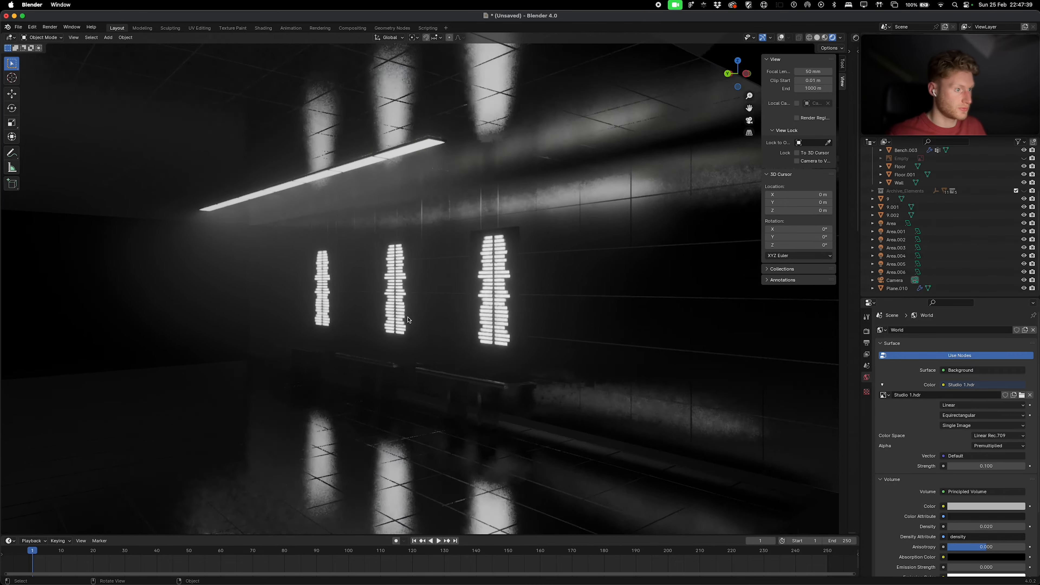
{"action": "scroll", "coordinate": [408, 320], "scroll_direction": "down", "scroll_amount": 2, "text": "shift"}
{"action": "scroll", "coordinate": [408, 320], "scroll_direction": "up", "scroll_amount": 2, "text": "shift"}
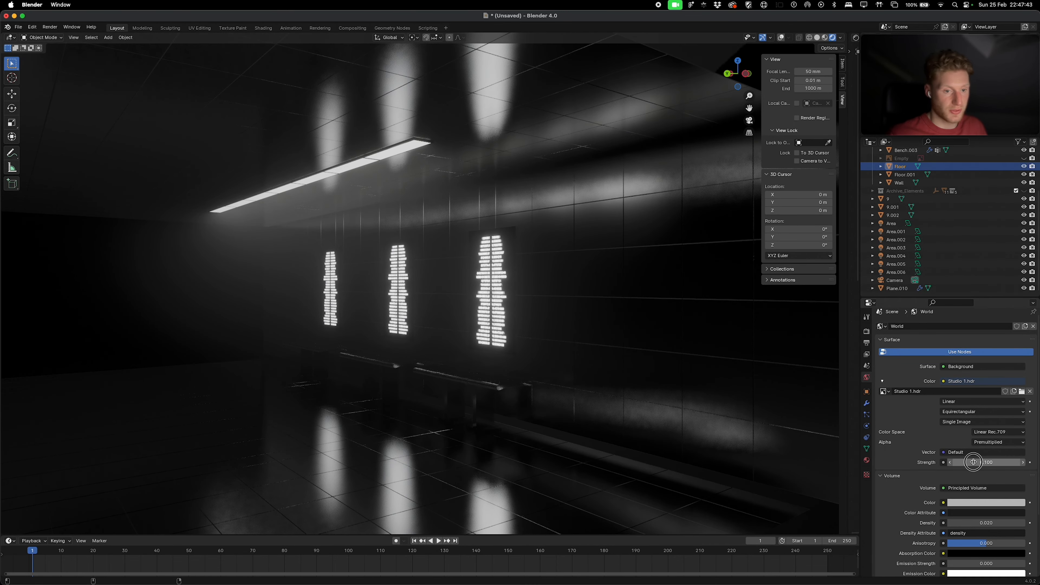
{"action": "left_click_drag", "start_coordinate": [987, 463], "coordinate": [1004, 464]}
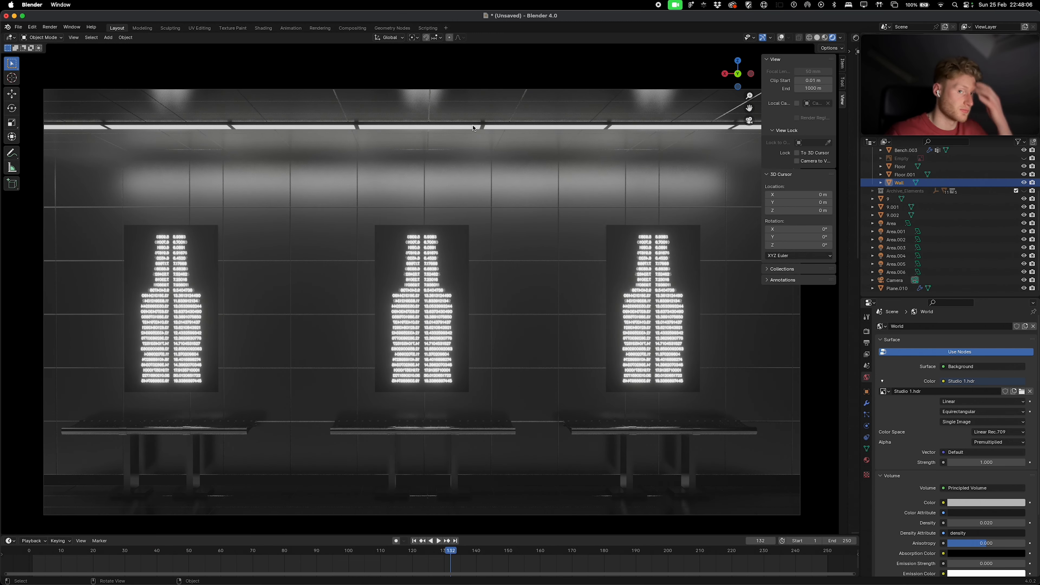
Step: Make room for the shader editor beside the viewport, return to the camera view, and bring the Wall material's nodes into view
{"action": "key", "text": "KP_0"}
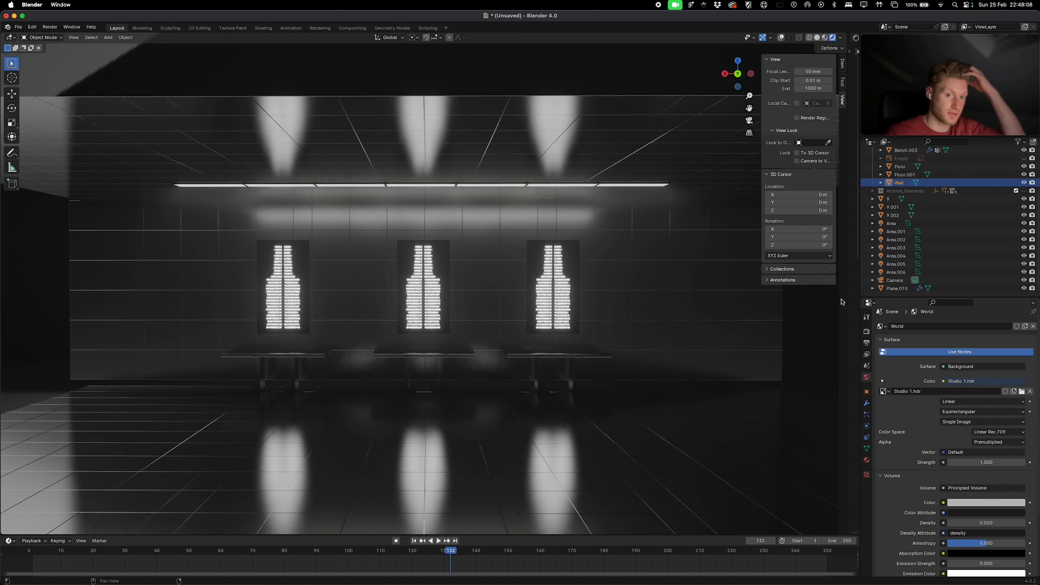
{"action": "left_click_drag", "start_coordinate": [858, 295], "coordinate": [579, 266]}
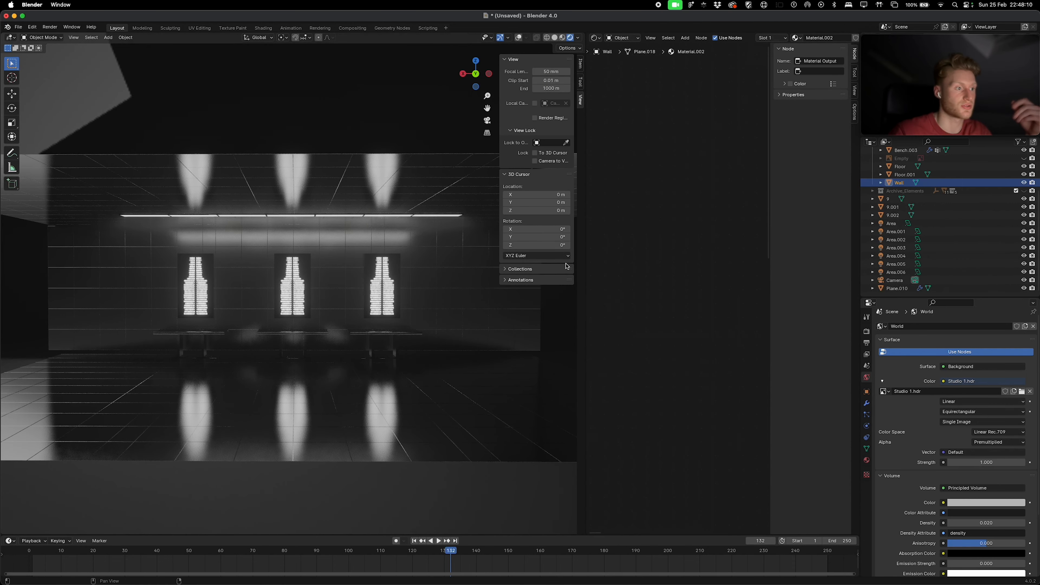
{"action": "left_click", "coordinate": [487, 120]}
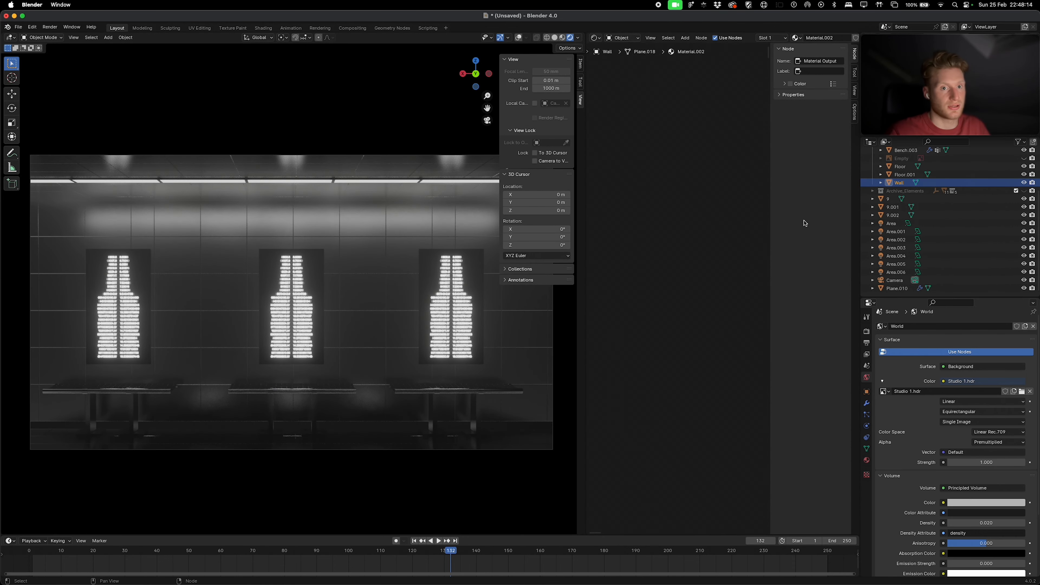
{"action": "scroll", "coordinate": [670, 246], "scroll_direction": "down", "scroll_amount": 3, "text": "ctrl"}
{"action": "scroll", "coordinate": [669, 246], "scroll_direction": "up", "scroll_amount": 2, "text": "ctrl"}
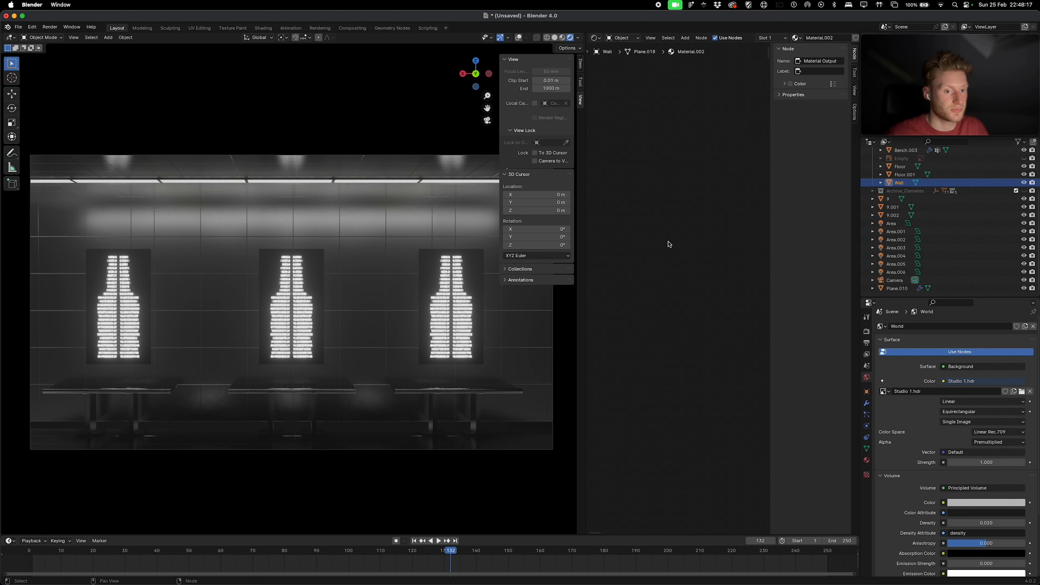
{"action": "scroll", "coordinate": [670, 245], "scroll_direction": "down", "scroll_amount": 5}
{"action": "scroll", "coordinate": [670, 245], "scroll_direction": "right", "scroll_amount": 4}
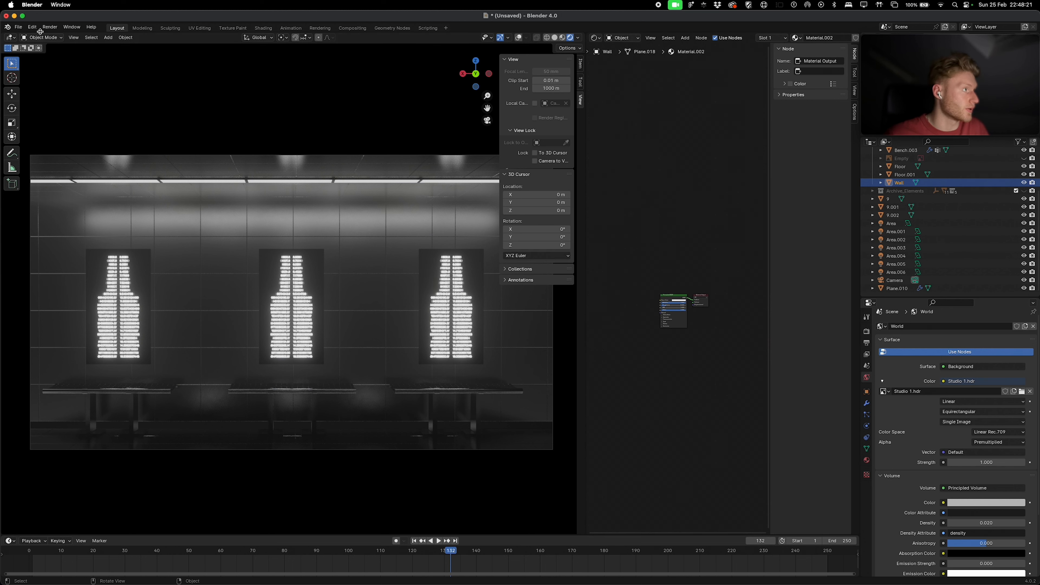
Step: Enable the Node Wrangler add-on in the preferences
{"action": "left_click", "coordinate": [39, 31]}
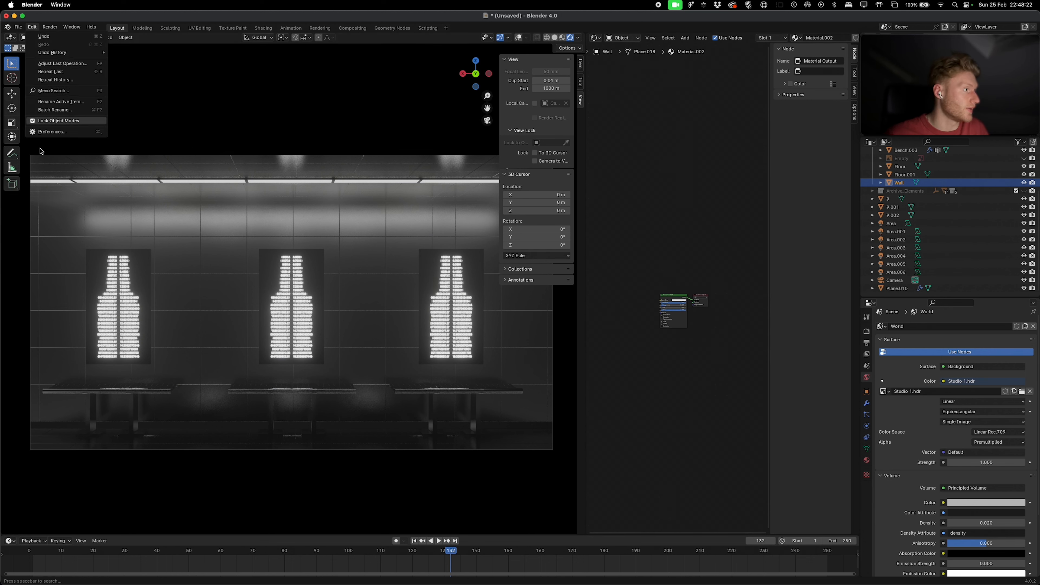
{"action": "left_click", "coordinate": [44, 131]}
{"action": "left_click", "coordinate": [211, 45]}
{"action": "type", "text": "node w"}
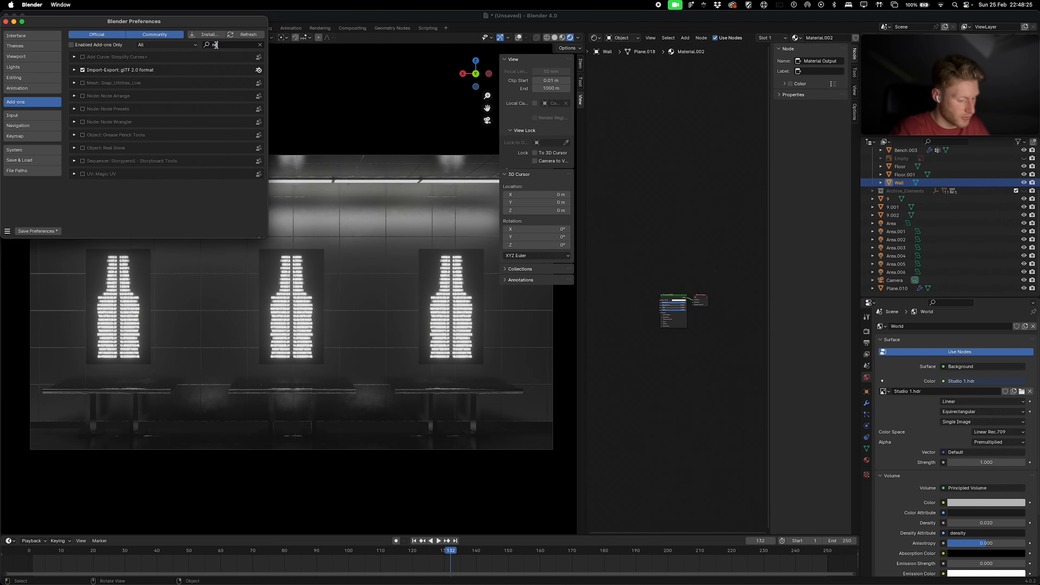
{"action": "left_click", "coordinate": [82, 57]}
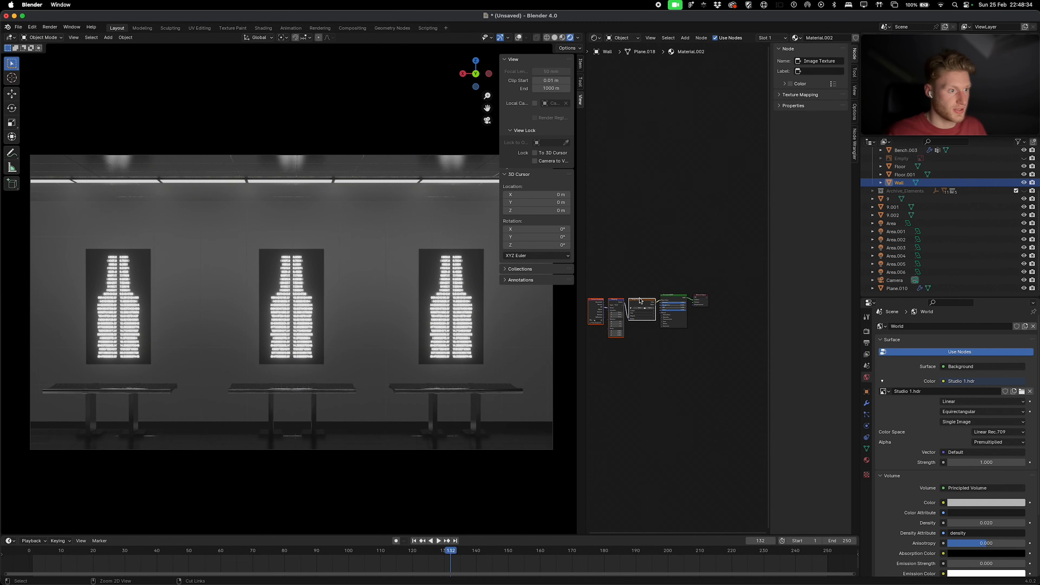
Step: Connect the Wall's Image Texture color to the Principled BSDF Roughness and load the Concrete032 roughness image
{"action": "scroll", "coordinate": [641, 301], "scroll_direction": "up", "scroll_amount": 3}
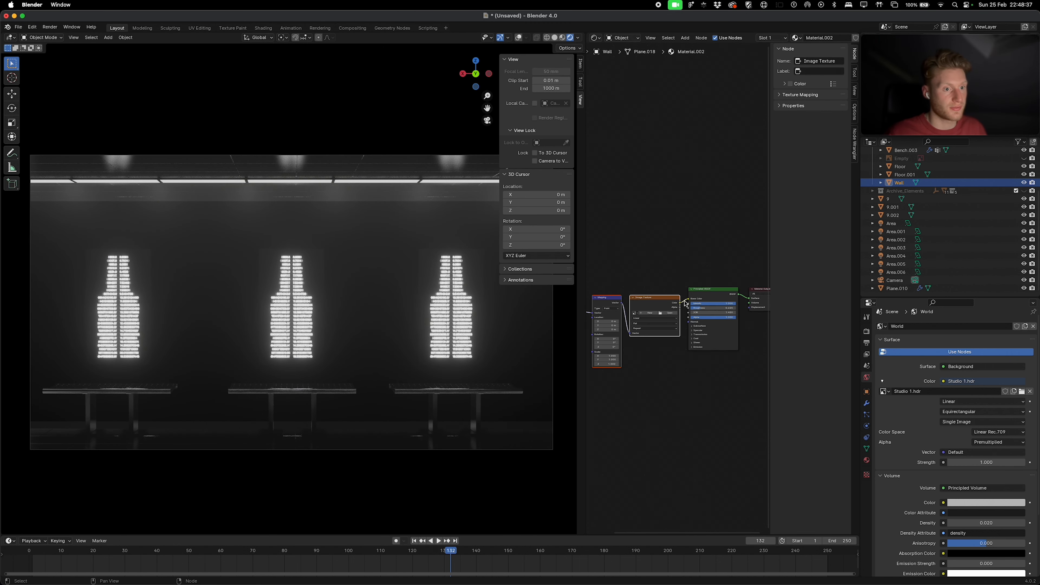
{"action": "left_click_drag", "start_coordinate": [690, 301], "coordinate": [689, 308]}
{"action": "scroll", "coordinate": [692, 314], "scroll_direction": "up", "scroll_amount": 4}
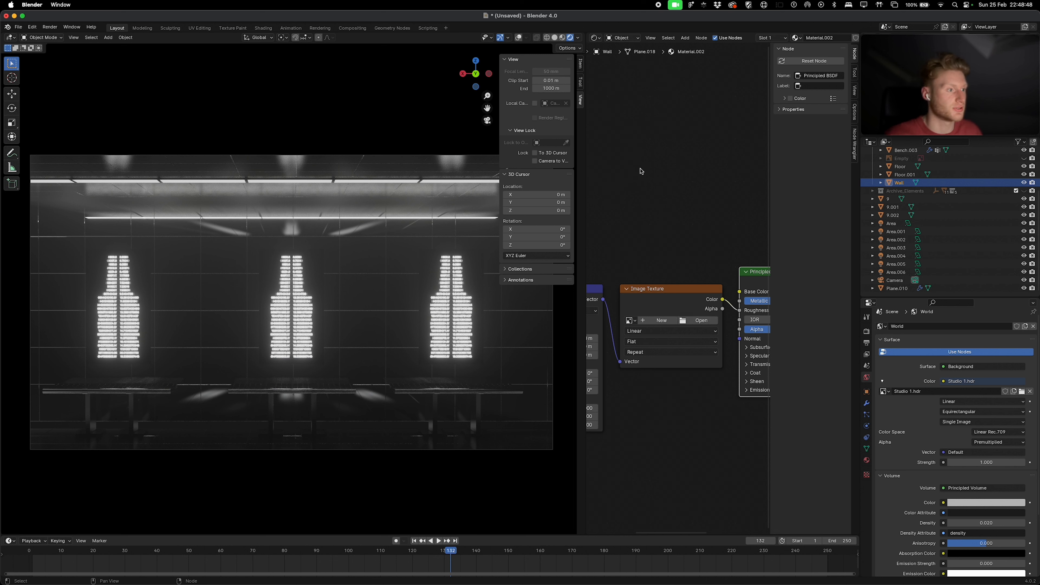
{"action": "scroll", "coordinate": [641, 173], "scroll_direction": "left", "scroll_amount": 5}
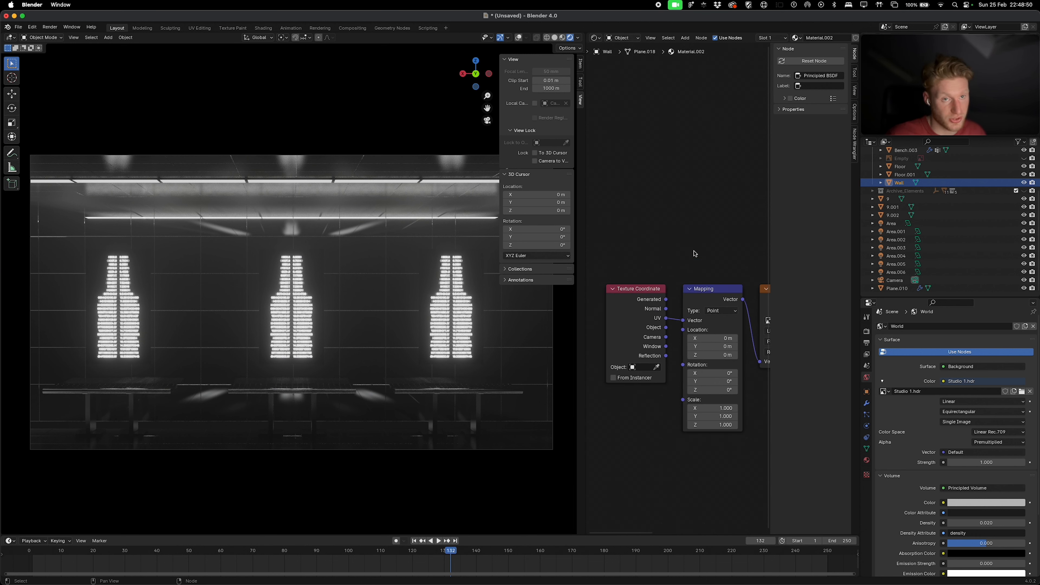
{"action": "scroll", "coordinate": [696, 254], "scroll_direction": "right", "scroll_amount": 5}
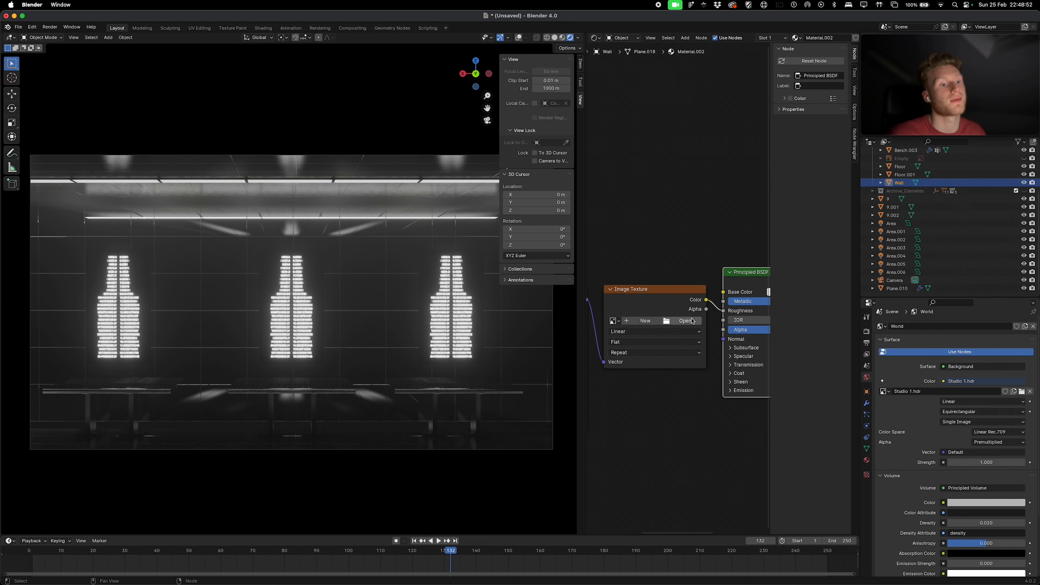
{"action": "left_click", "coordinate": [691, 321]}
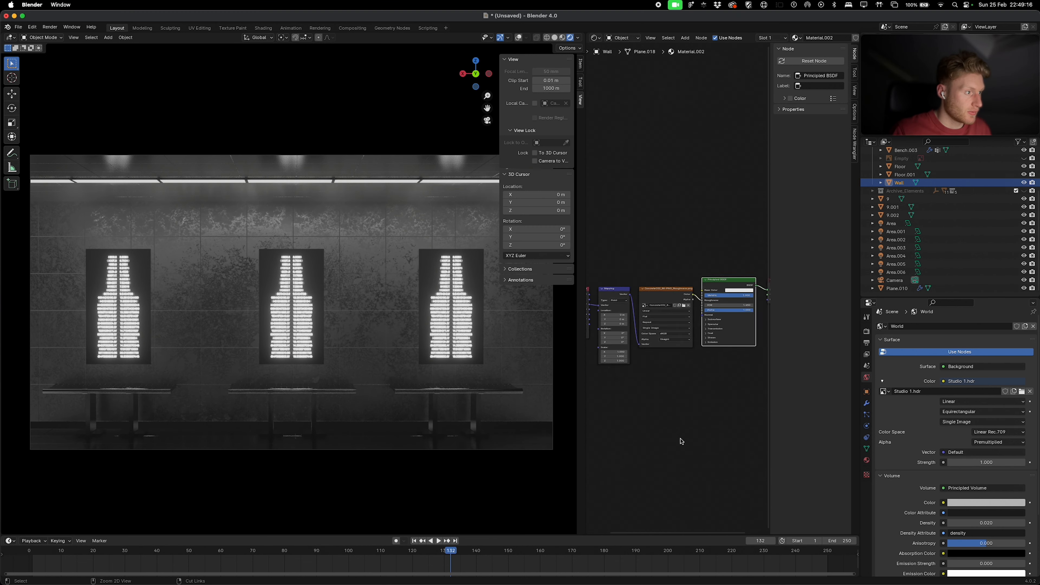
Step: Insert a Color Ramp node between the concrete roughness texture and the Wall's Principled BSDF
{"action": "scroll", "coordinate": [681, 441], "scroll_direction": "down", "scroll_amount": 5}
{"action": "scroll", "coordinate": [676, 410], "scroll_direction": "right", "scroll_amount": 4}
{"action": "left_click_drag", "start_coordinate": [678, 264], "coordinate": [684, 285]}
{"action": "key", "text": "shift+a"}
{"action": "left_click", "coordinate": [640, 271]}
{"action": "type", "text": "co"}
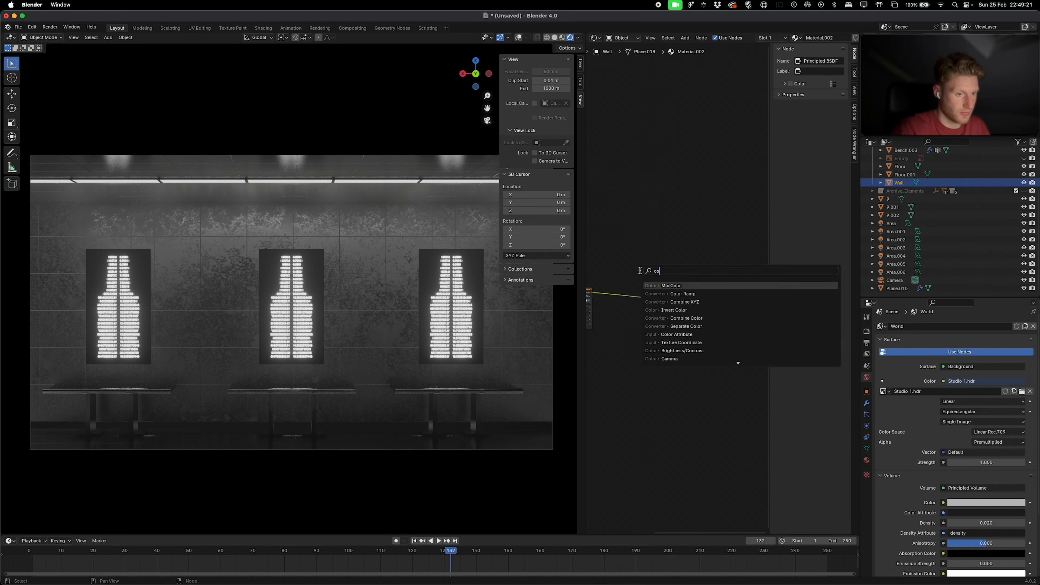
{"action": "key", "text": "Return"}
{"action": "left_click", "coordinate": [624, 288]}
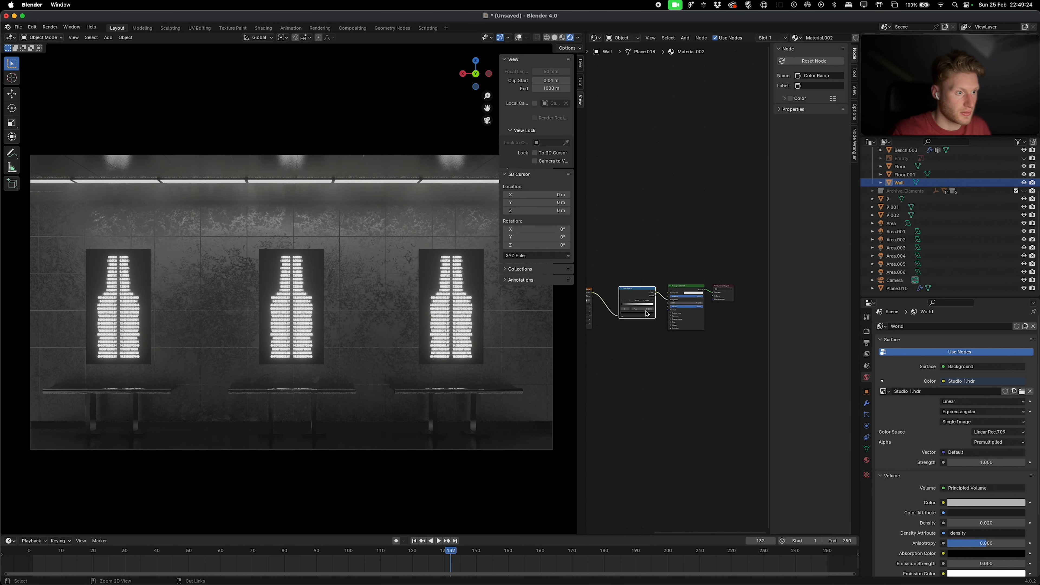
Step: Set the Color Ramp's black stop to position 0.273 and its white stop to 0.823
{"action": "scroll", "coordinate": [645, 312], "scroll_direction": "up", "scroll_amount": 5, "text": "ctrl"}
{"action": "scroll", "coordinate": [650, 341], "scroll_direction": "down", "scroll_amount": 5, "text": "ctrl"}
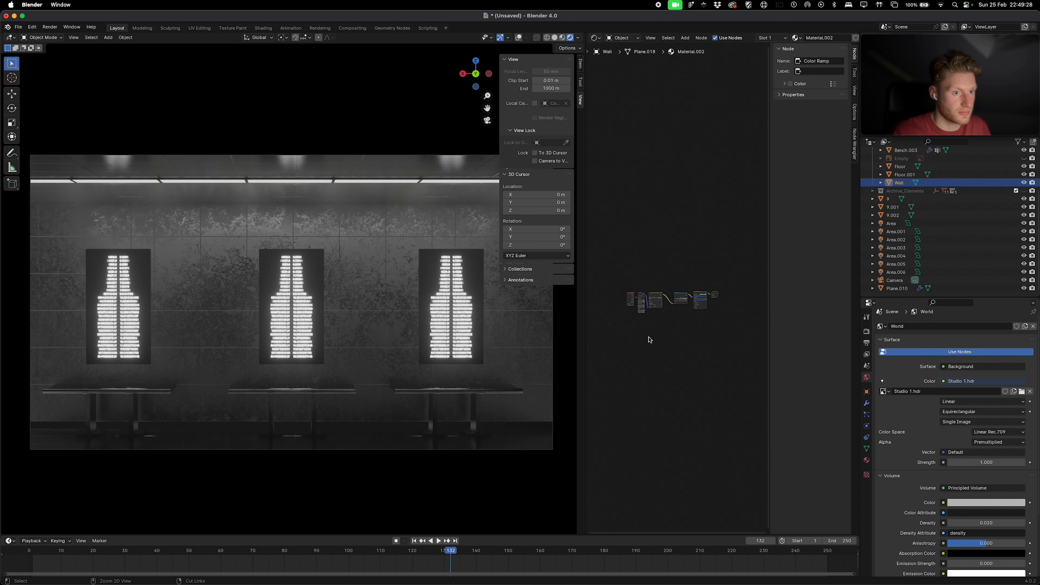
{"action": "scroll", "coordinate": [649, 341], "scroll_direction": "up", "scroll_amount": 10, "text": "ctrl"}
{"action": "left_click_drag", "start_coordinate": [646, 379], "coordinate": [676, 379]}
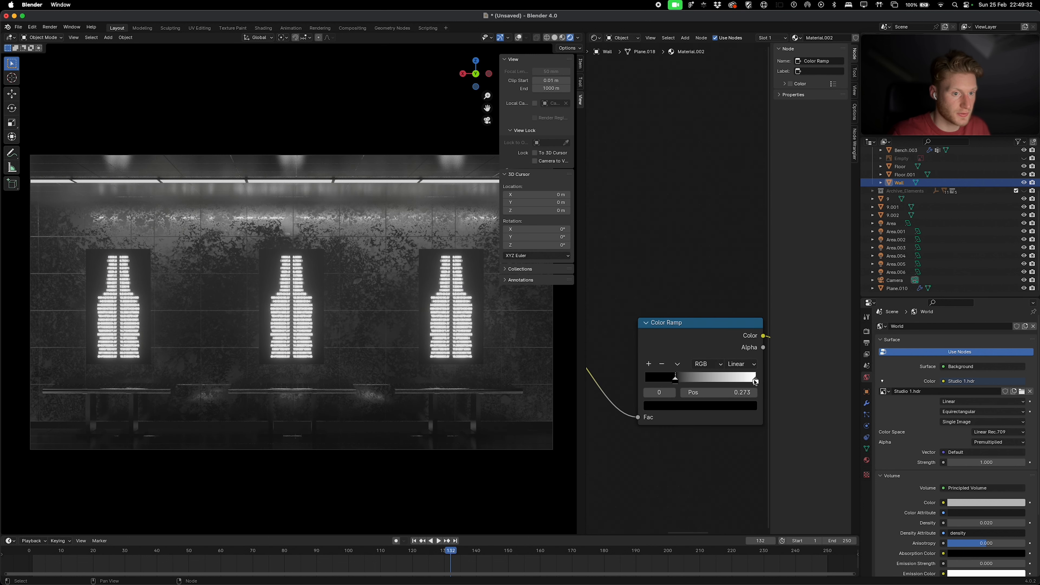
{"action": "left_click", "coordinate": [756, 379]}
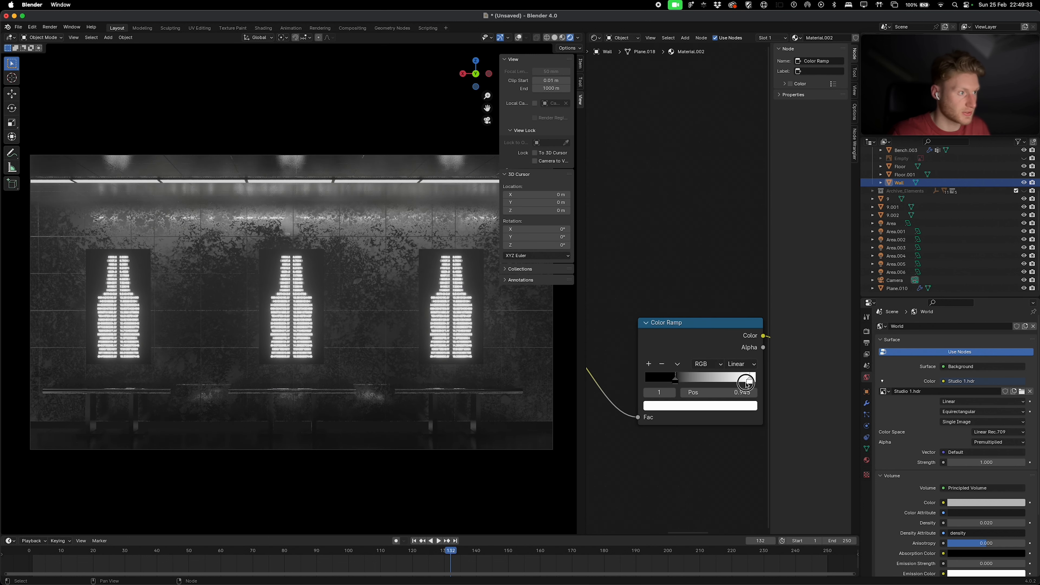
{"action": "left_click_drag", "start_coordinate": [756, 379], "coordinate": [736, 379]}
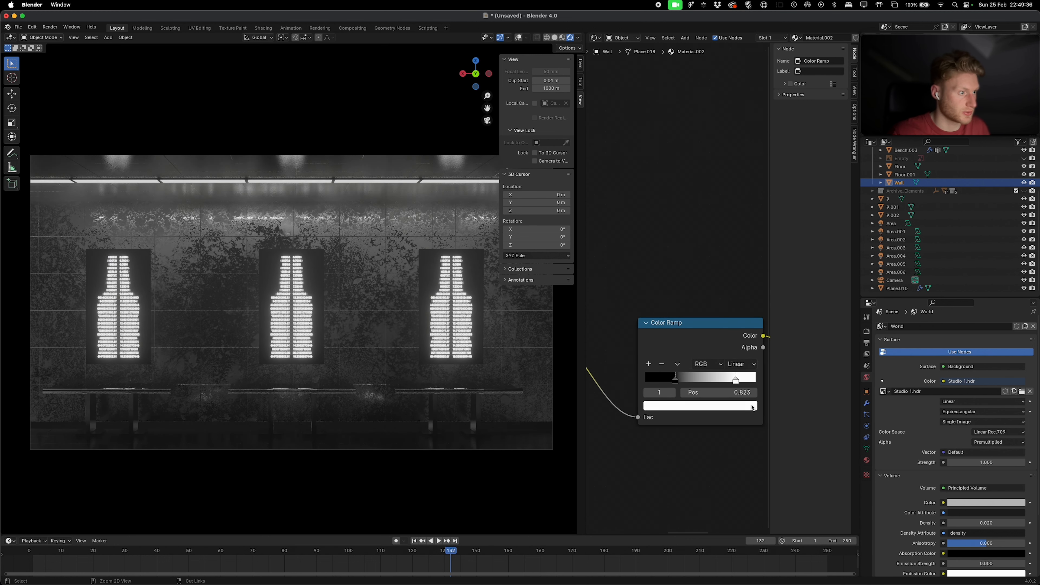
Step: Darken the Color Ramp's white stop to a mid grey
{"action": "scroll", "coordinate": [753, 408], "scroll_direction": "down", "scroll_amount": 10, "text": "ctrl"}
{"action": "scroll", "coordinate": [753, 408], "scroll_direction": "up", "scroll_amount": 5, "text": "ctrl"}
{"action": "scroll", "coordinate": [753, 408], "scroll_direction": "down", "scroll_amount": 2, "text": "ctrl"}
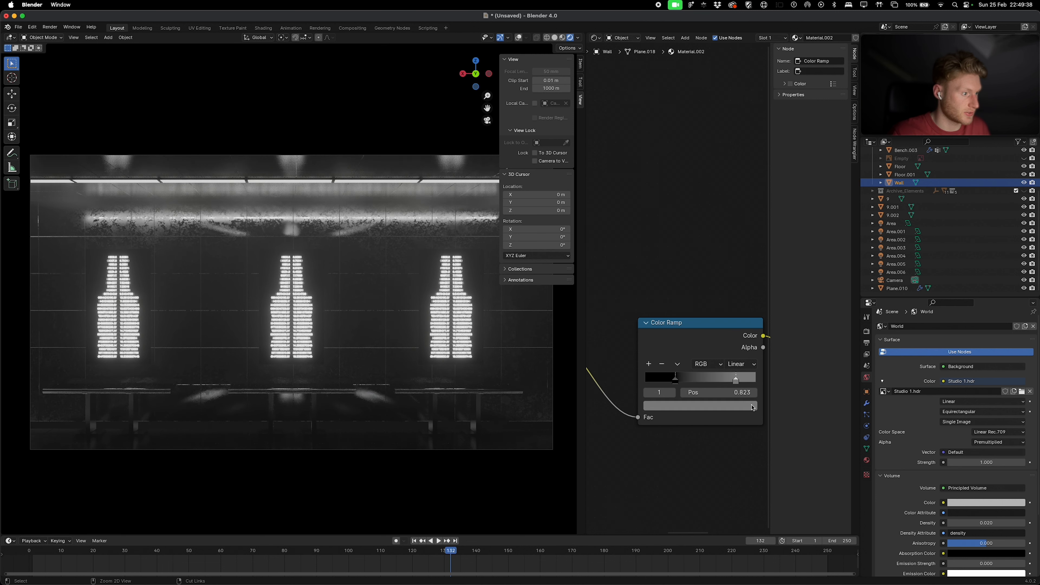
Step: Reposition the Color Ramp's first stop and darken its grey color
{"action": "left_click_drag", "start_coordinate": [675, 378], "coordinate": [693, 379]}
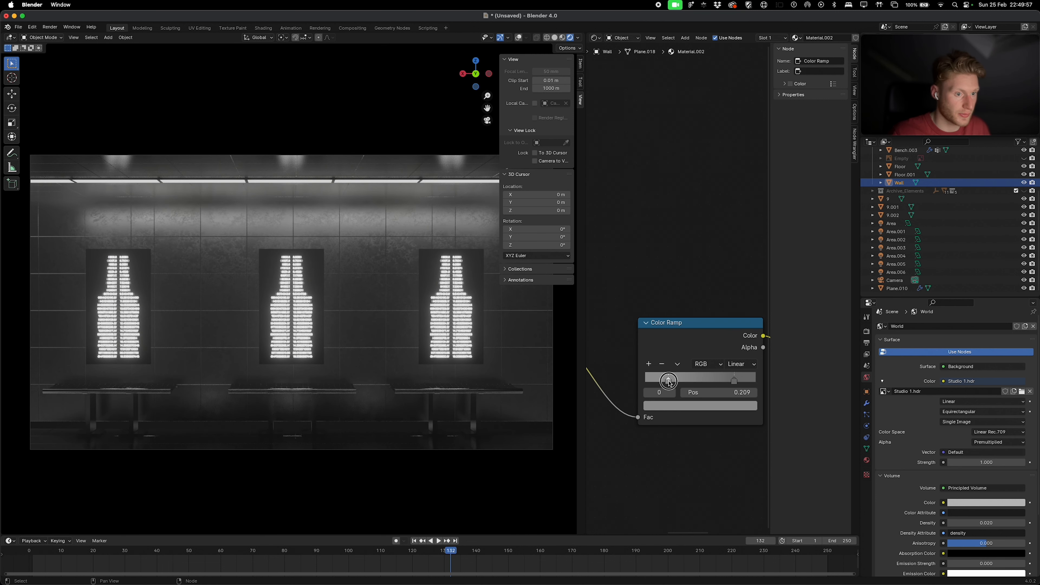
{"action": "left_click", "coordinate": [677, 405]}
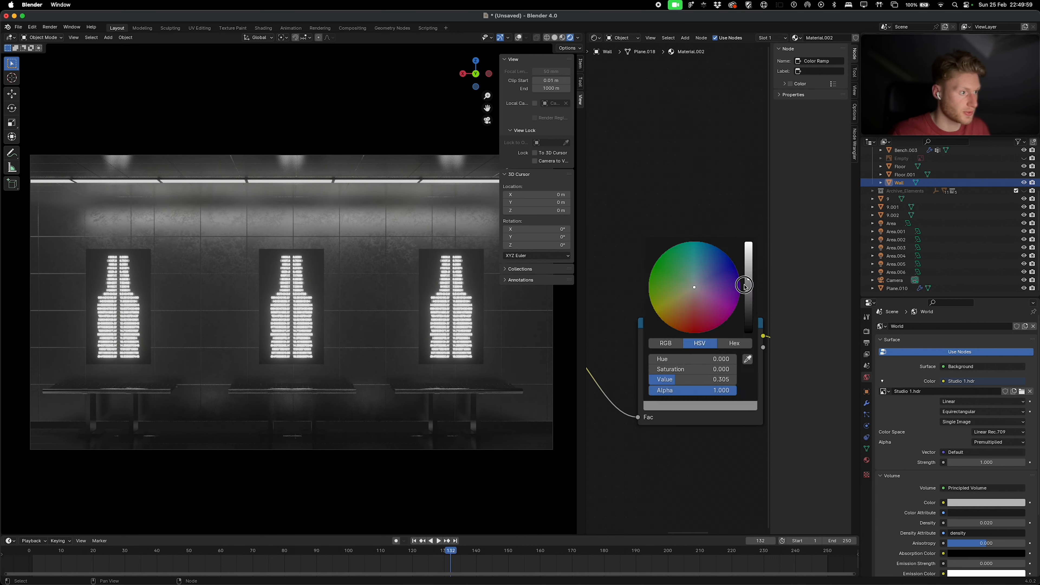
{"action": "left_click_drag", "start_coordinate": [748, 286], "coordinate": [748, 322]}
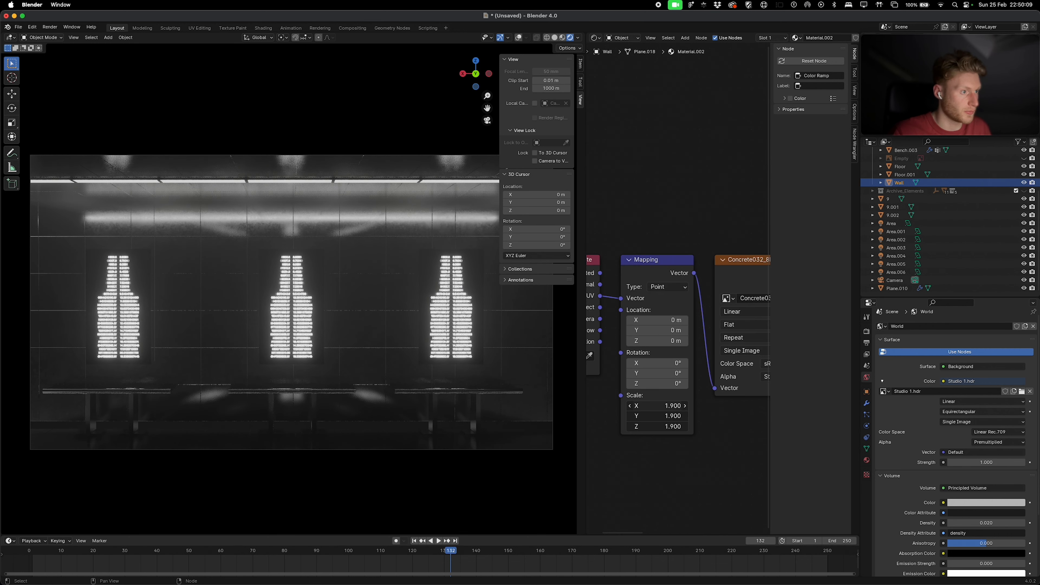
Step: Try a scale of -1.900 on all three axes of the Wall's Mapping node and undo the change
{"action": "left_click_drag", "start_coordinate": [657, 405], "coordinate": [630, 405]}
{"action": "left_click", "coordinate": [502, 428]}
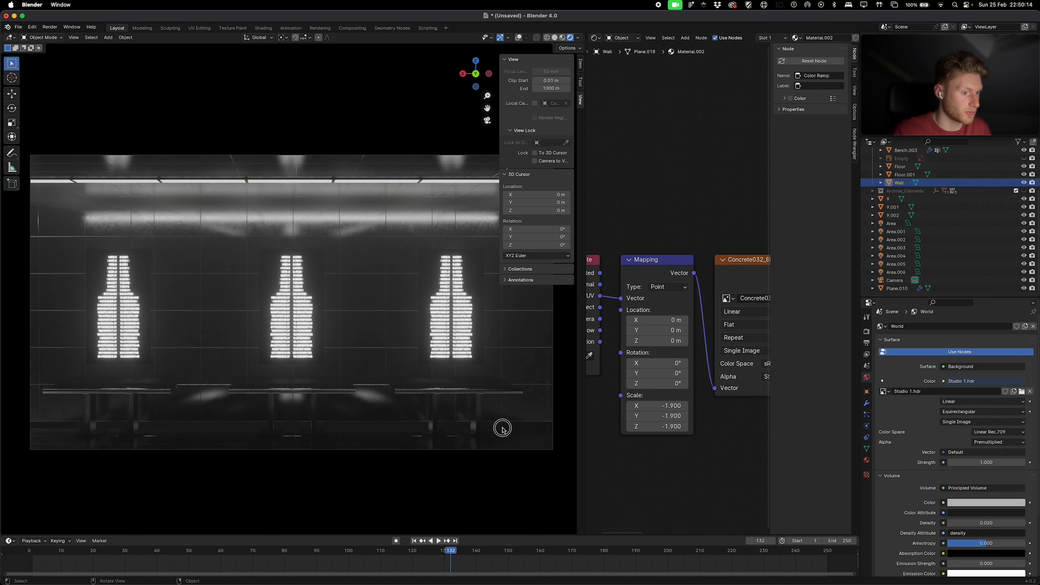
{"action": "scroll", "coordinate": [502, 428], "scroll_direction": "right", "scroll_amount": 1}
{"action": "scroll", "coordinate": [551, 418], "scroll_direction": "down", "scroll_amount": 5, "text": "ctrl"}
{"action": "key", "text": "super+z"}
{"action": "scroll", "coordinate": [658, 254], "scroll_direction": "up", "scroll_amount": 5, "text": "ctrl"}
{"action": "scroll", "coordinate": [658, 254], "scroll_direction": "down", "scroll_amount": 5, "text": "ctrl"}
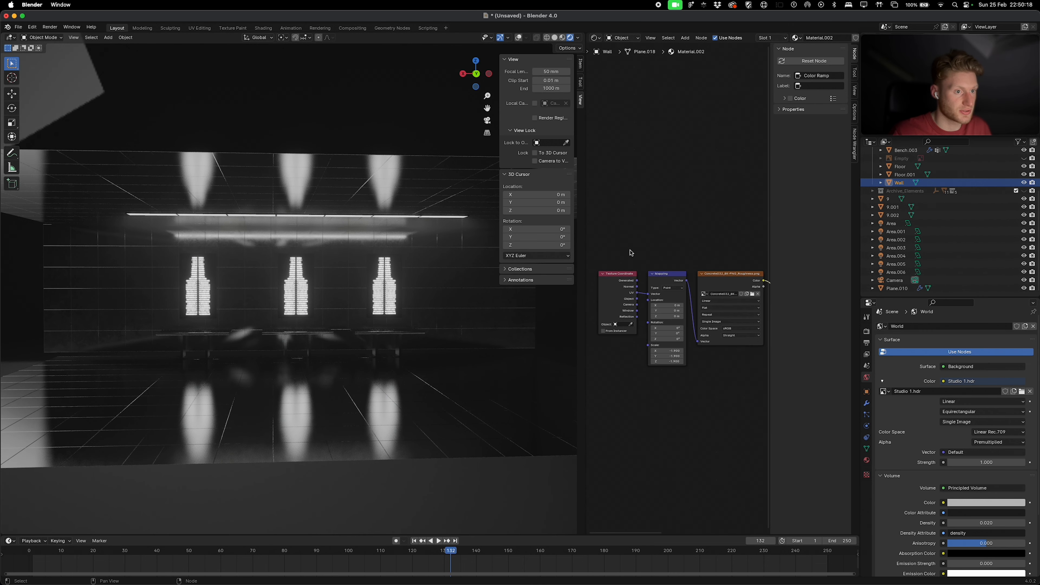
Step: Copy the Wall's texture nodes into the Floor material, connect them to Roughness, and replace the image with a scratched-surface texture
{"action": "left_click_drag", "start_coordinate": [601, 252], "coordinate": [757, 321]}
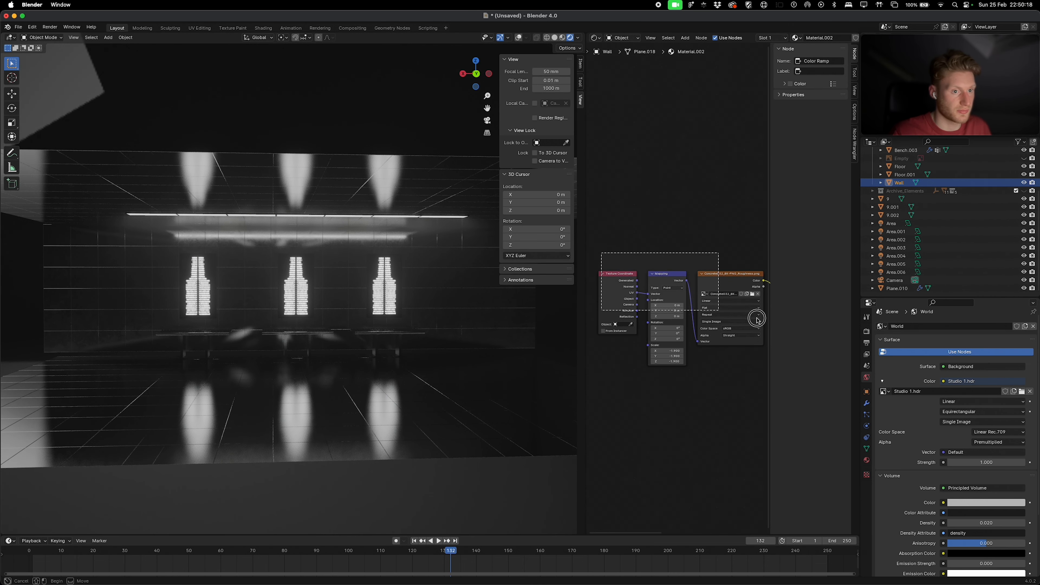
{"action": "left_click_drag", "start_coordinate": [757, 320], "coordinate": [757, 321]}
{"action": "left_click_drag", "start_coordinate": [633, 277], "coordinate": [673, 290]}
{"action": "scroll", "coordinate": [648, 256], "scroll_direction": "left", "scroll_amount": 4}
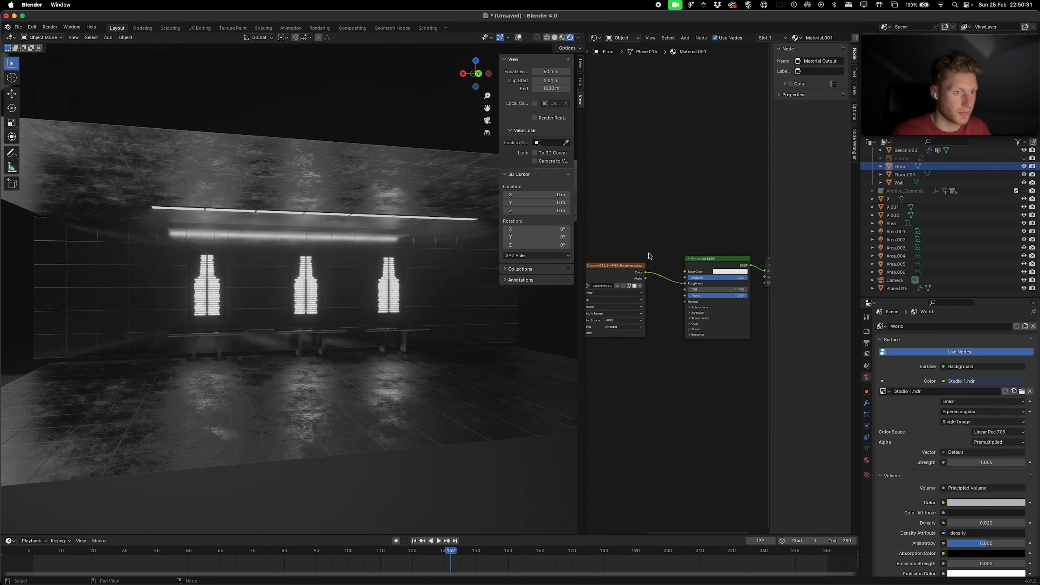
{"action": "left_click", "coordinate": [670, 287]}
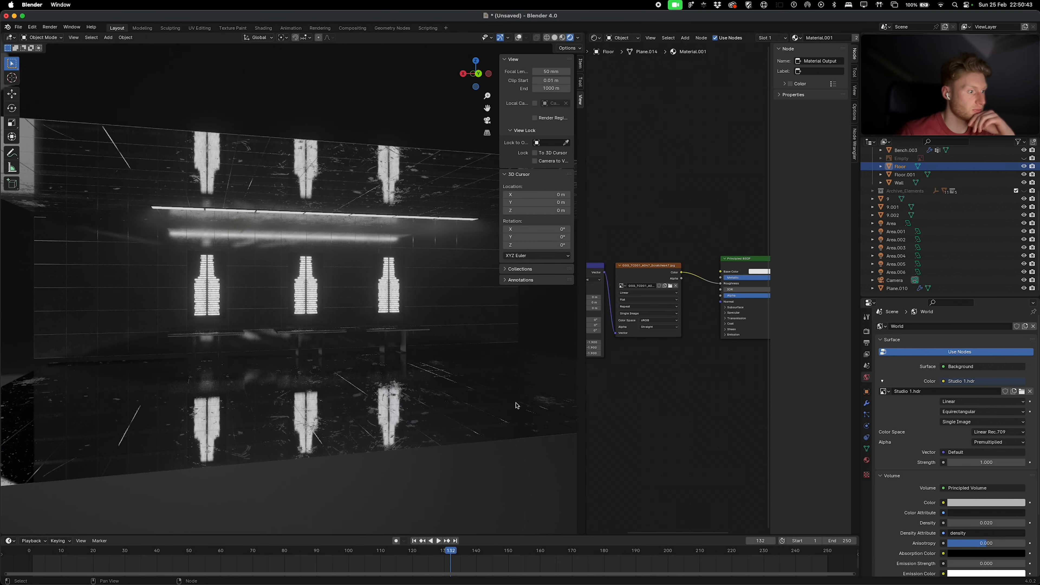
Step: Insert a Color Ramp node between the Floor material's scratched image texture and the Principled BSDF's Roughness input
{"action": "left_click", "coordinate": [487, 120]}
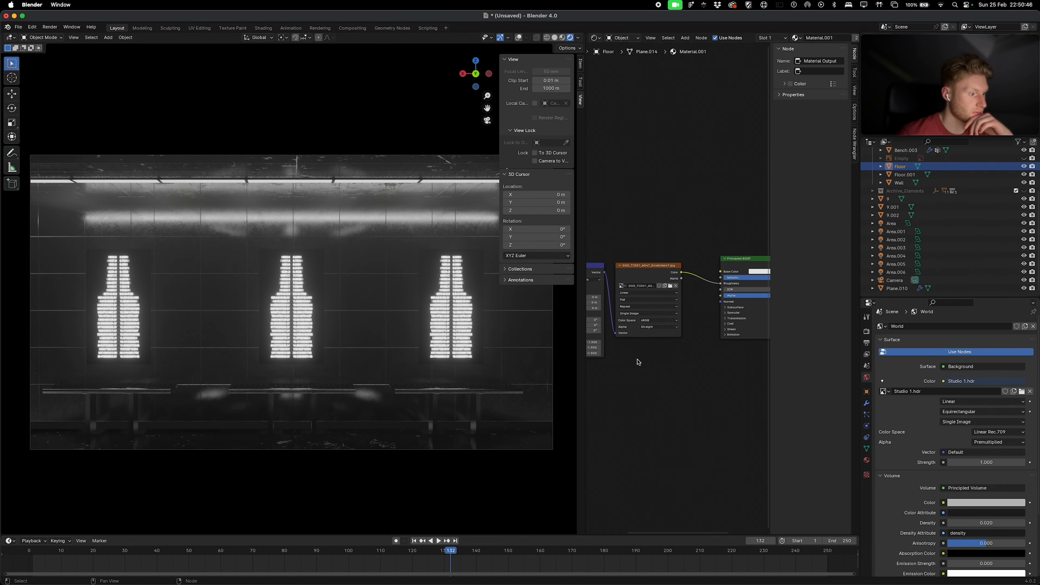
{"action": "type", "text": "olor"}
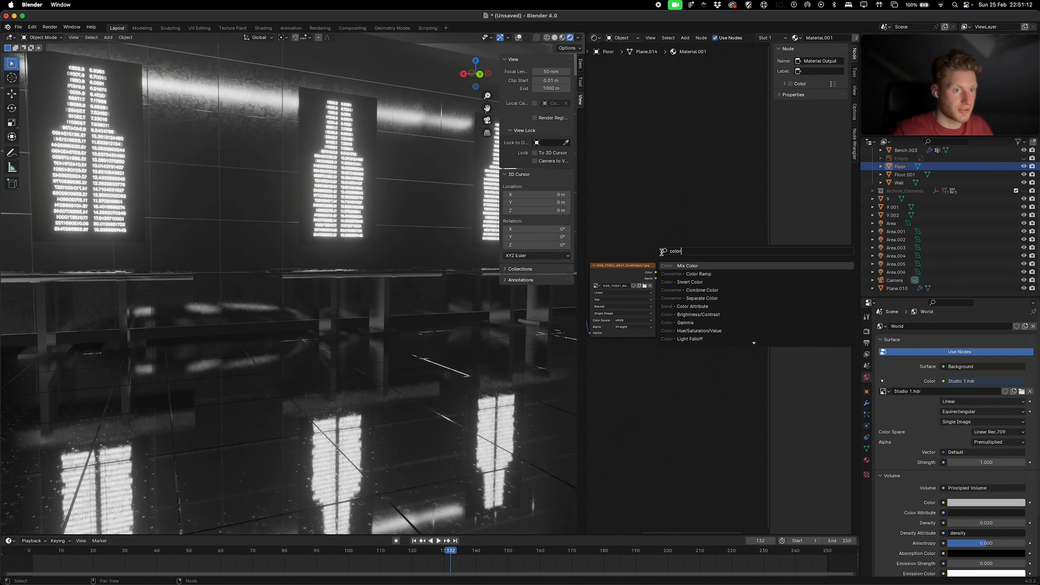
{"action": "left_click", "coordinate": [709, 273]}
{"action": "left_click", "coordinate": [709, 299]}
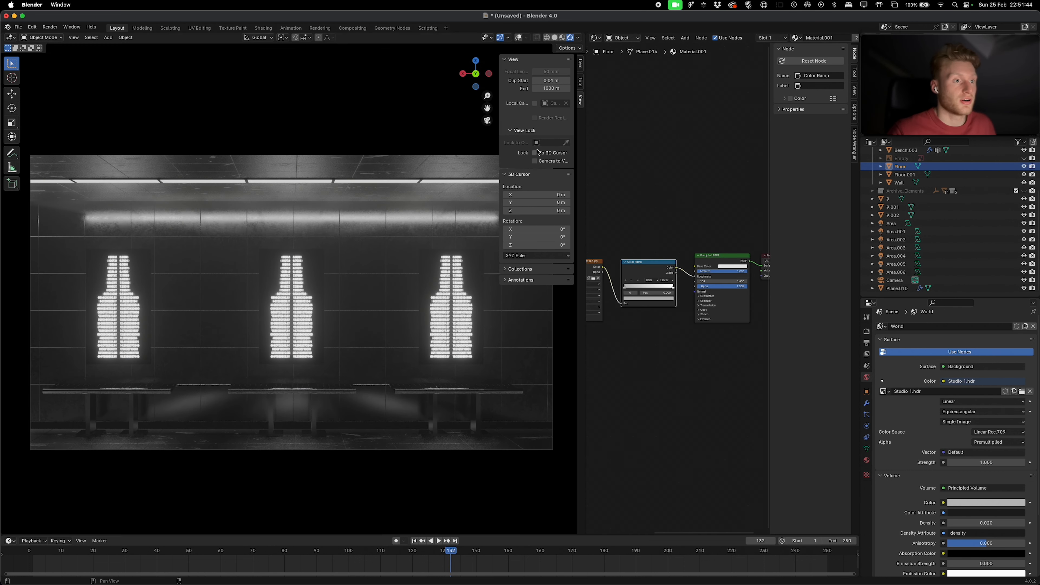
Step: Widen the node editor and duplicate the Floor's texture, Mapping, Color Ramp and Principled BSDF nodes below the originals
{"action": "left_click_drag", "start_coordinate": [586, 149], "coordinate": [473, 160]}
{"action": "left_click_drag", "start_coordinate": [632, 237], "coordinate": [633, 237]}
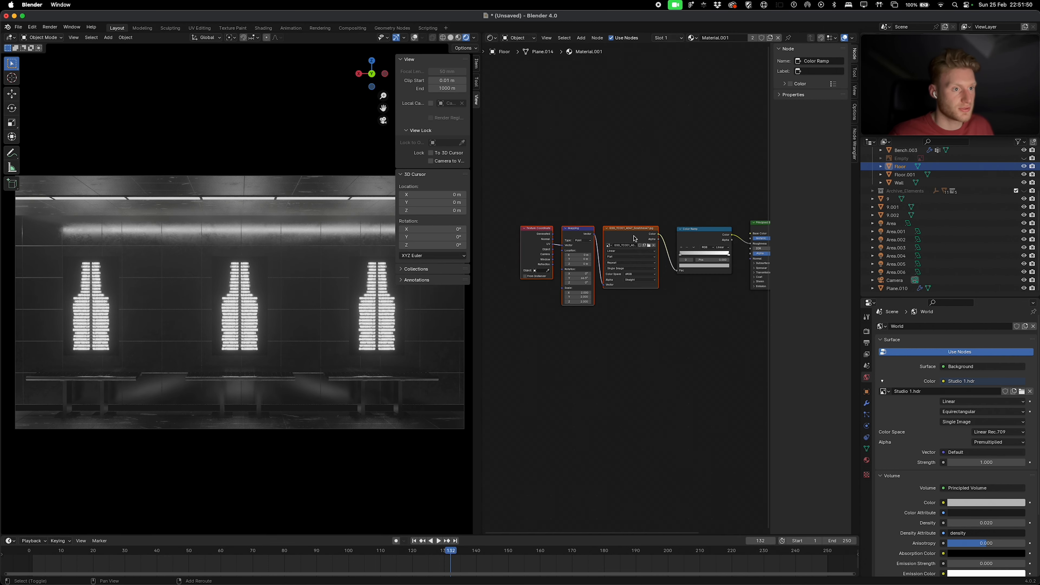
{"action": "key", "text": "shift+d"}
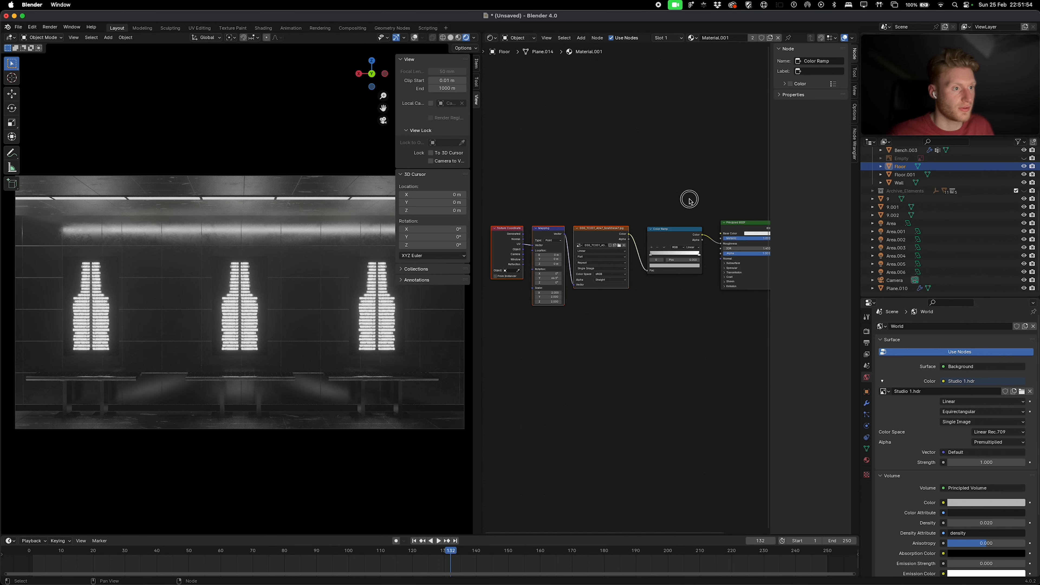
{"action": "left_click_drag", "start_coordinate": [690, 201], "coordinate": [487, 312]}
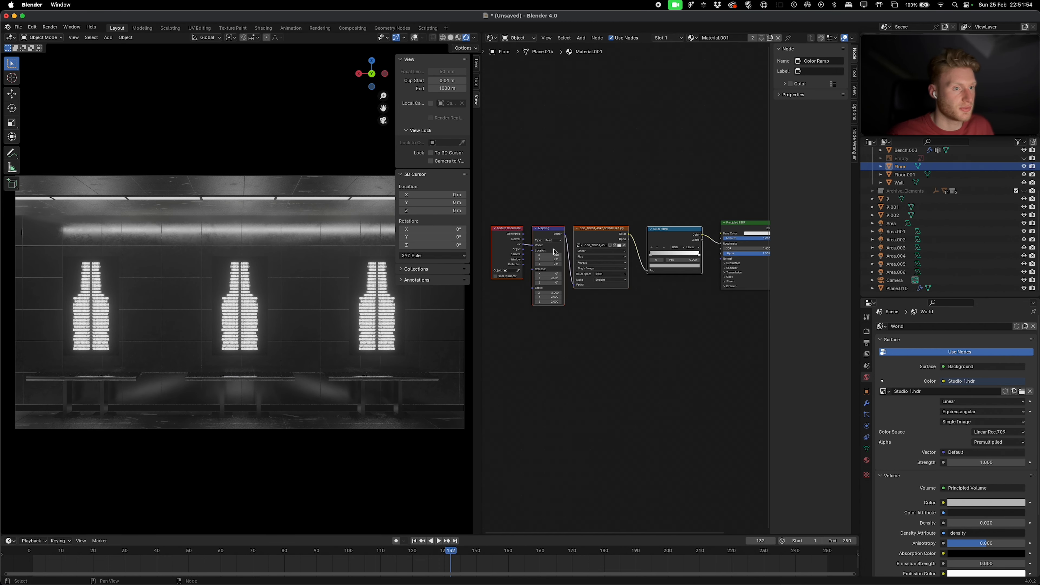
{"action": "key", "text": "shift+d"}
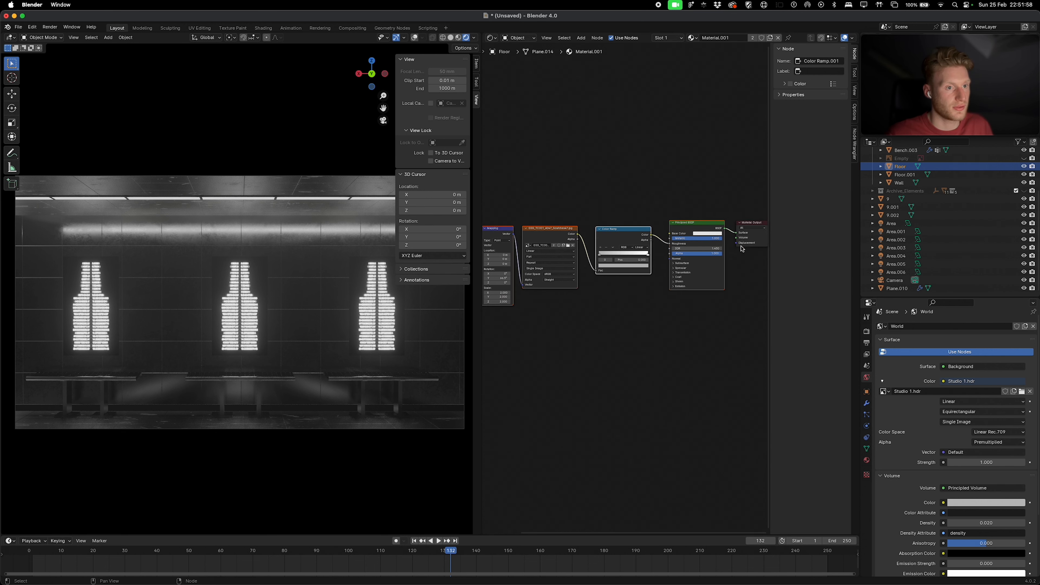
{"action": "key", "text": "shift+d"}
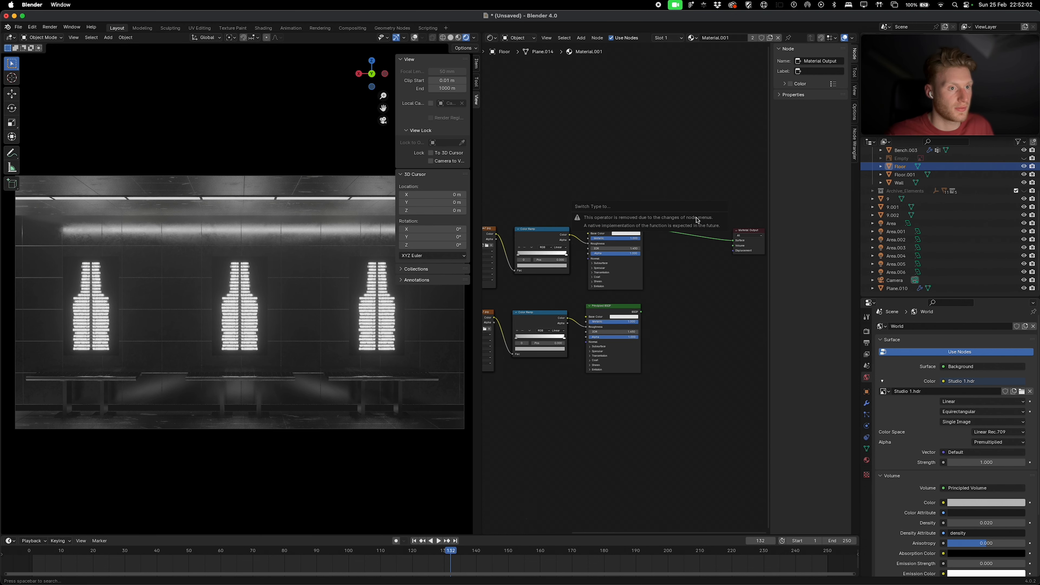
Step: Combine both Principled BSDFs with an Add Shader node before the Material Output, and open the duplicated Mapping node's X rotation for editing
{"action": "key", "text": "shift+a"}
{"action": "type", "text": "add sha"}
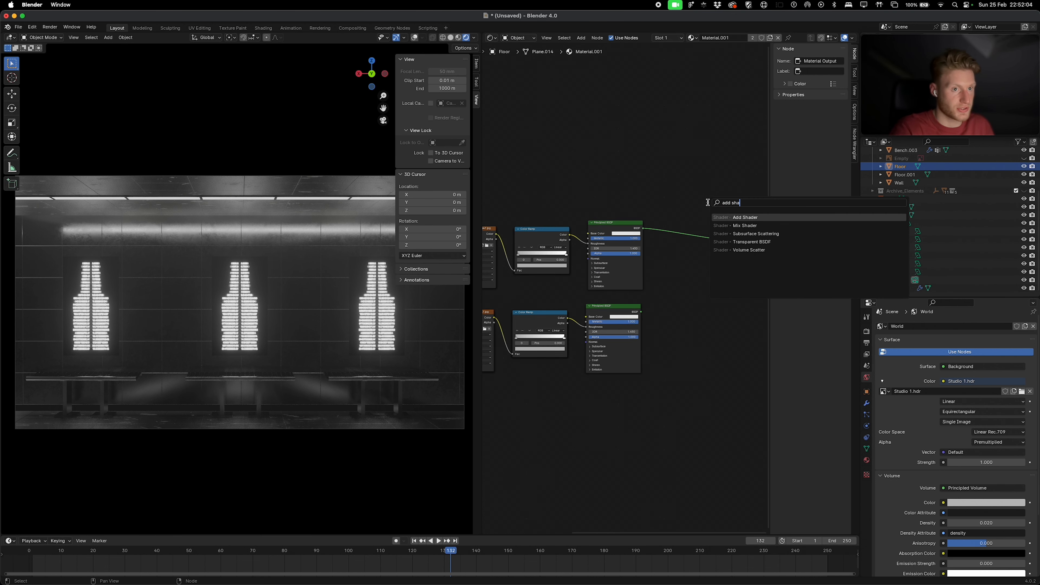
{"action": "key", "text": "Return"}
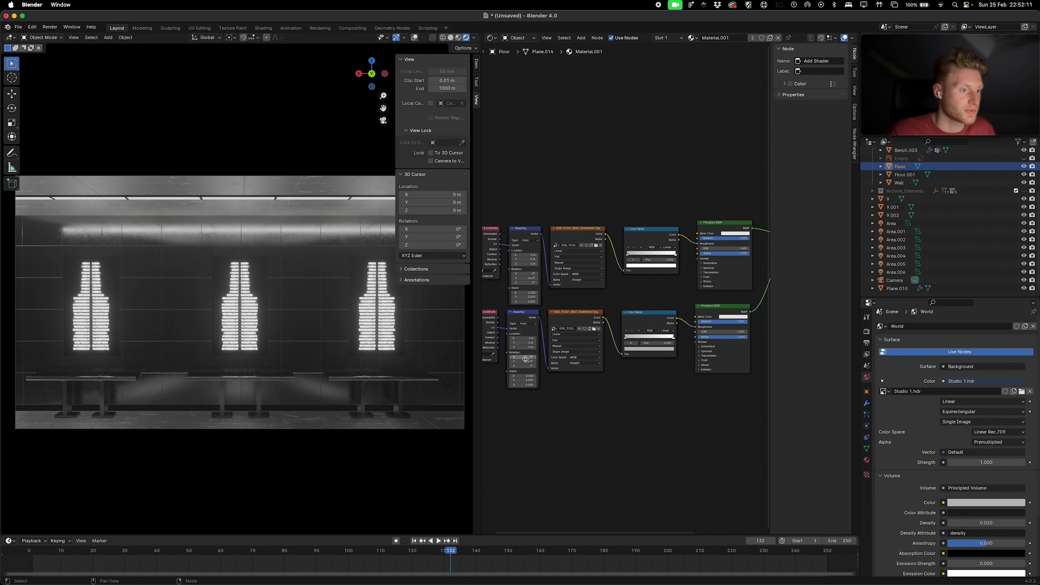
{"action": "left_click", "coordinate": [524, 357]}
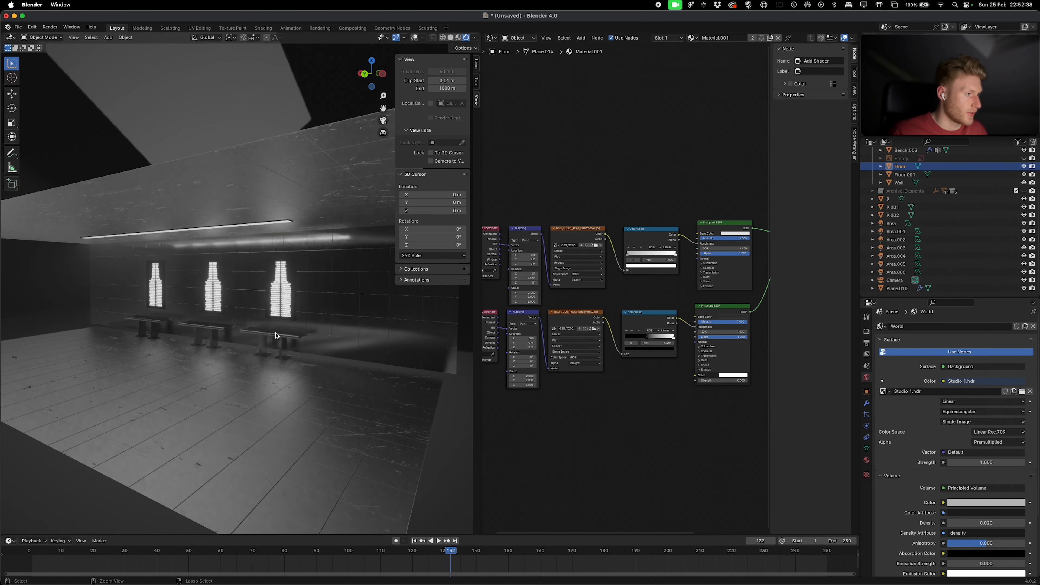
Step: Examine the scratches and reflections on the floor tiles up close and around the benches from several angles
{"action": "middle_click_drag", "start_coordinate": [184, 369], "coordinate": [240, 374]}
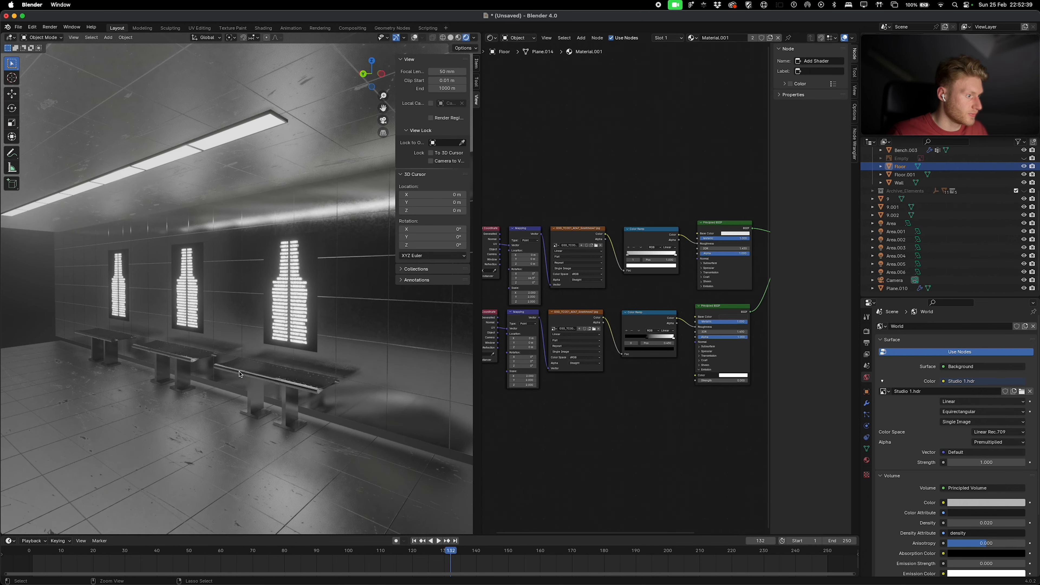
{"action": "scroll", "coordinate": [241, 375], "scroll_direction": "up", "scroll_amount": 3, "text": "ctrl"}
{"action": "scroll", "coordinate": [241, 374], "scroll_direction": "up", "scroll_amount": 10}
{"action": "scroll", "coordinate": [240, 374], "scroll_direction": "down", "scroll_amount": 3, "text": "shift"}
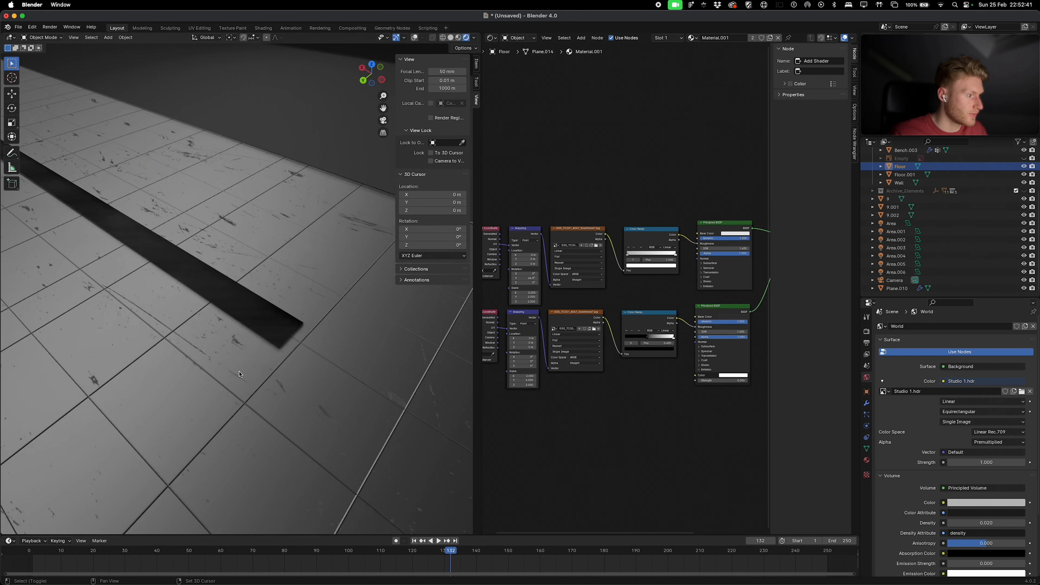
{"action": "scroll", "coordinate": [240, 374], "scroll_direction": "down", "scroll_amount": 5, "text": "shift"}
{"action": "scroll", "coordinate": [240, 374], "scroll_direction": "down", "scroll_amount": 8, "text": "ctrl"}
{"action": "scroll", "coordinate": [240, 374], "scroll_direction": "down", "scroll_amount": 5}
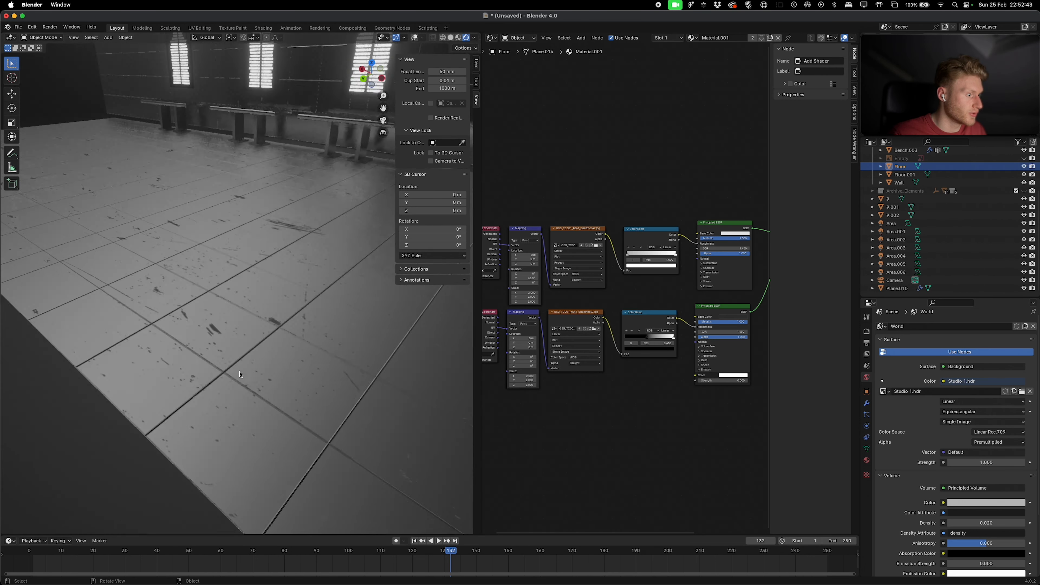
{"action": "scroll", "coordinate": [241, 374], "scroll_direction": "down", "scroll_amount": 8}
{"action": "scroll", "coordinate": [240, 374], "scroll_direction": "up", "scroll_amount": 8, "text": "ctrl"}
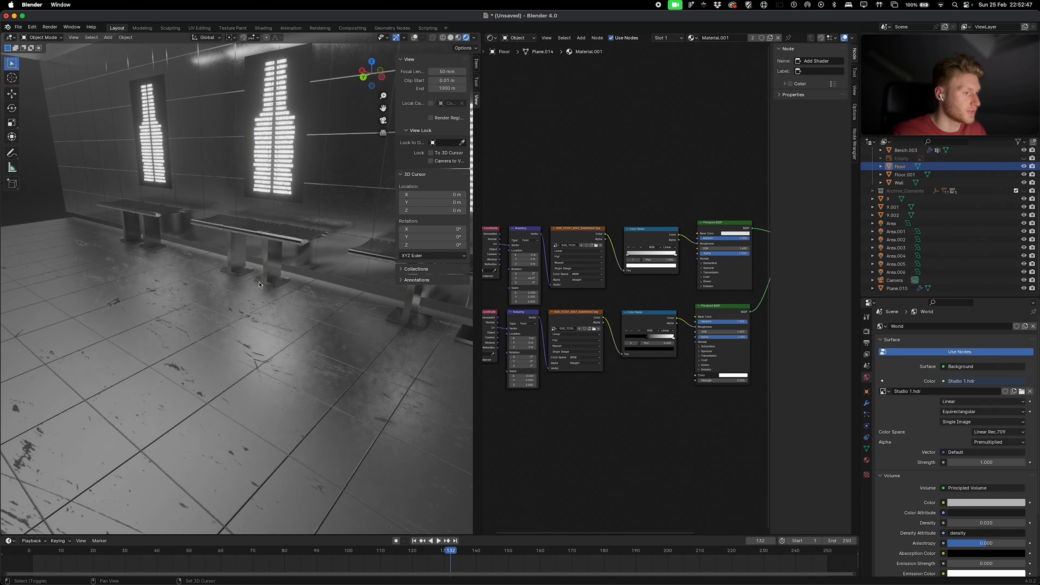
{"action": "scroll", "coordinate": [259, 285], "scroll_direction": "up", "scroll_amount": 3, "text": "shift"}
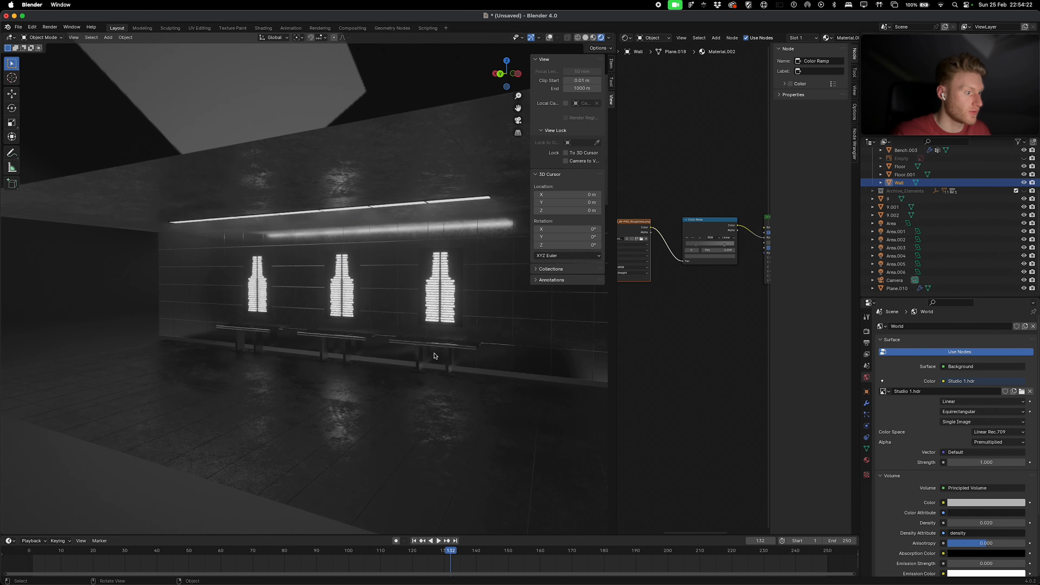
Step: Inspect the worn floor, wall and bench surfaces in the room from both ends
{"action": "scroll", "coordinate": [435, 356], "scroll_direction": "down", "scroll_amount": 5, "text": "shift"}
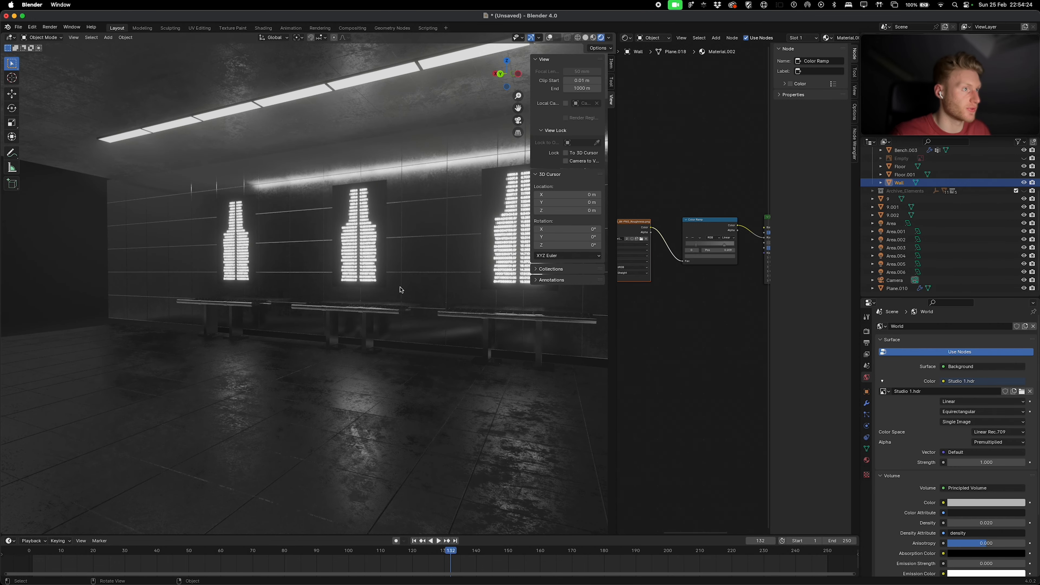
{"action": "scroll", "coordinate": [405, 288], "scroll_direction": "right", "scroll_amount": 5}
{"action": "scroll", "coordinate": [406, 288], "scroll_direction": "left", "scroll_amount": 10}
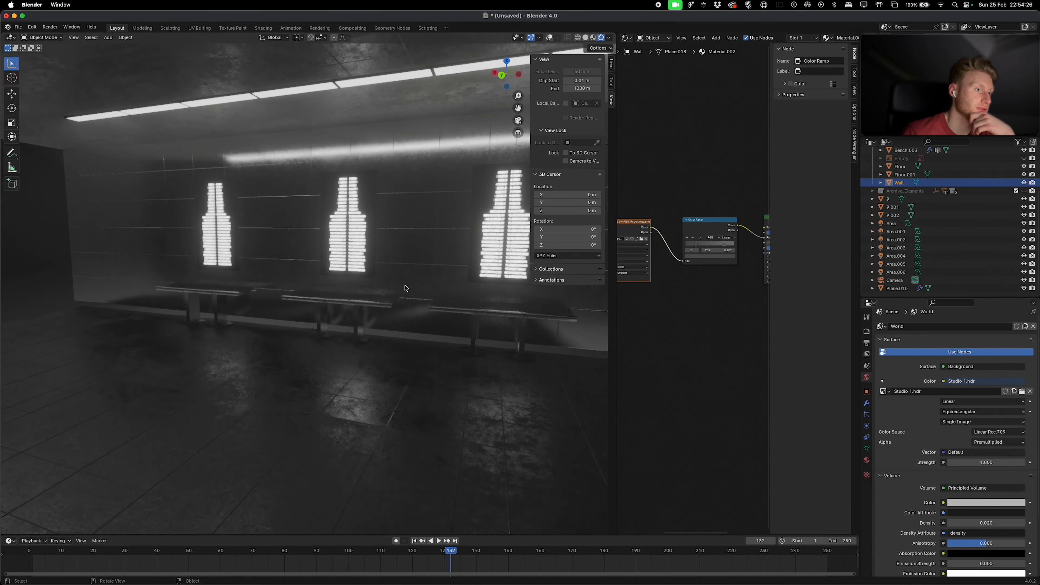
{"action": "scroll", "coordinate": [407, 288], "scroll_direction": "left", "scroll_amount": 10}
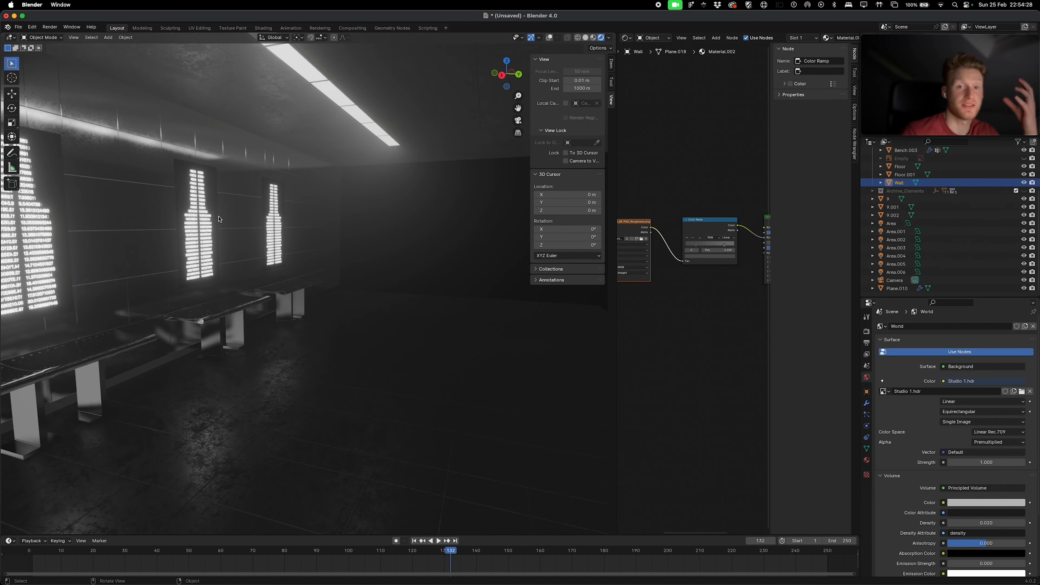
{"action": "scroll", "coordinate": [219, 219], "scroll_direction": "right", "scroll_amount": 15}
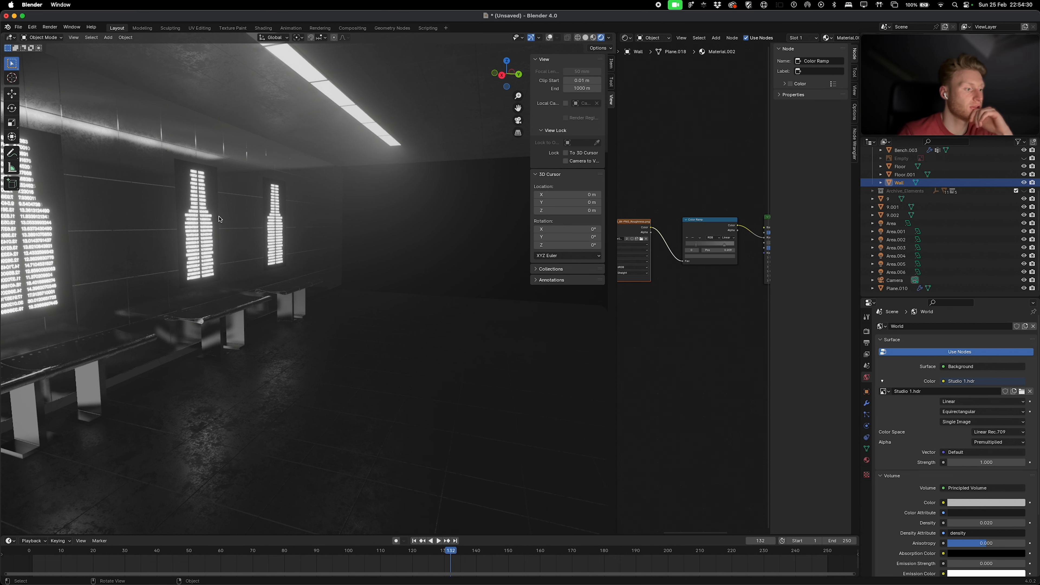
{"action": "scroll", "coordinate": [219, 219], "scroll_direction": "right", "scroll_amount": 3}
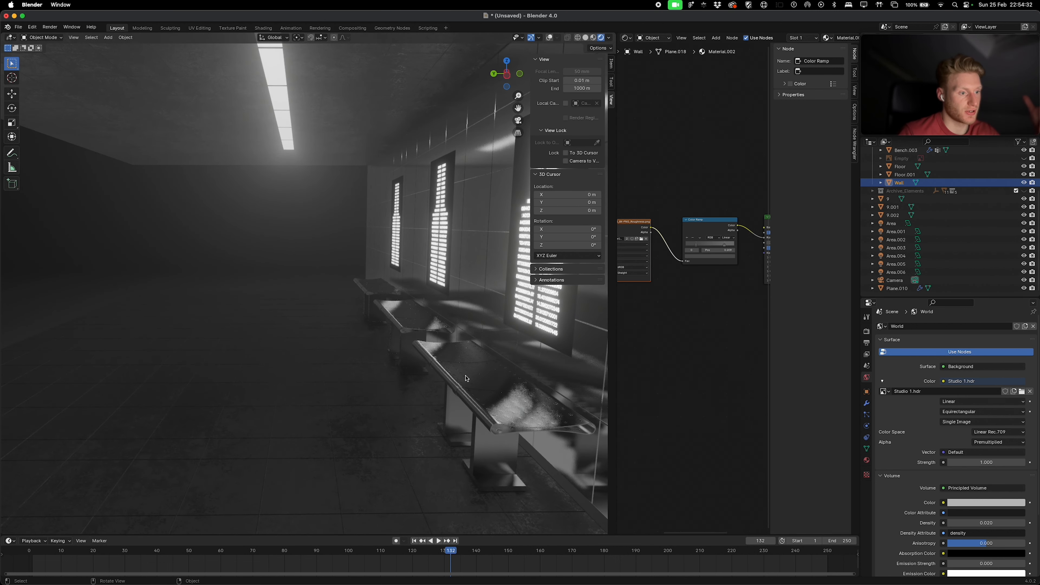
Step: Select the bench row to show its material nodes and start playing the animation
{"action": "left_click", "coordinate": [508, 400]}
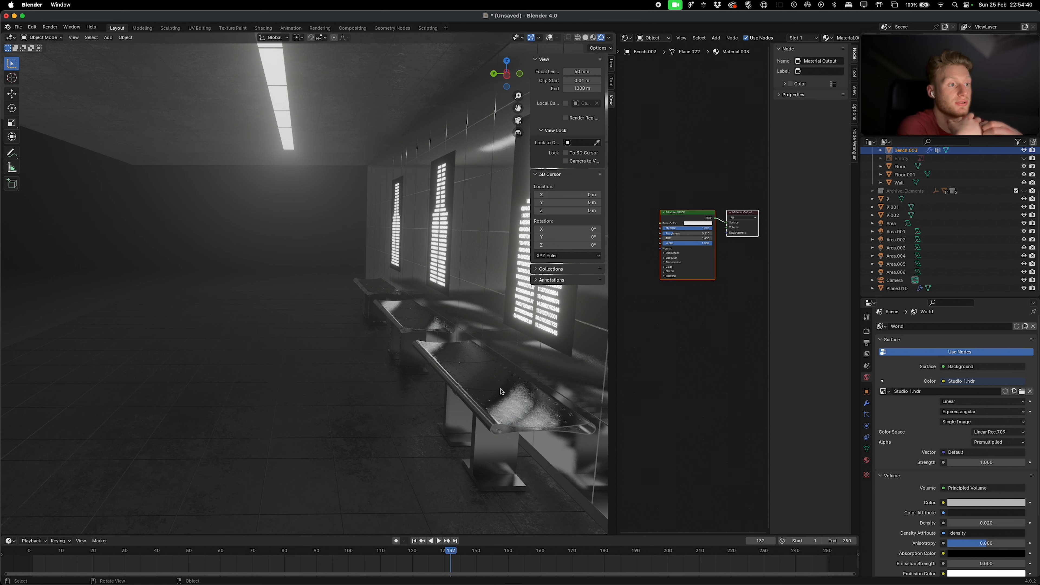
{"action": "key", "text": "space"}
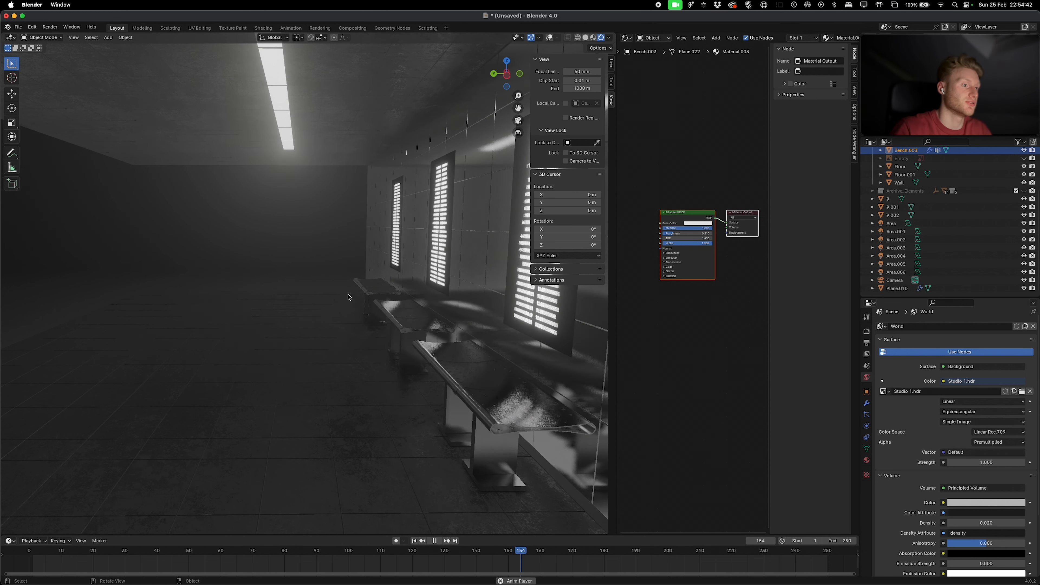